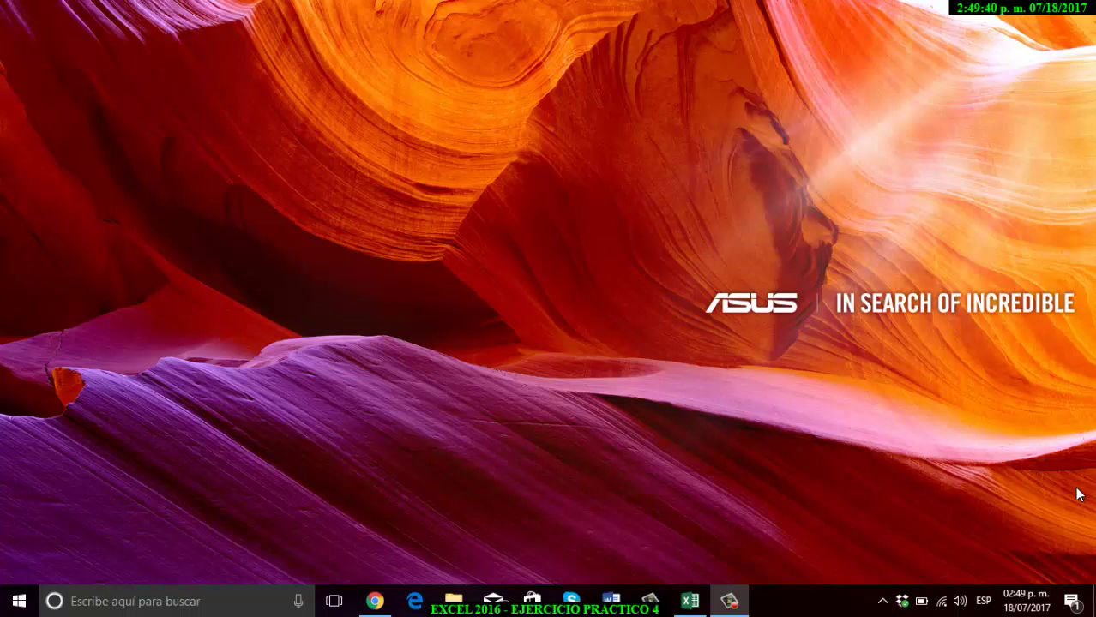
Step: Switch past the Word and Camtasia windows to bring the EjExcBas-Pra4.xls workbook forward
left_click(611, 600)
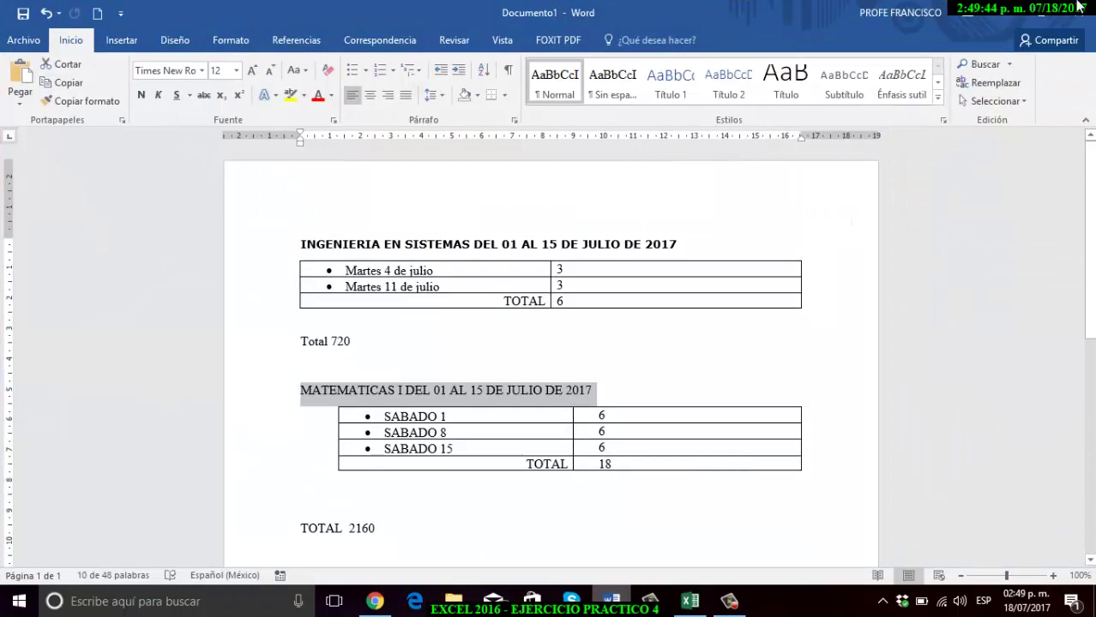
key("super+d")
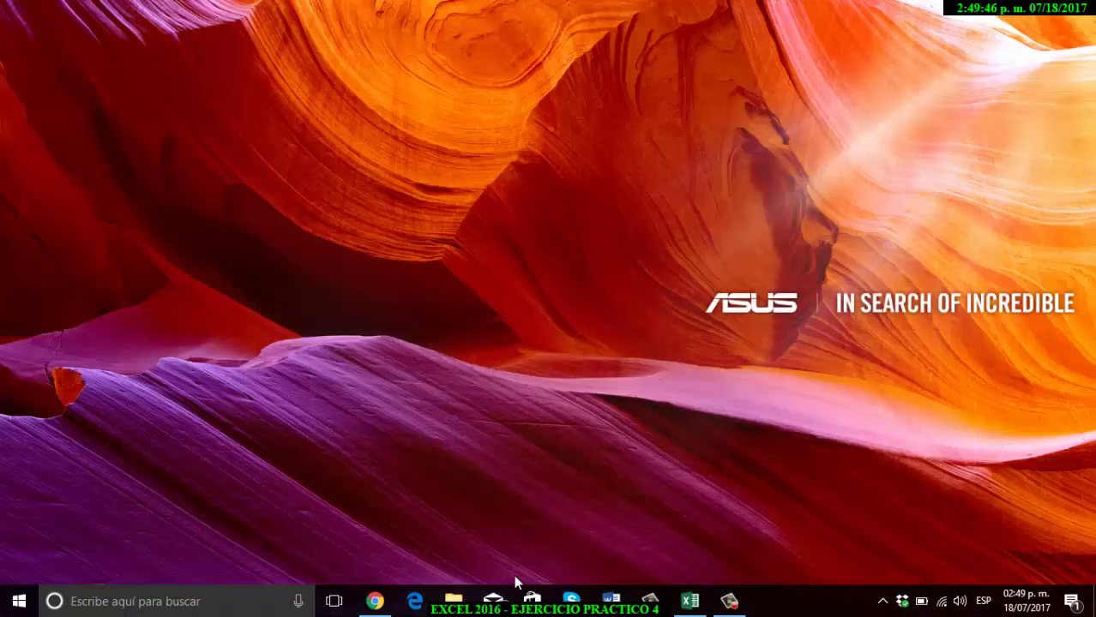
left_click(639, 600)
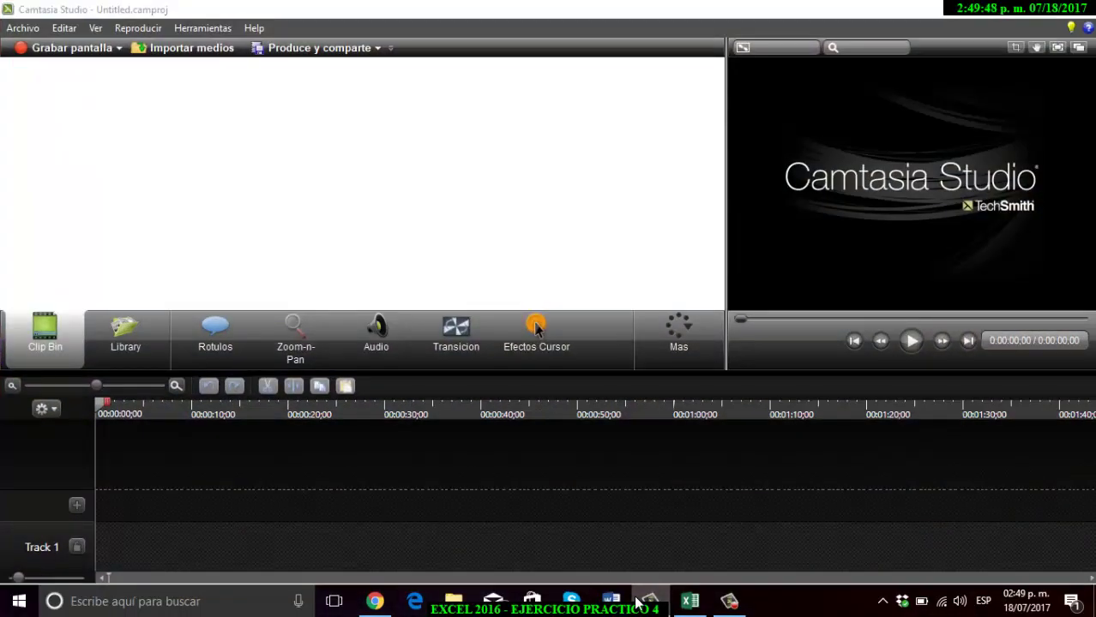
left_click(637, 603)
left_click(690, 600)
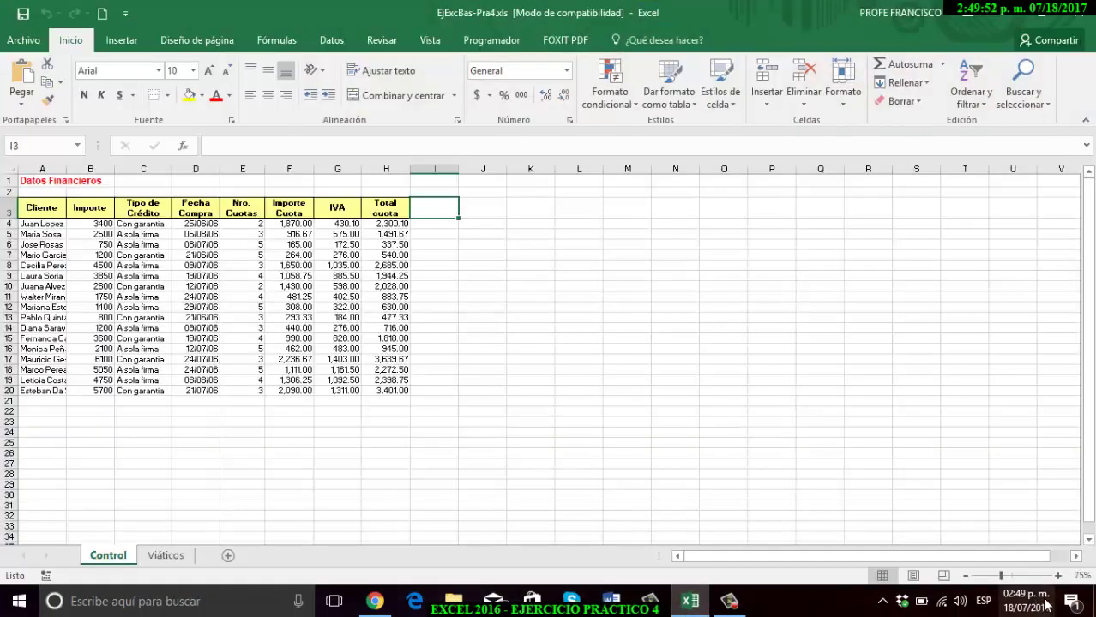
Step: Zoom the Control sheet in to 120%, then back down to 110%
left_click(1059, 576)
left_click(1059, 576)
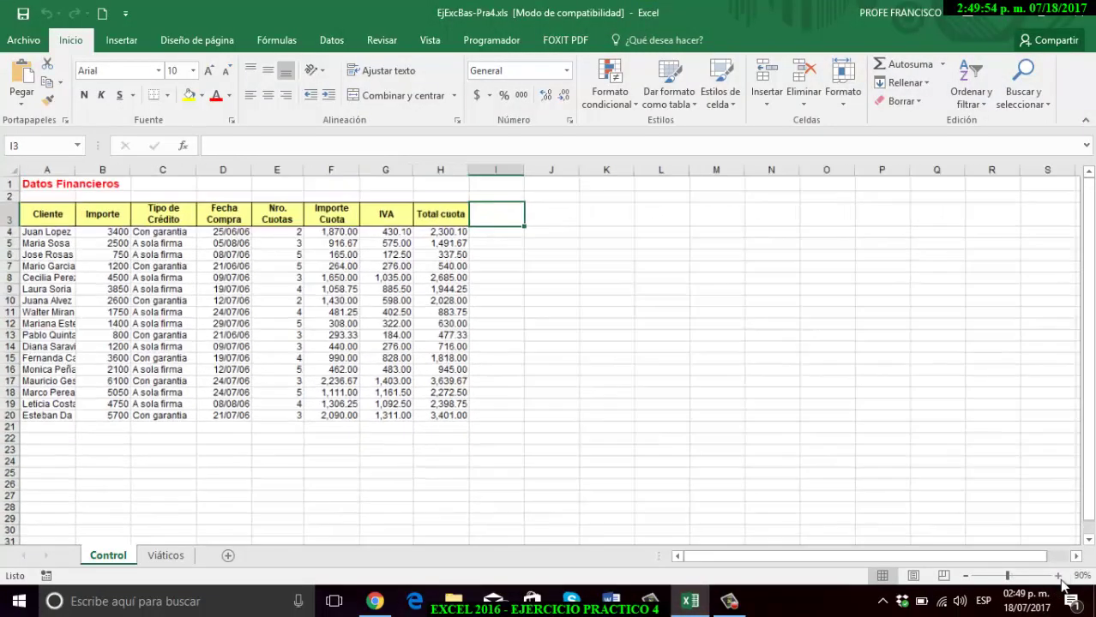
left_click(1059, 577)
left_click(1059, 576)
left_click(1059, 576)
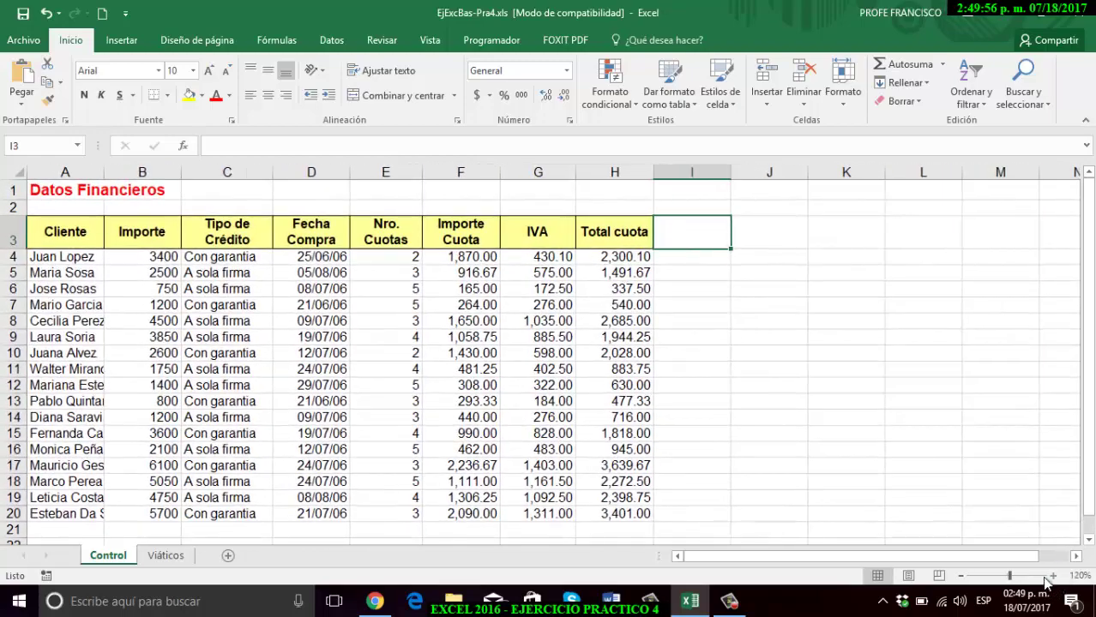
left_click(957, 579)
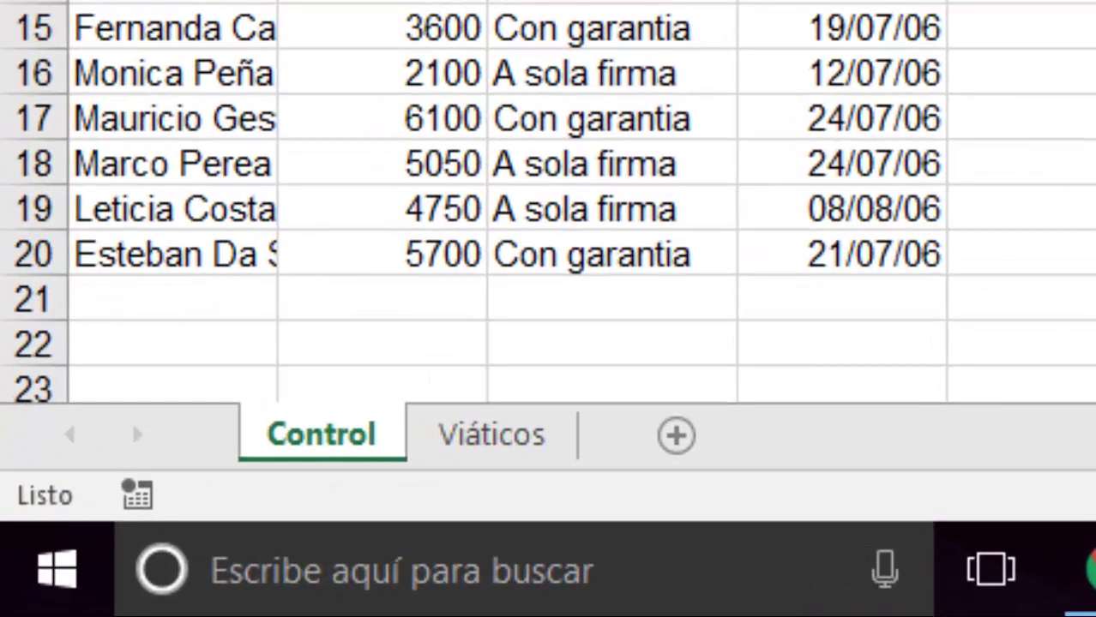
Step: Enter the header 'Fecha de ultimo pago' in I3, then select the Total cuota header in H3
left_click(343, 433)
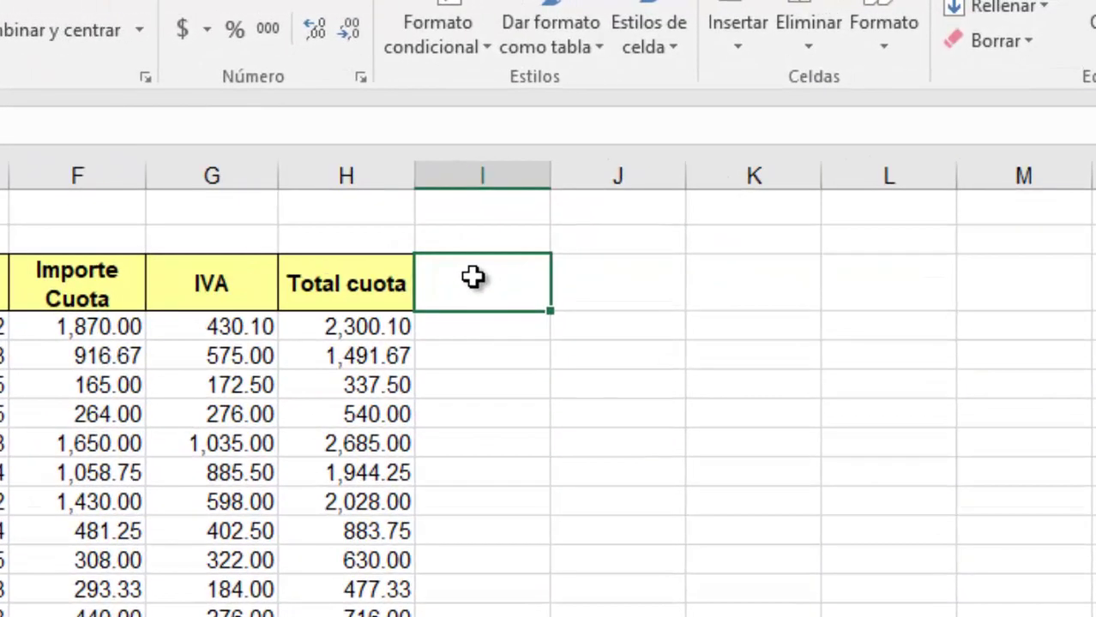
type("Fe")
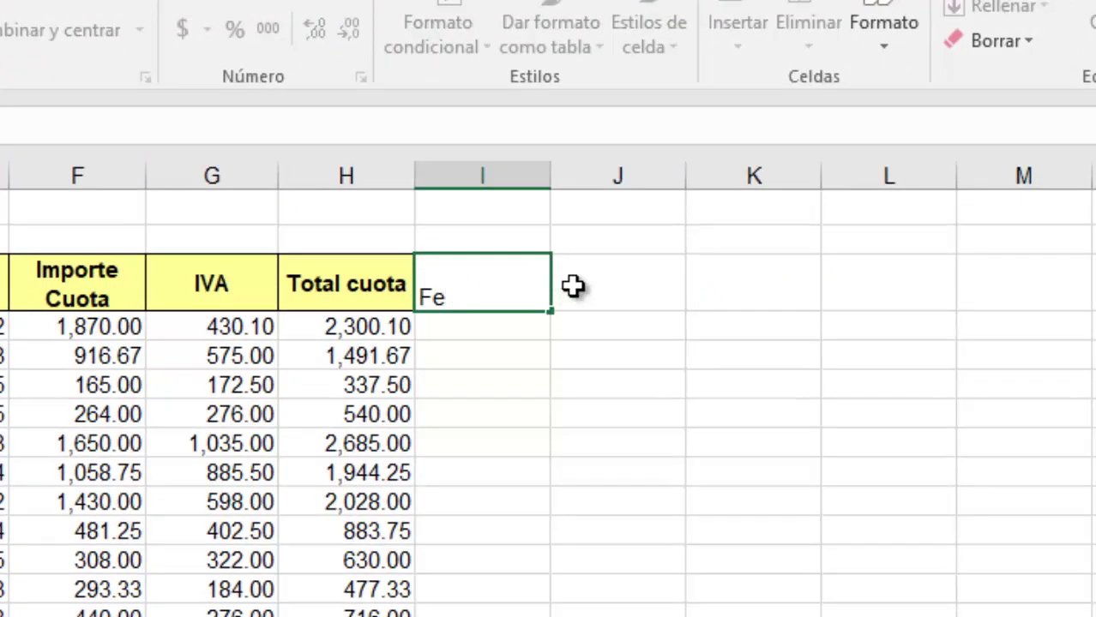
type("cha de ultimo p")
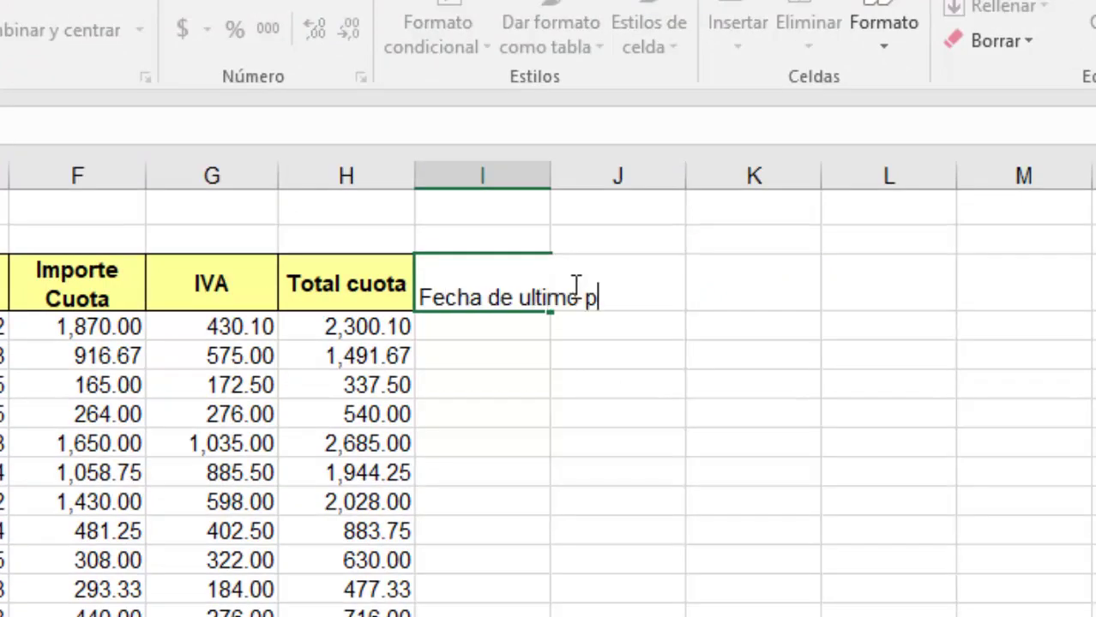
type("ago")
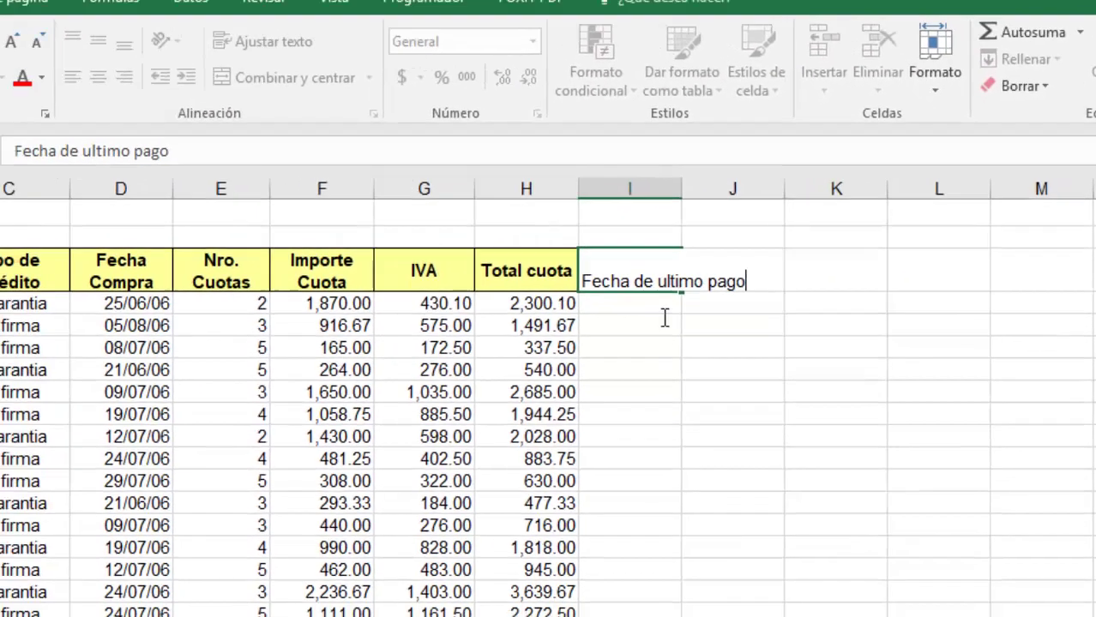
key("Return")
left_click(743, 286)
left_click(647, 270)
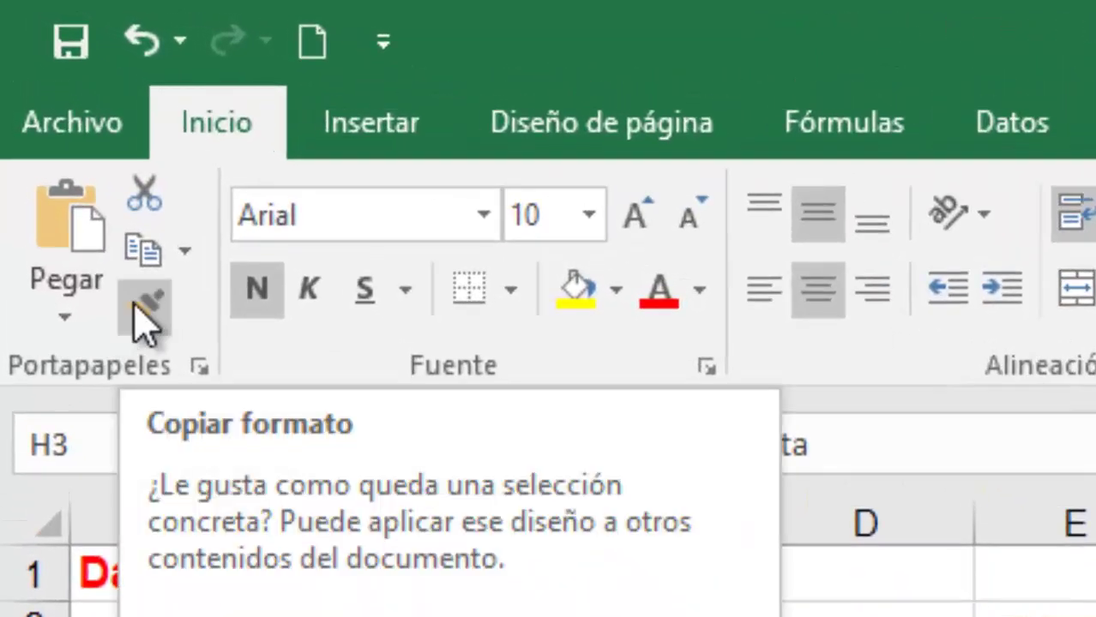
Step: Copy the Total cuota header's formatting onto the Fecha de ultimo pago header in I3
left_click(138, 306)
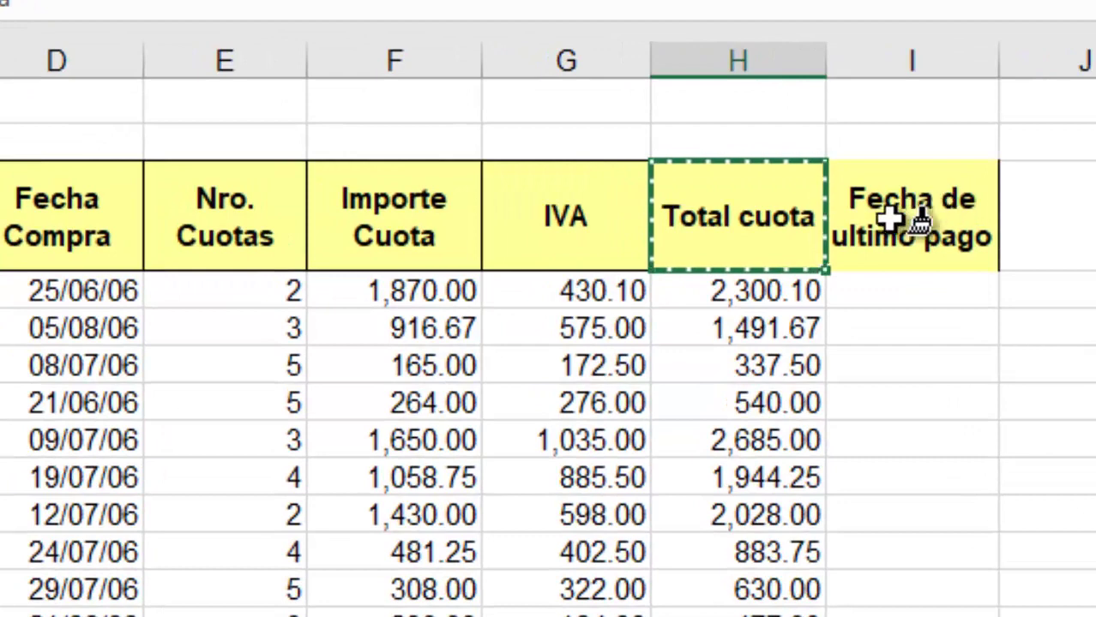
left_click(945, 224)
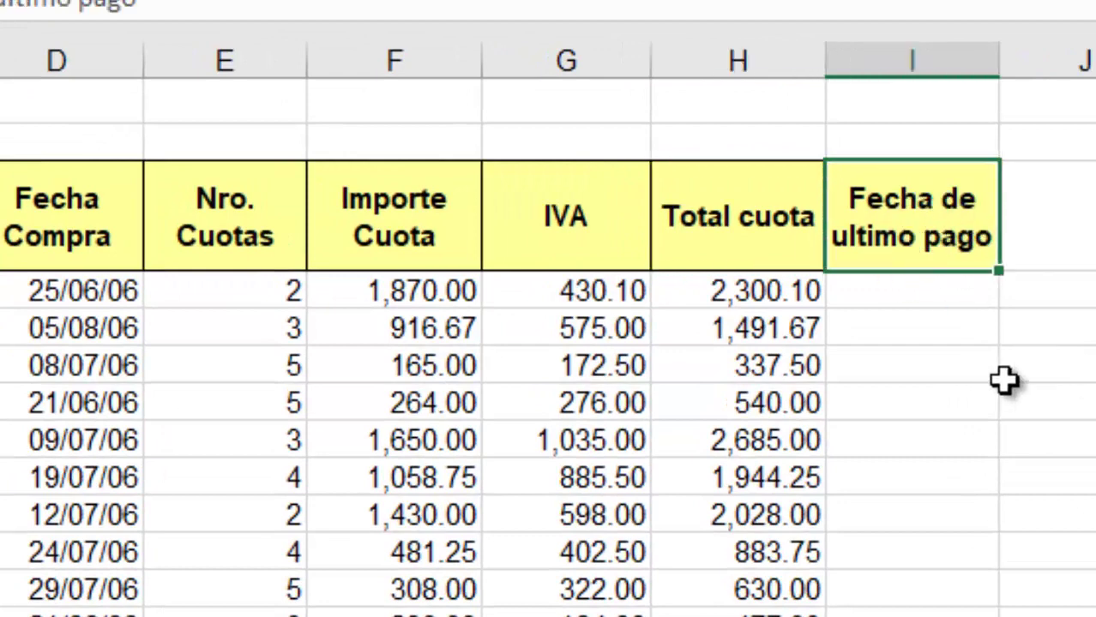
left_click(914, 356)
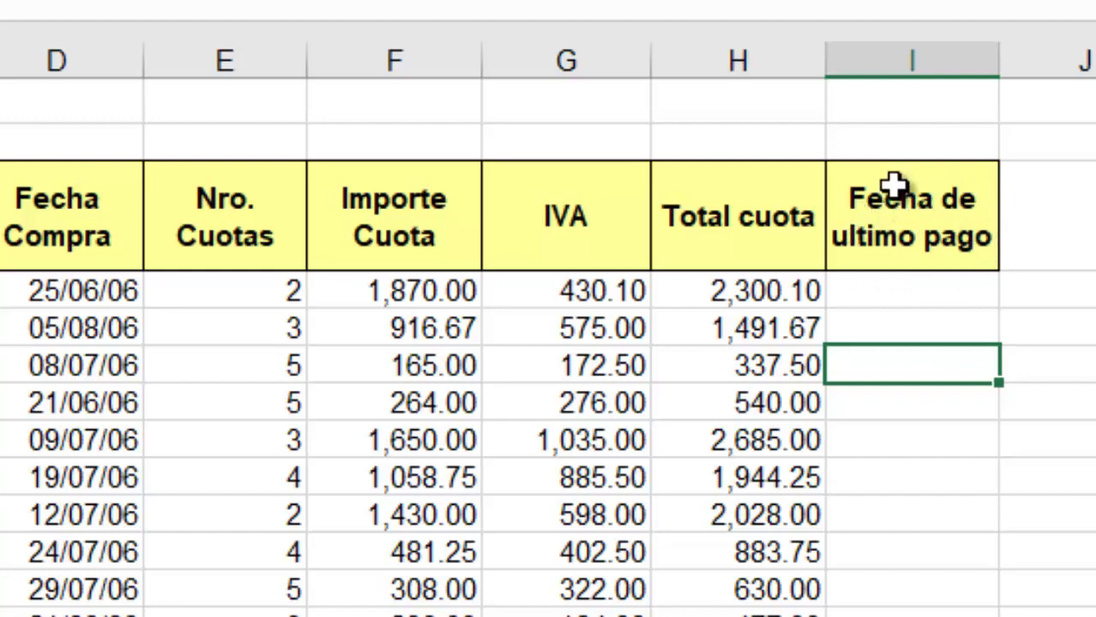
left_click(892, 292)
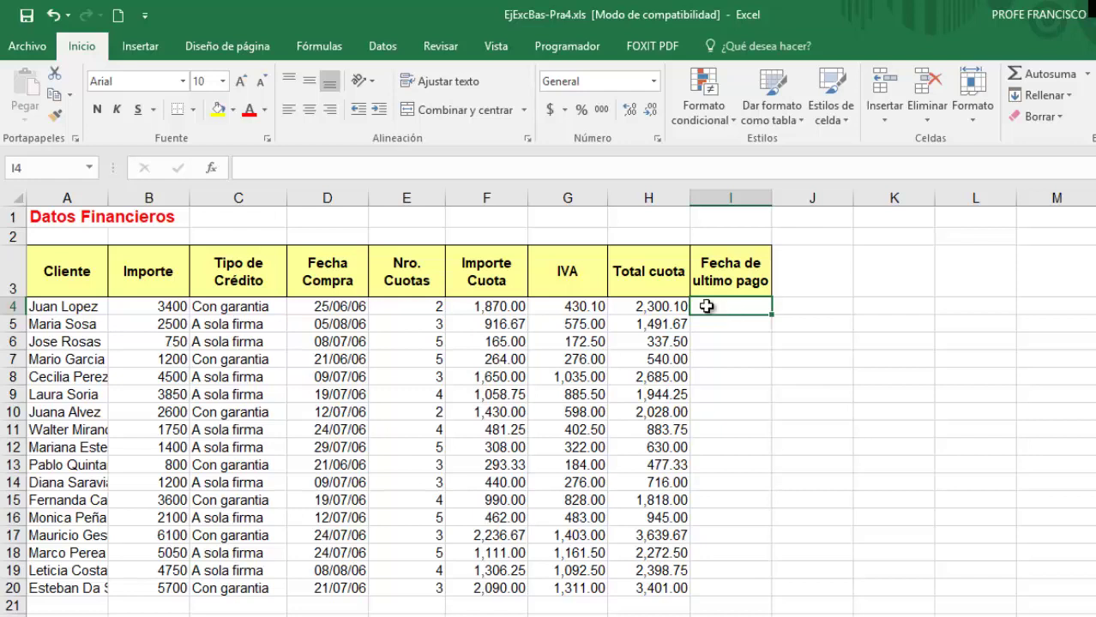
left_click(324, 307)
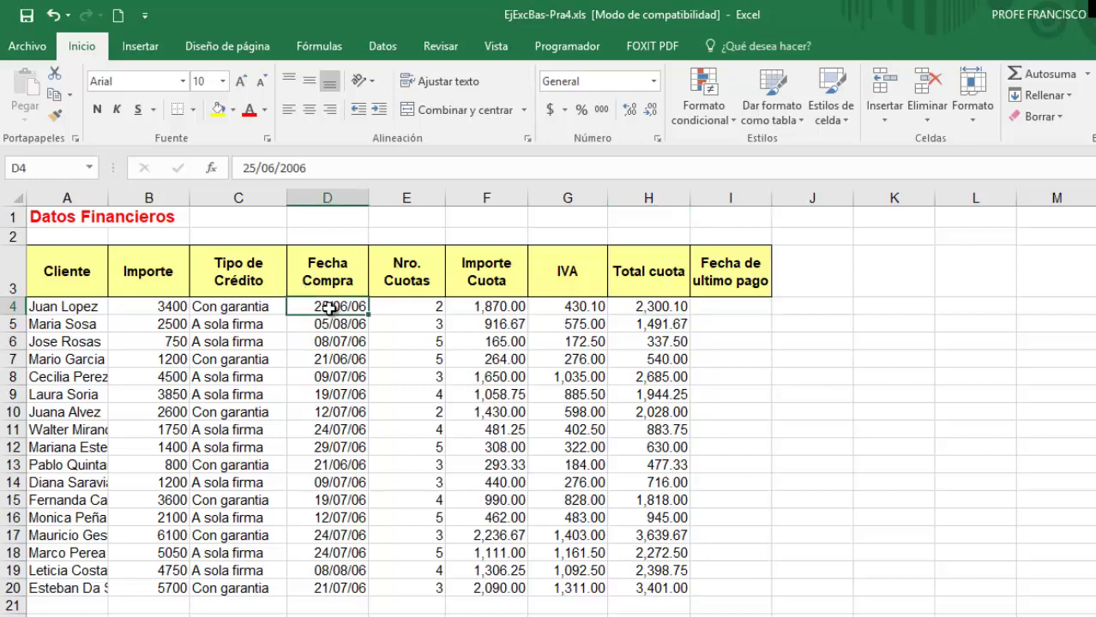
left_click(336, 267)
left_click_drag(336, 267, 328, 303)
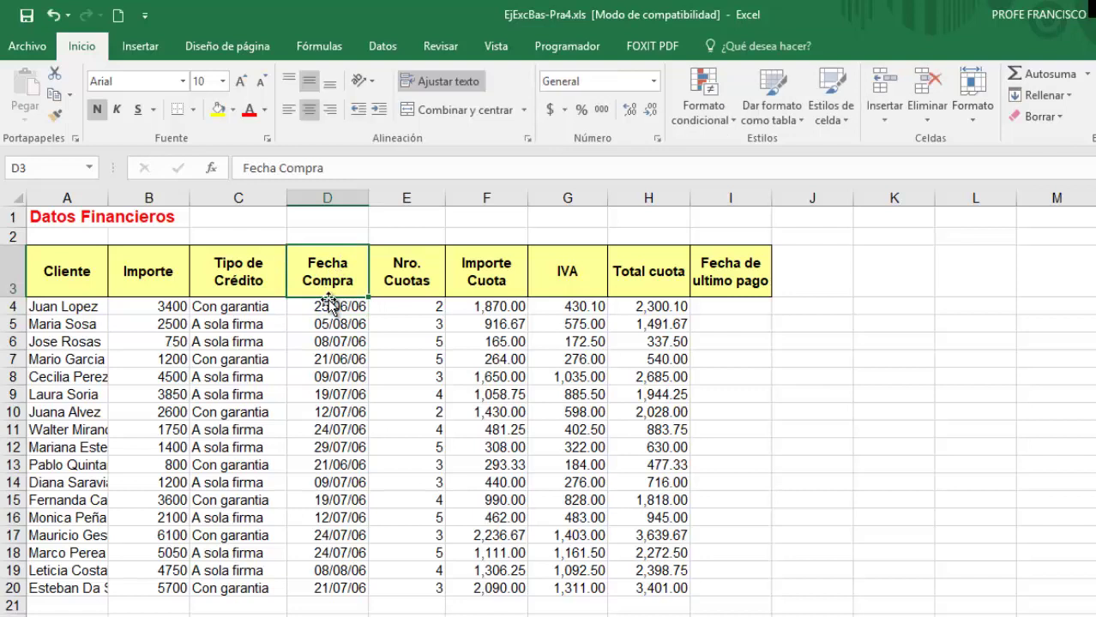
left_click(427, 302)
left_click(417, 274)
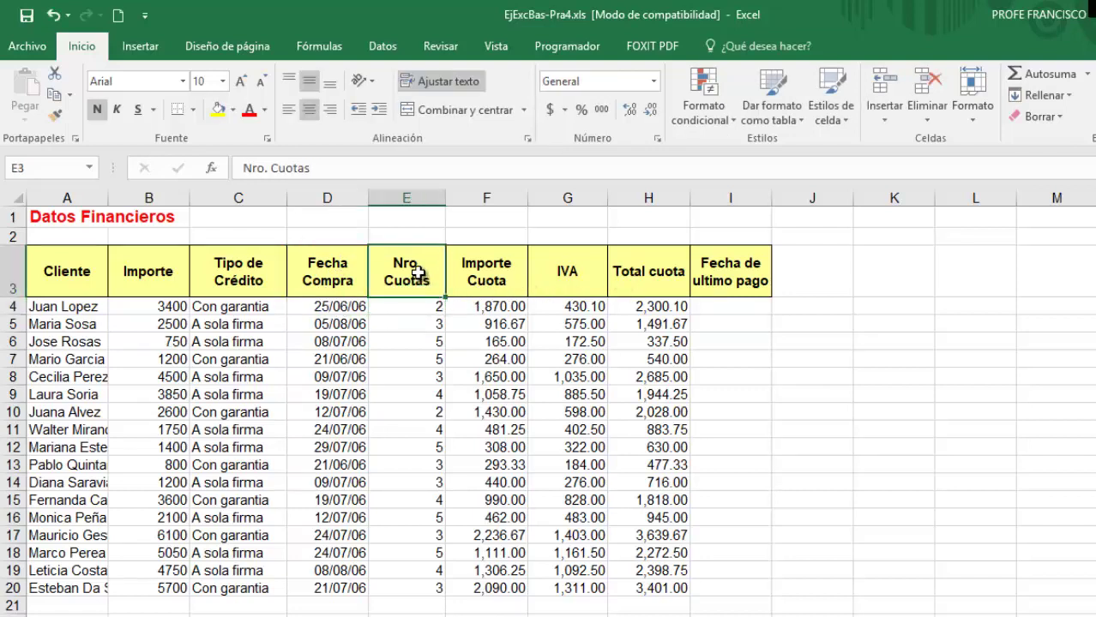
left_click_drag(418, 272, 418, 273)
key("Down")
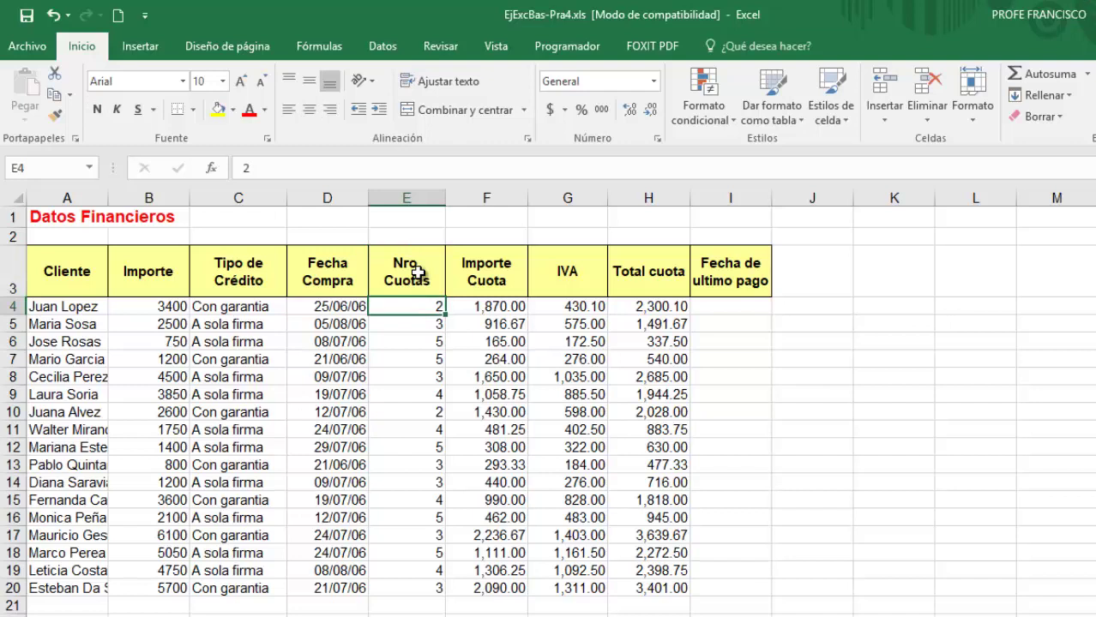
key("Down")
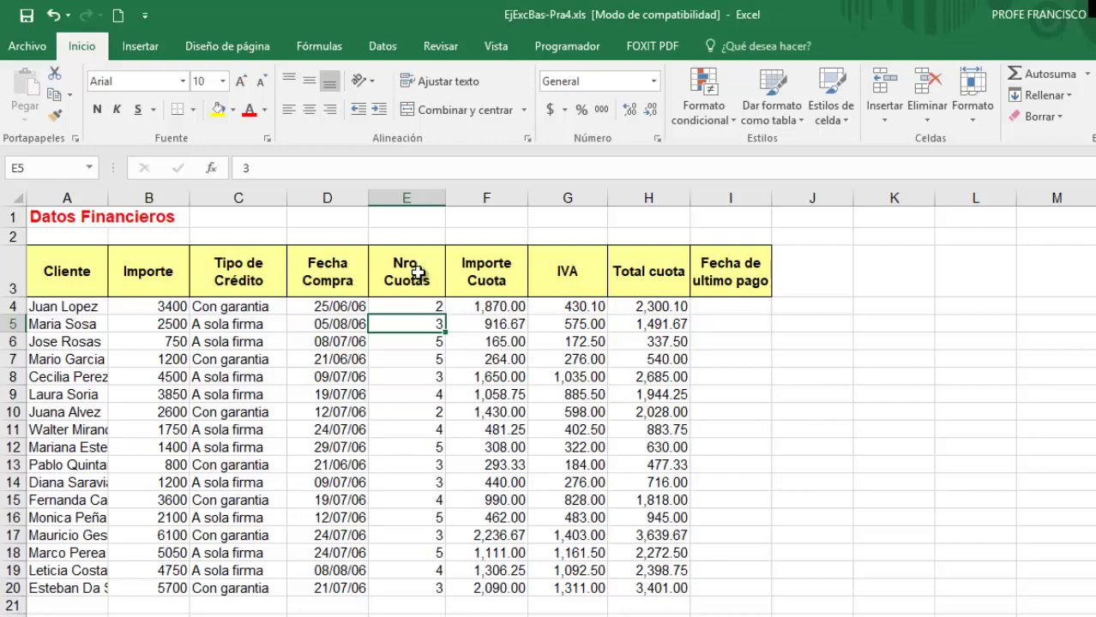
key("Right")
key("Right")
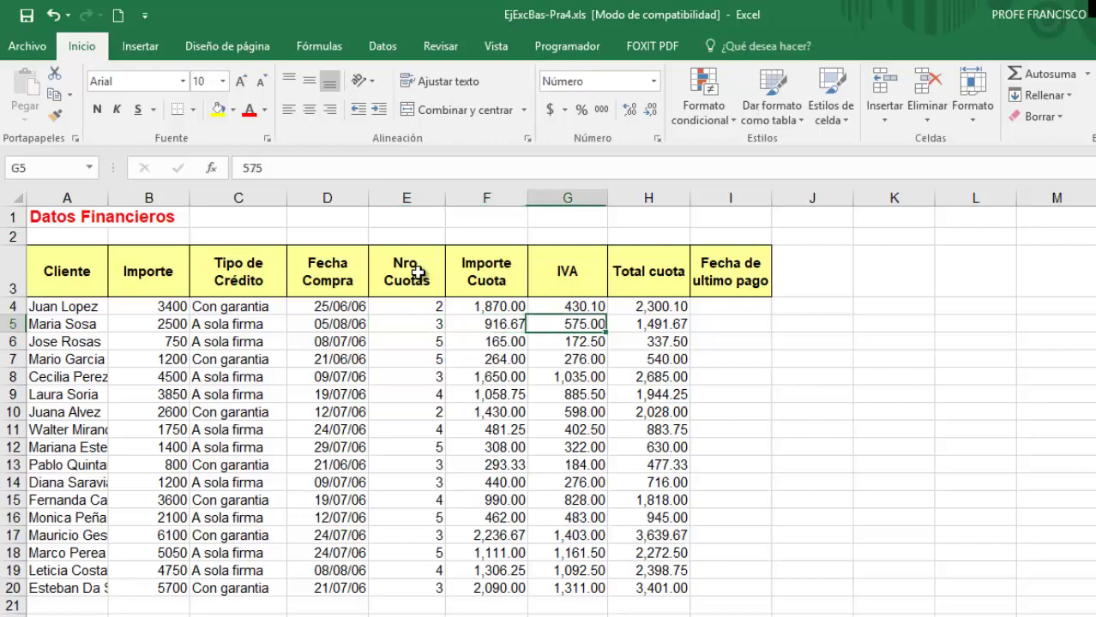
key("Right")
key("Right")
key("Up")
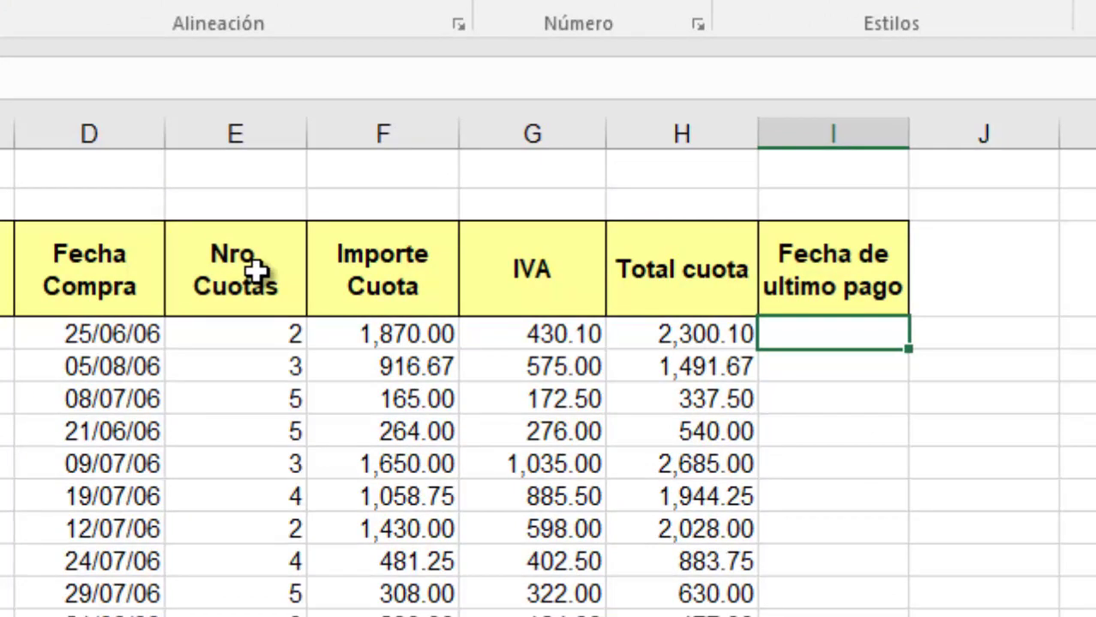
left_click(124, 343)
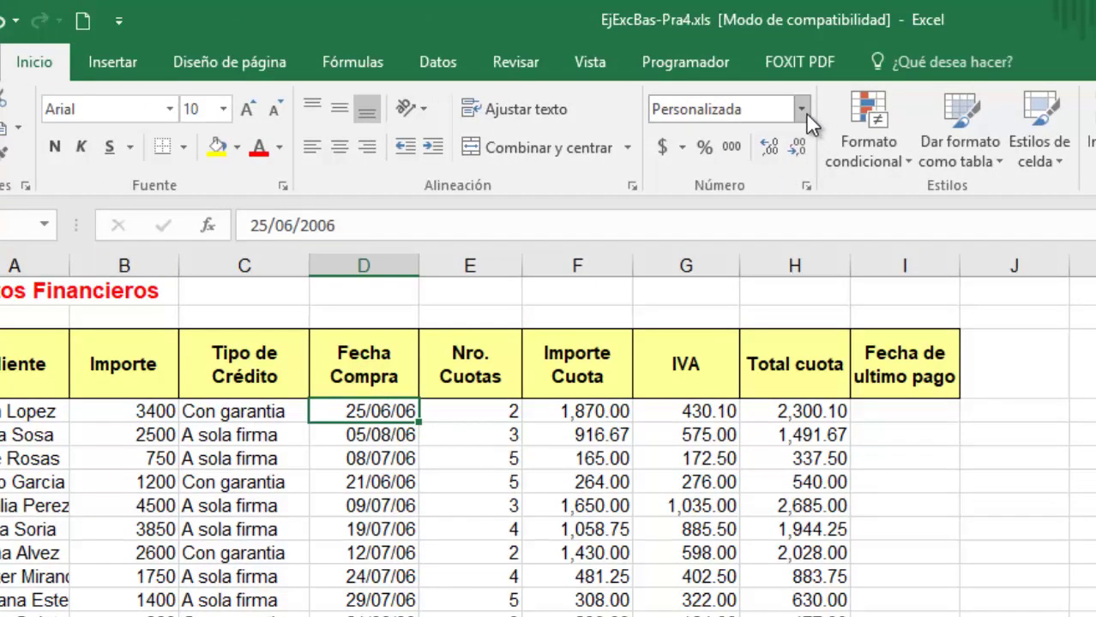
left_click(803, 110)
left_click(804, 113)
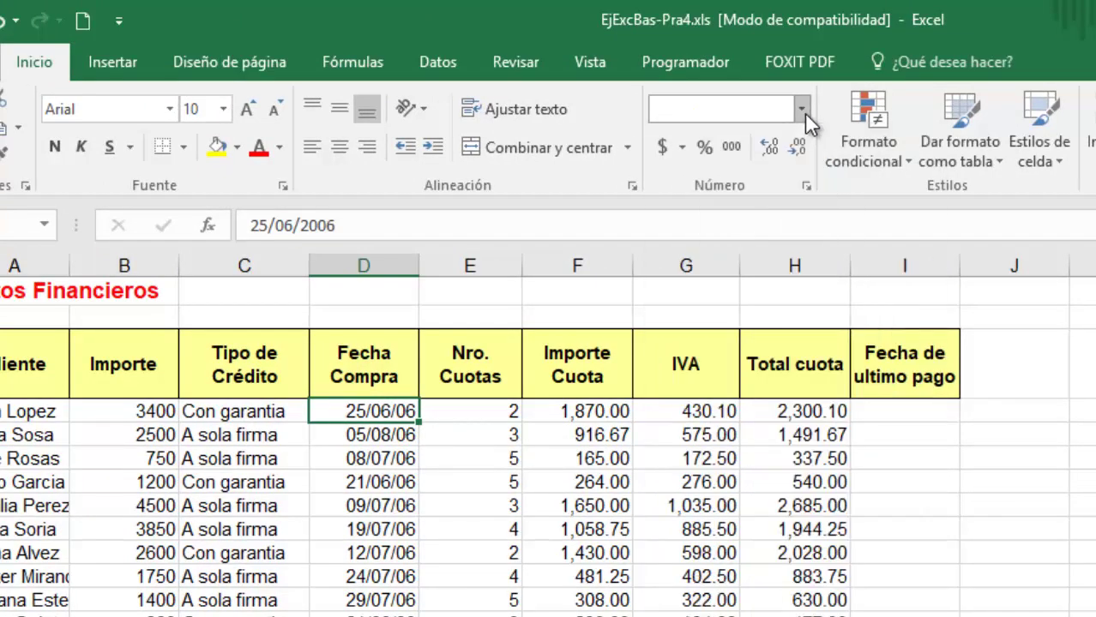
left_click(804, 112)
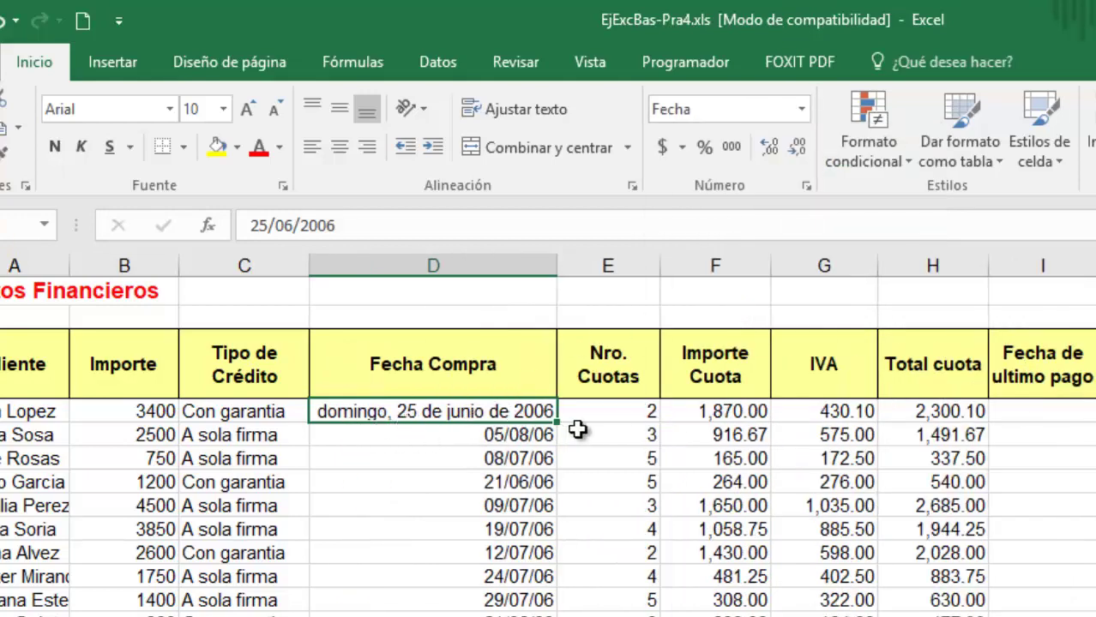
left_click(621, 411)
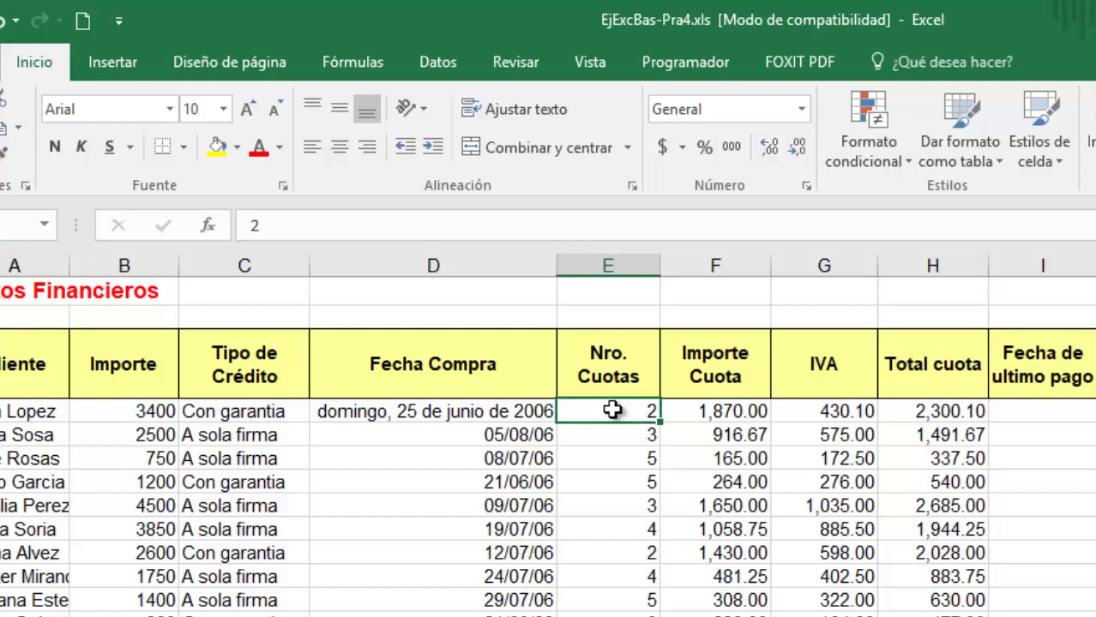
key("ctrl+z")
key("ctrl+z")
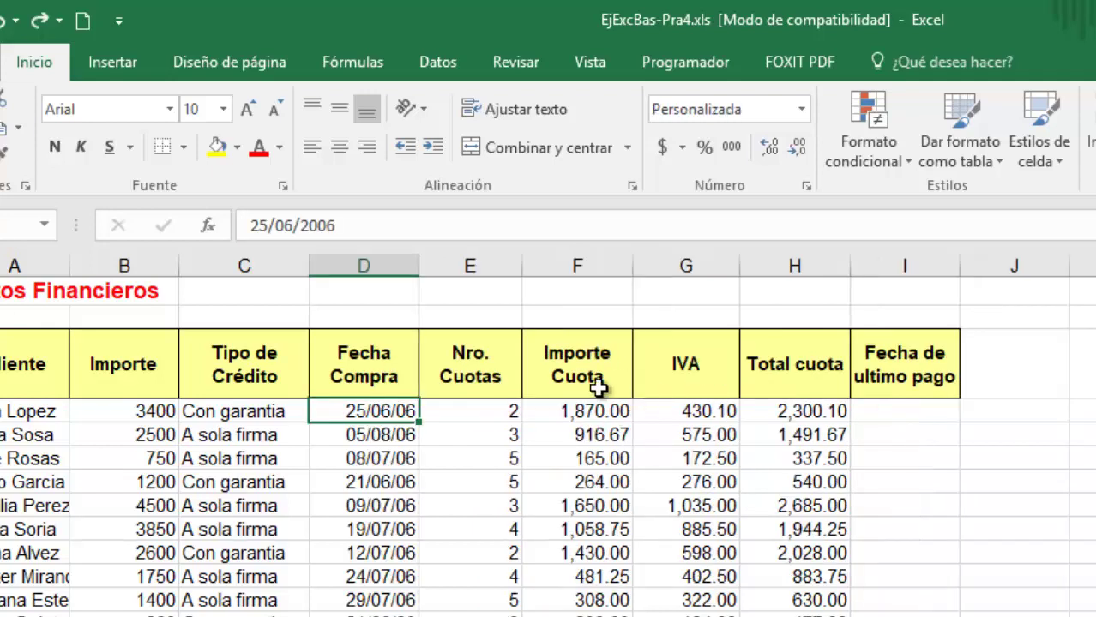
left_click(894, 409)
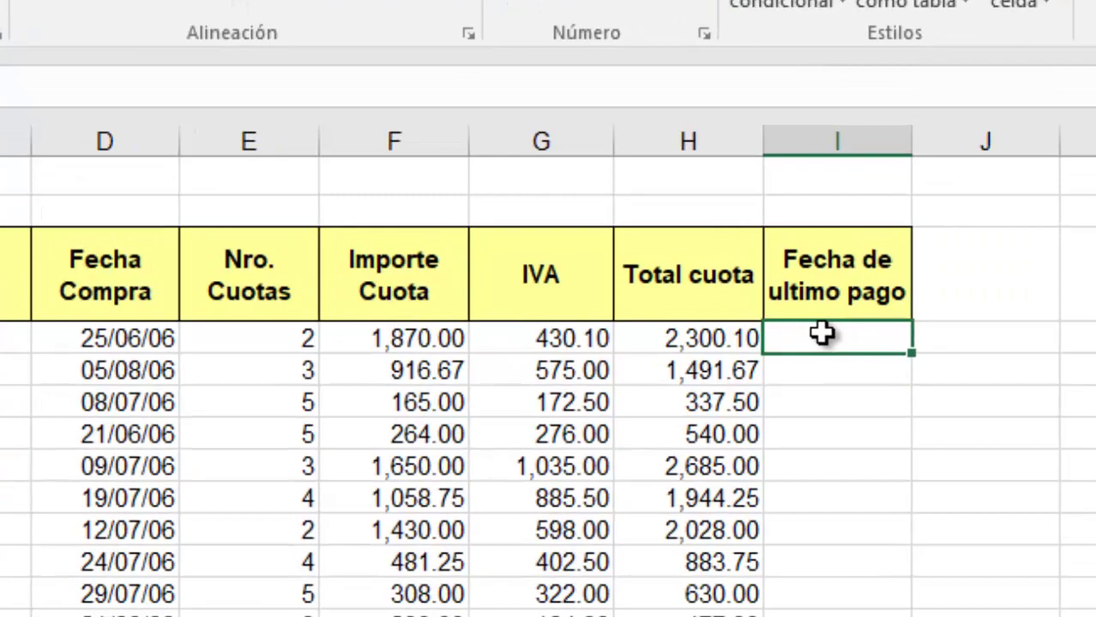
Step: Enter =FECHA.MES(D4,E4) in I4 to add the installment months to the purchase date
double_click(822, 334)
type("=f")
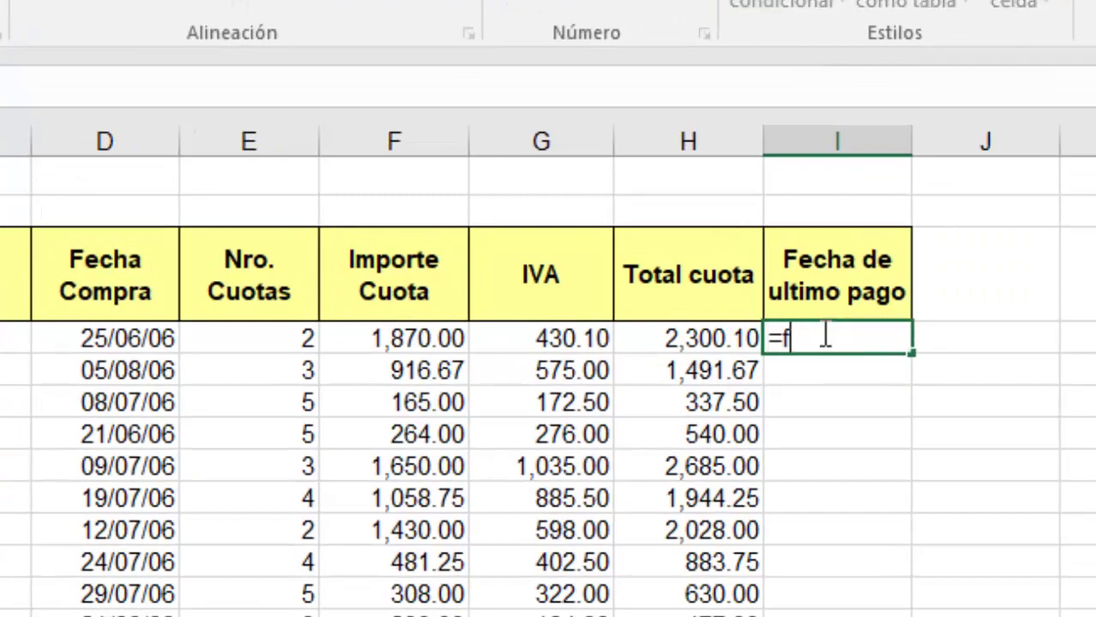
type("echa")
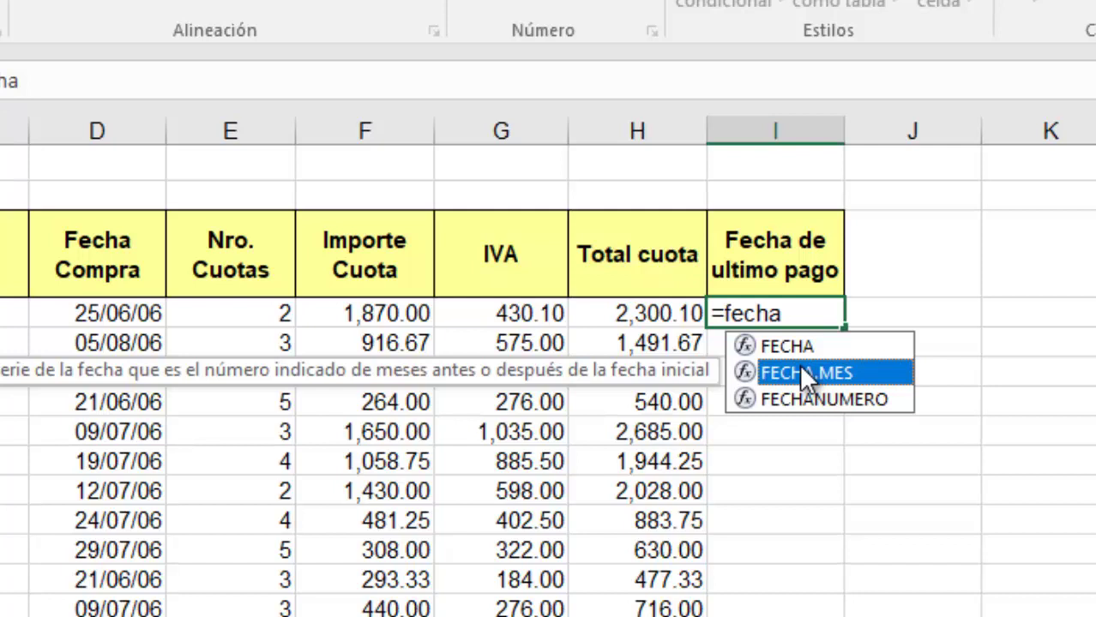
double_click(801, 371)
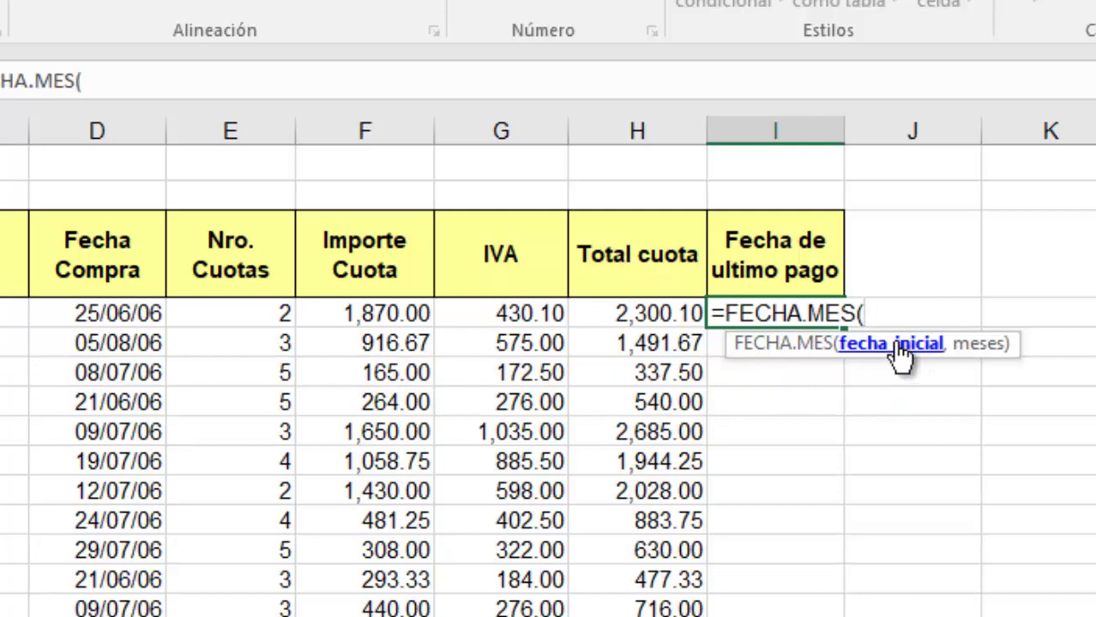
left_click(114, 315)
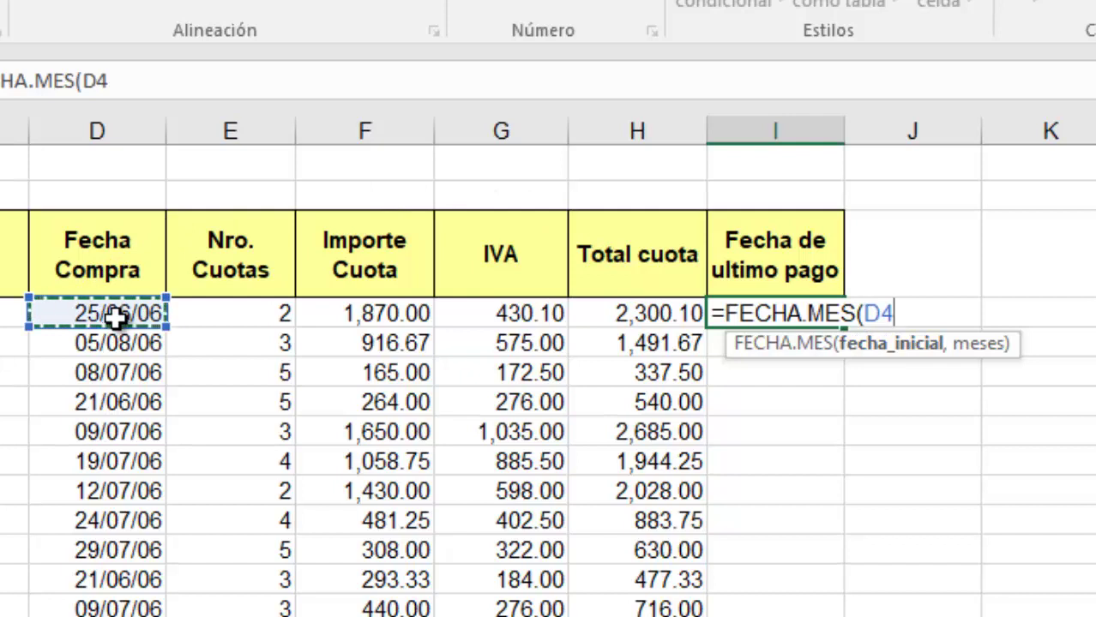
type(",")
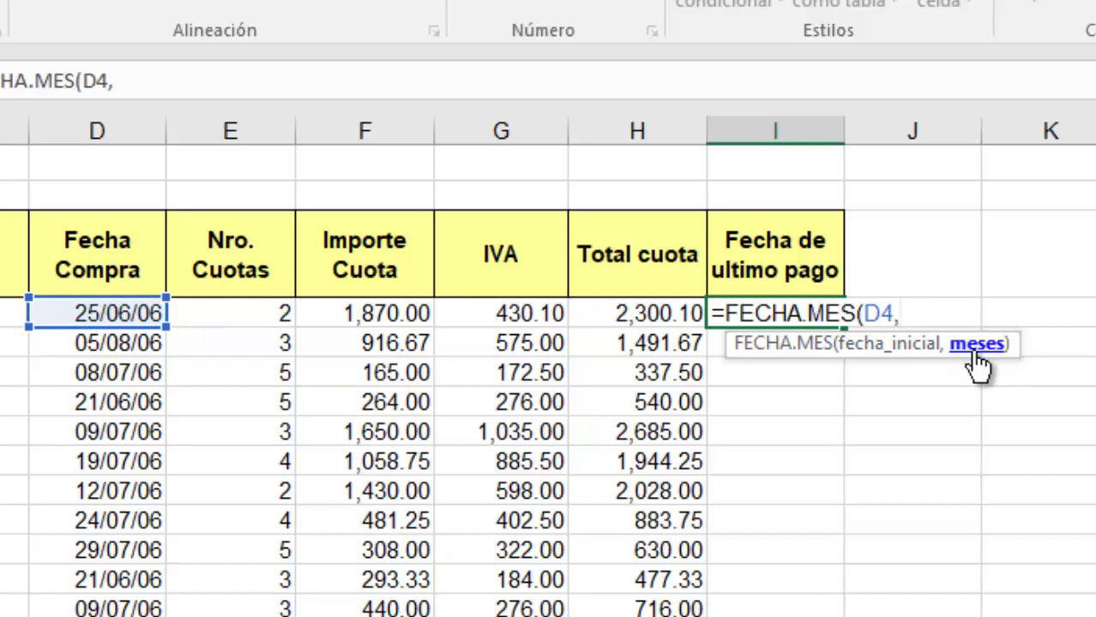
left_click(257, 315)
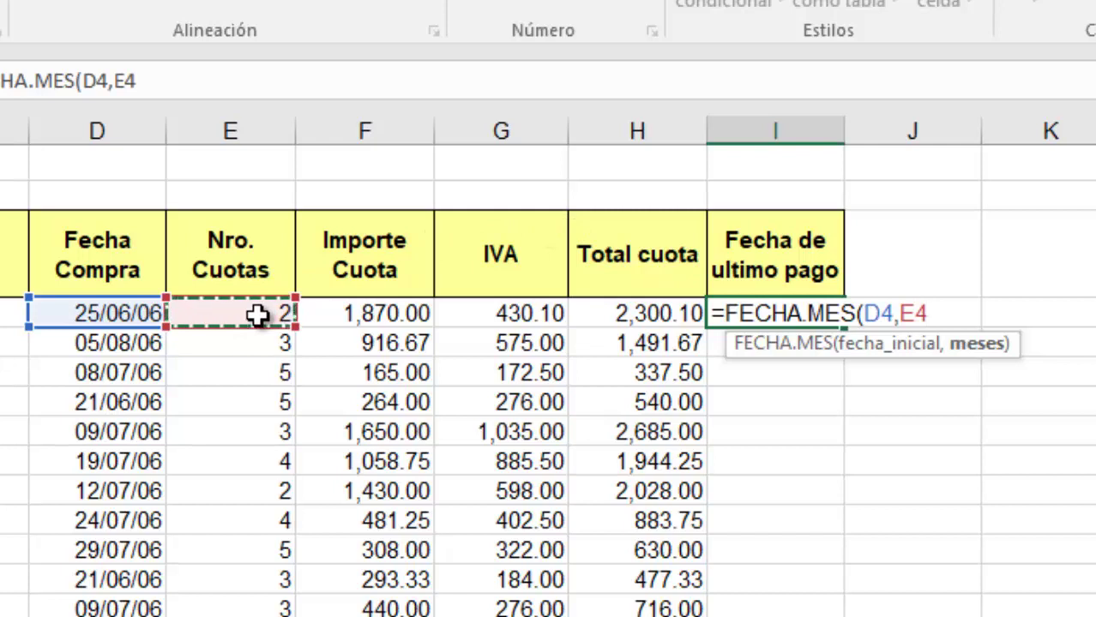
type(")")
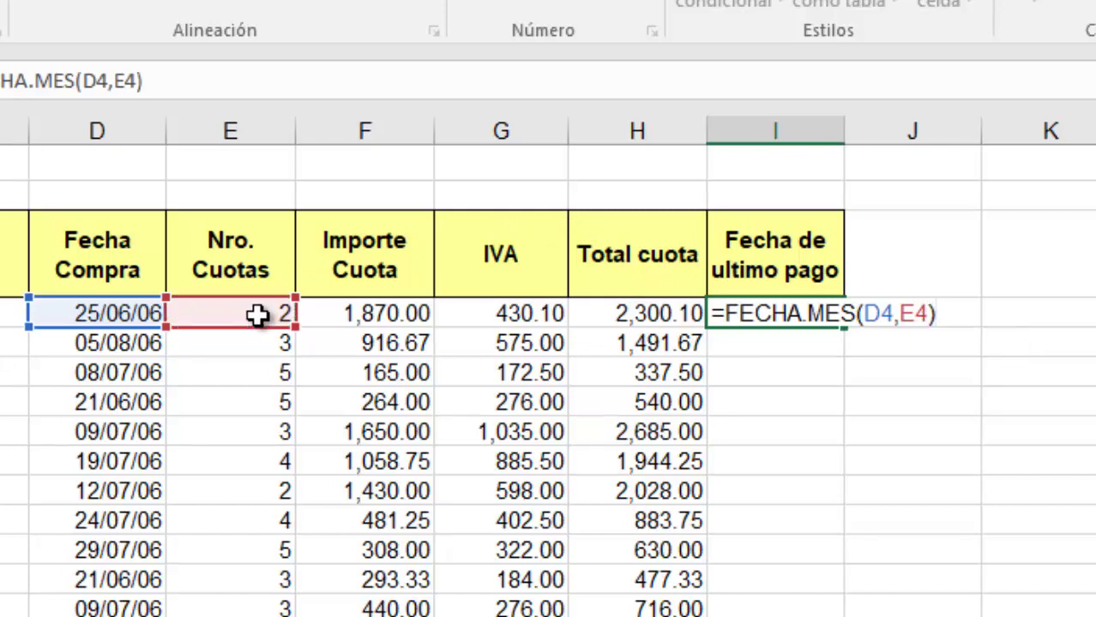
key("Return")
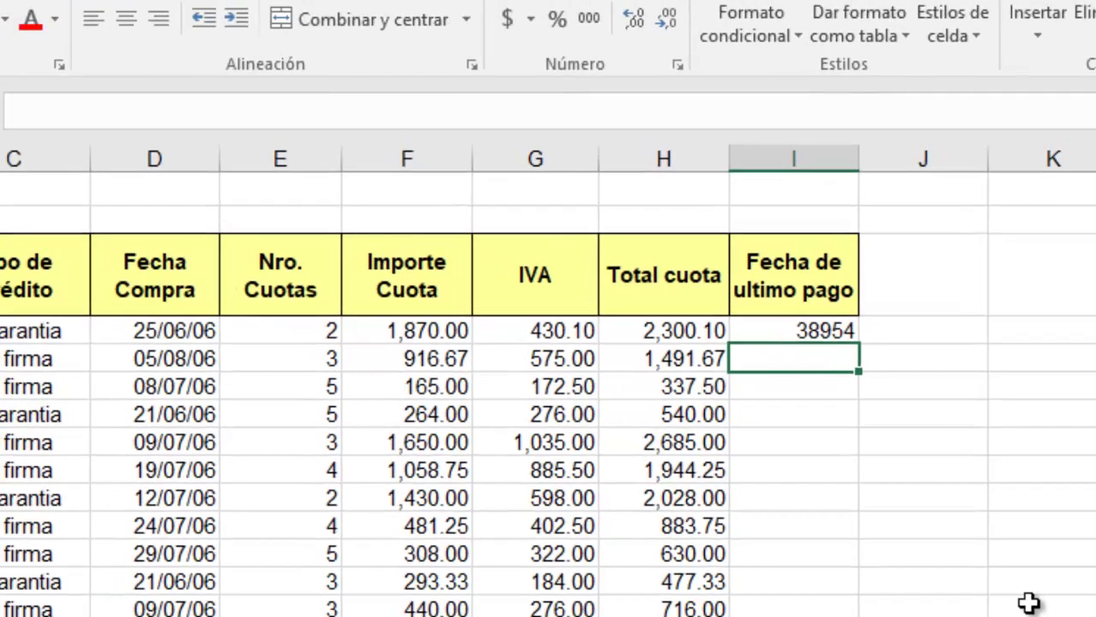
Step: Format I4 as Fecha corta so it shows 25/08/2006 instead of 38954
left_click(876, 389)
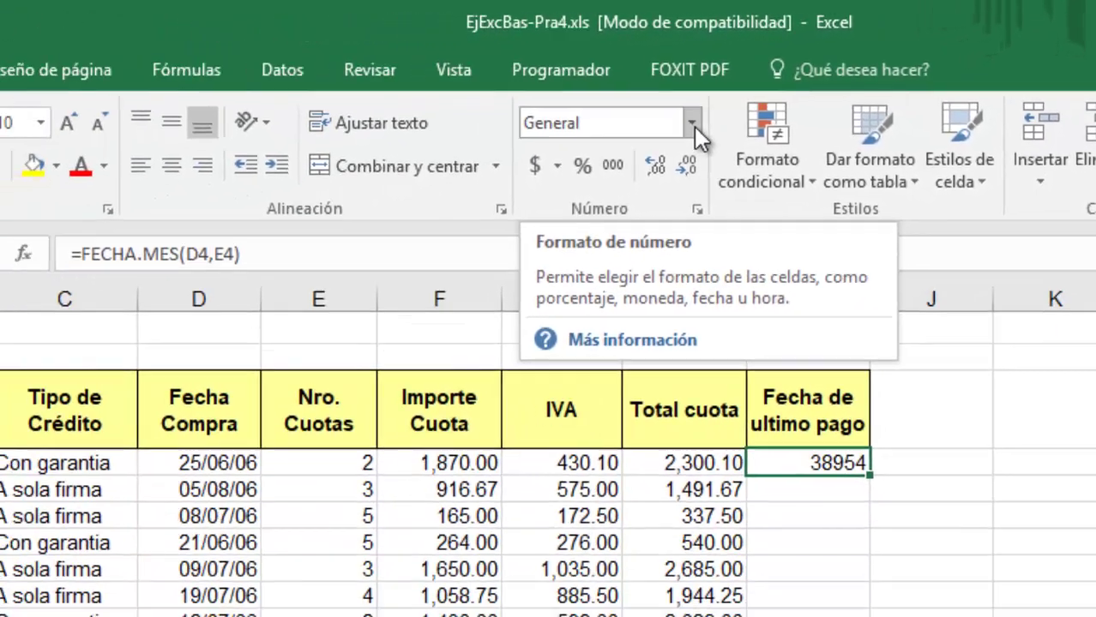
left_click(716, 118)
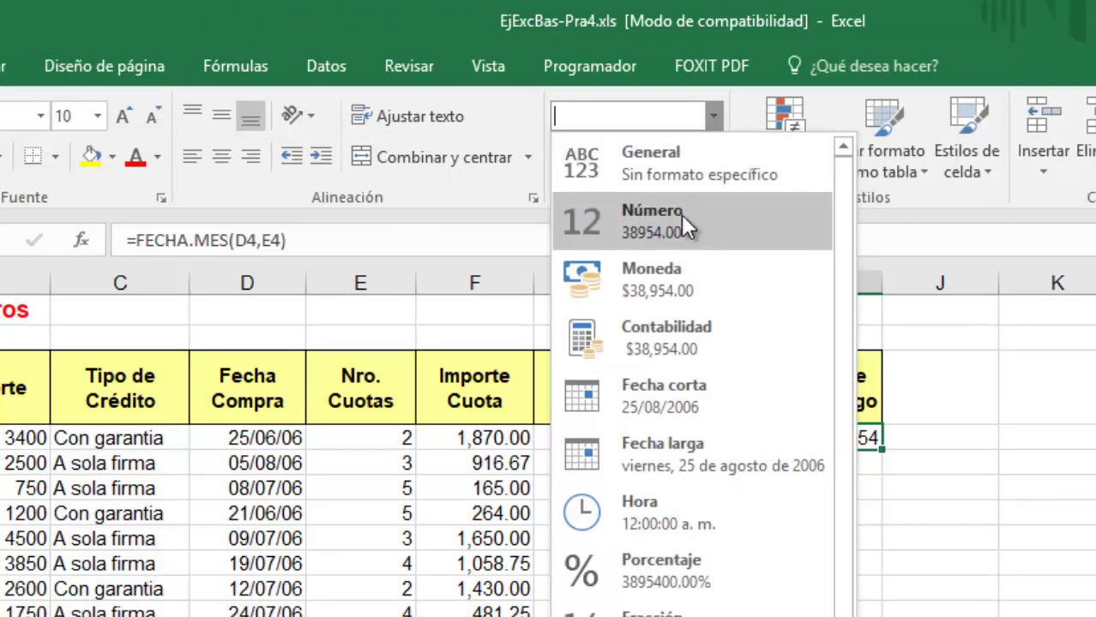
left_click(673, 399)
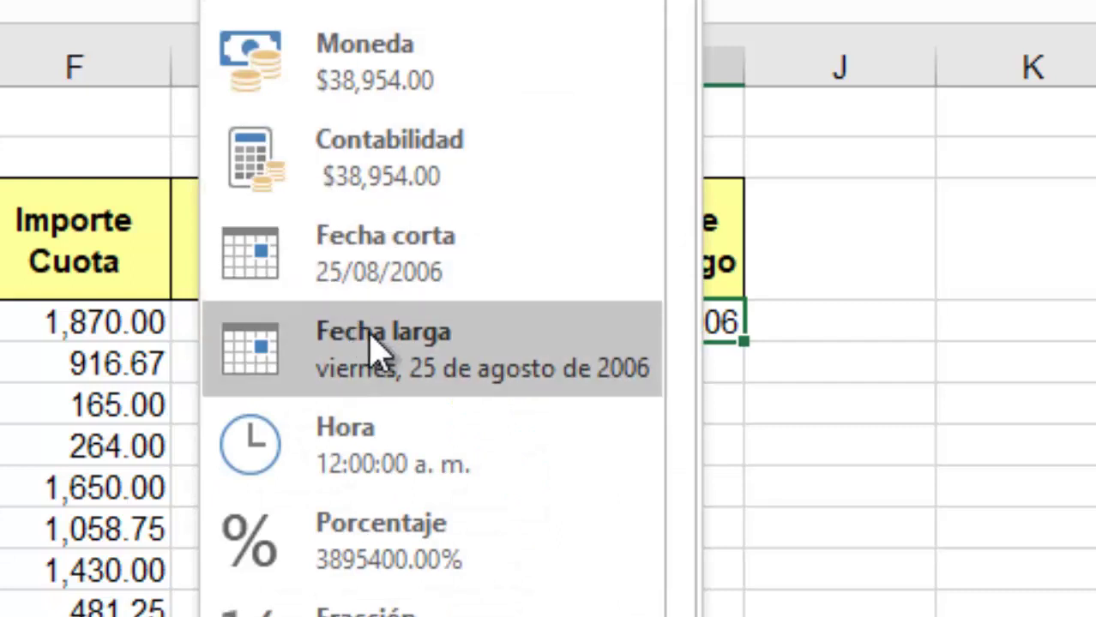
left_click(369, 337)
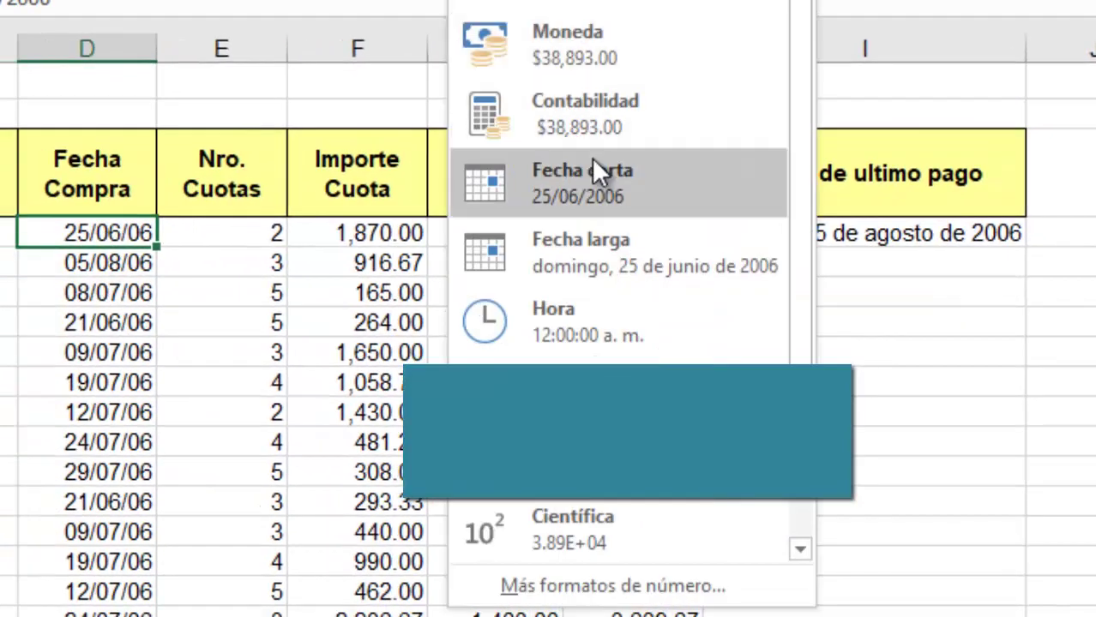
left_click(604, 249)
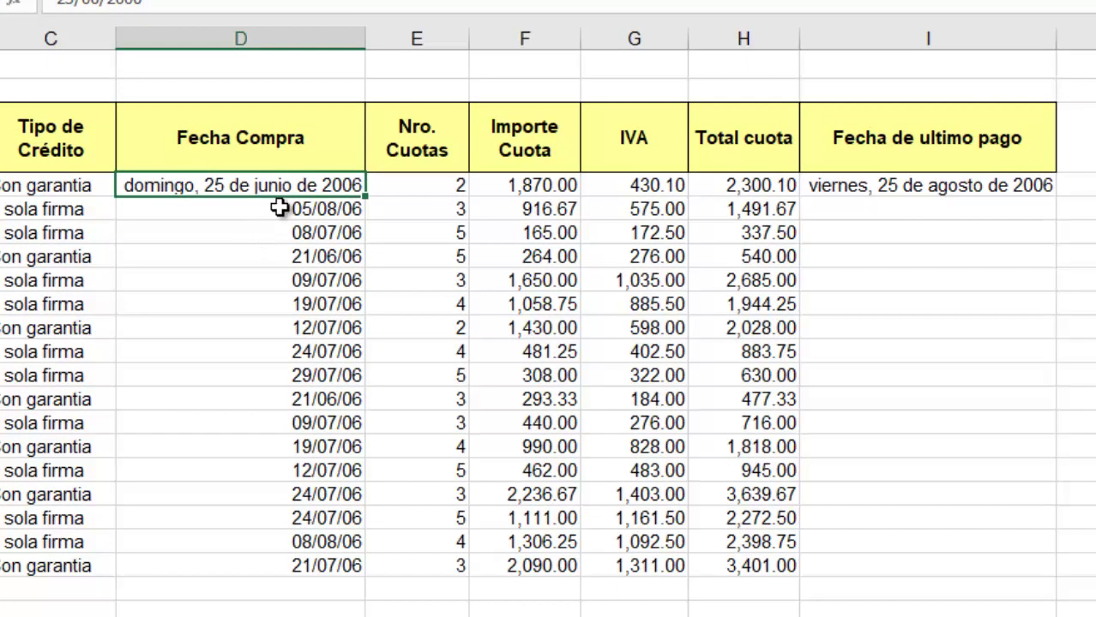
left_click(942, 189)
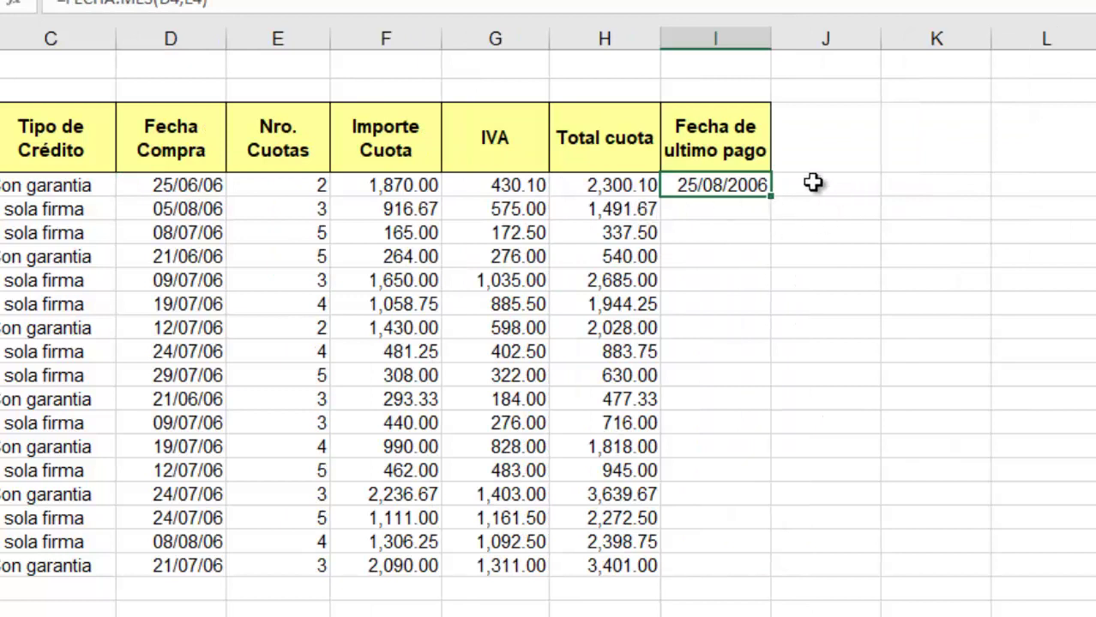
left_click(715, 207)
Step: Fill the I4 last-payment formula down through I20 for every client row
key("Down")
key("Down")
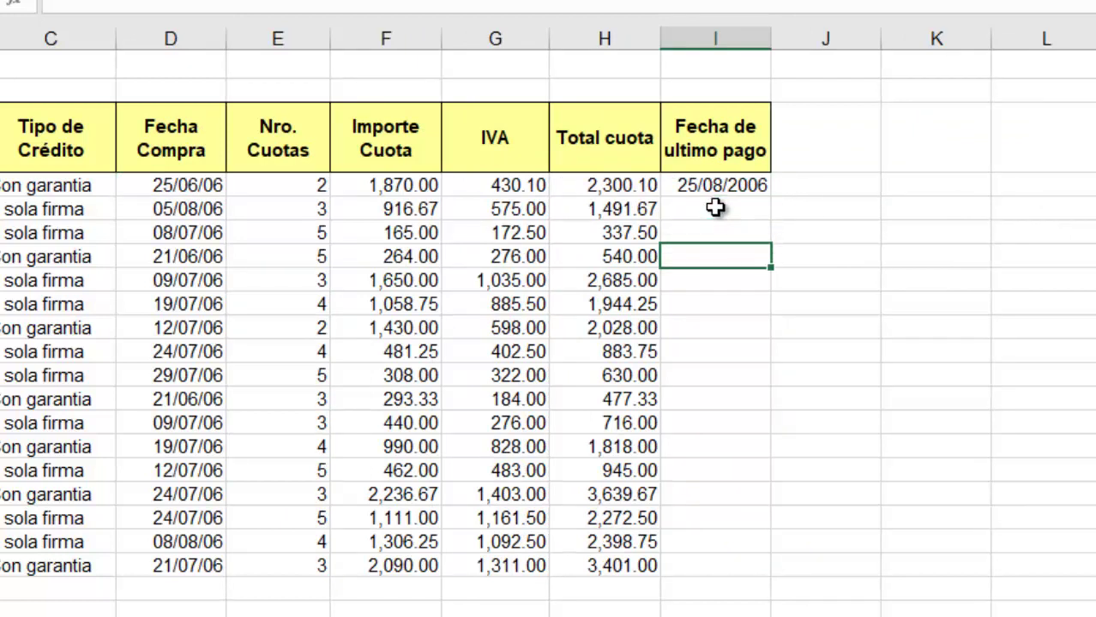
key("Down")
key("Down")
key("Down")
key("Down")
key("Down")
key("Down")
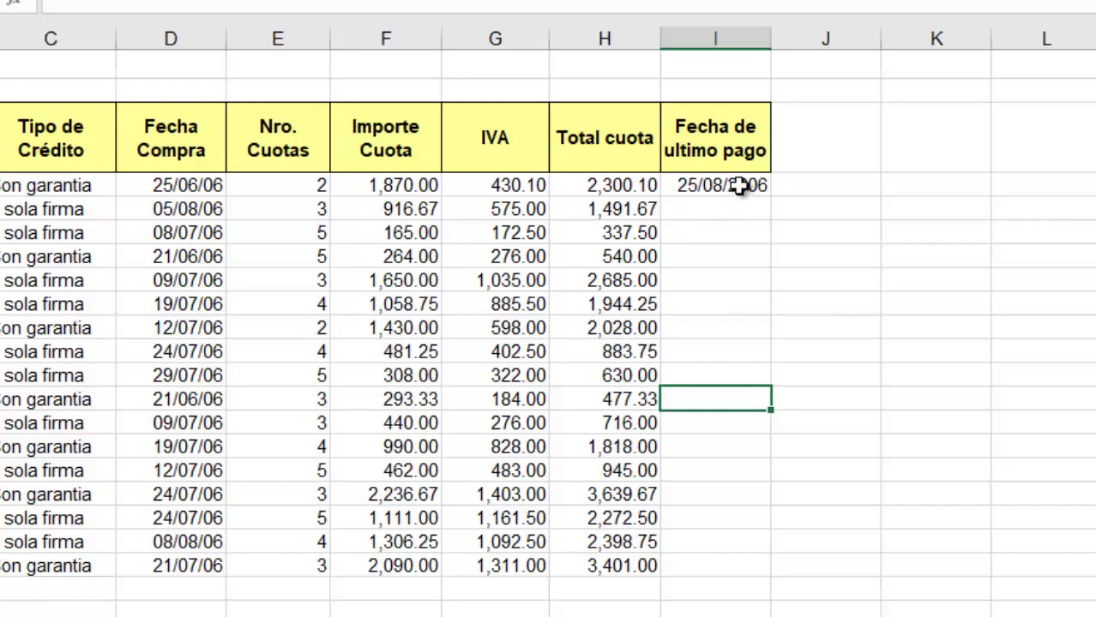
left_click(739, 184)
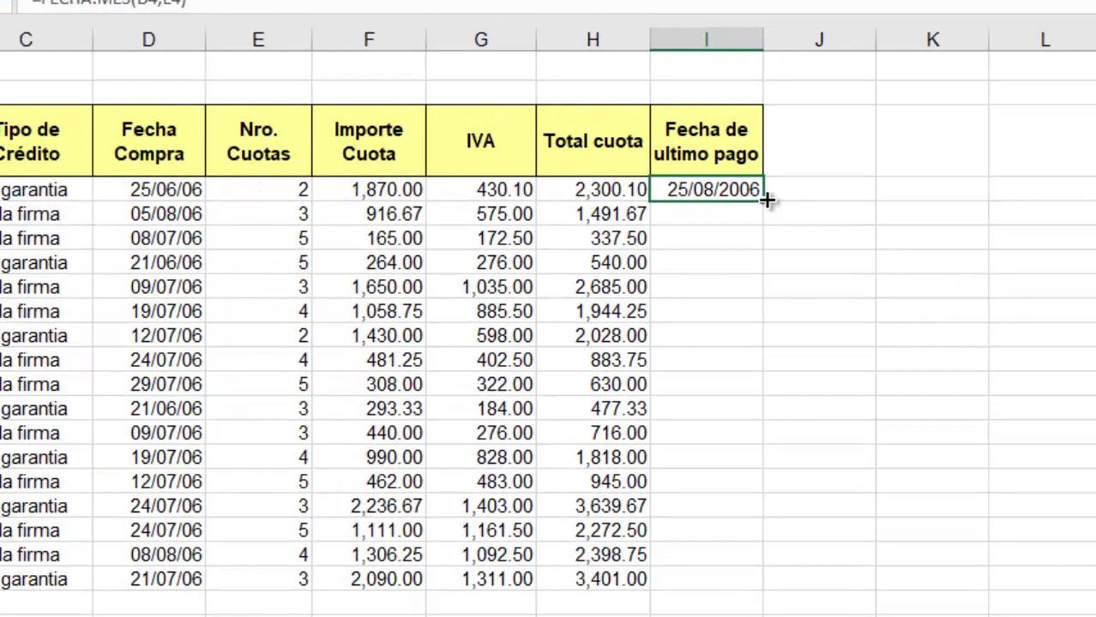
double_click(765, 199)
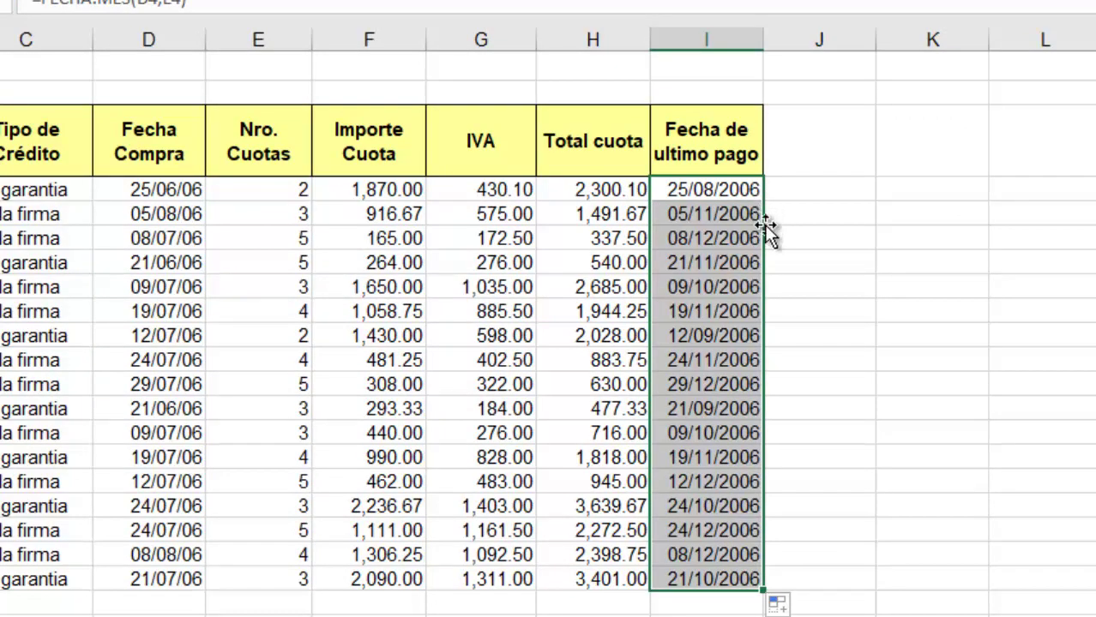
left_click(800, 273)
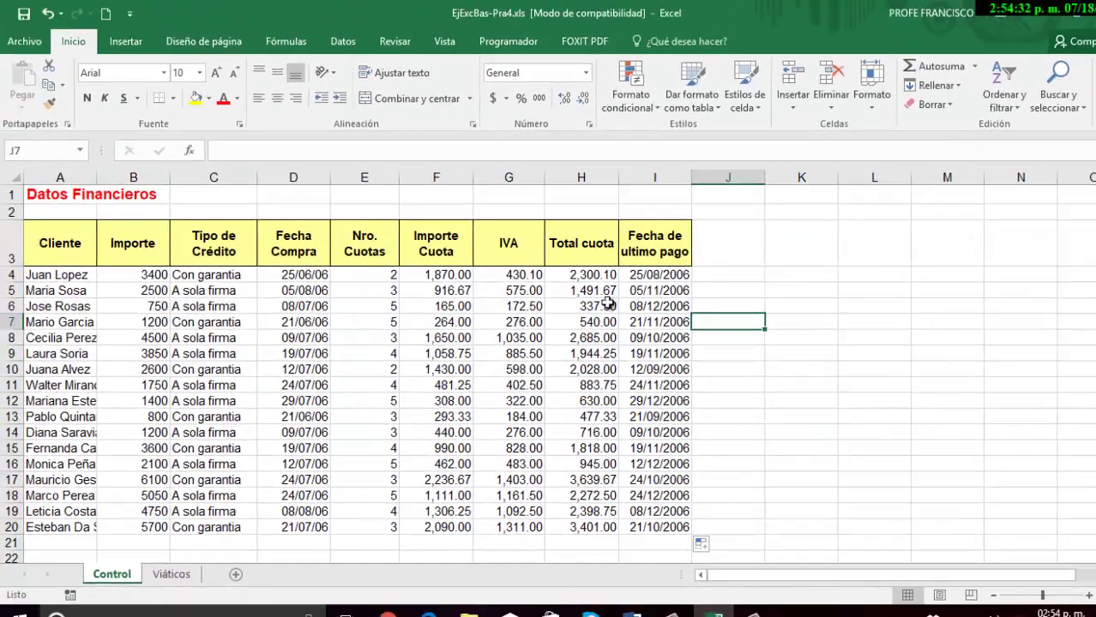
left_click(181, 577)
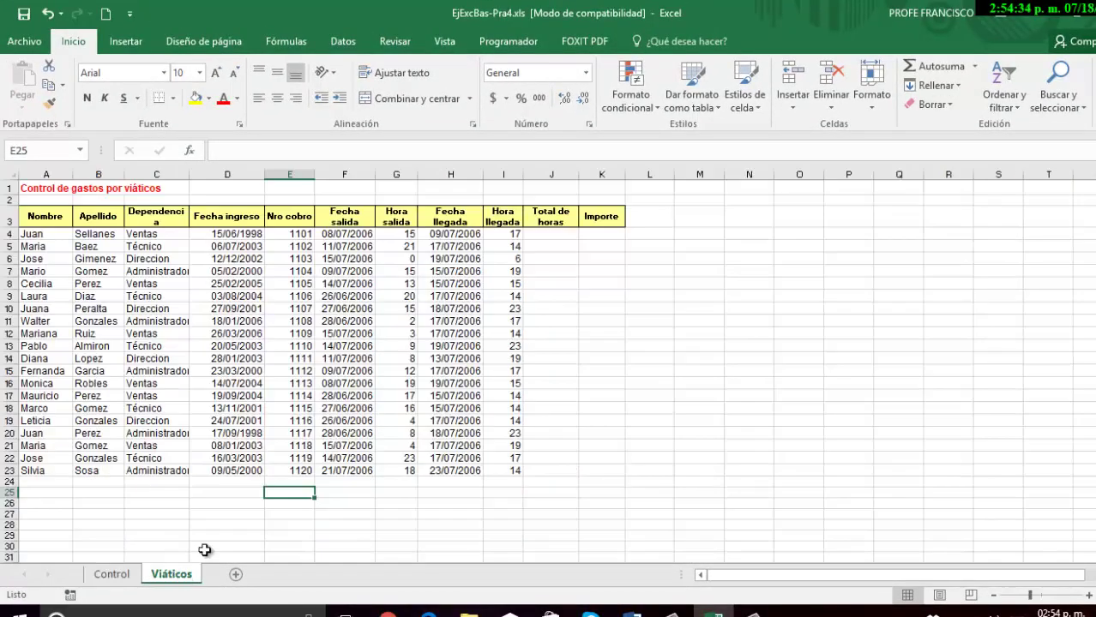
left_click(1089, 600)
left_click(1089, 601)
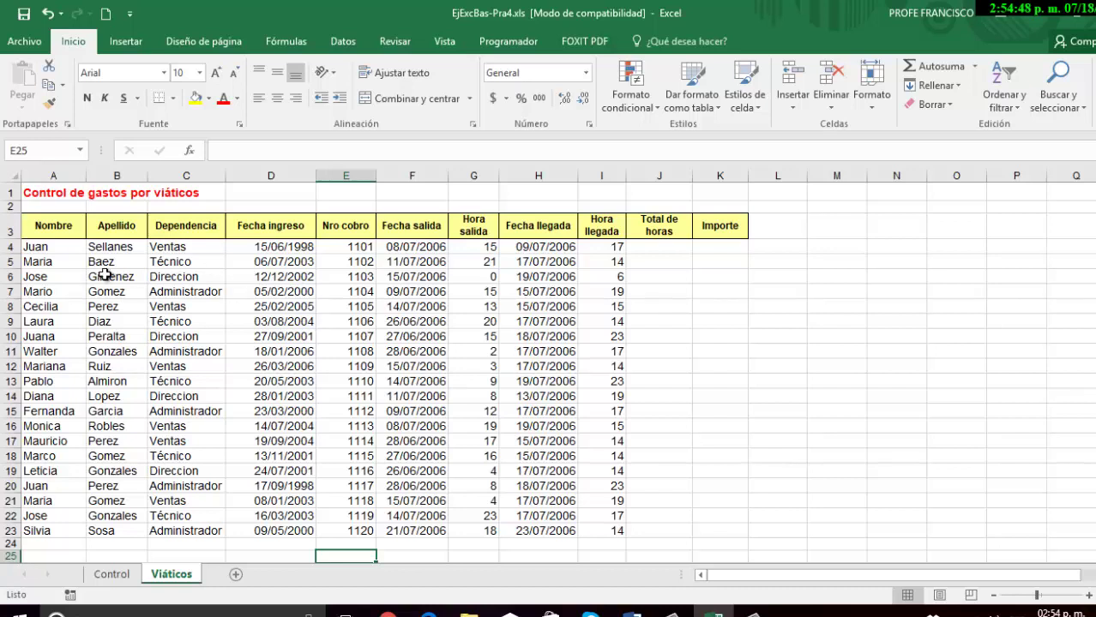
left_click(49, 247)
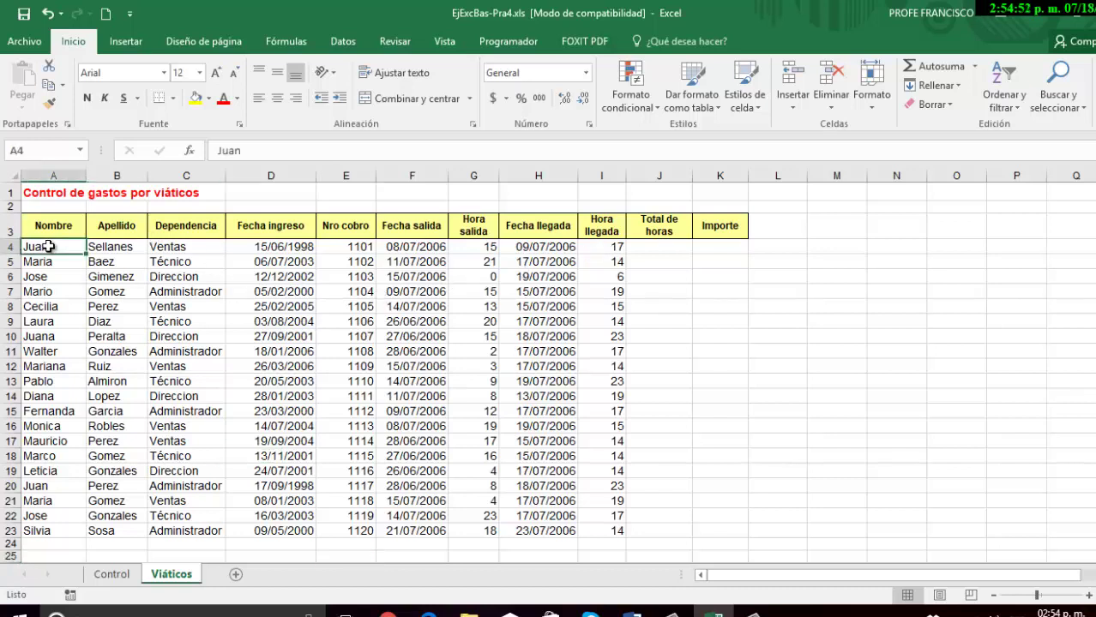
key("Down")
key("Right")
key("Up")
key("Right")
key("Right")
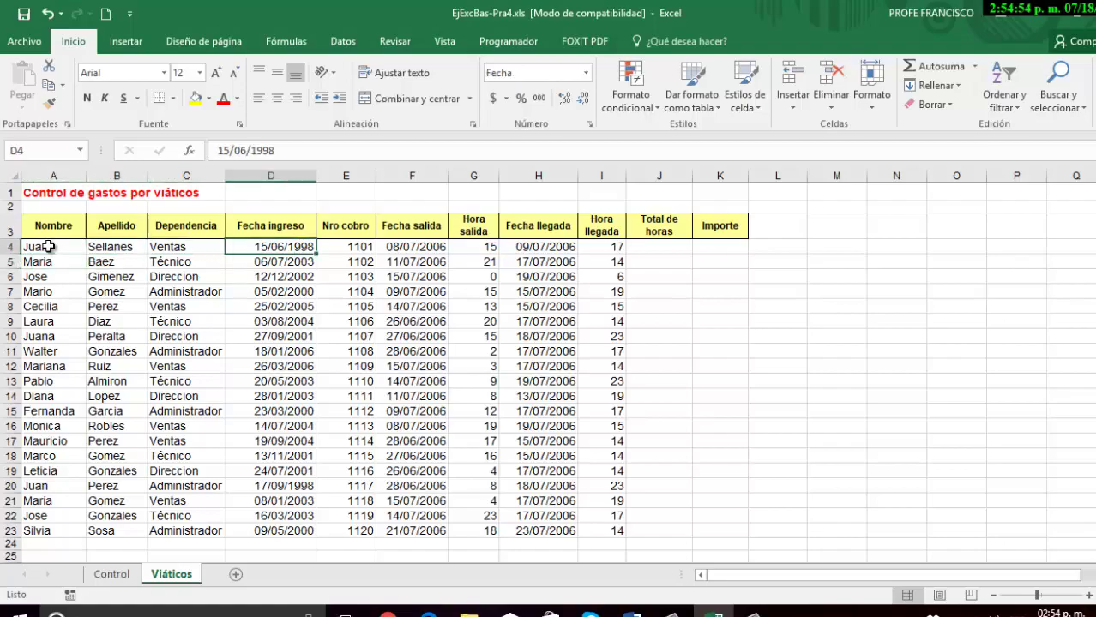
key("Right")
key("Right")
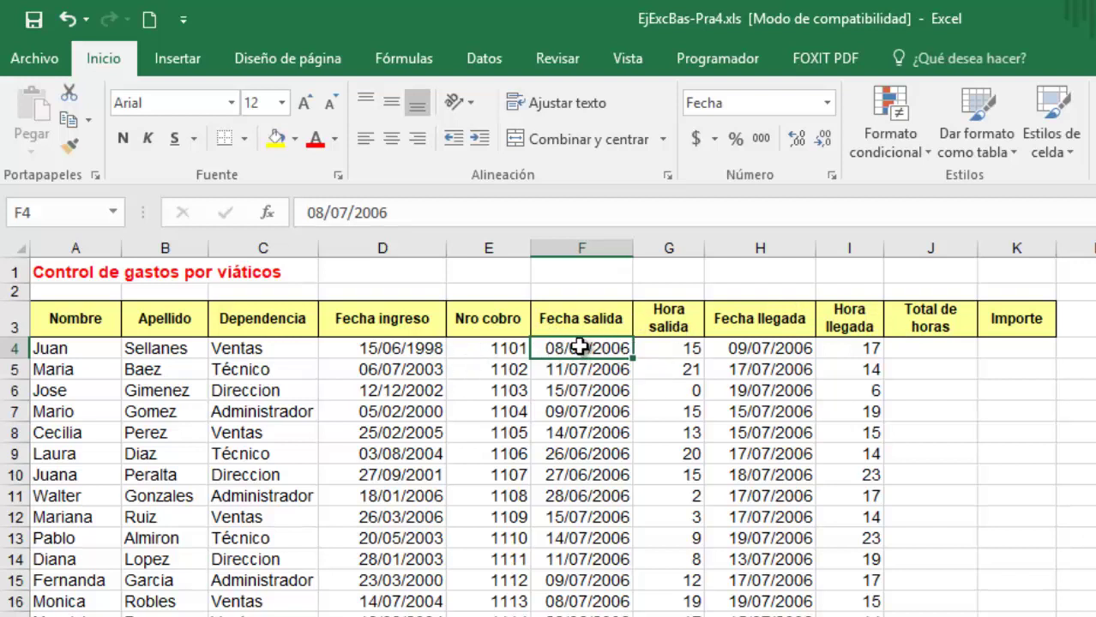
left_click_drag(572, 346, 678, 347)
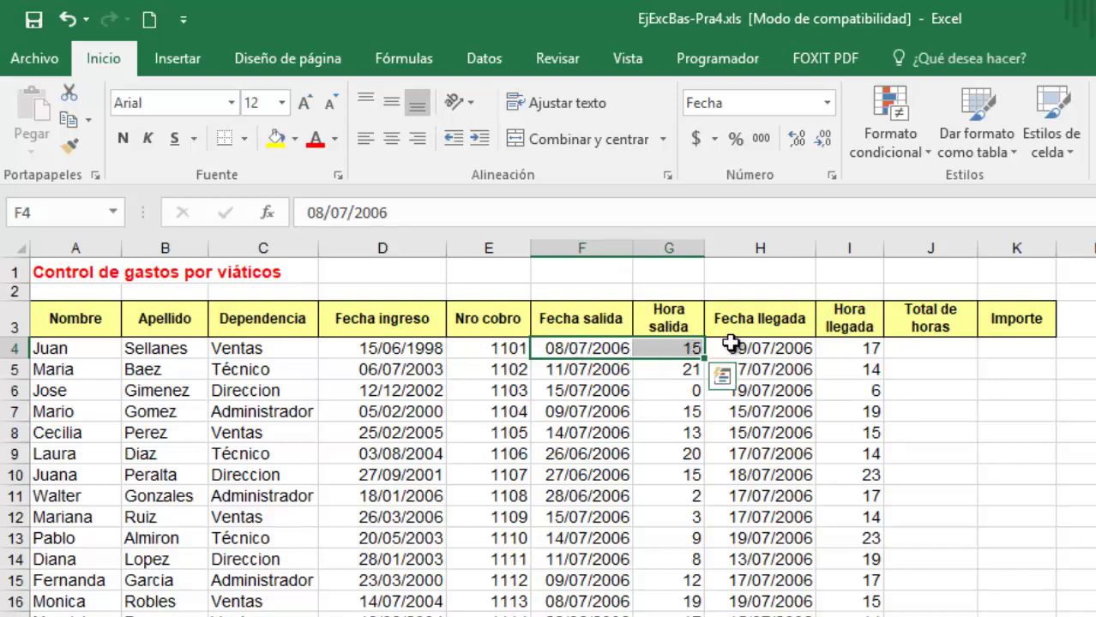
left_click_drag(746, 344, 846, 348)
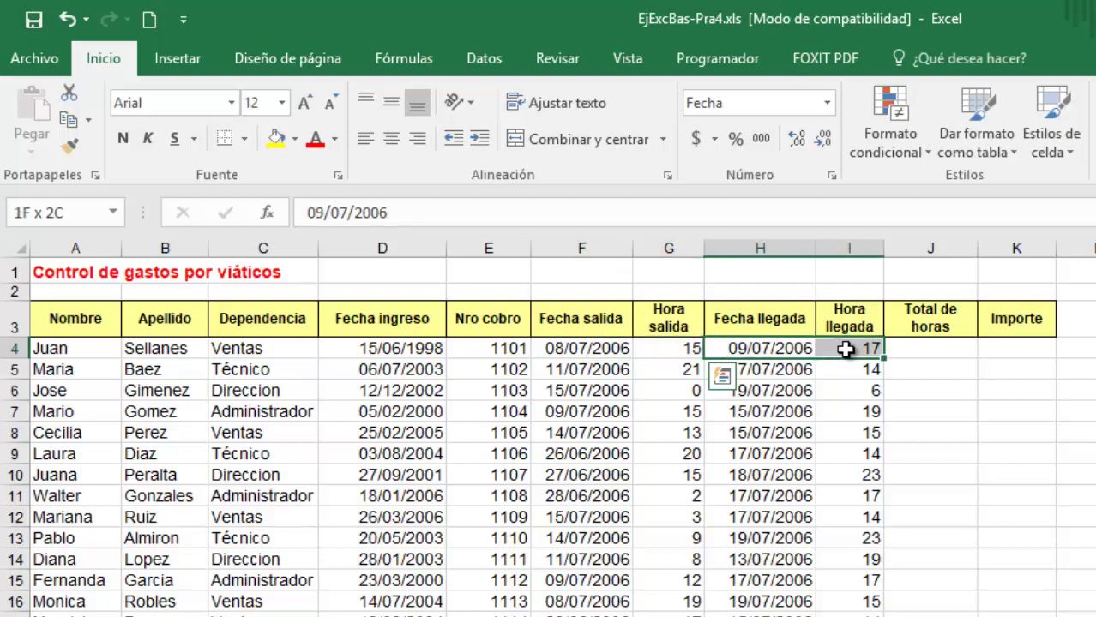
left_click(958, 347)
left_click(1000, 347)
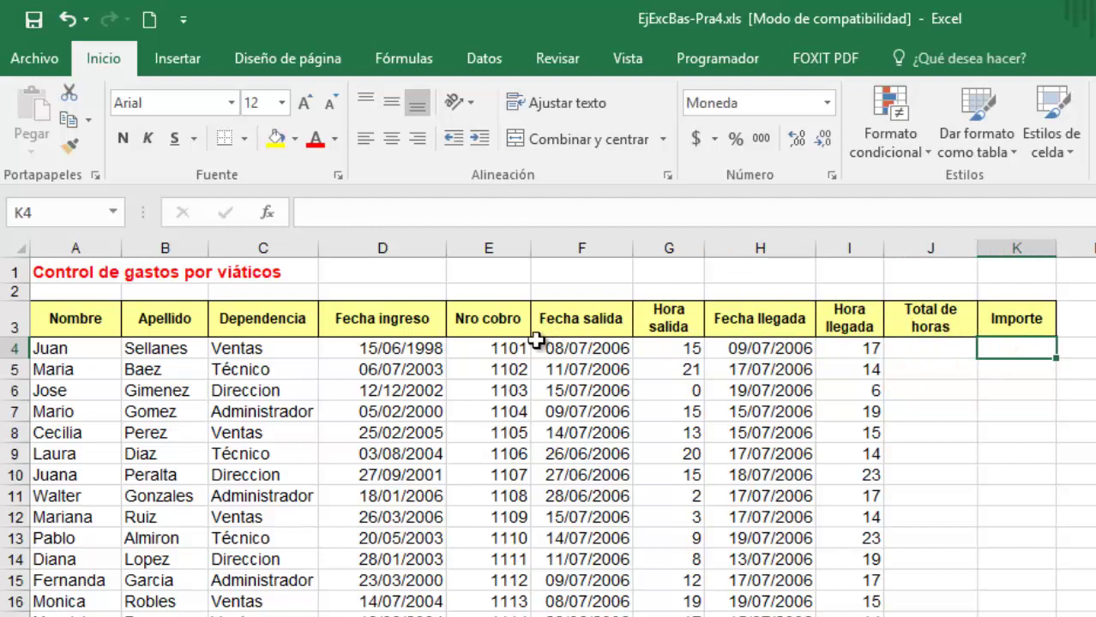
left_click(578, 348)
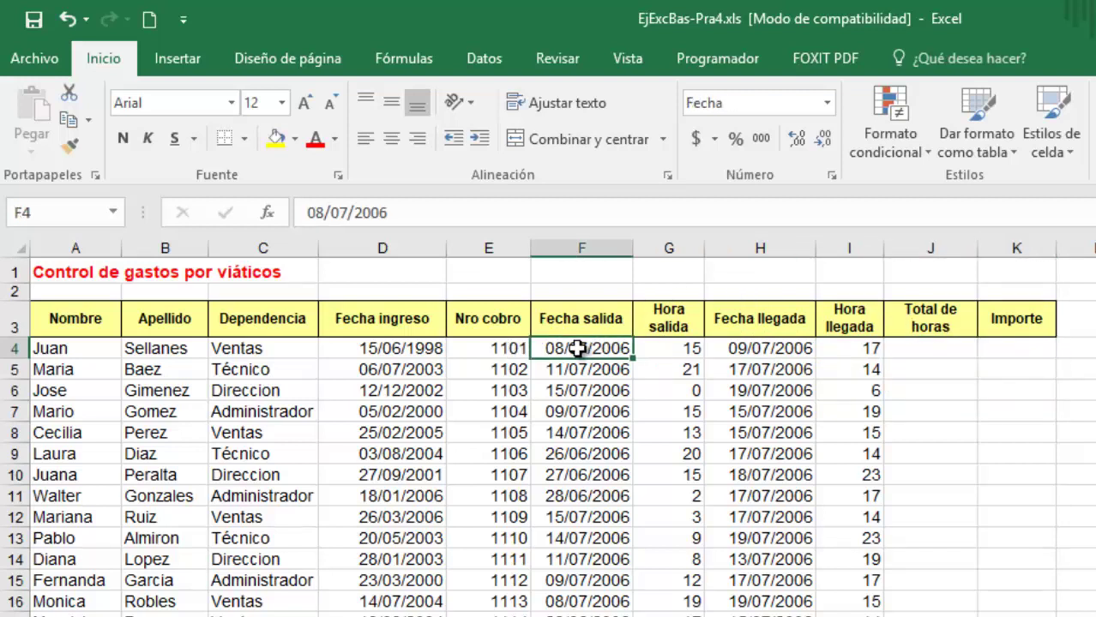
key("Right")
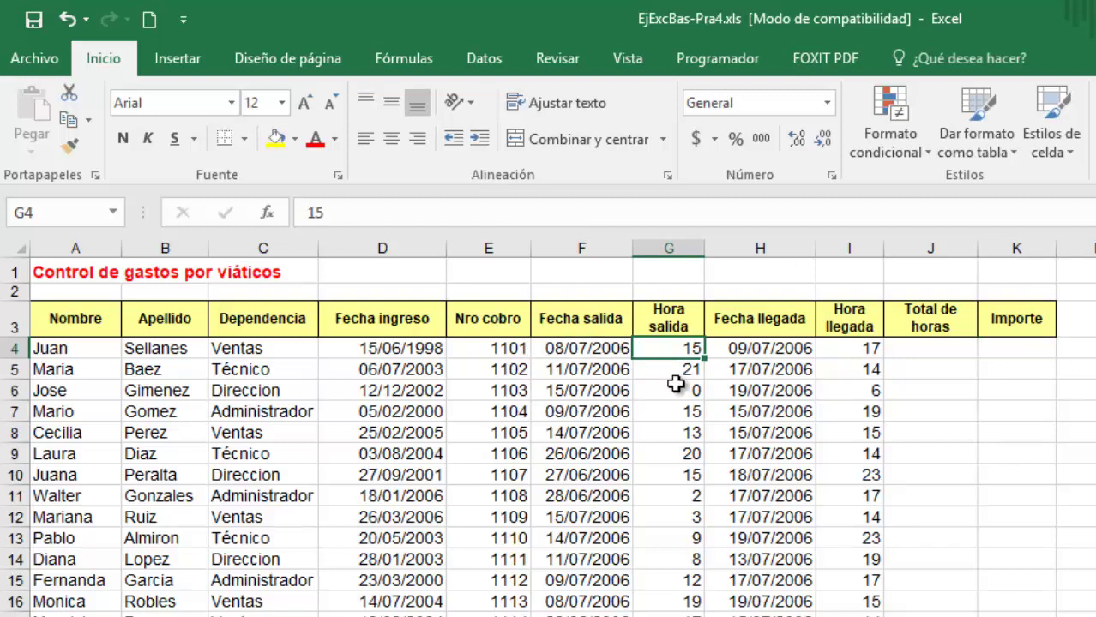
left_click(583, 350)
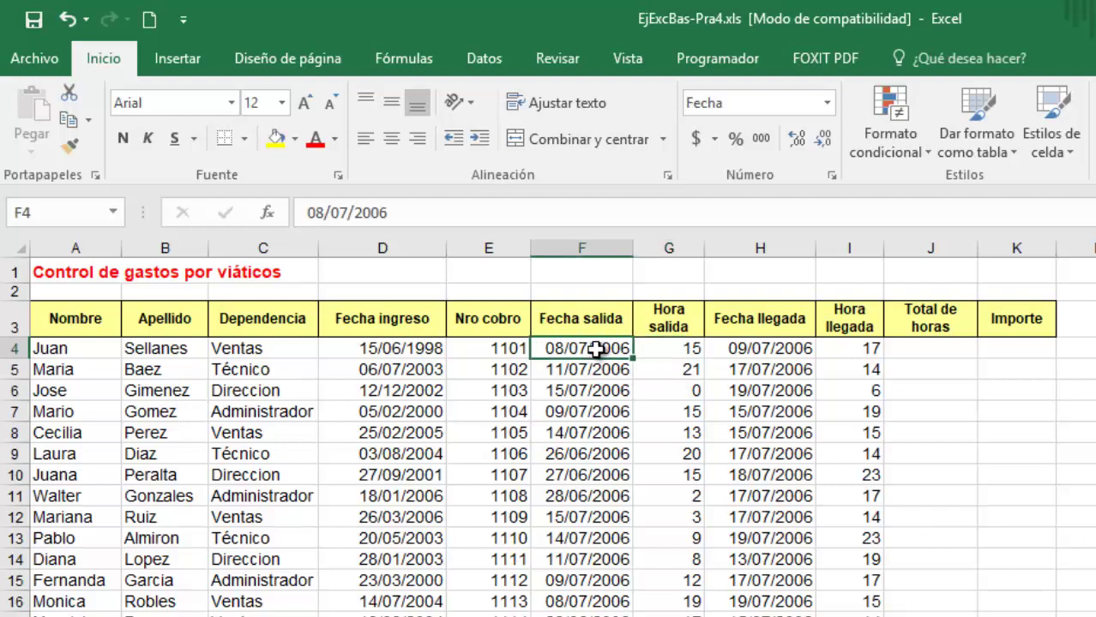
left_click(658, 348)
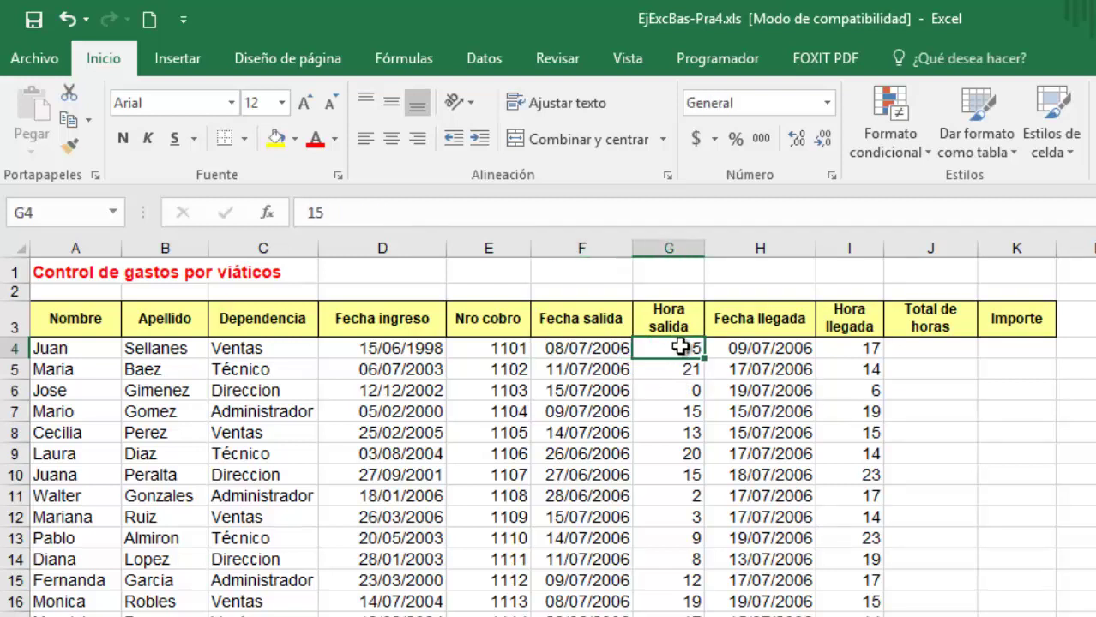
left_click(751, 348)
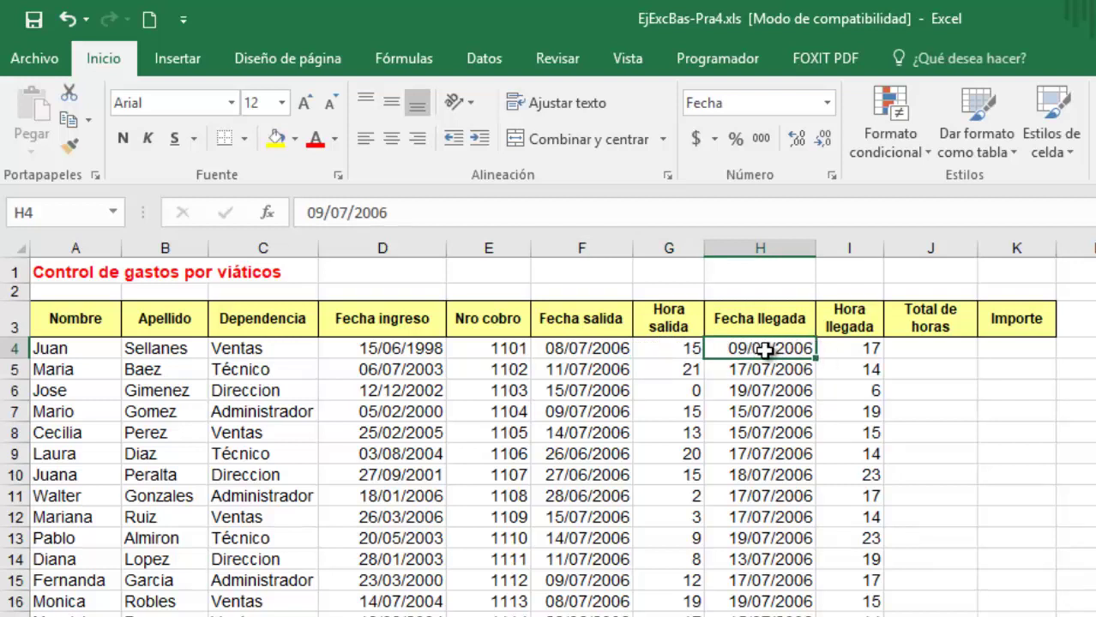
left_click(836, 352)
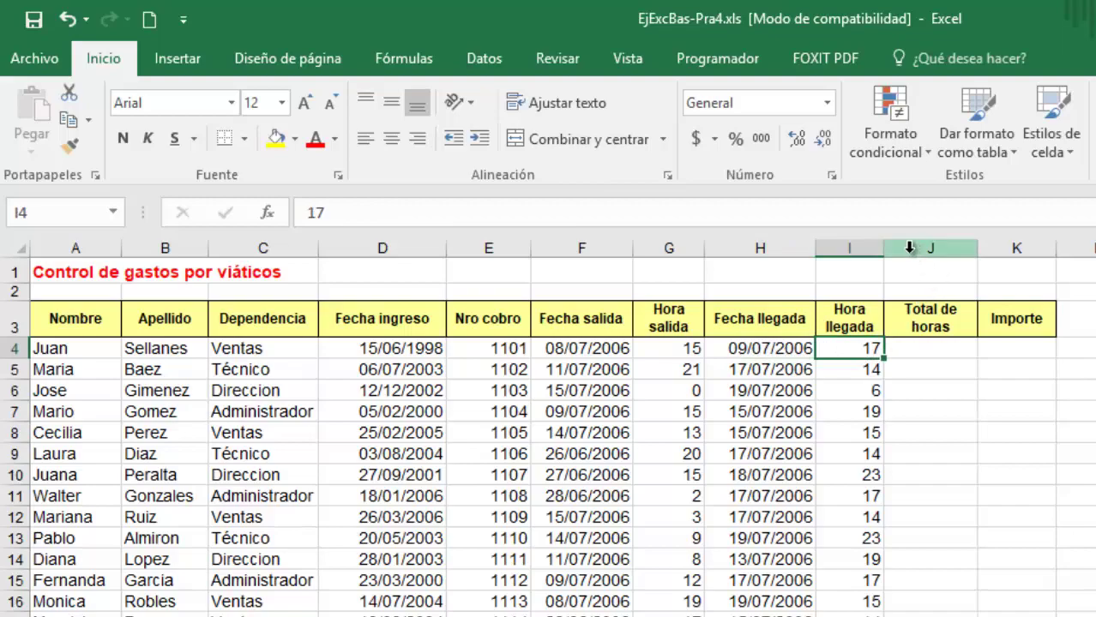
left_click(909, 248)
Step: Insert a column before Total de horas headed 'Fecha y hora de salida'
right_click(909, 248)
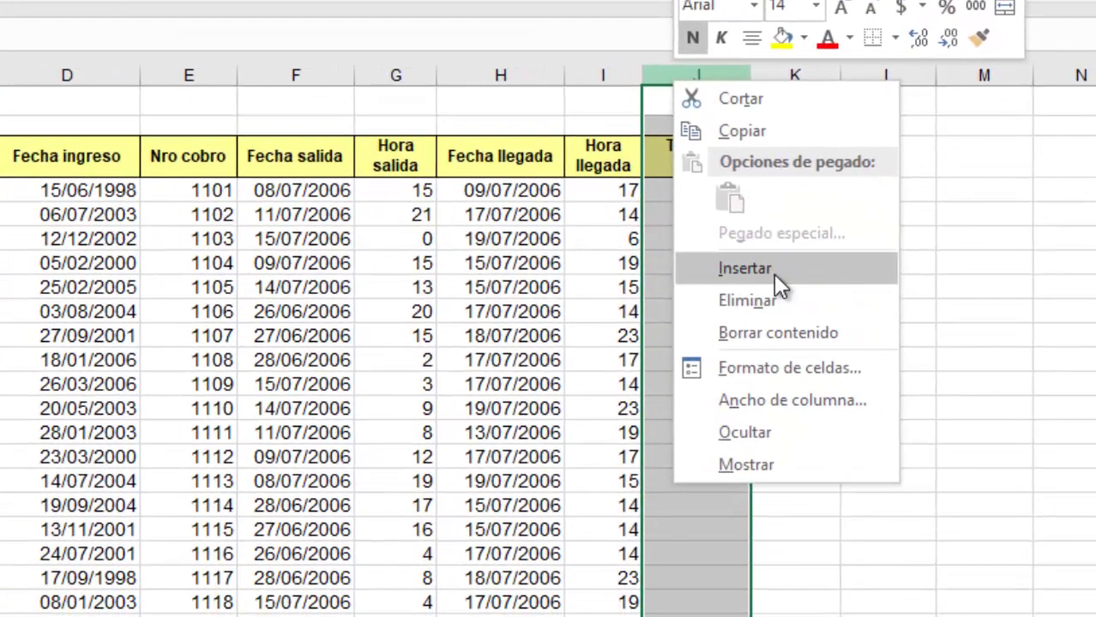
left_click(774, 270)
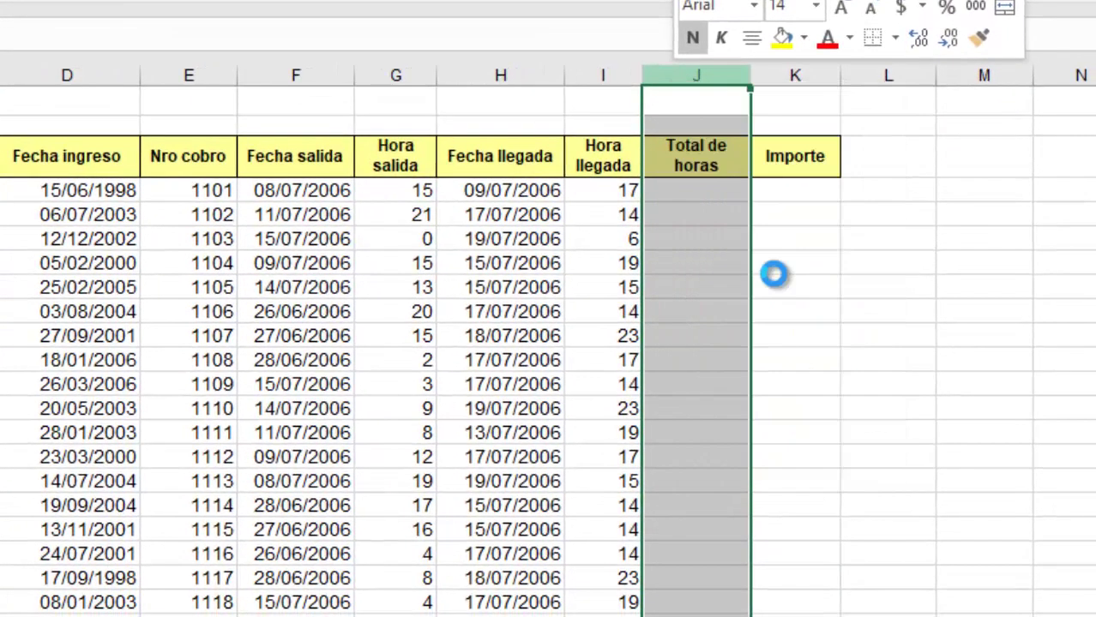
left_click(672, 152)
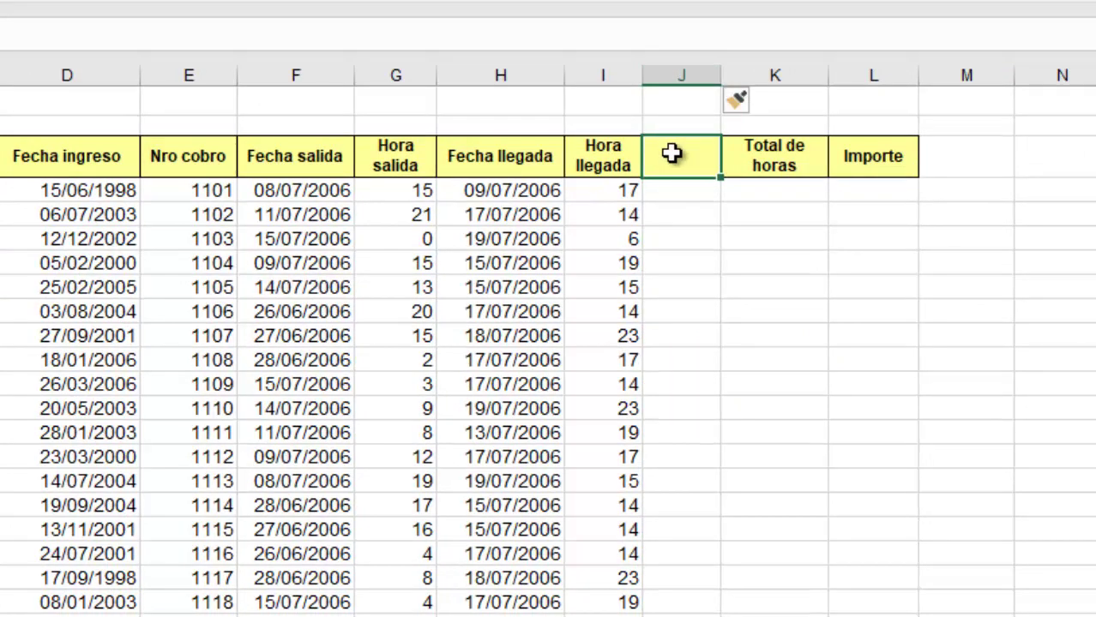
type("Fecha y")
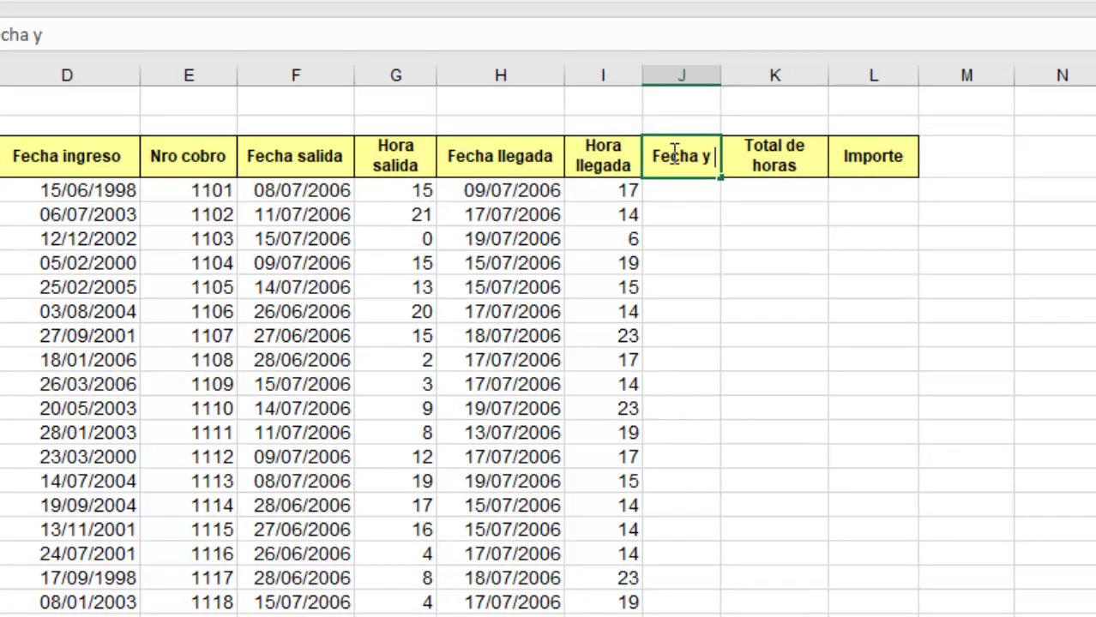
type(" hora de salid")
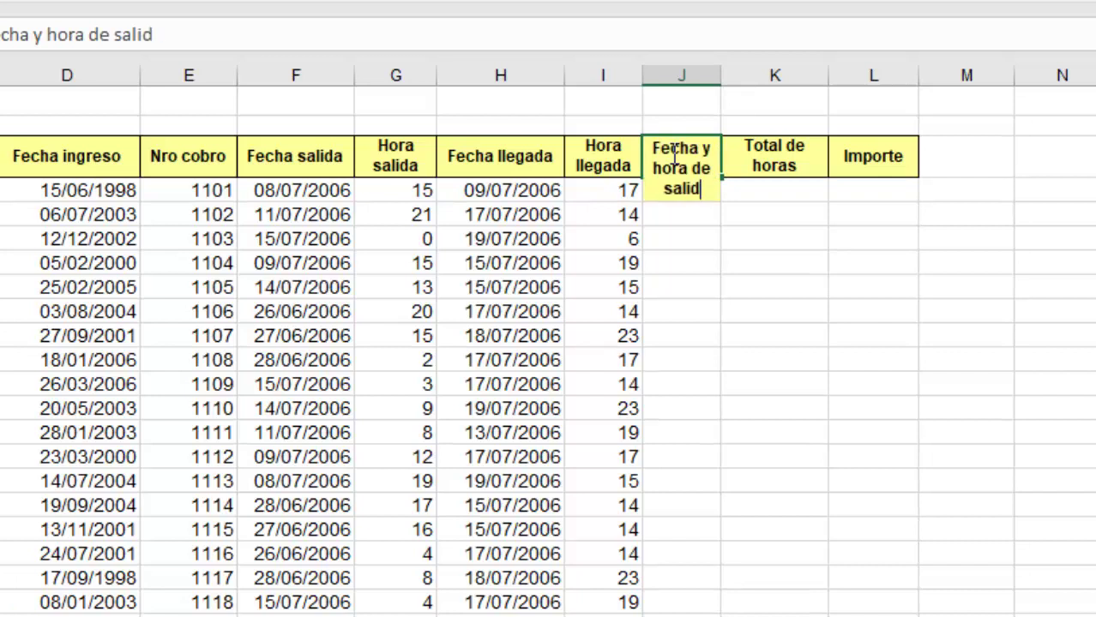
type("a")
key("Return")
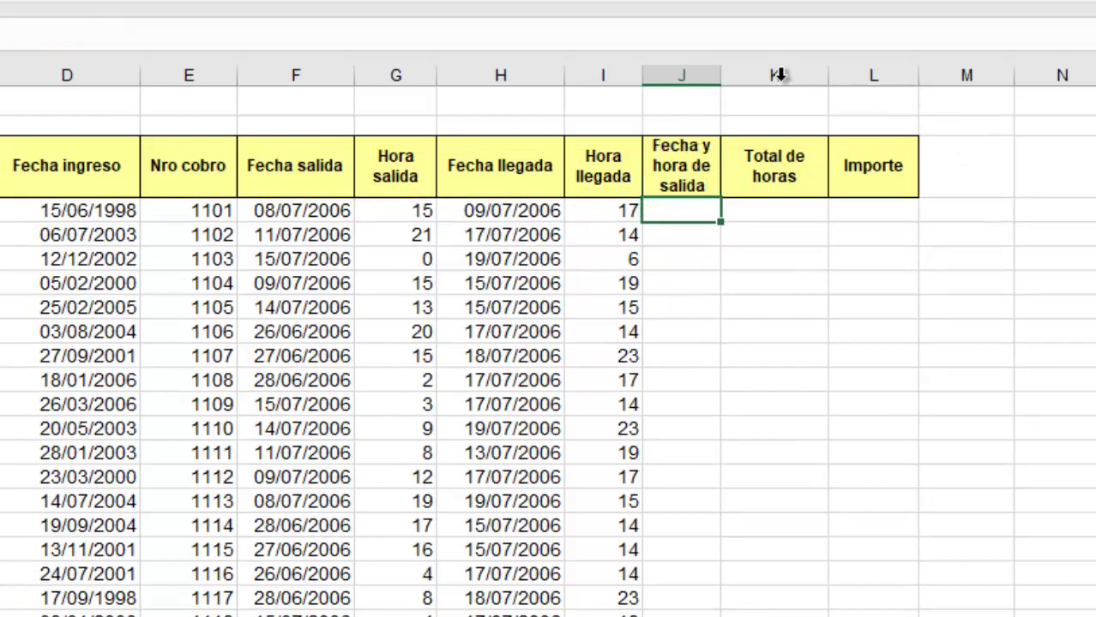
Step: Insert a second column before Total de horas headed 'Fecha y hora de llegada'
left_click(736, 76)
right_click(740, 78)
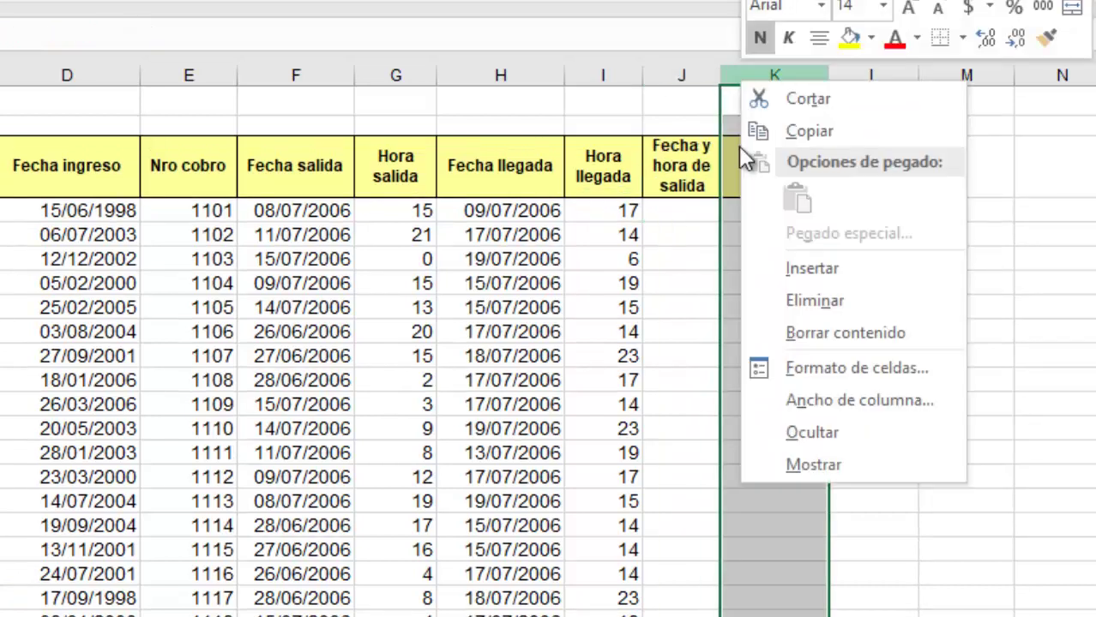
left_click(784, 271)
left_click(755, 173)
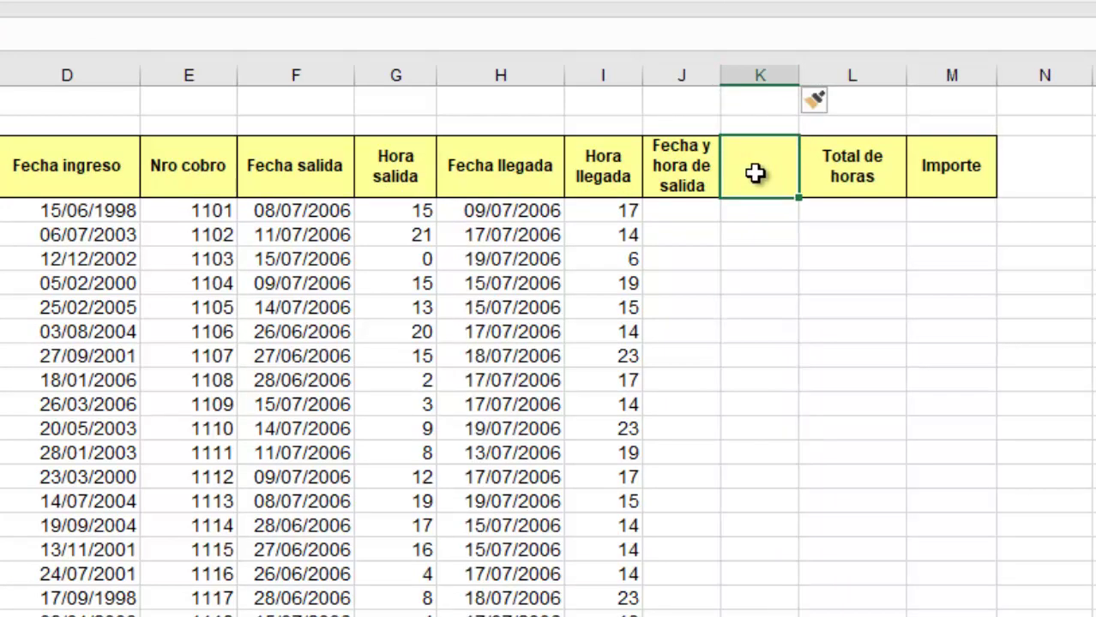
type("Fe")
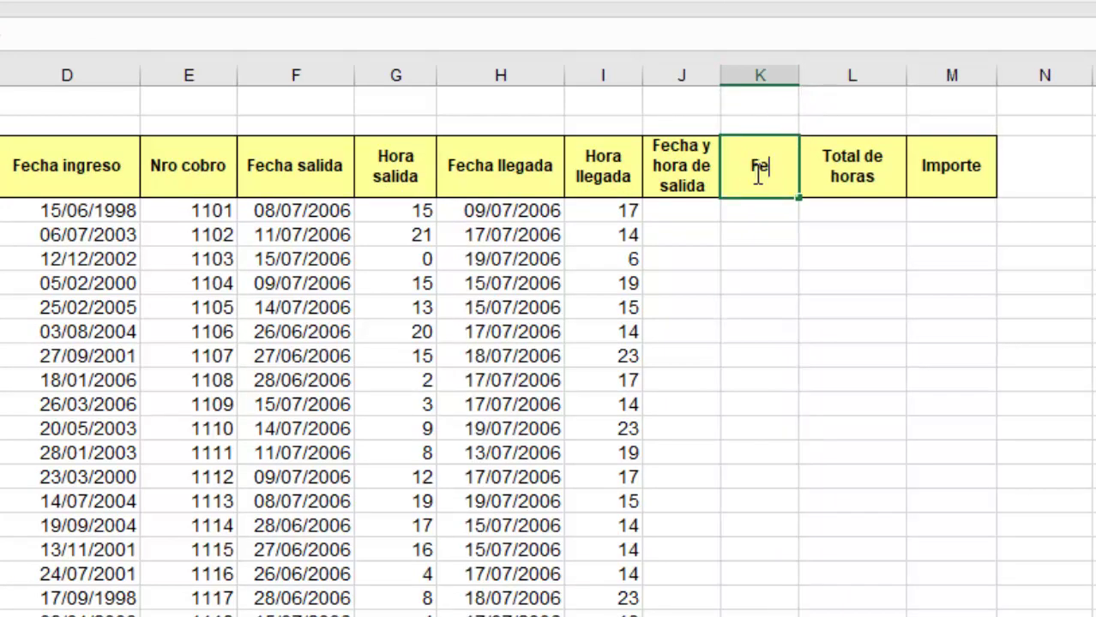
type("cha y hora de")
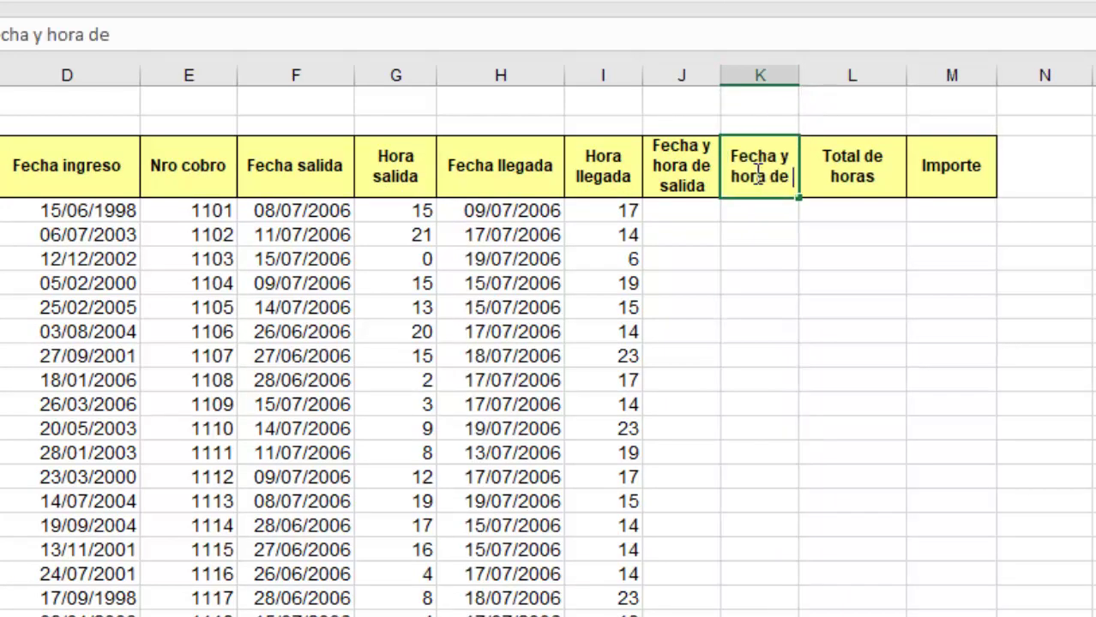
type(" llegada")
key("Return")
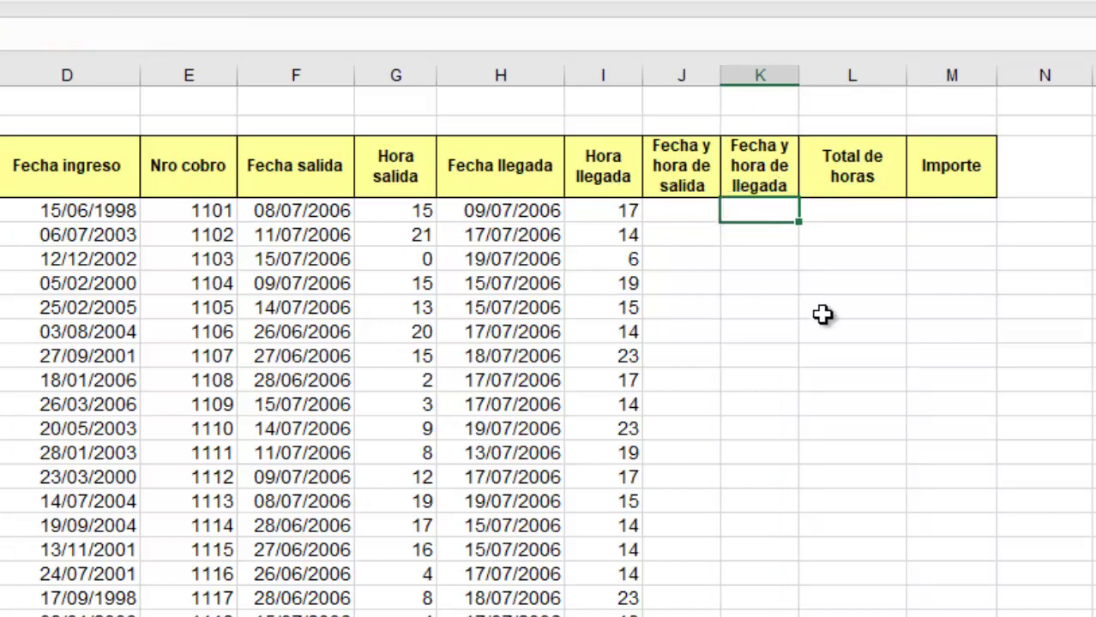
left_click(696, 211)
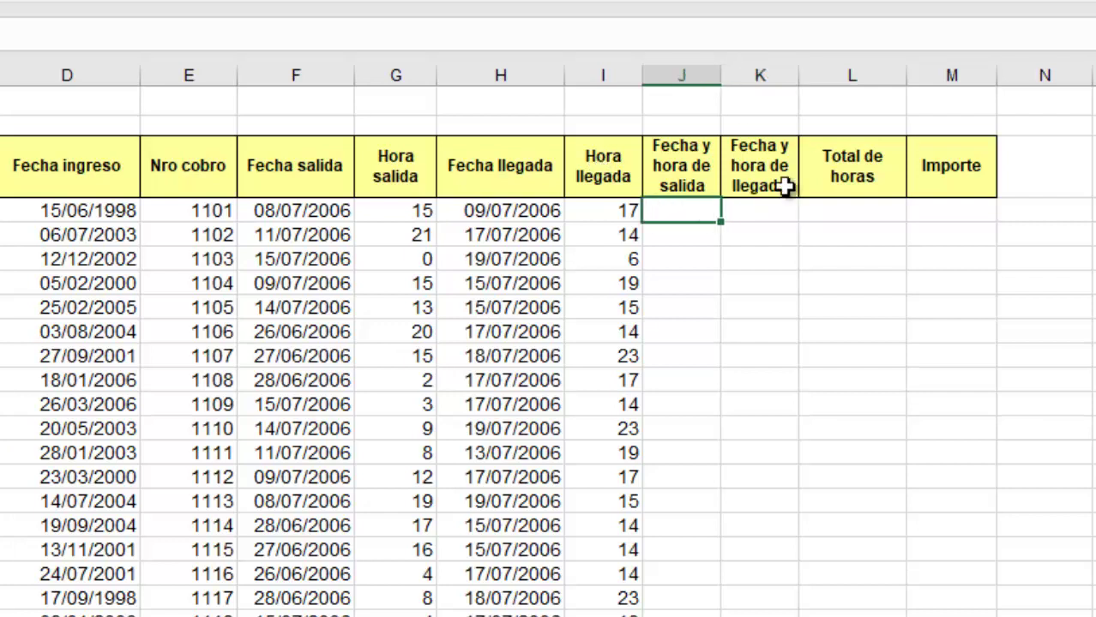
left_click(739, 176)
left_click(684, 214)
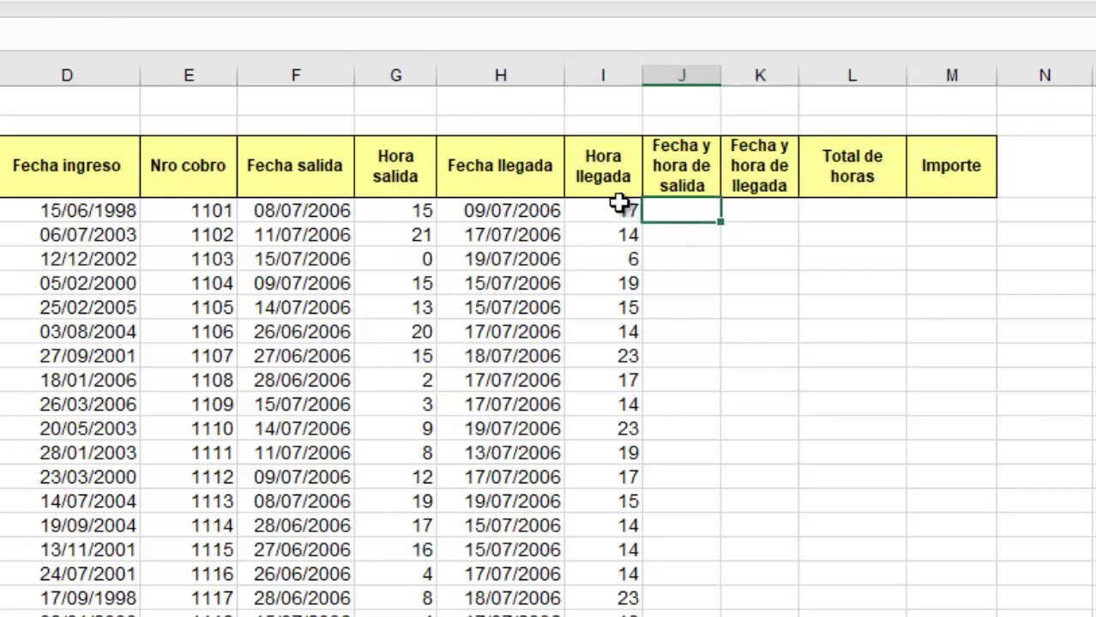
left_click(283, 216)
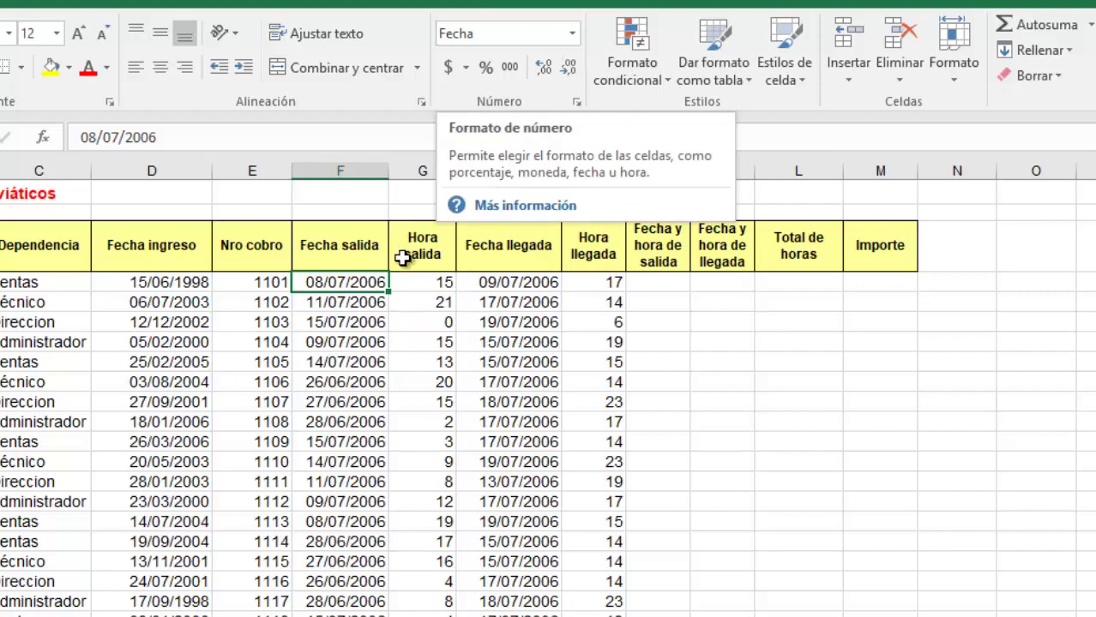
left_click(426, 281)
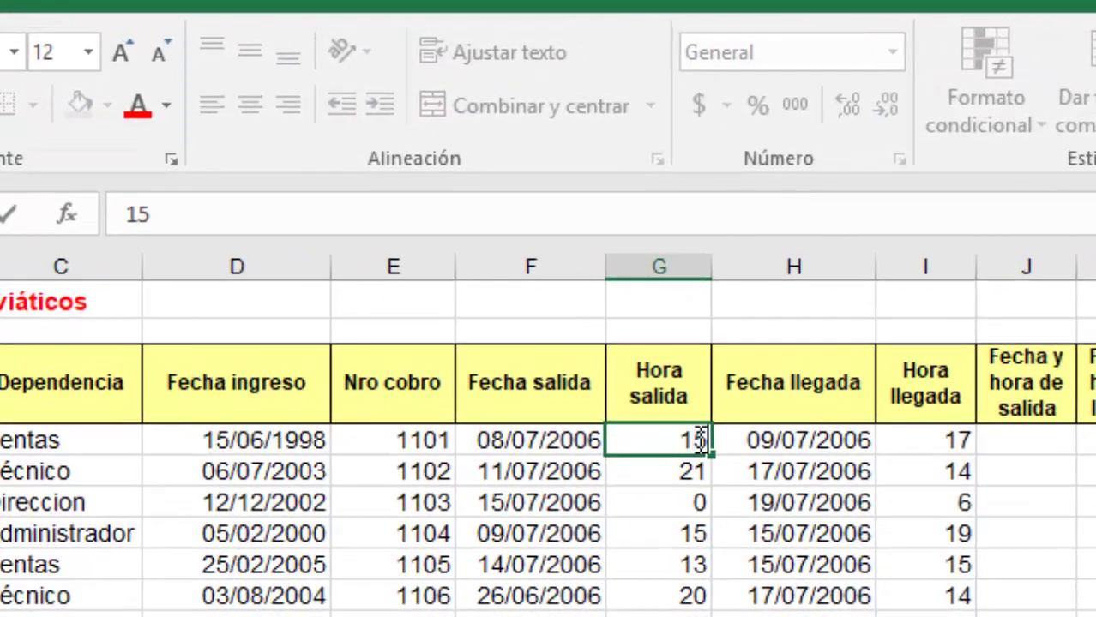
Step: Append ':00' to the departure hours so they read 15:00 and 21:00, undoing a mistaken paste
type(":00")
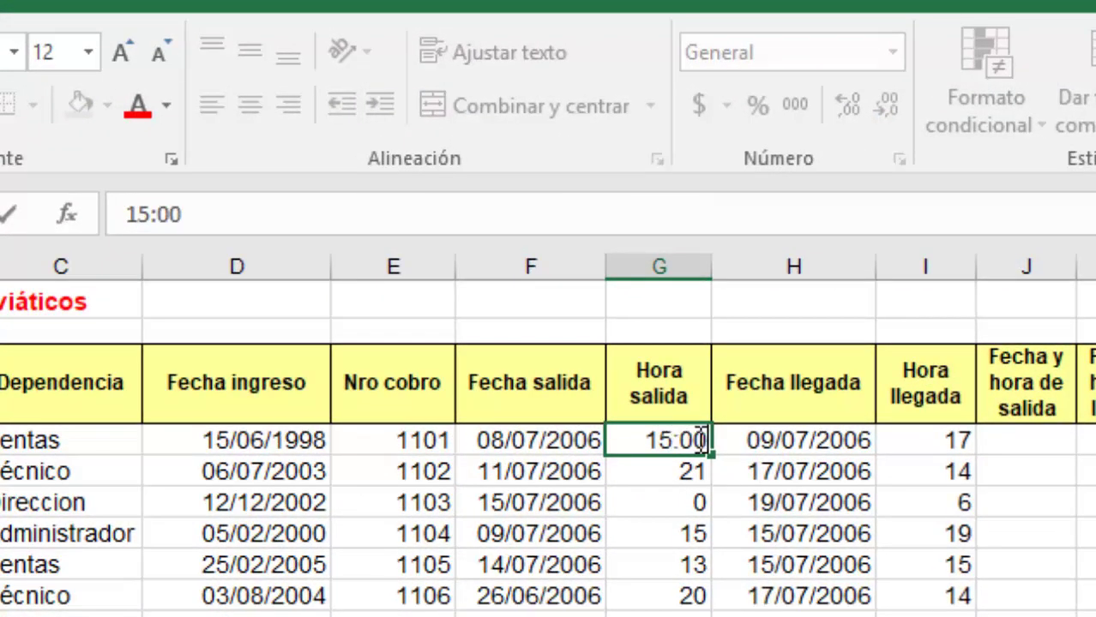
key("shift+Left")
key("shift+Left")
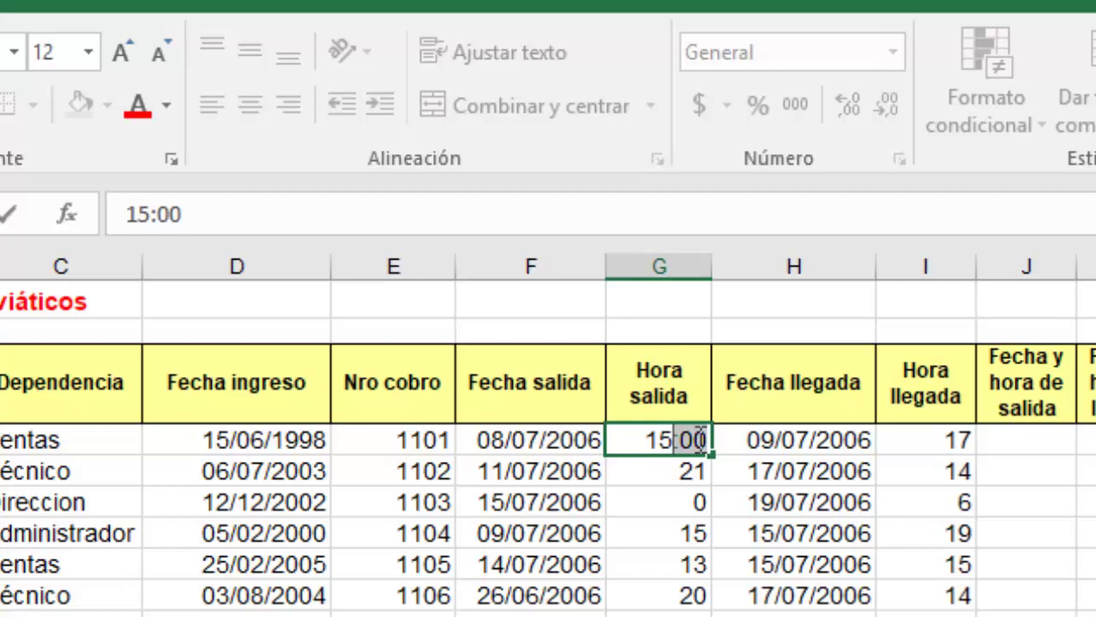
key("Return")
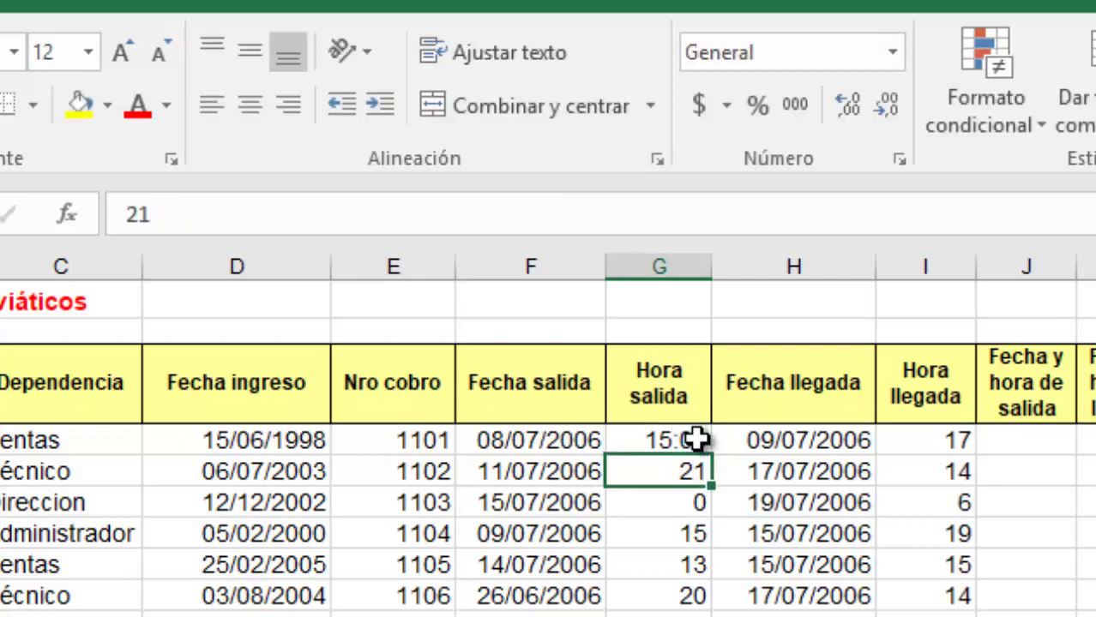
key("F2")
type(":00")
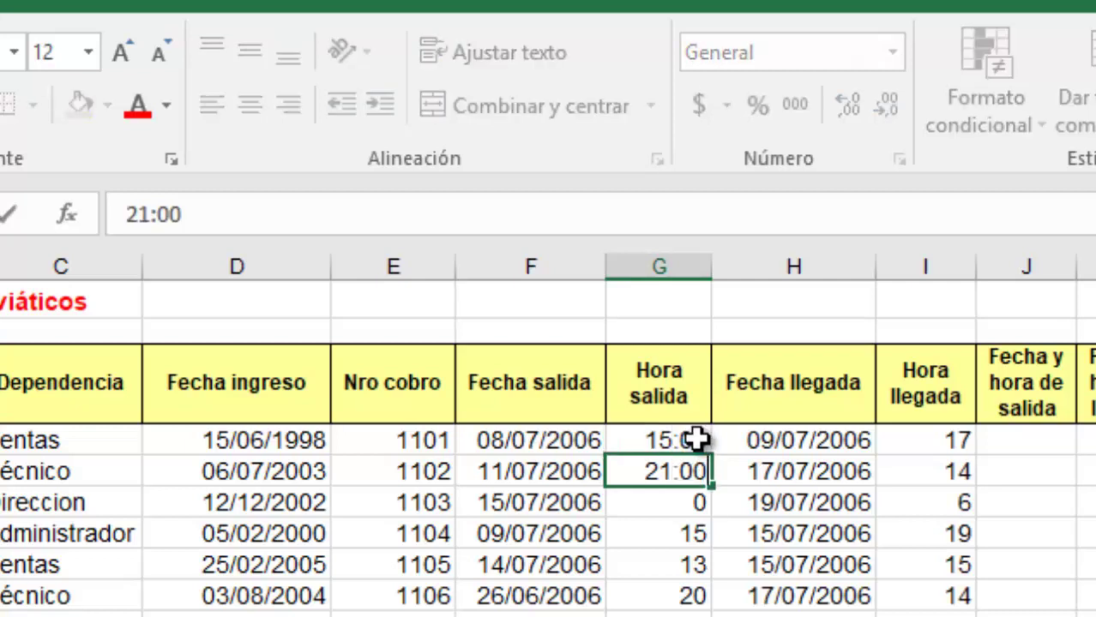
key("Return")
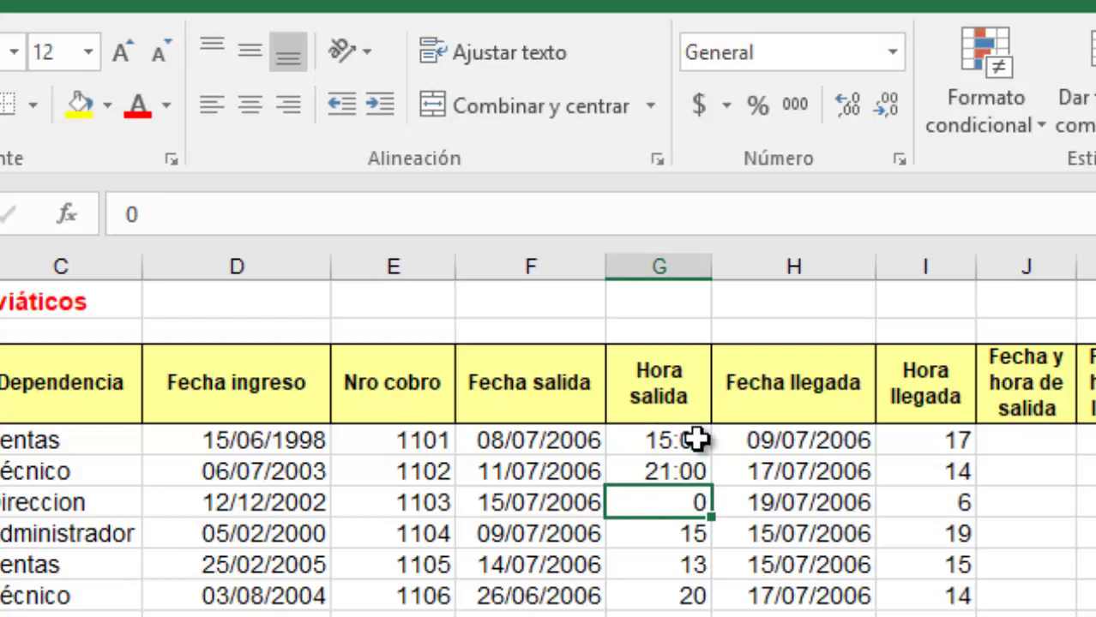
left_click(697, 439)
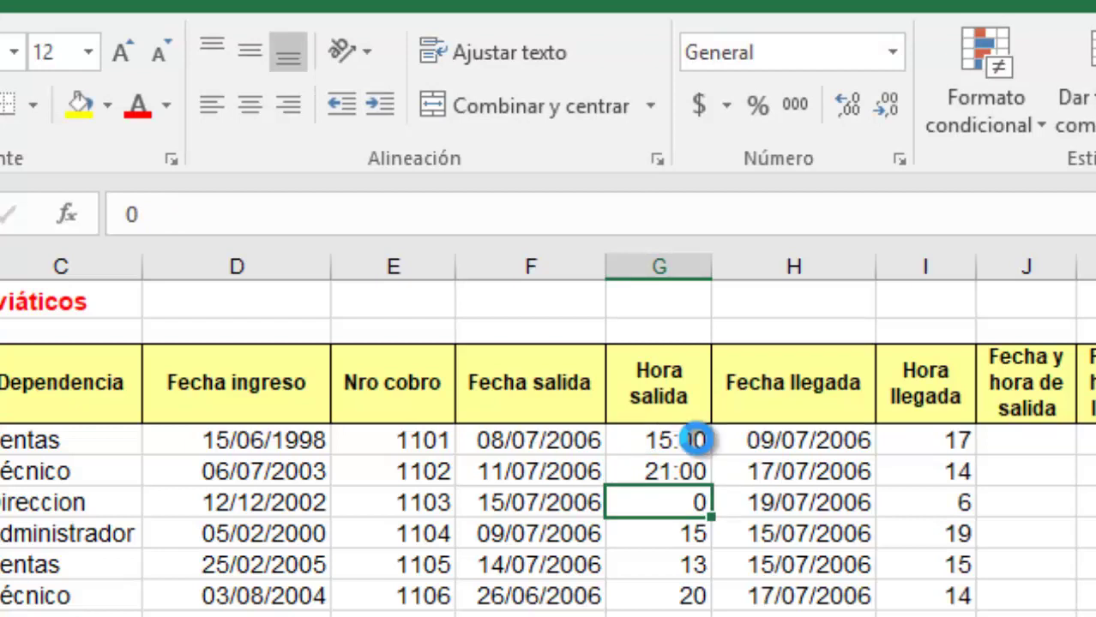
type(":00")
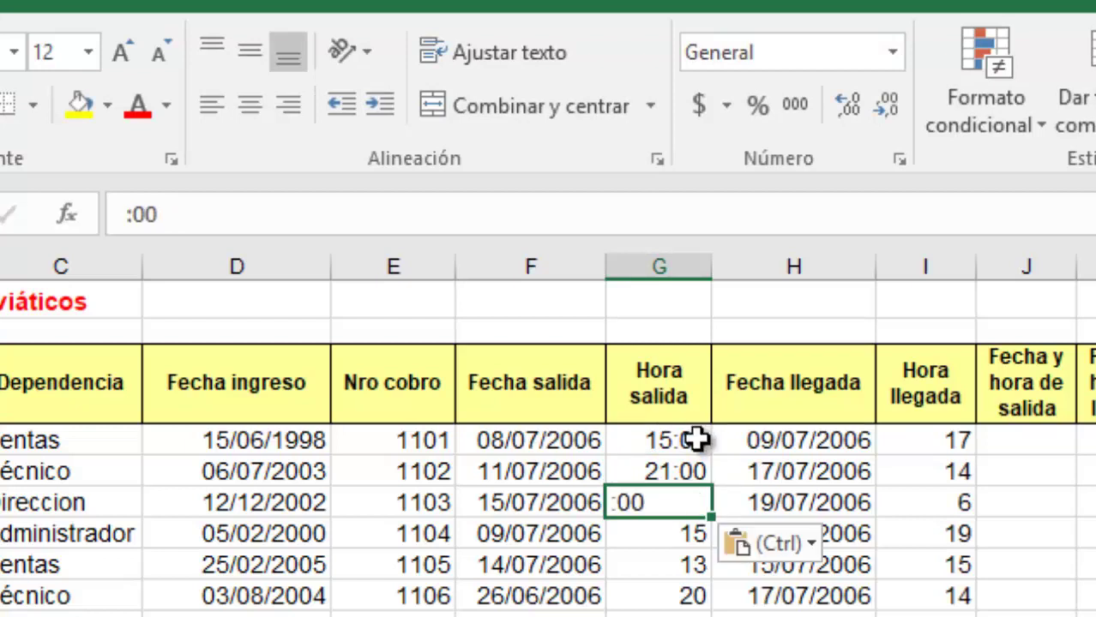
key("Escape")
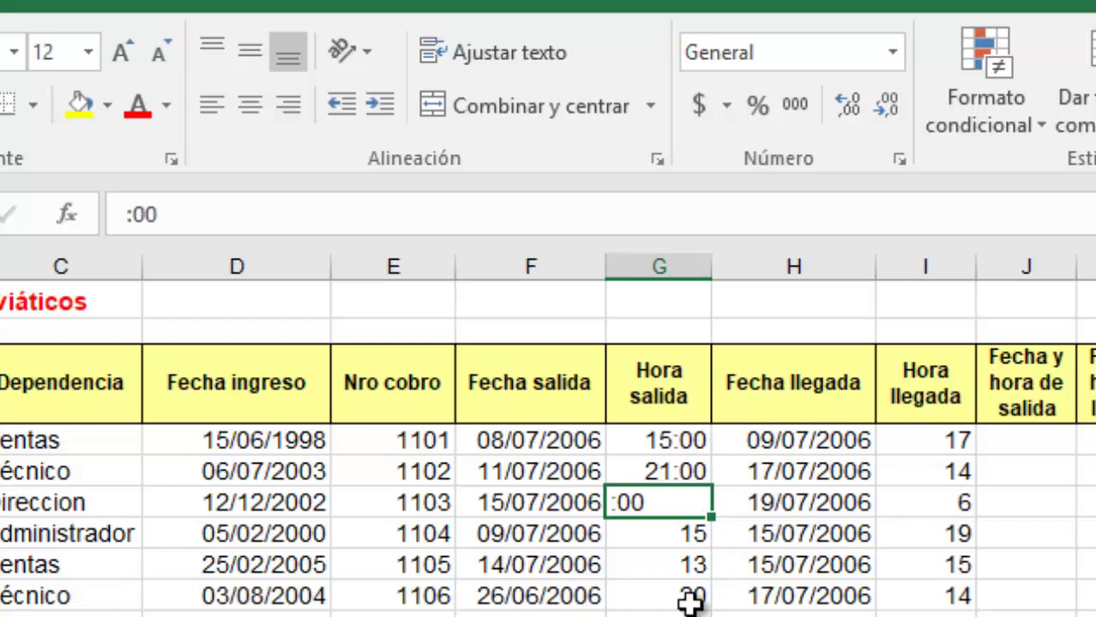
key("ctrl+z")
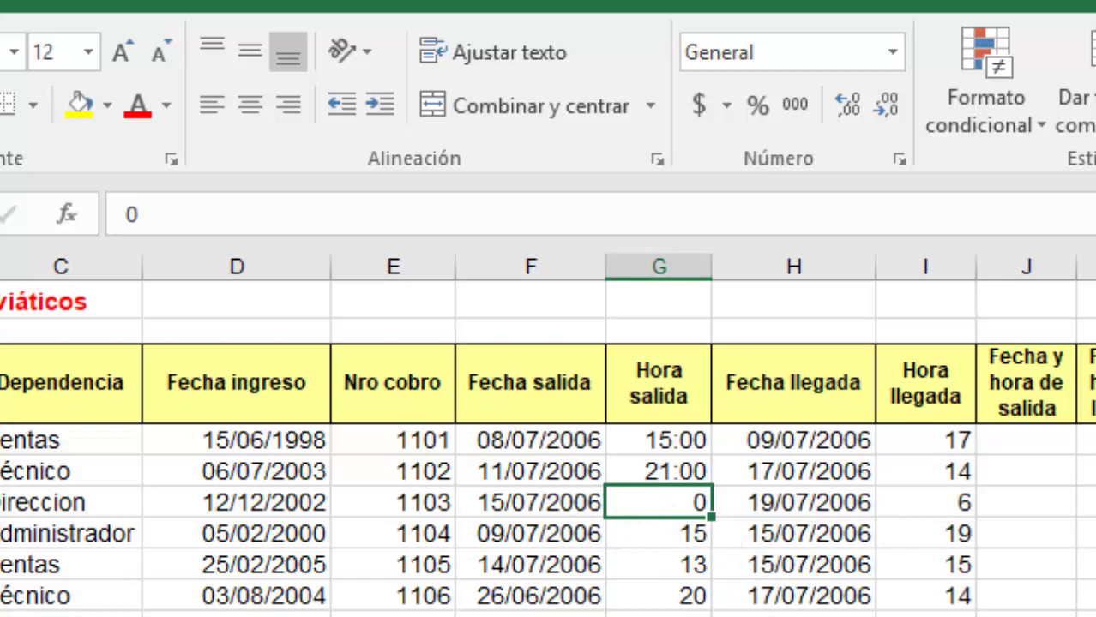
Step: Inspect the departure date, hour cells and empty Fecha y hora cells to check their formats
left_click(536, 439)
left_click(686, 440)
left_click(690, 438)
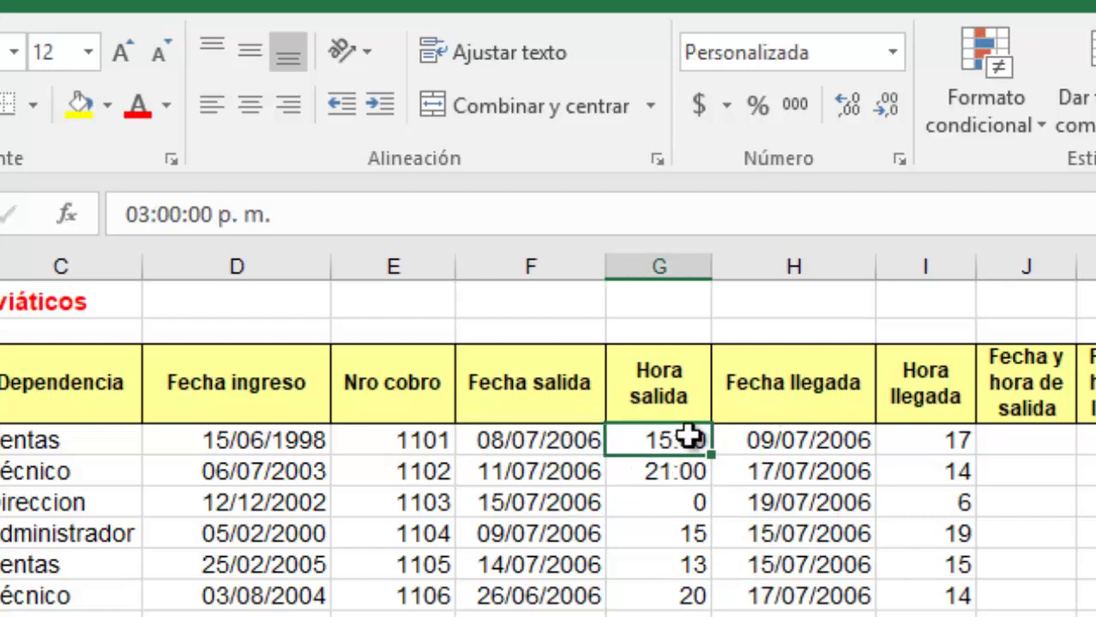
left_click(1044, 435)
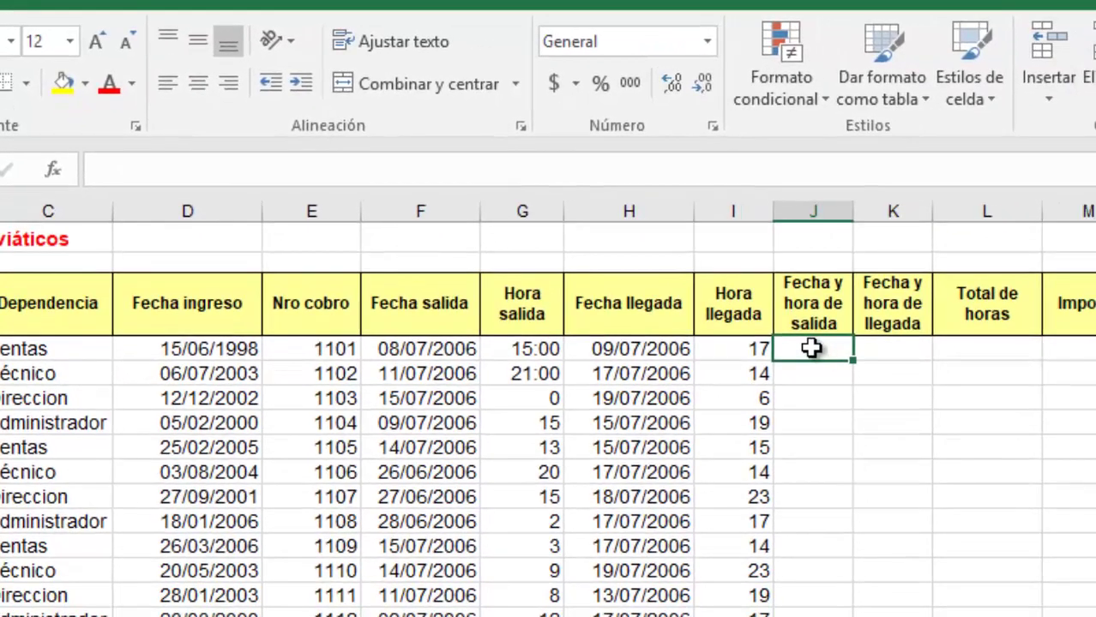
left_click(892, 343)
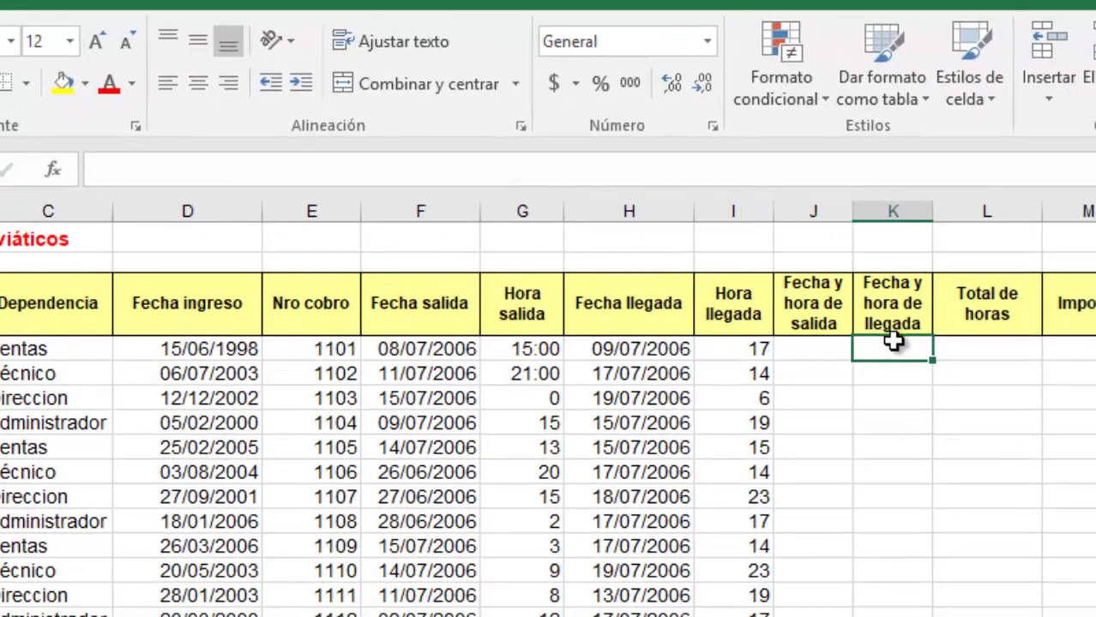
left_click(981, 358)
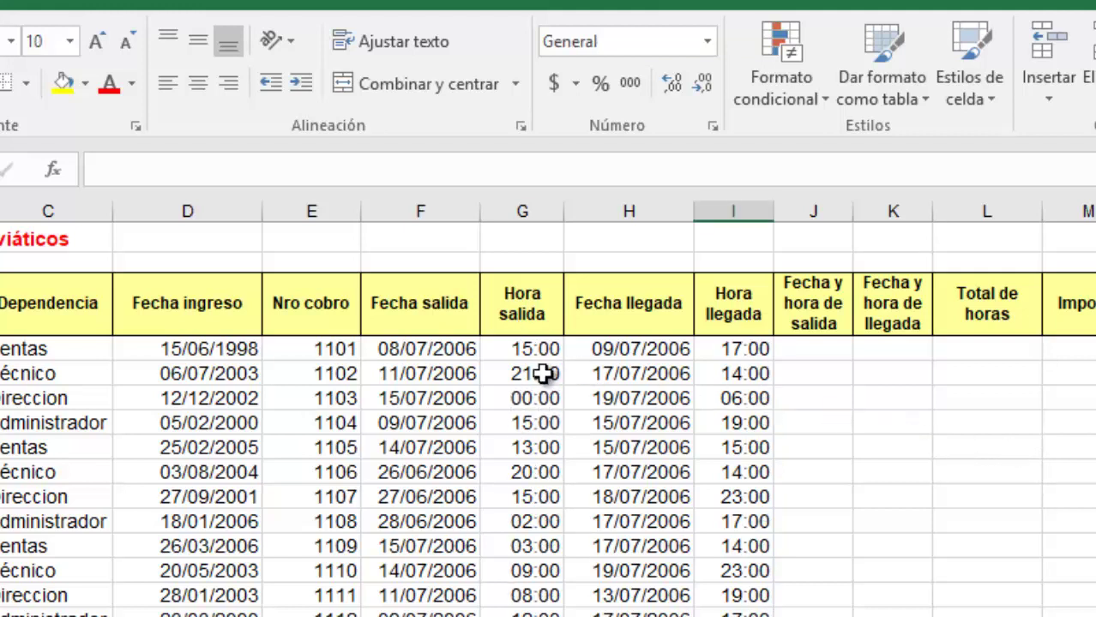
left_click(426, 349)
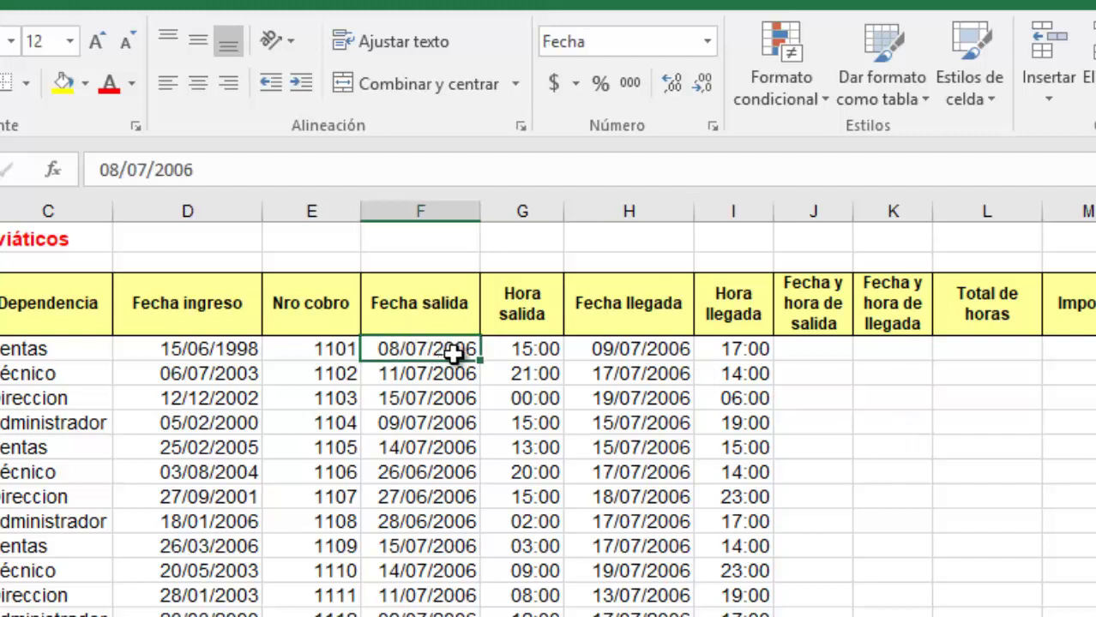
left_click(525, 359)
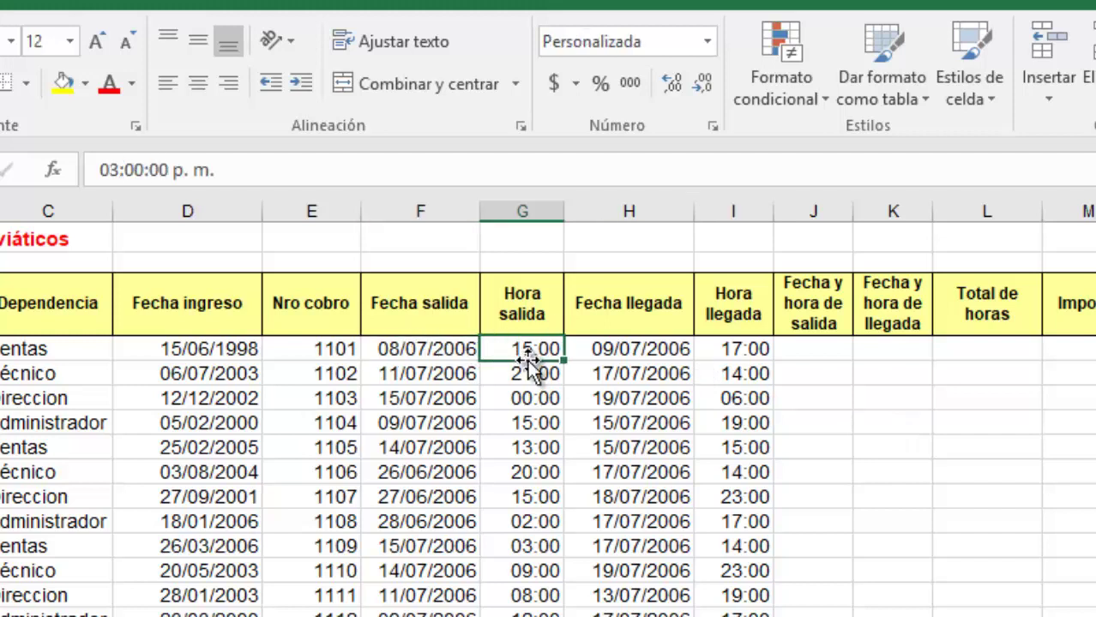
key("Right")
key("Right")
key("Left")
key("Right")
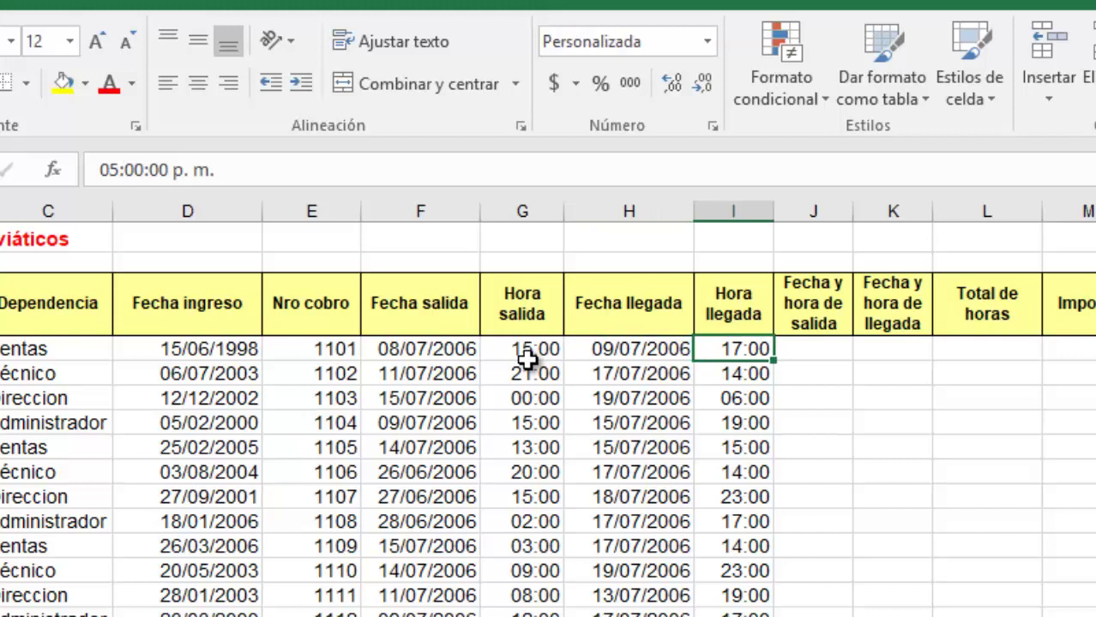
key("Right")
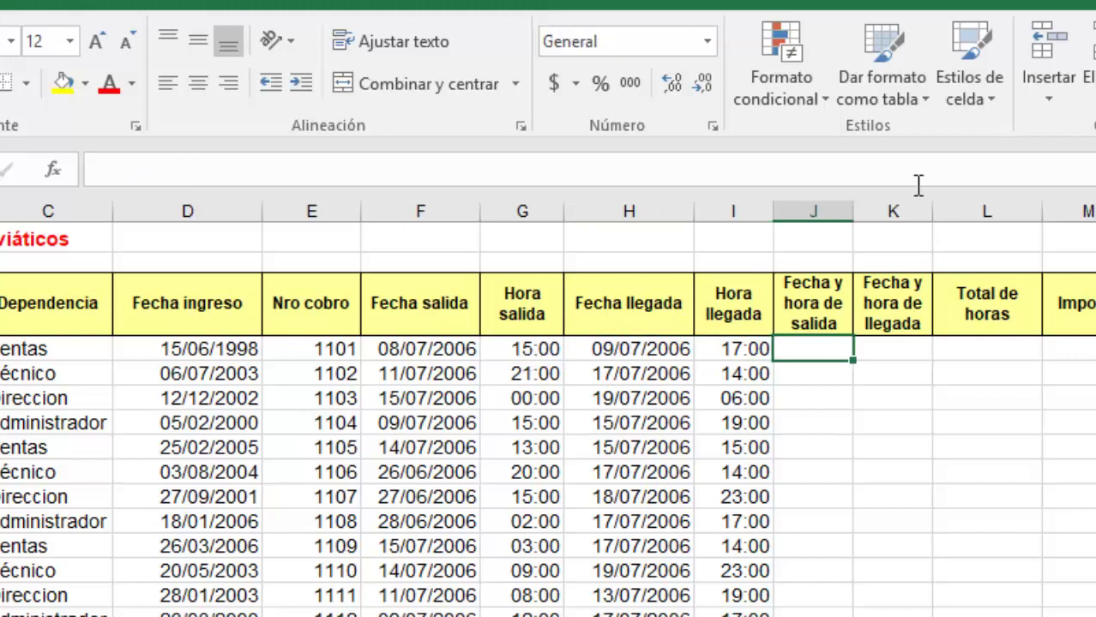
Step: Widen columns J and K until both Fecha y hora headers fit on one line
left_click_drag(854, 212, 964, 214)
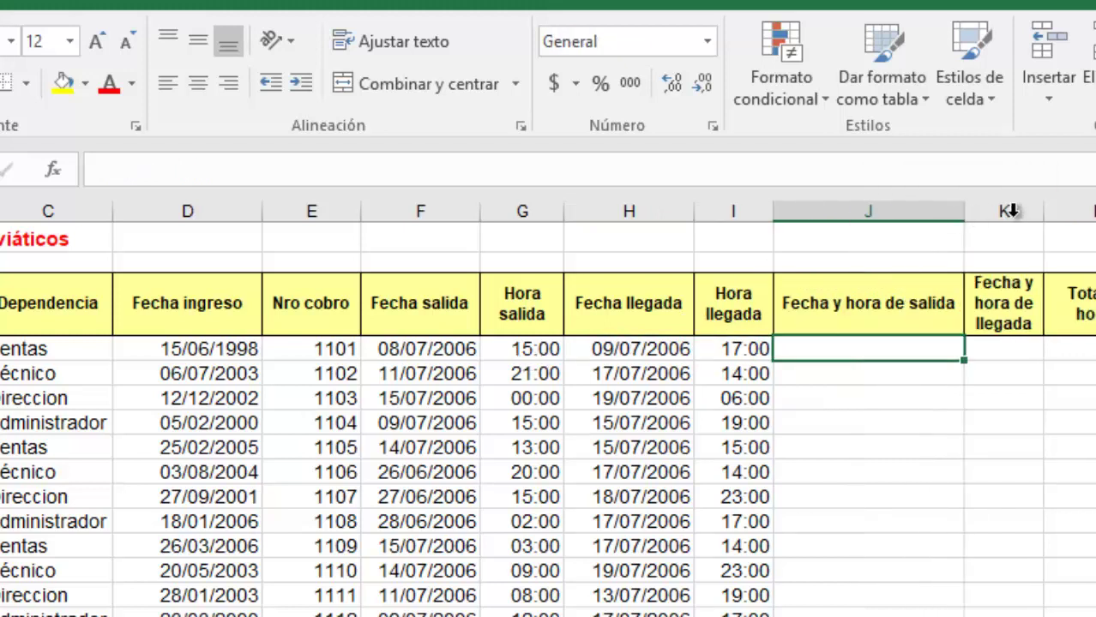
left_click_drag(1037, 217, 1095, 214)
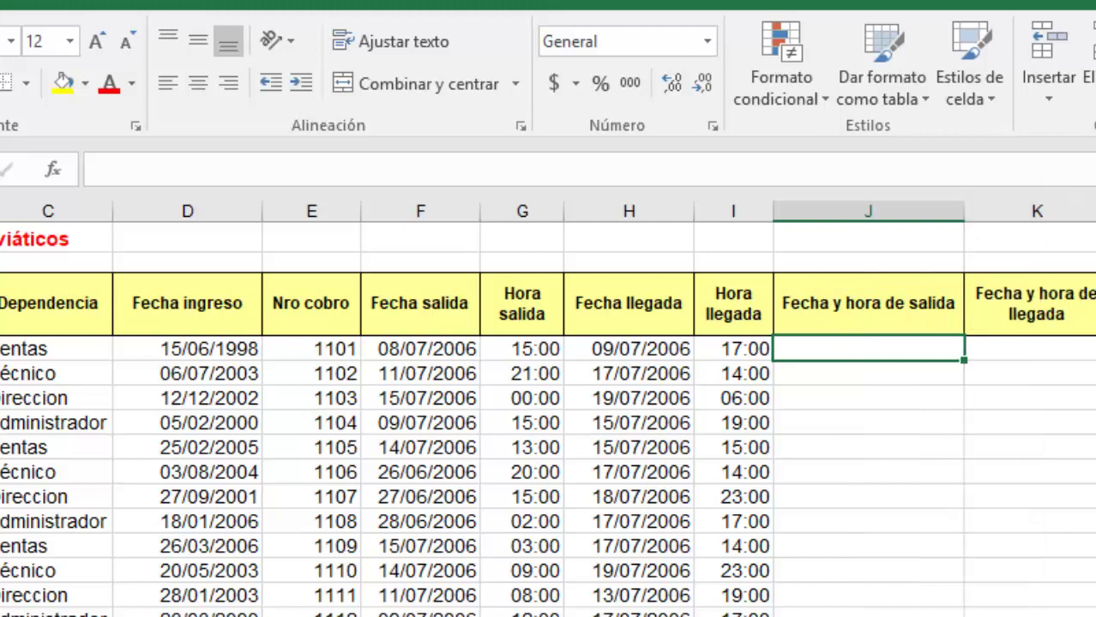
left_click_drag(1095, 215, 1095, 215)
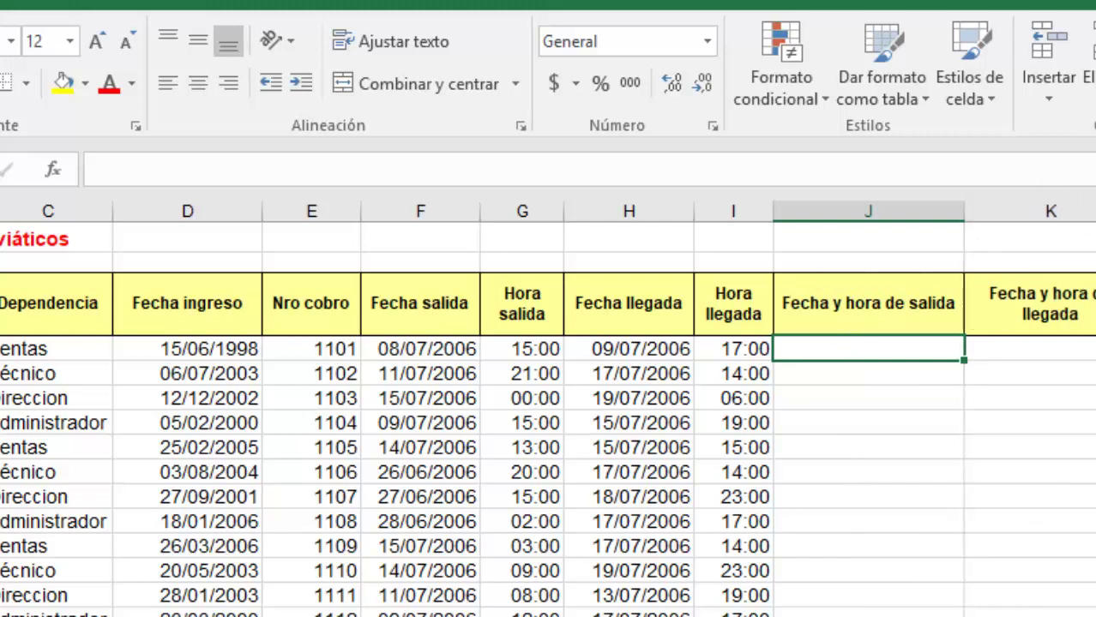
left_click_drag(964, 211, 964, 211)
left_click_drag(1095, 214, 1095, 214)
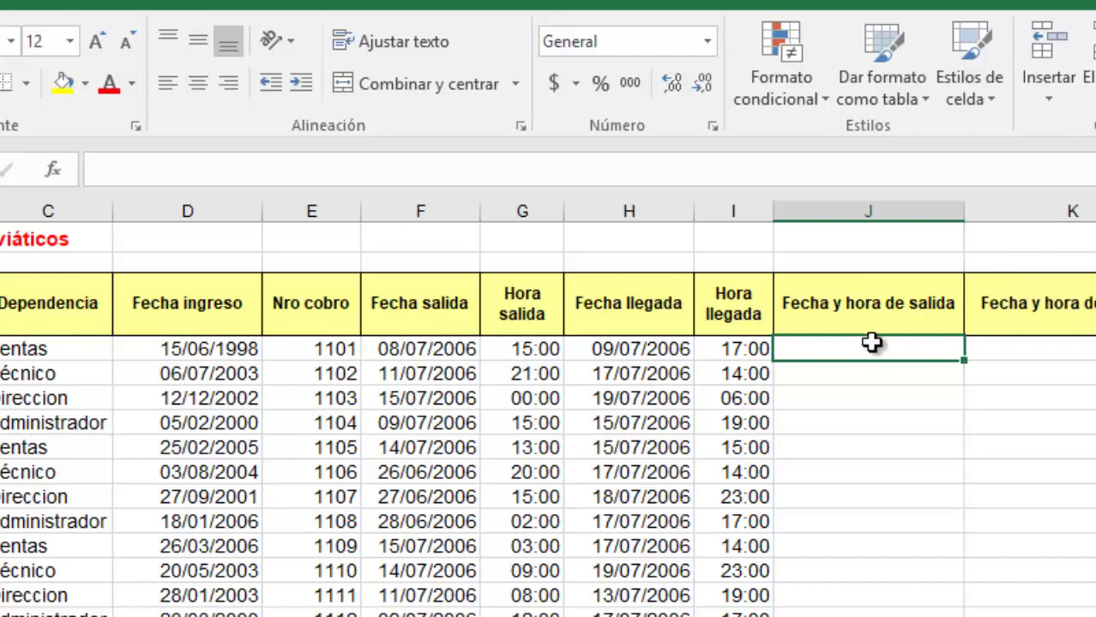
left_click_drag(964, 214, 1023, 210)
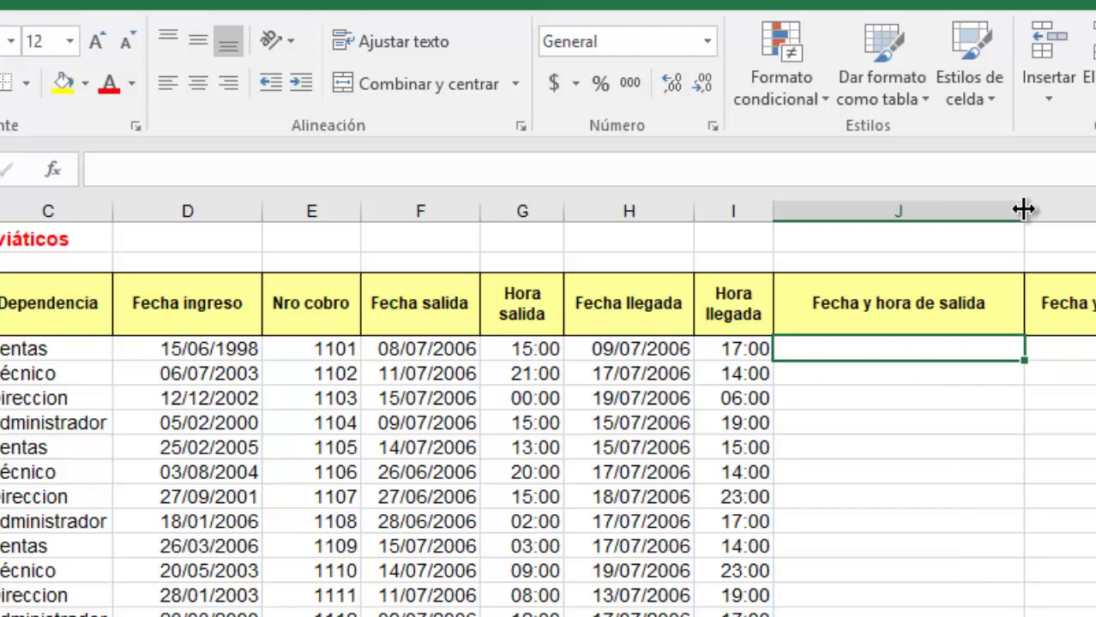
Step: Start J4 with =TEXTO(F4,"dd/mm/aa") so the departure date becomes day/month/year text
type("=t")
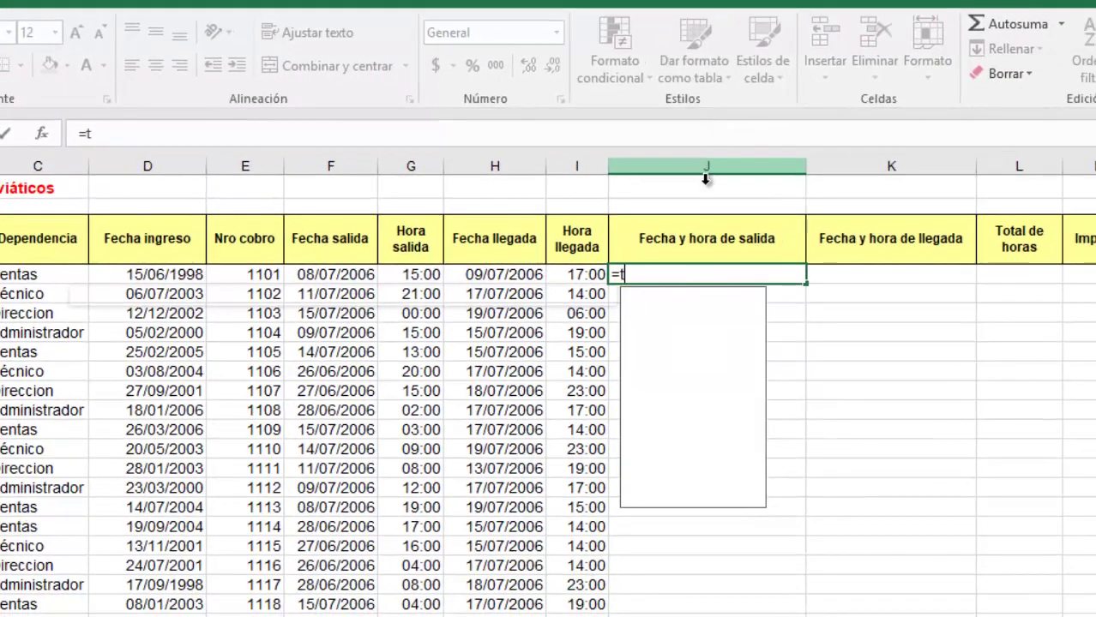
type("exto")
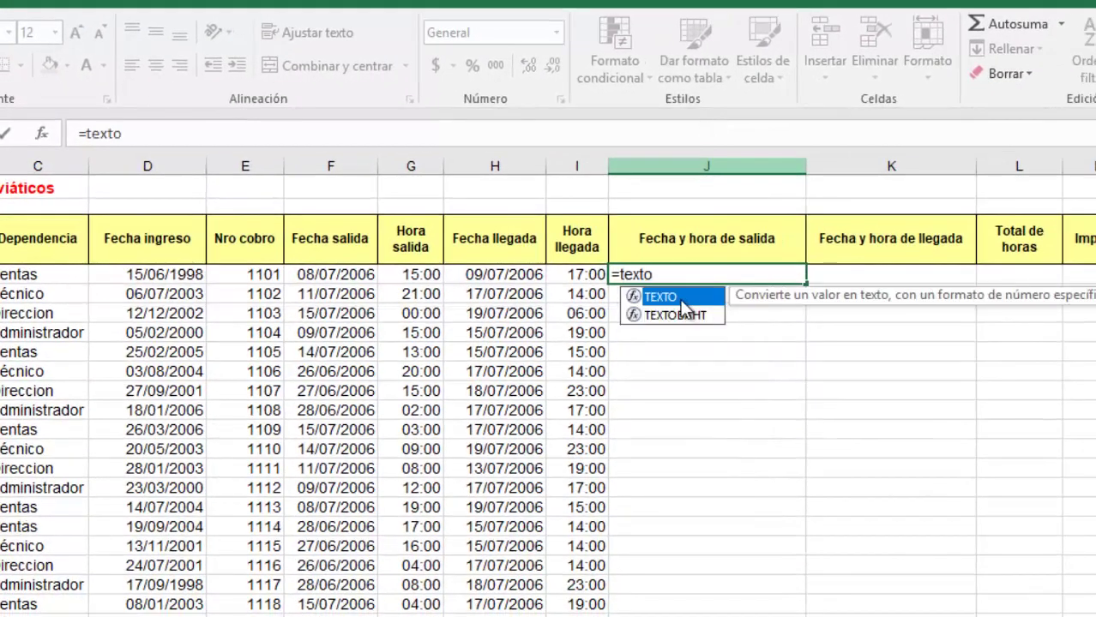
double_click(674, 299)
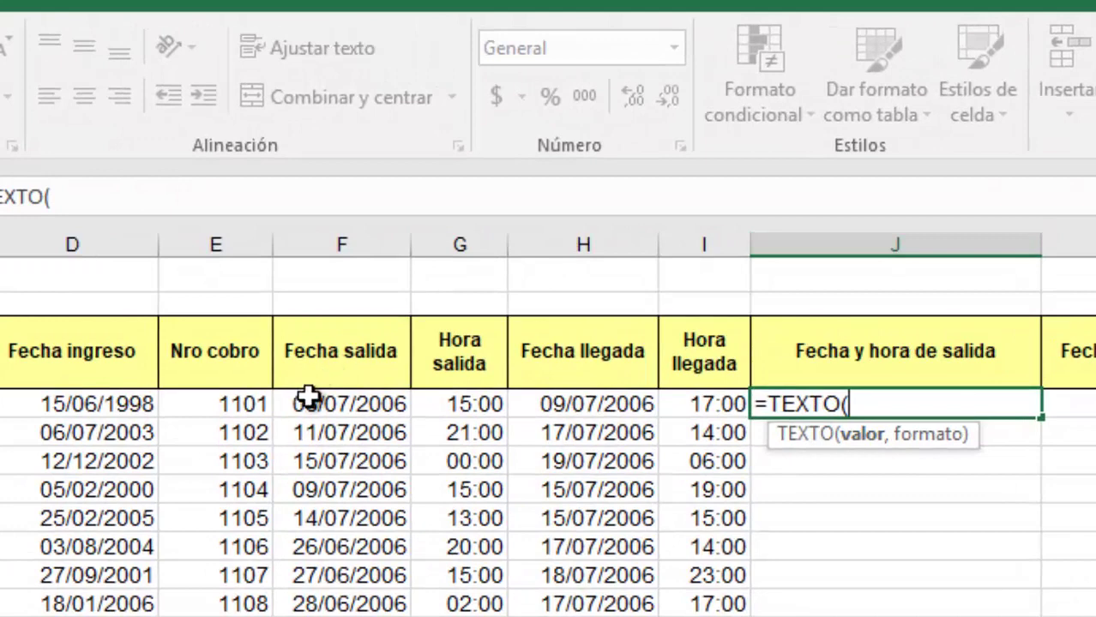
left_click(336, 403)
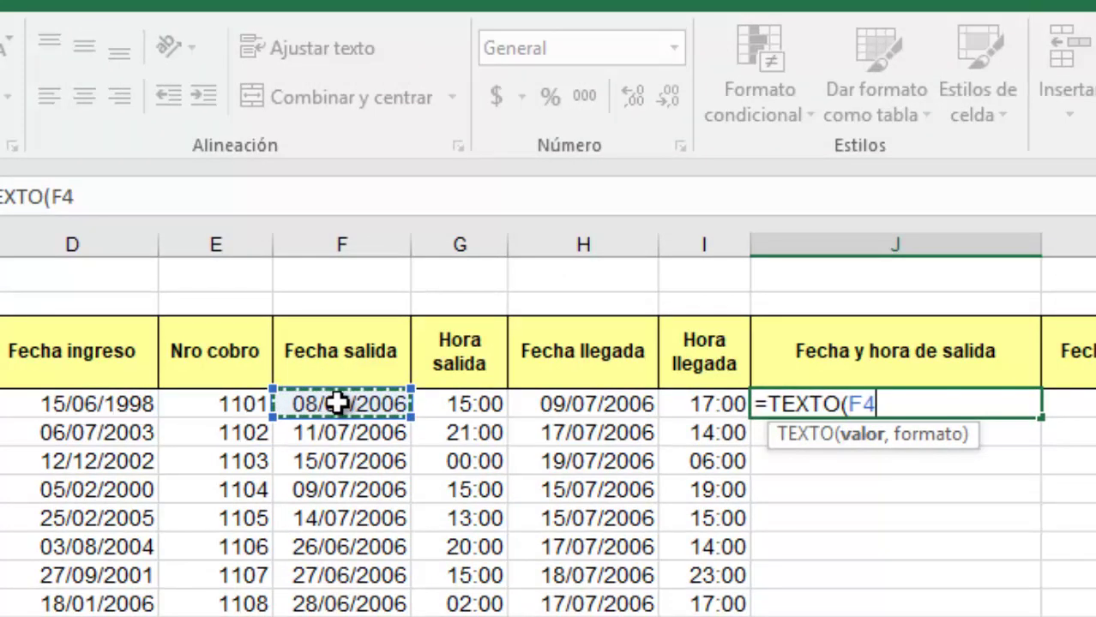
type(",")
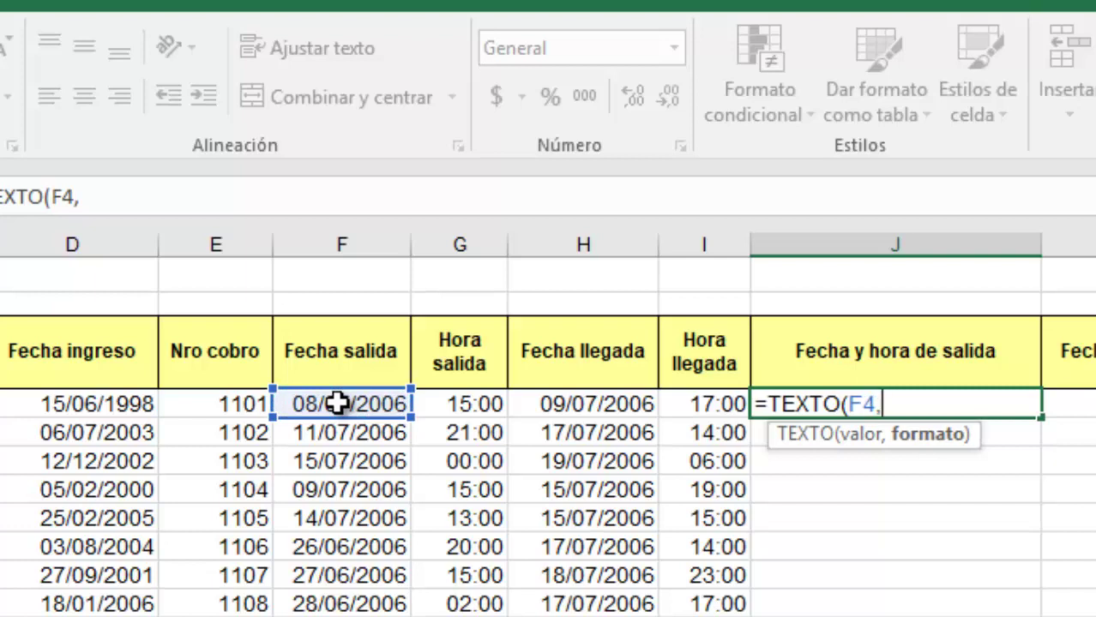
type("\"")
type("dd")
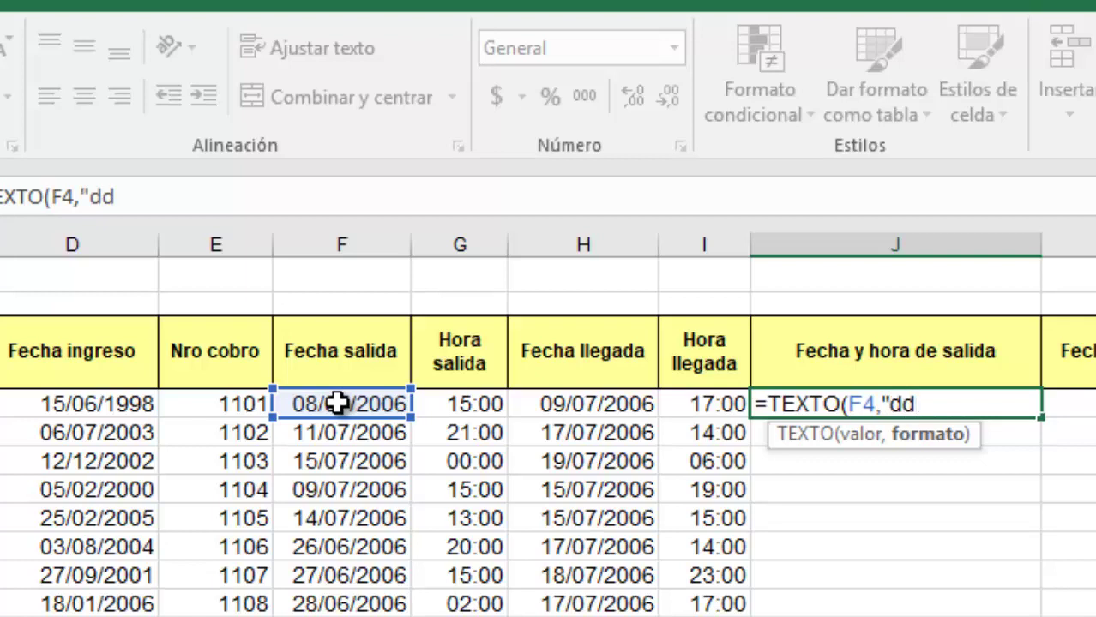
type("/")
type("mm")
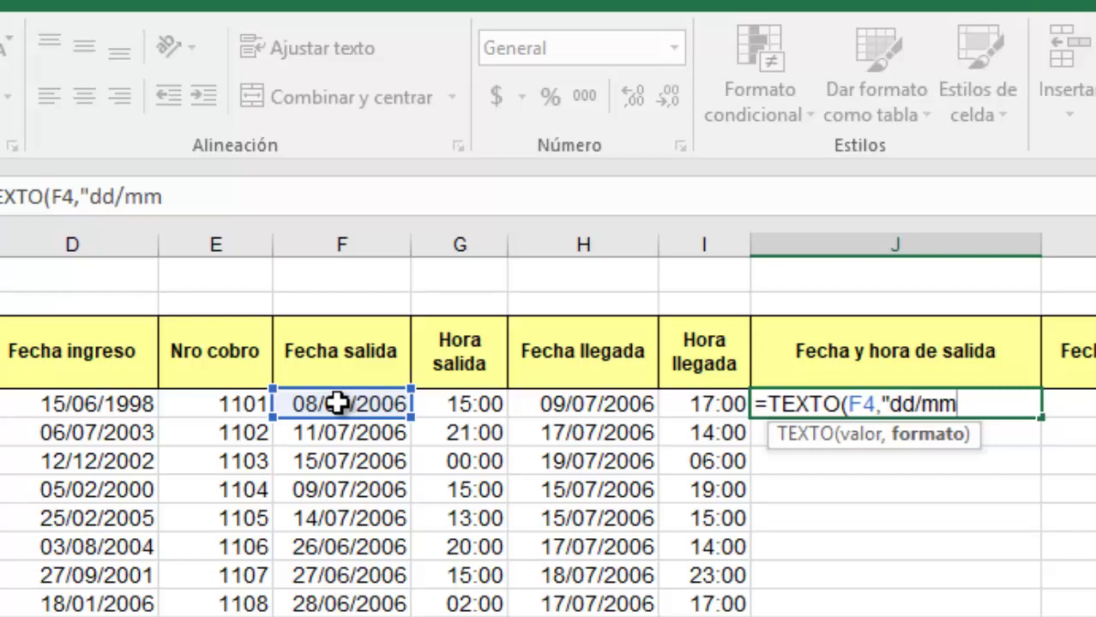
type("/aa")
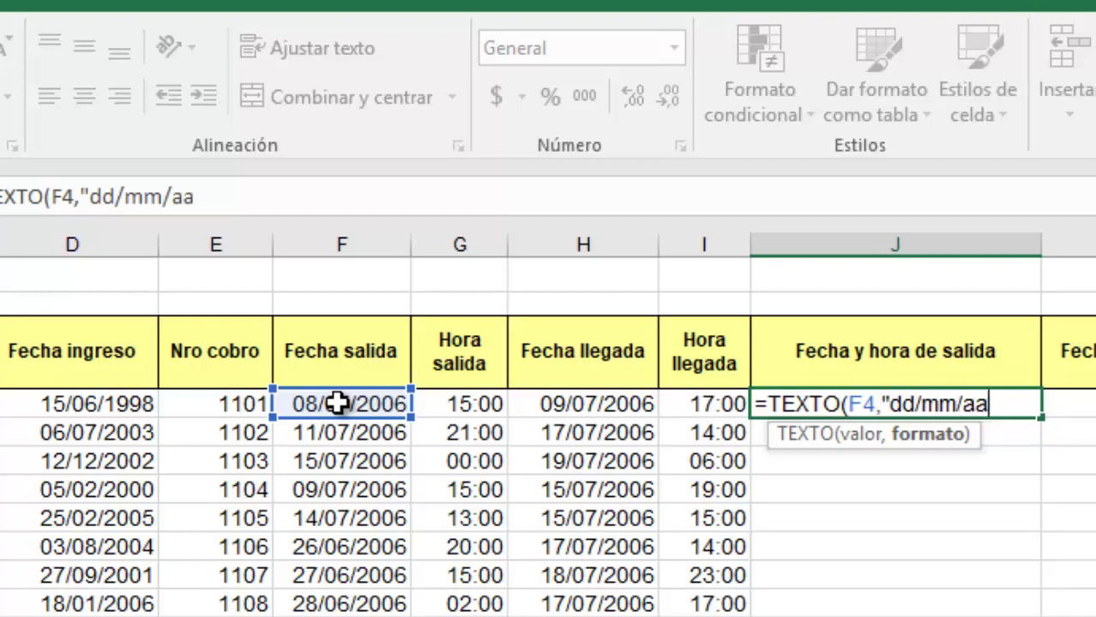
type("\"")
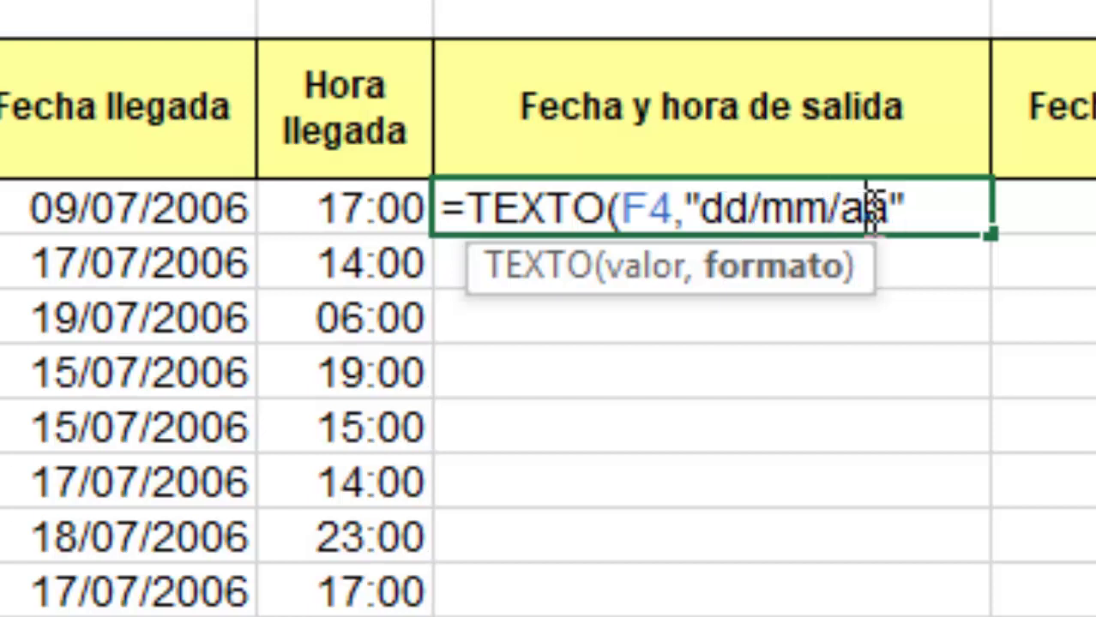
key("BackSpace")
key("Delete")
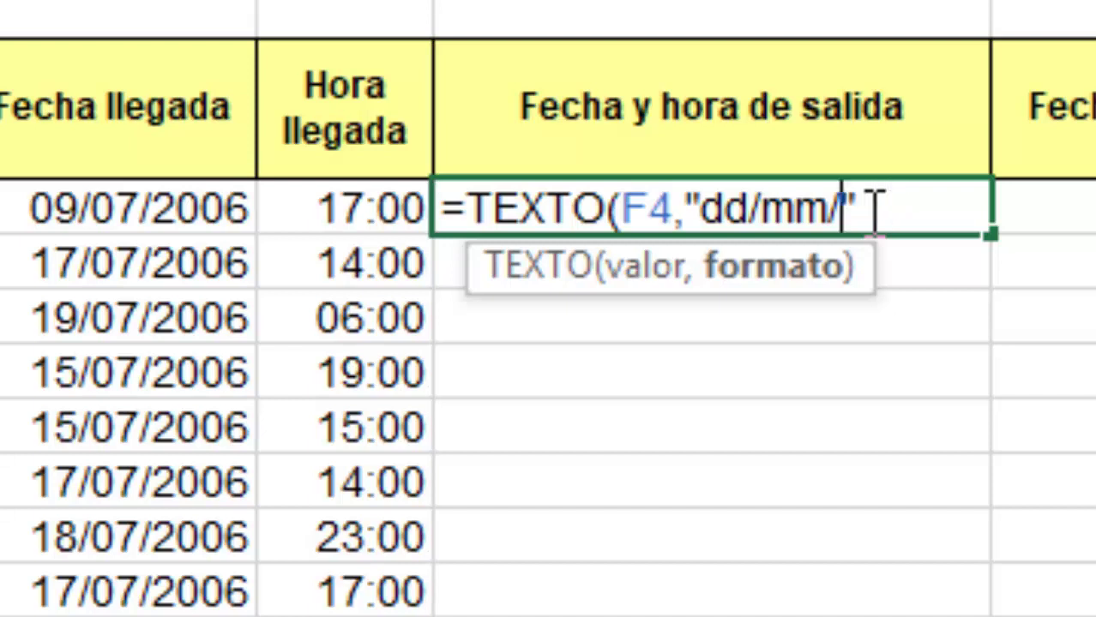
type("yy")
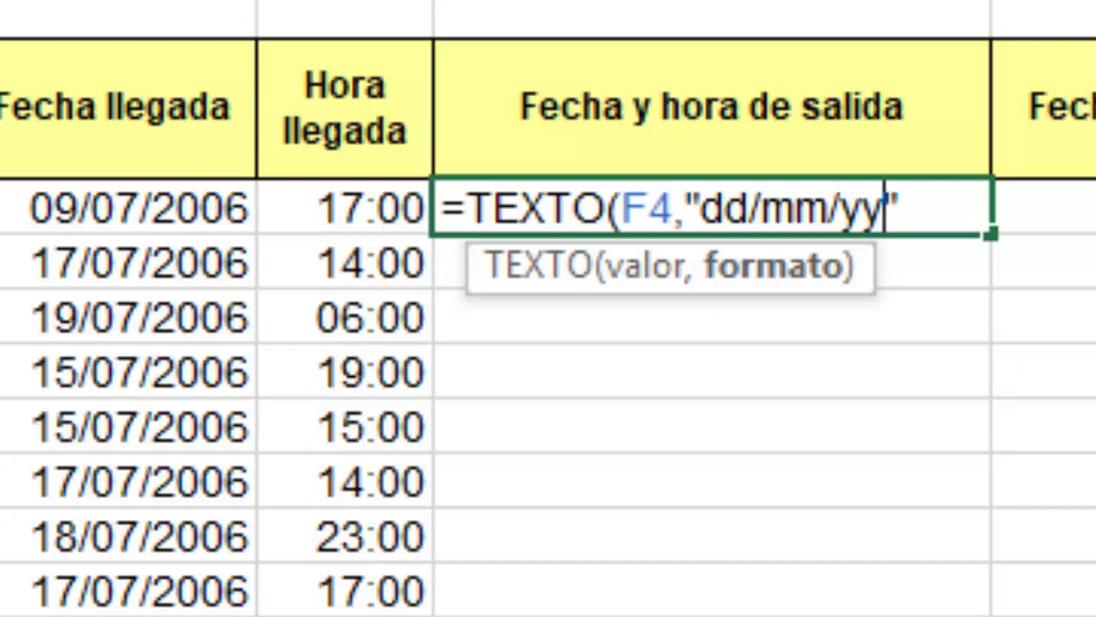
key("BackSpace")
key("BackSpace")
type("a")
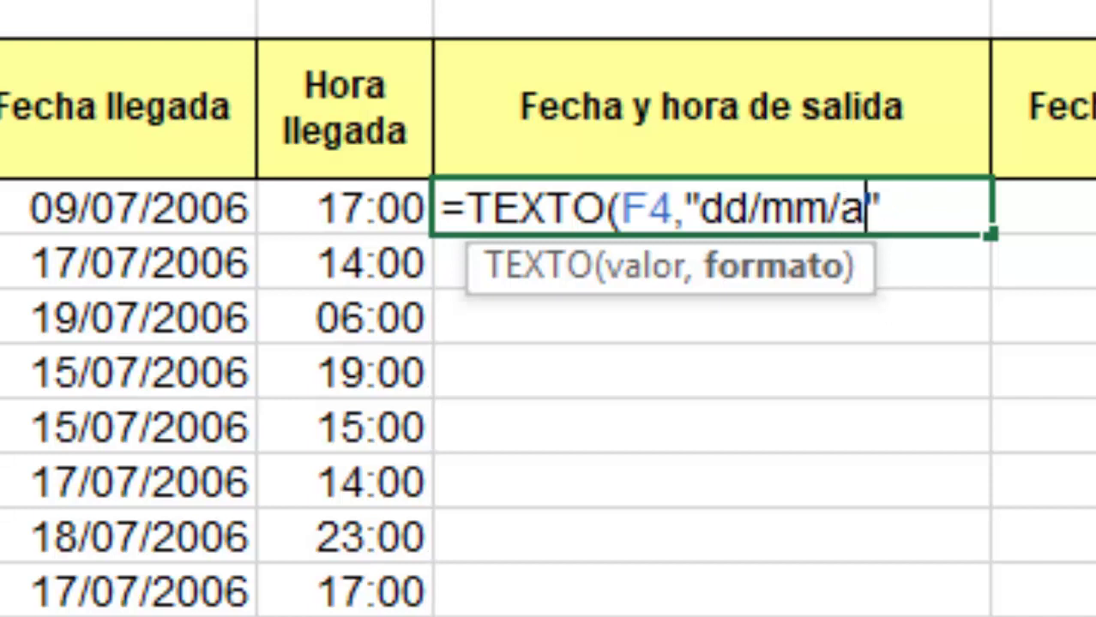
type("a\"")
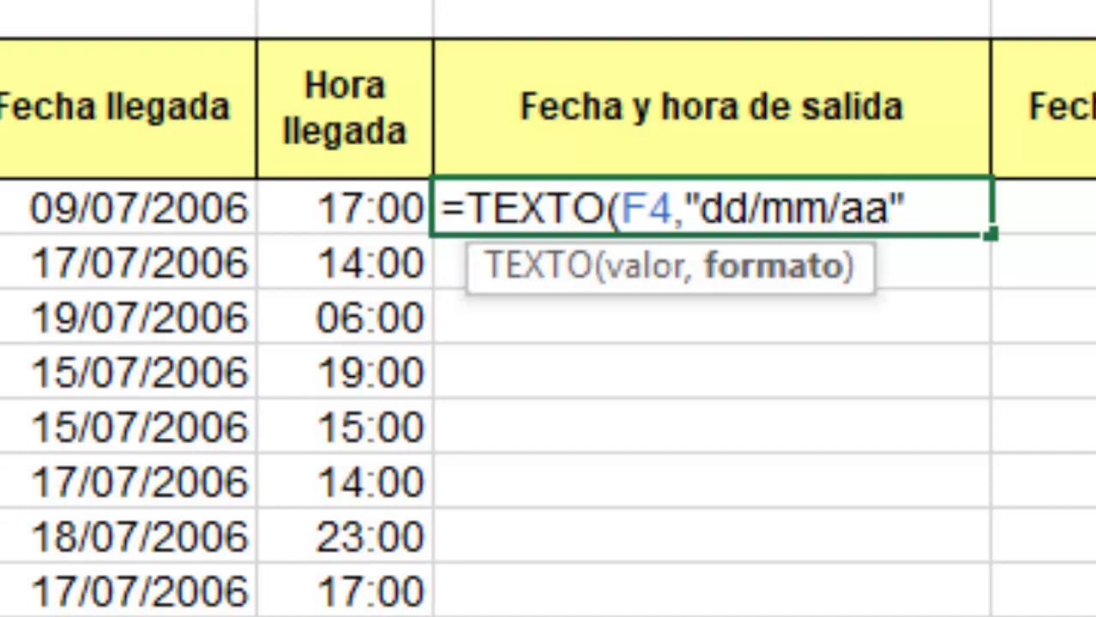
type(")")
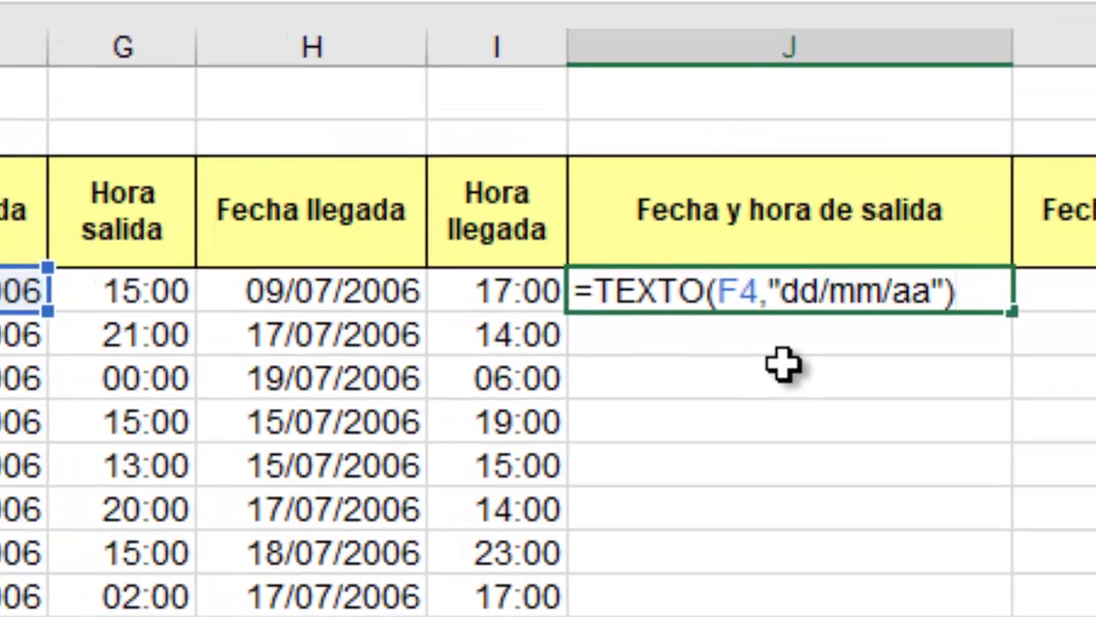
Step: Append &" "&TEXTO(G4,"hh:mm:ss AM/PM") to J4 so the departure time follows the date
type("&\"")
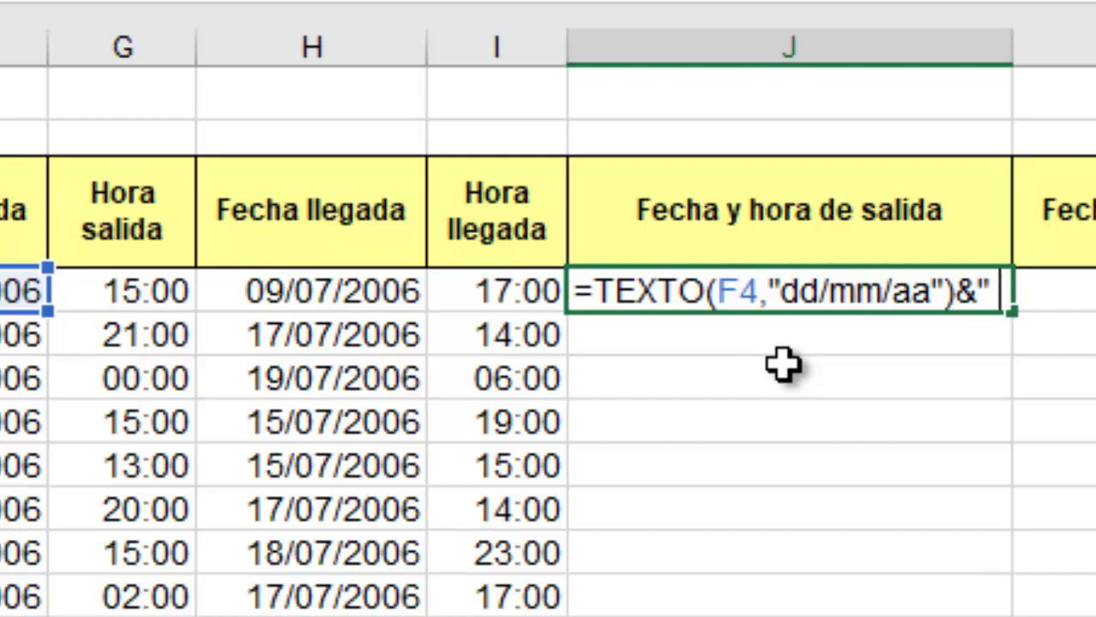
type(" \"")
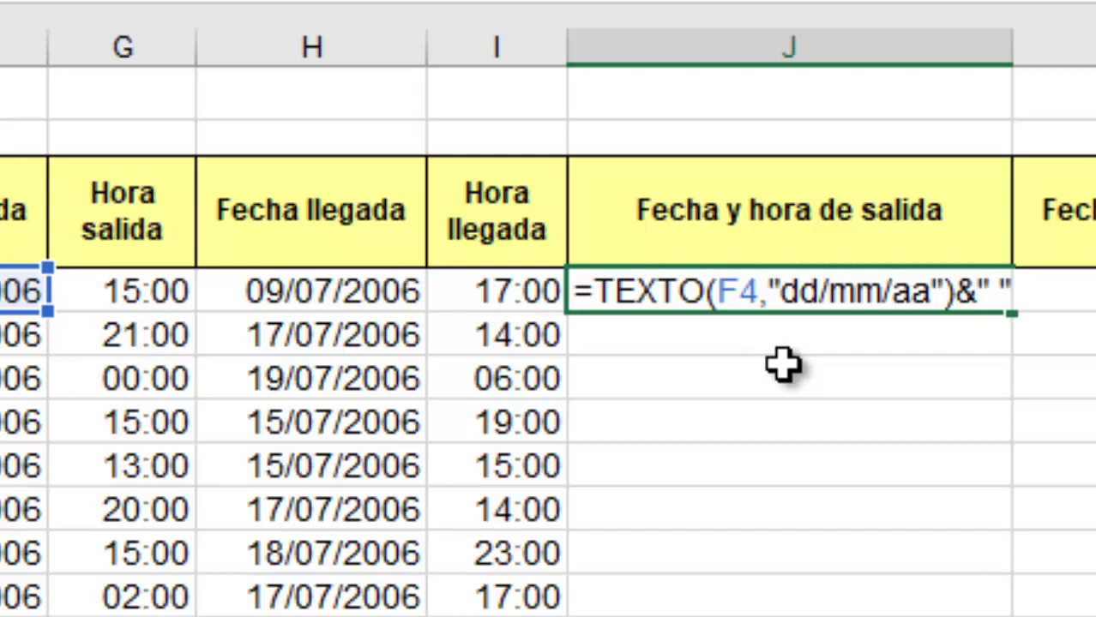
type("&")
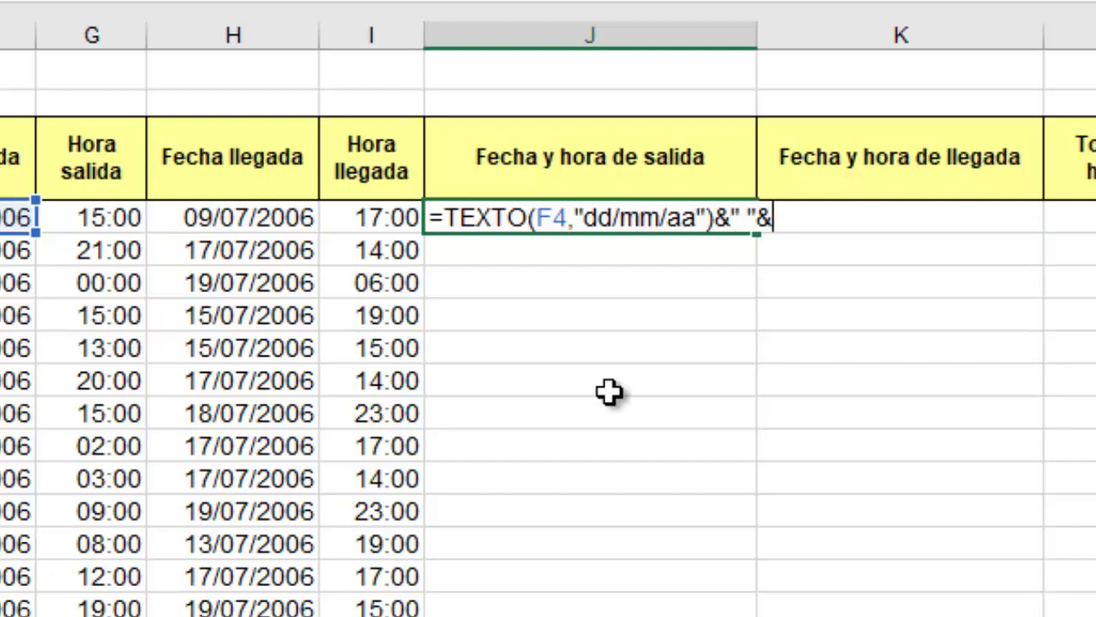
type("tex")
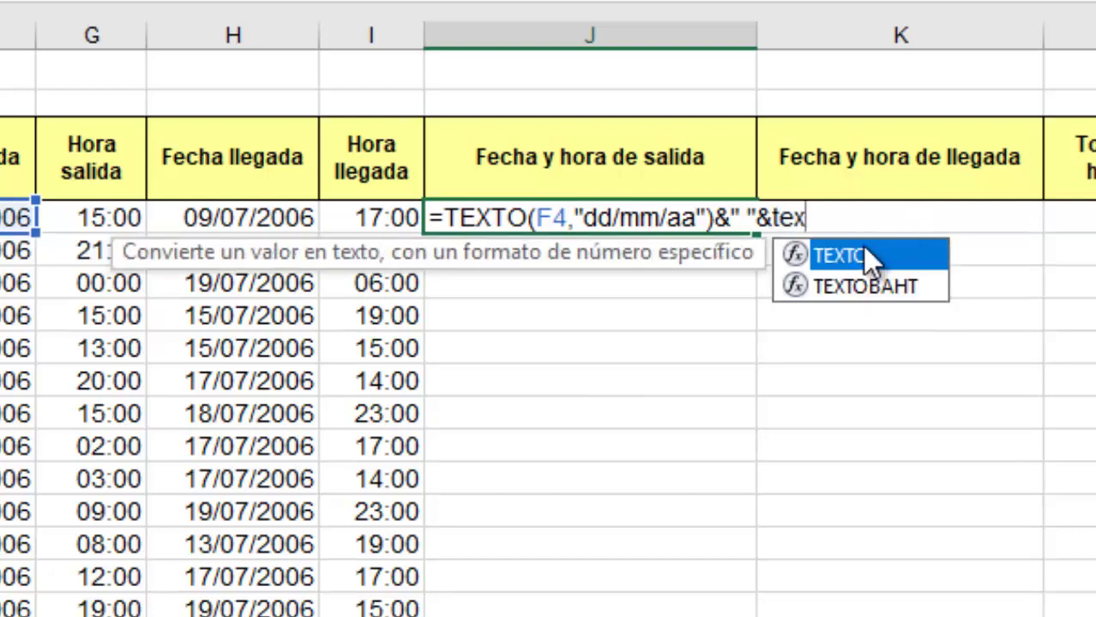
double_click(836, 262)
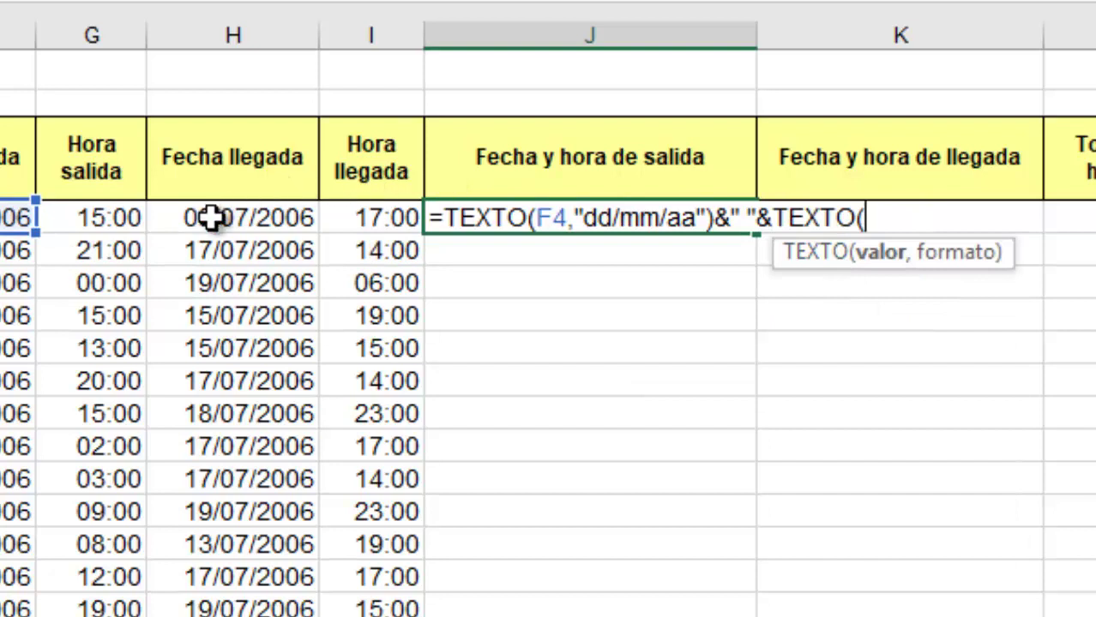
left_click(238, 218)
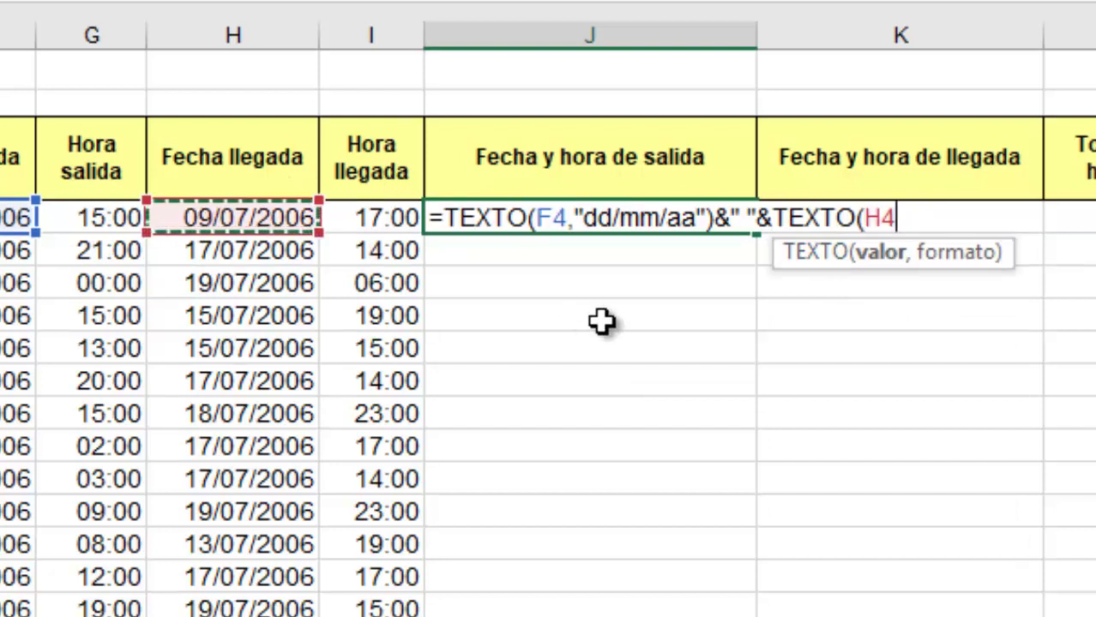
left_click(89, 218)
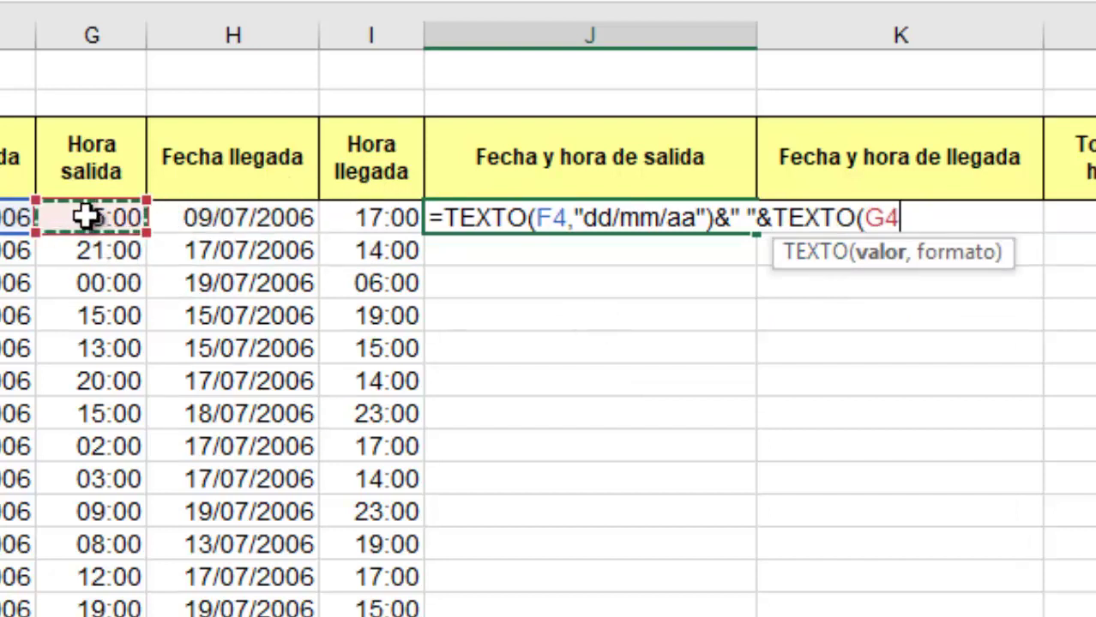
type(",")
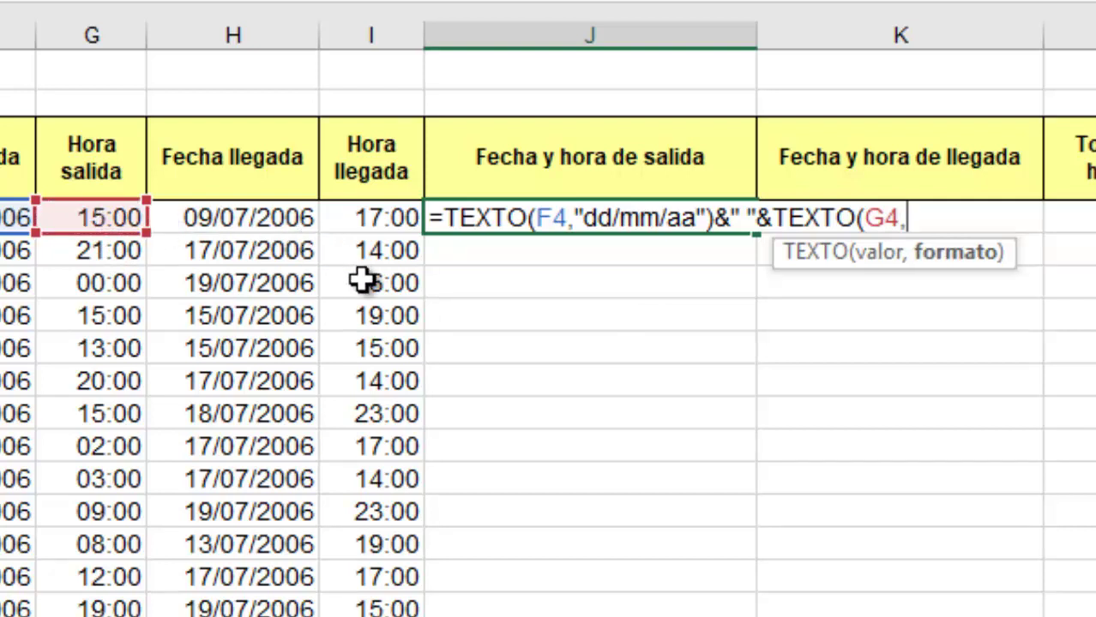
type("\"")
type("hh")
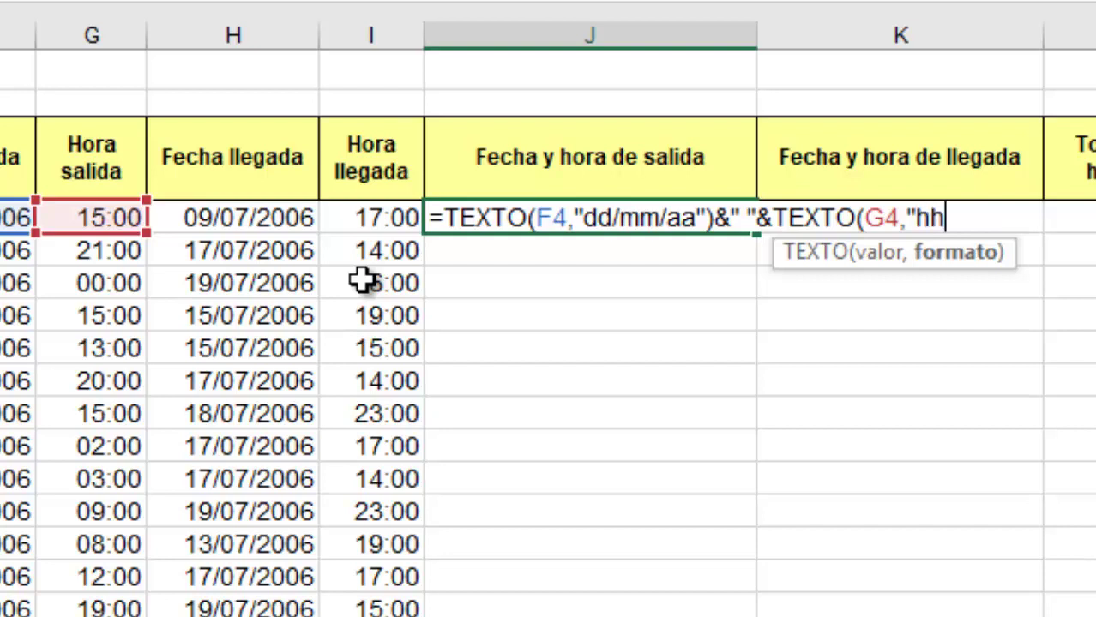
type(":")
type("mm")
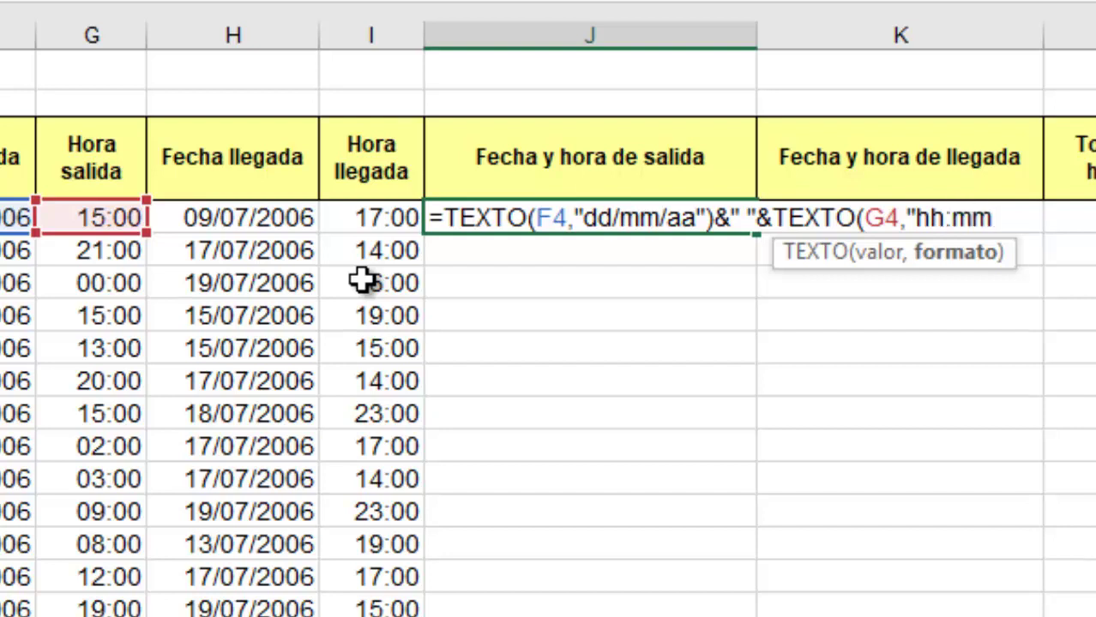
type(":ss")
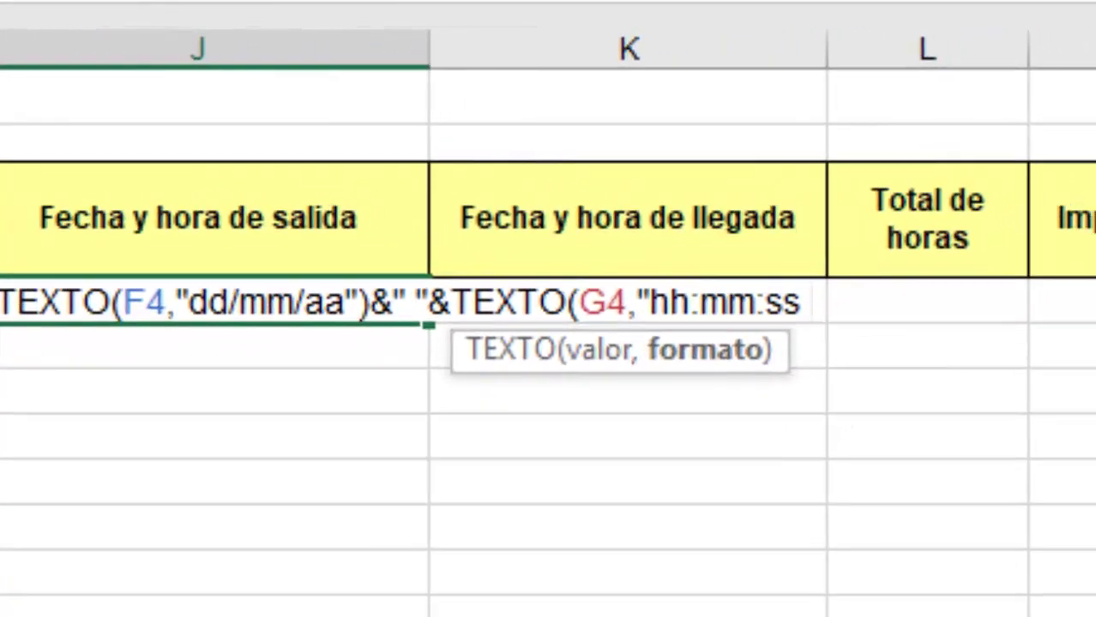
type(" AM")
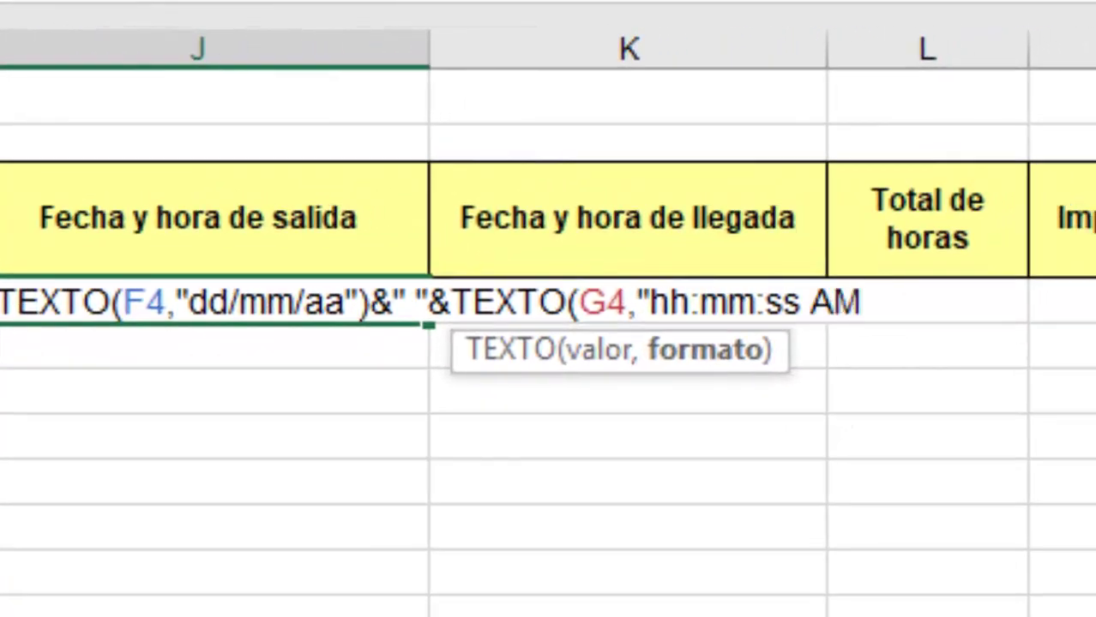
type("/PM")
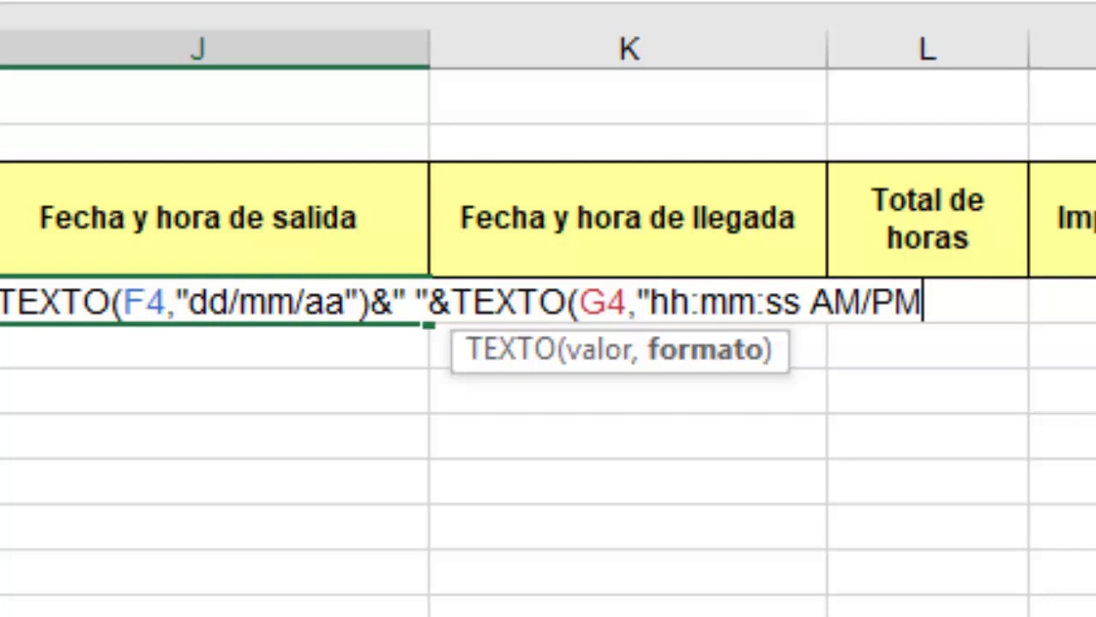
type("\"")
type(")")
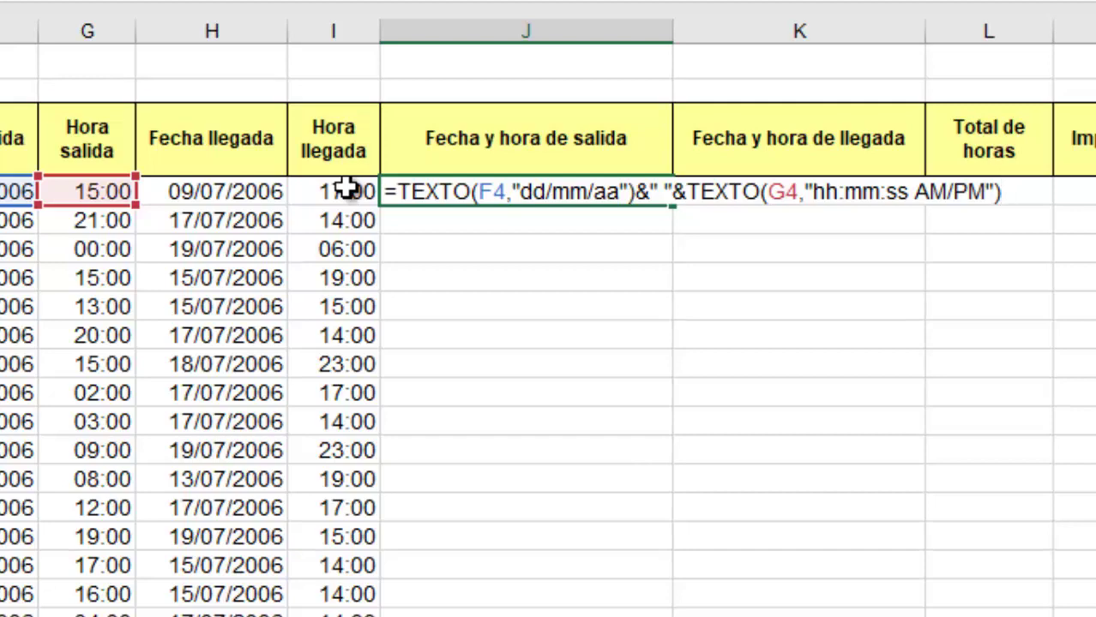
Step: Commit the J4 formula, showing 08/07/06 03:00:00 p. m., and AutoFit column J
key("Return")
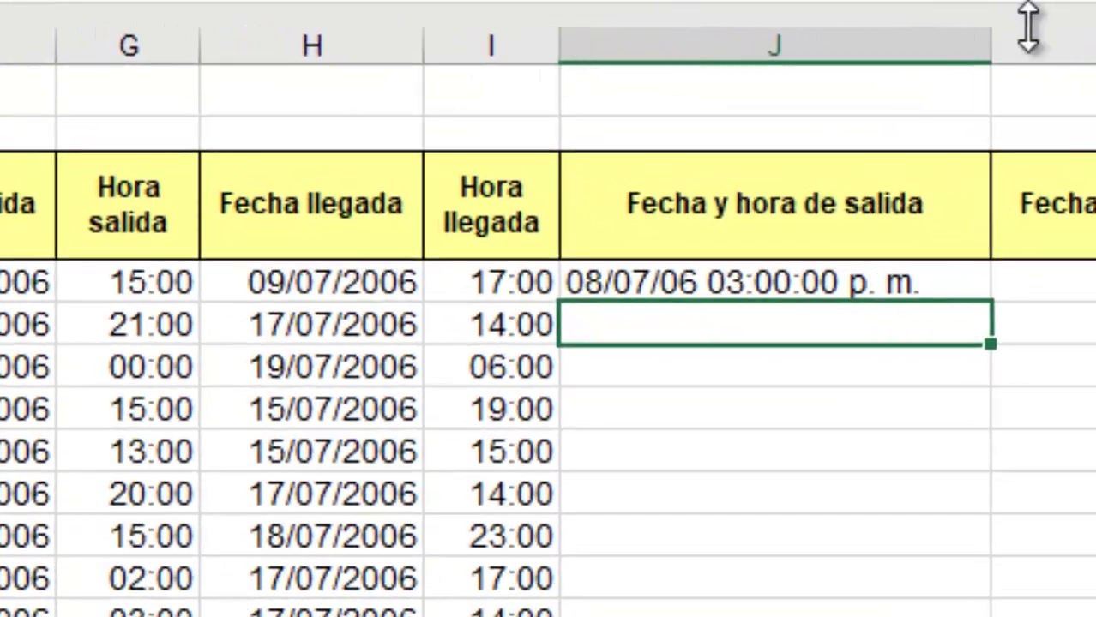
double_click(988, 39)
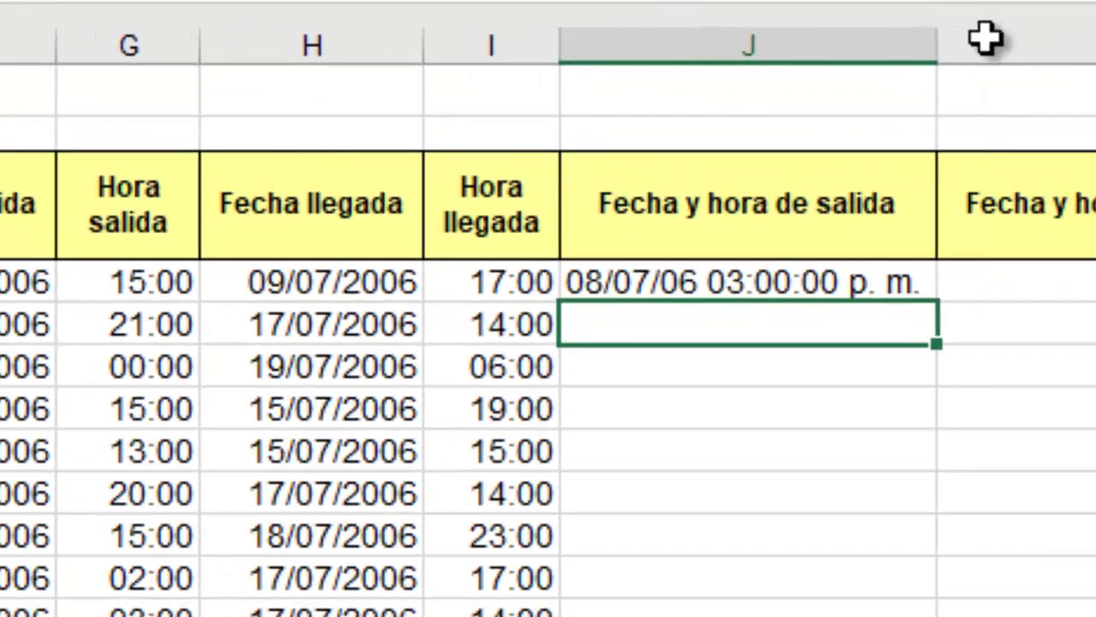
left_click(709, 281)
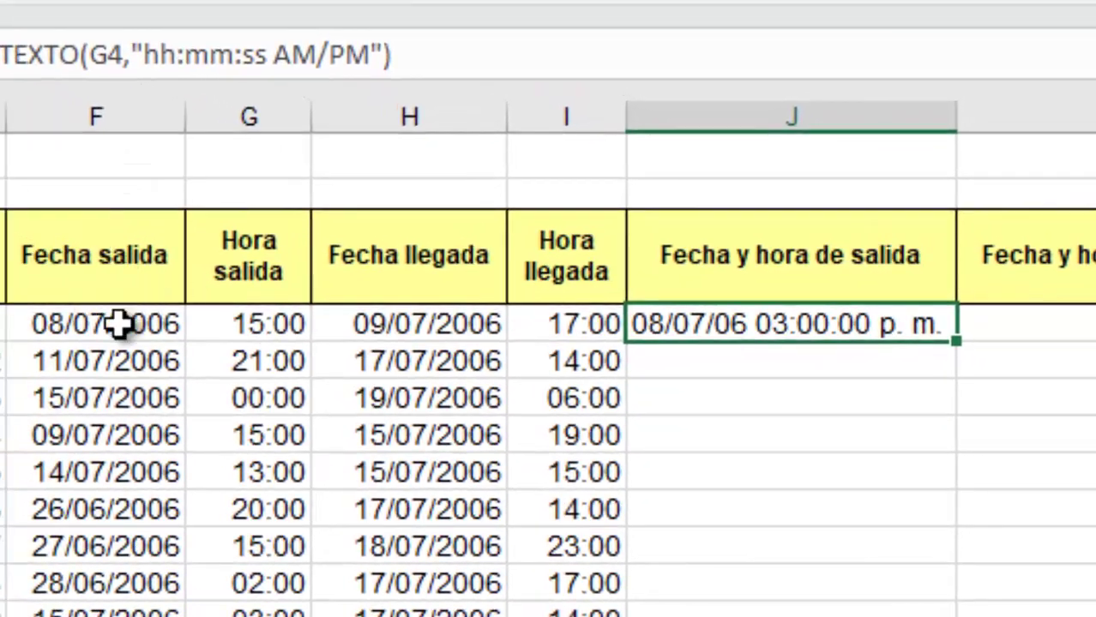
left_click(118, 324)
left_click(779, 325)
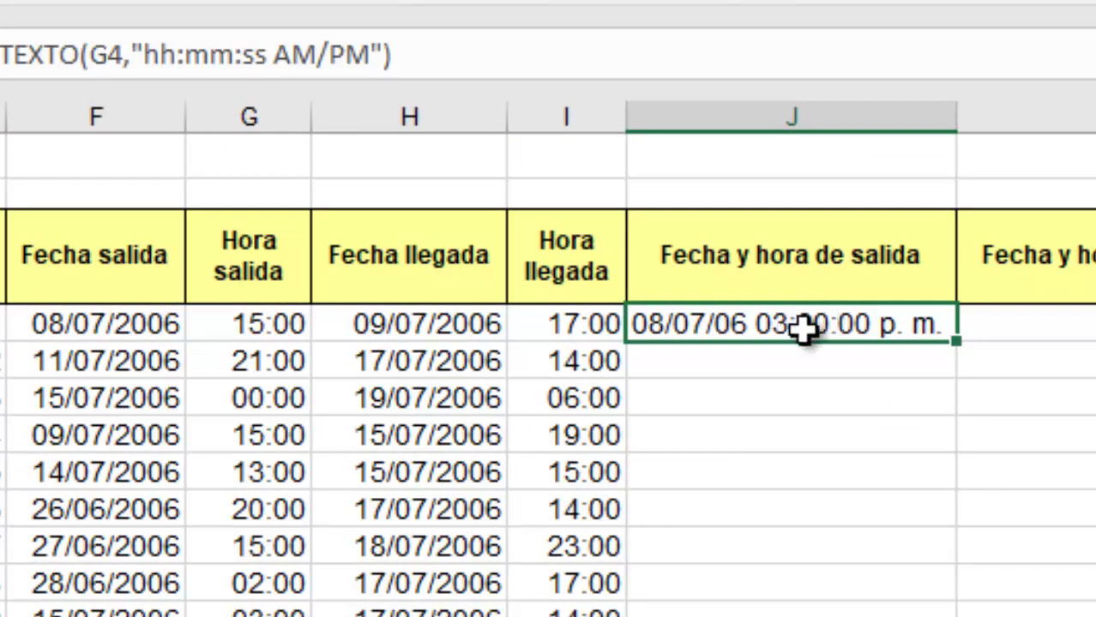
left_click(249, 321)
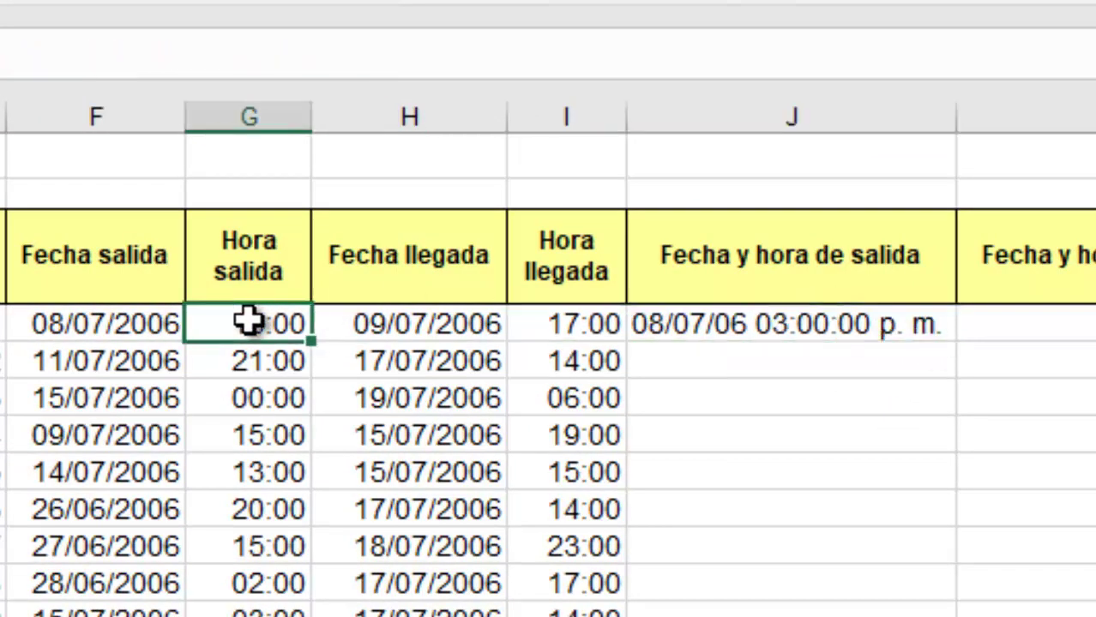
Step: Fill the J4 departure date-time formula down column J to every trip row
left_click(807, 310)
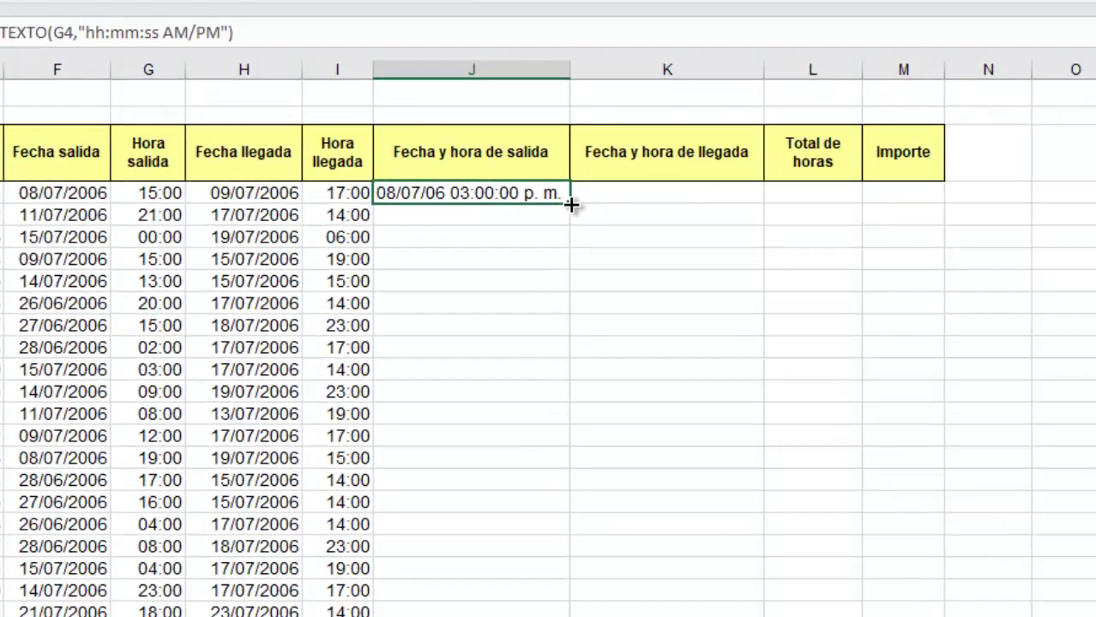
double_click(570, 204)
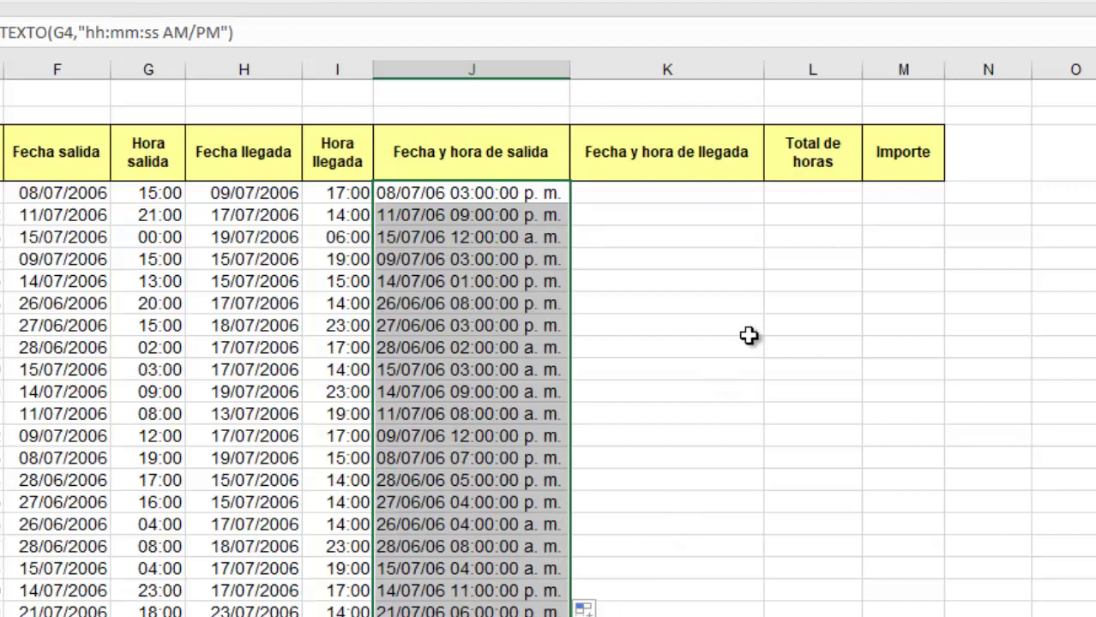
left_click(628, 197)
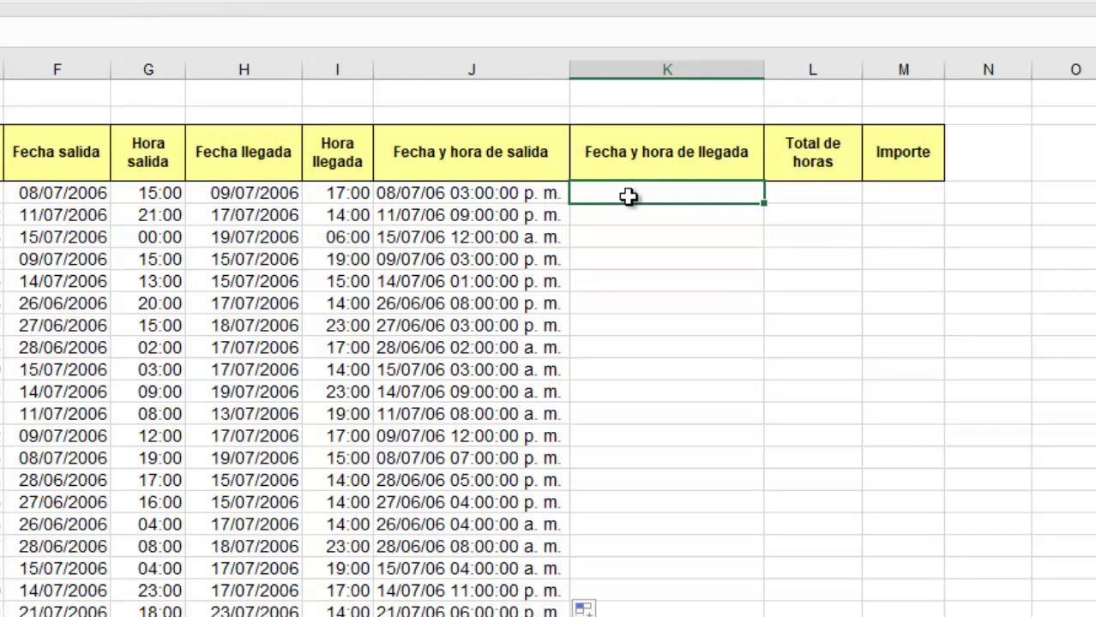
Step: Begin K4 as =TEXTO(H4,"dd/mm/aa")&" "& for the arrival date
type("=text")
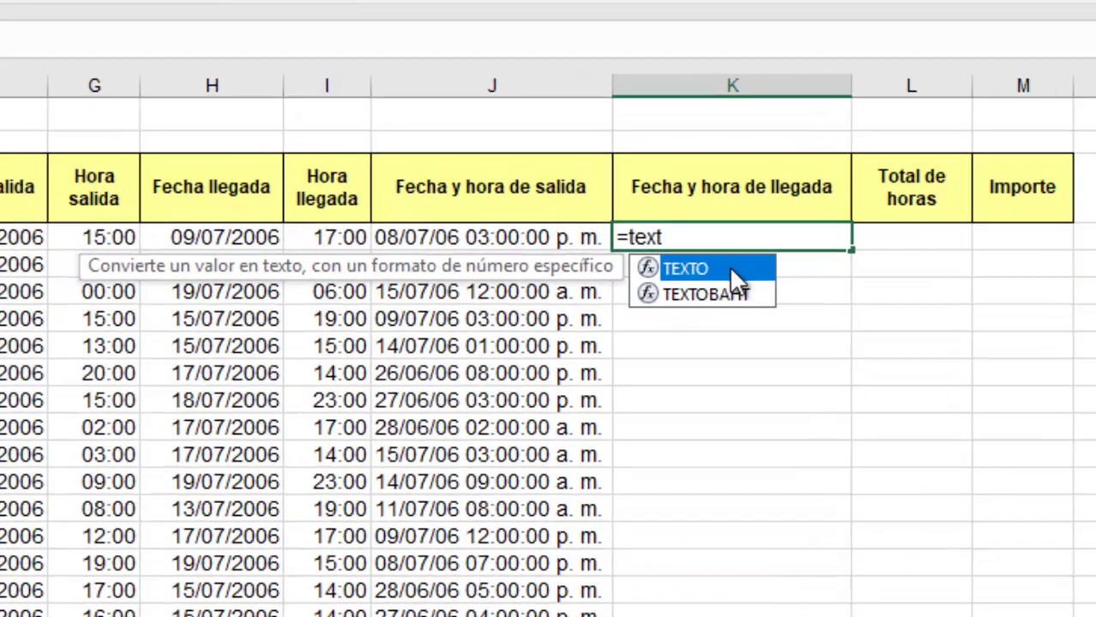
double_click(731, 271)
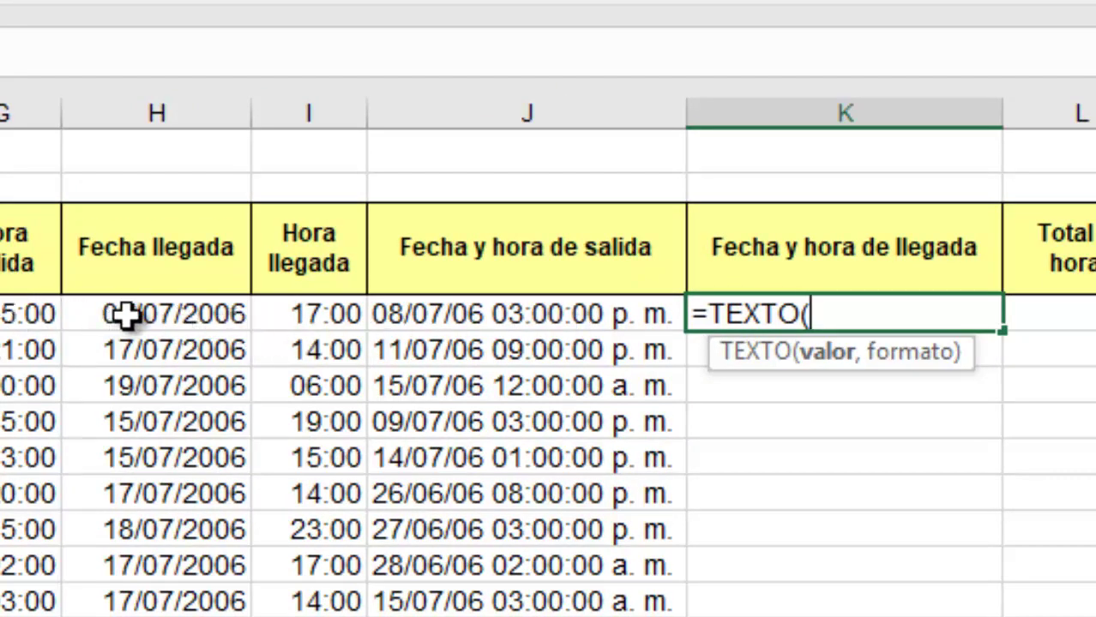
left_click(126, 314)
type(",")
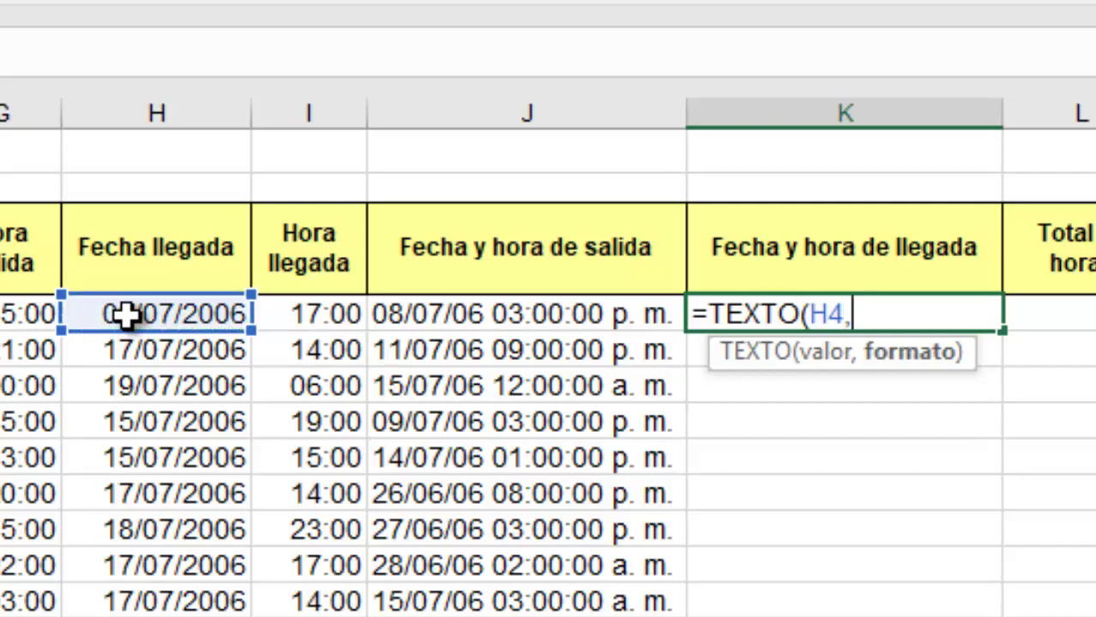
type("\"")
type("d")
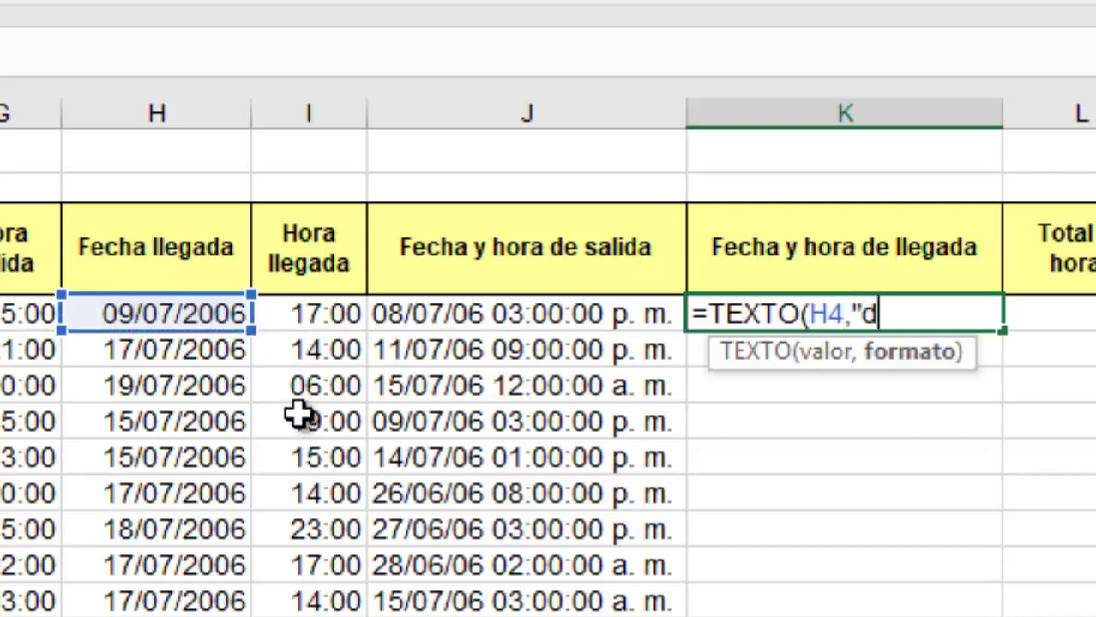
type("d/")
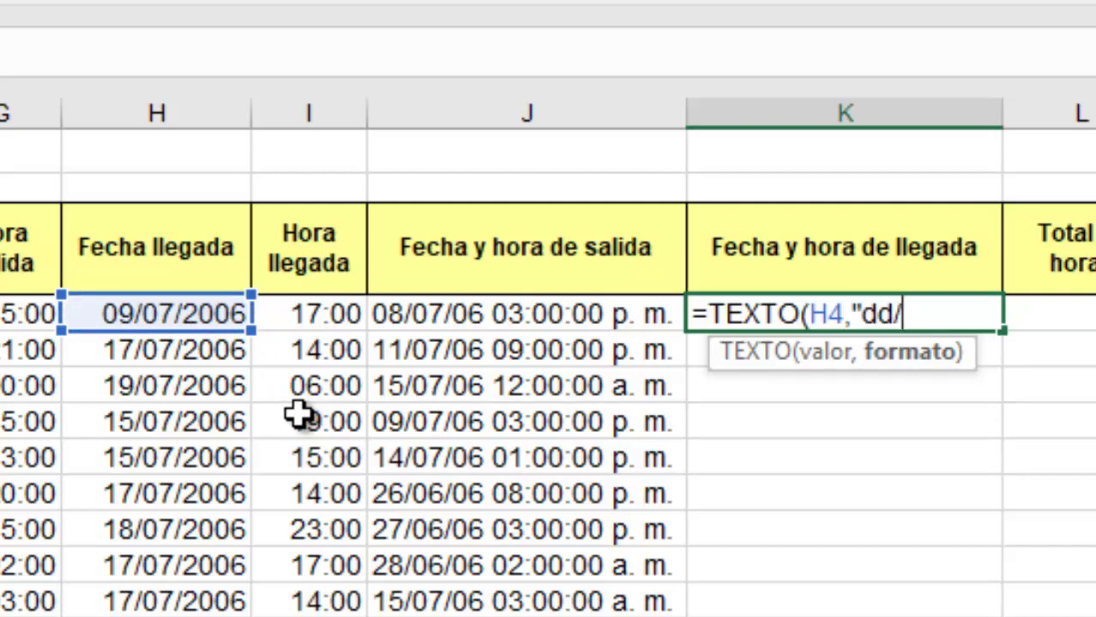
type("mm/")
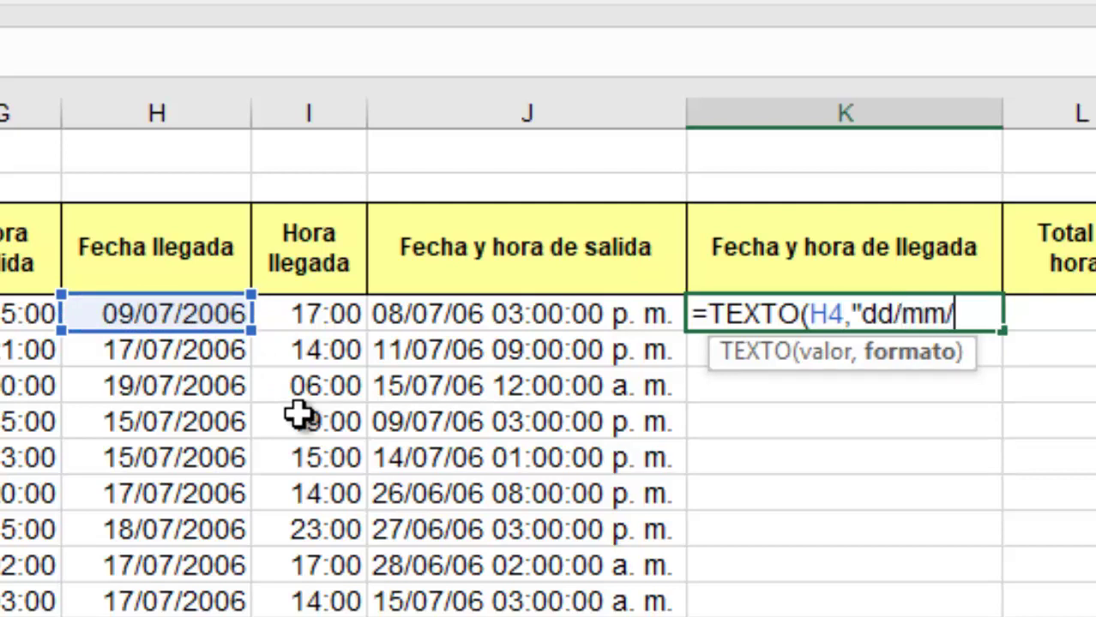
type("aa")
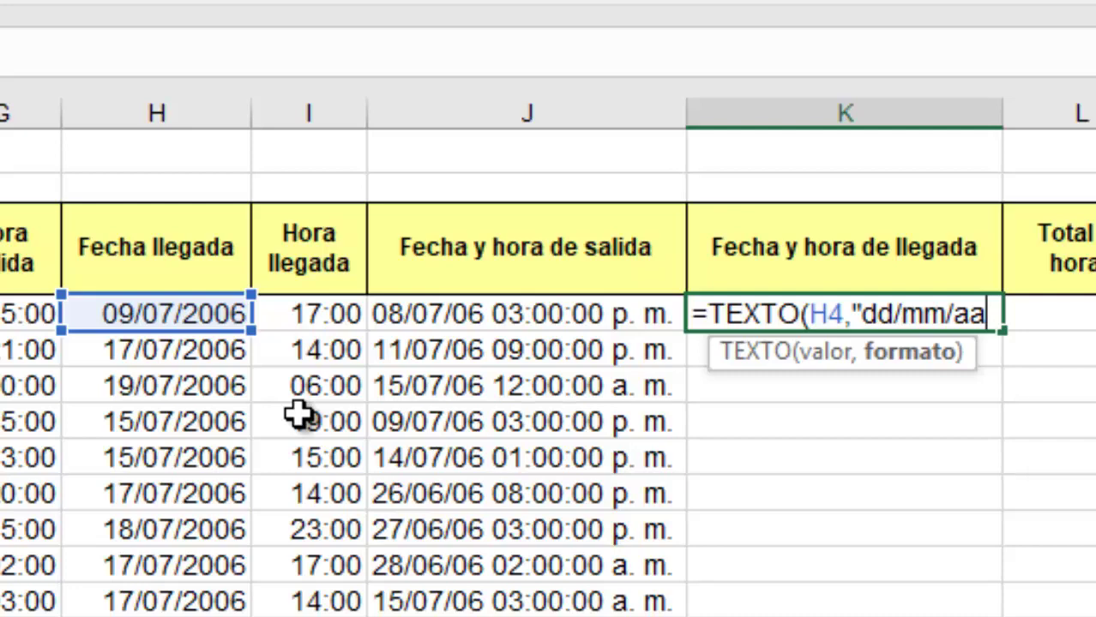
type("\")")
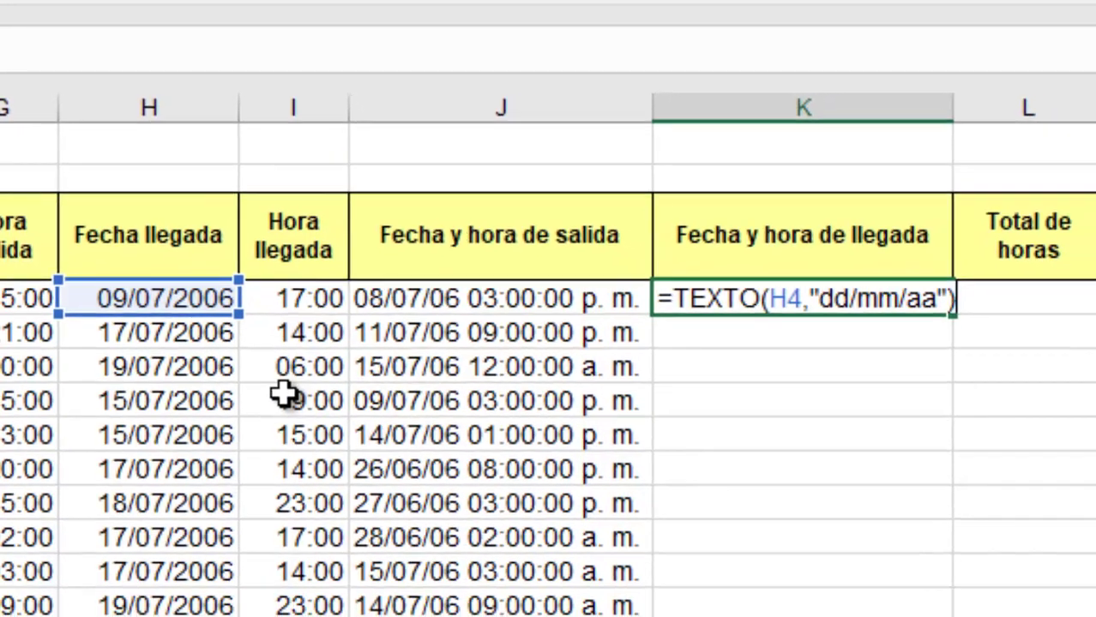
type("&")
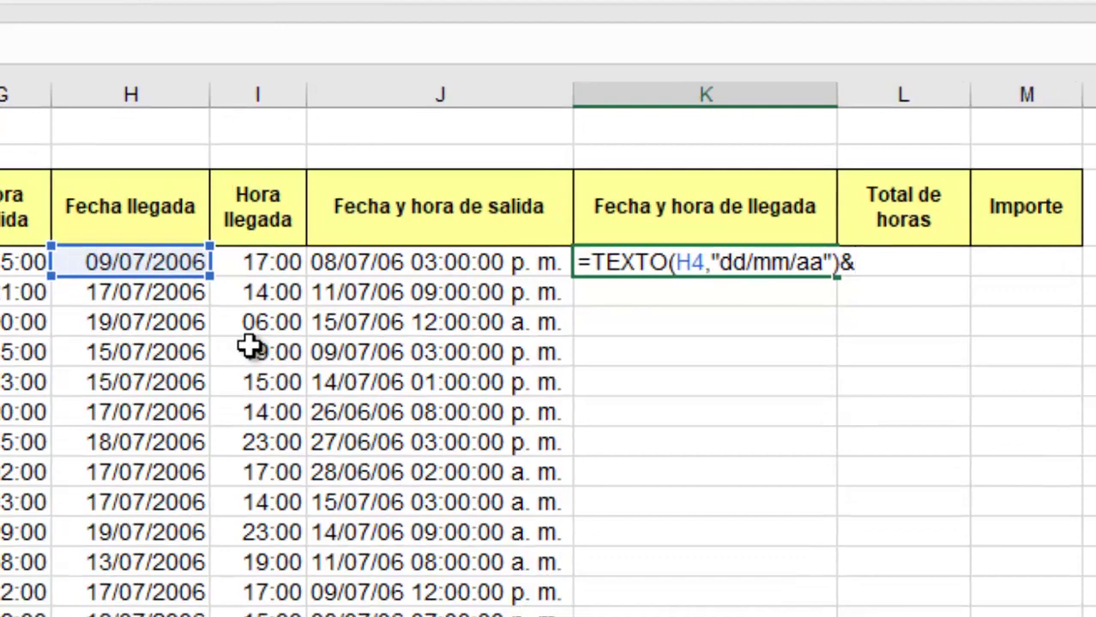
type("\" \"")
type("&")
type("tex")
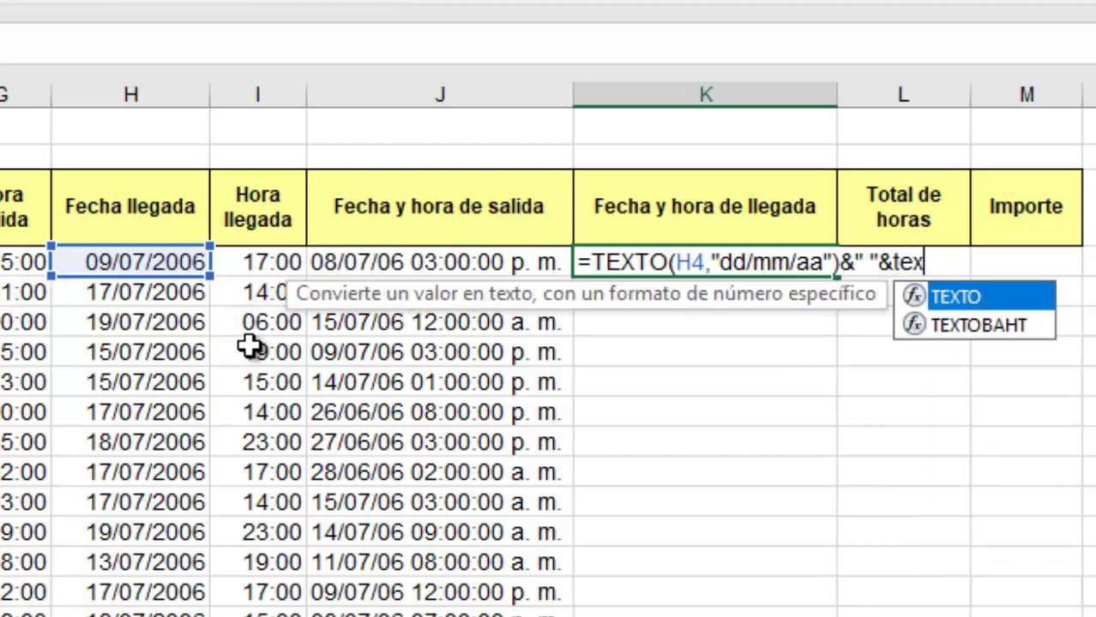
Step: Add TEXTO(I4,"hh:mm:ss AM/PM") and commit K4, showing 09/07/06 05:00:00 p. m
double_click(961, 296)
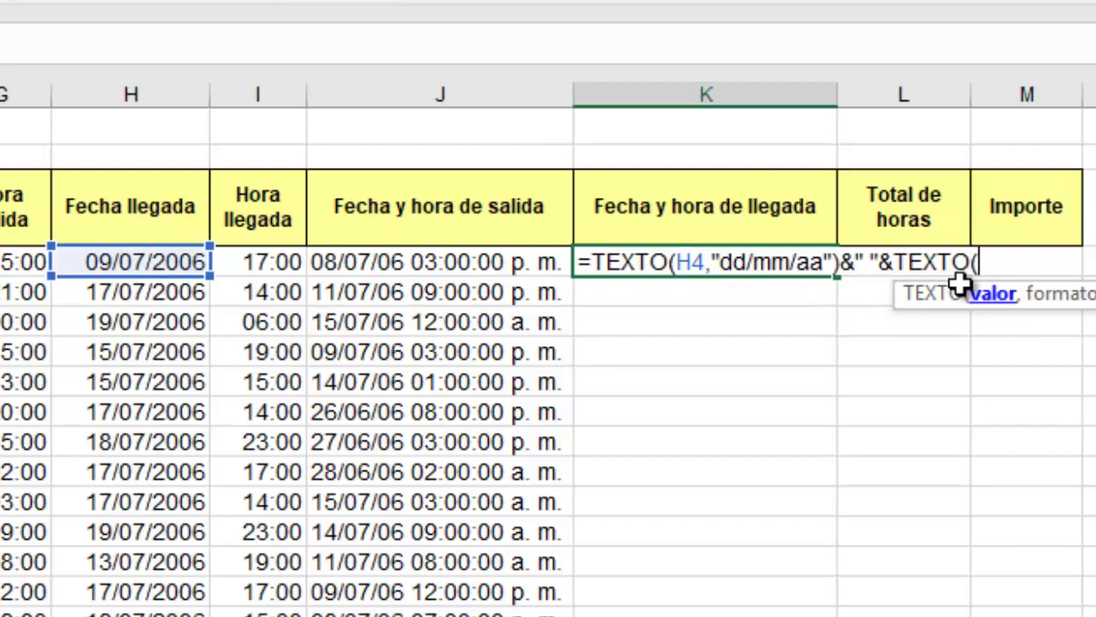
left_click(268, 260)
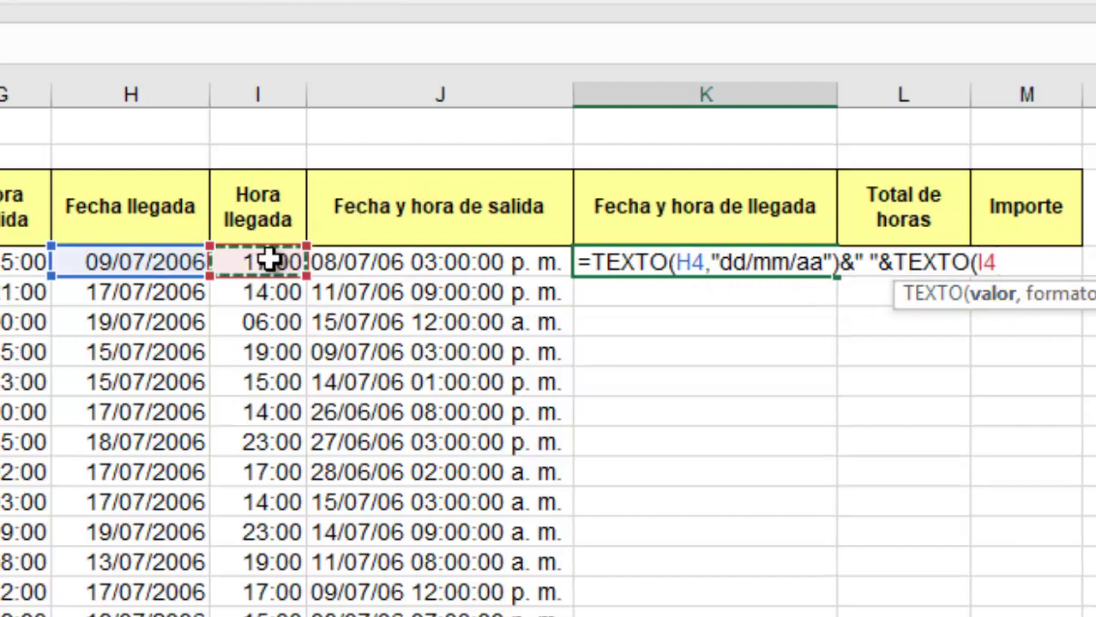
type(",")
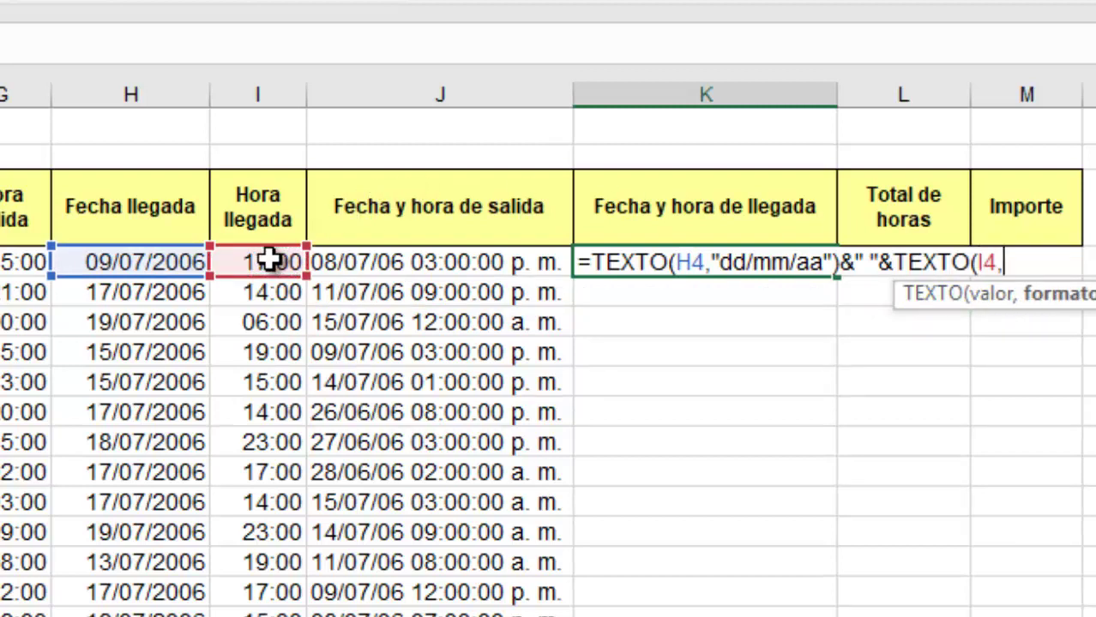
type("\"")
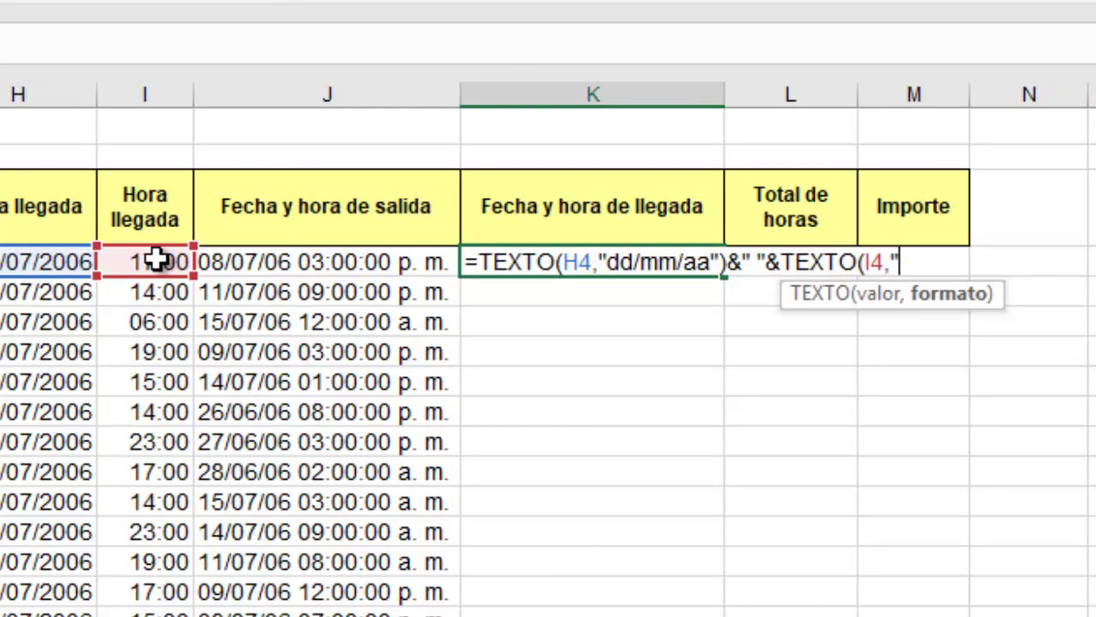
type("hh")
type(":m")
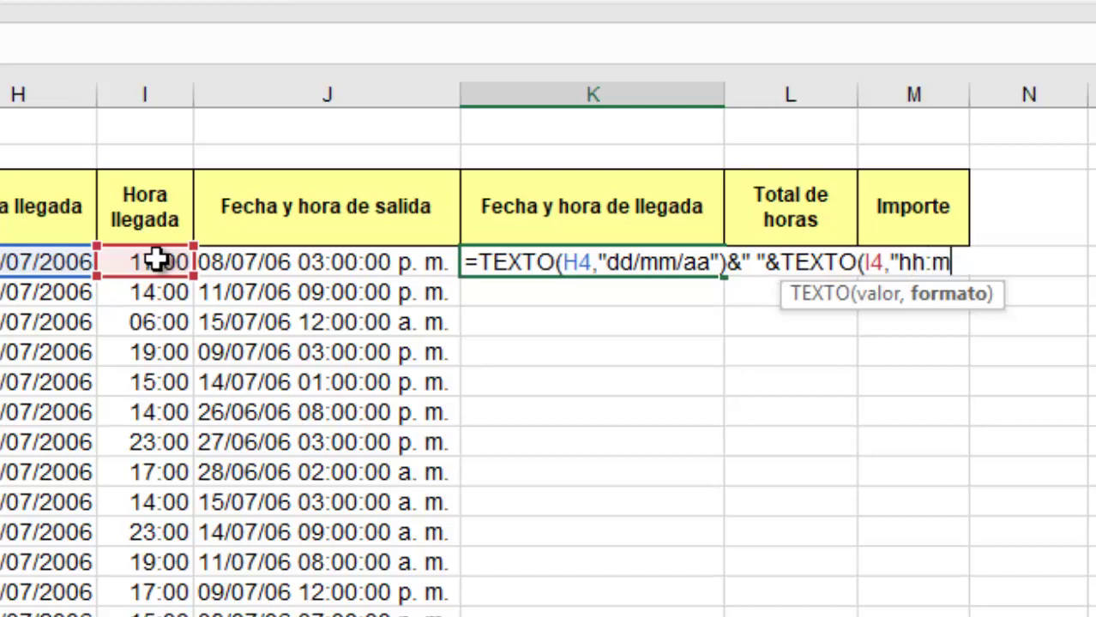
type("m:")
type("ss")
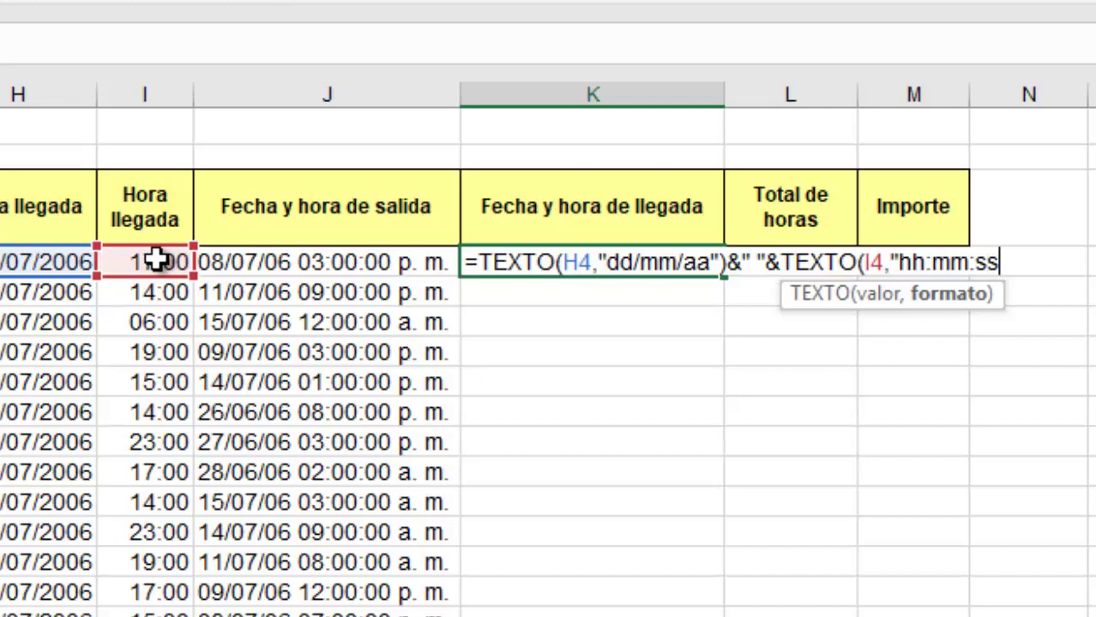
type("\"")
key("BackSpace")
type("AM")
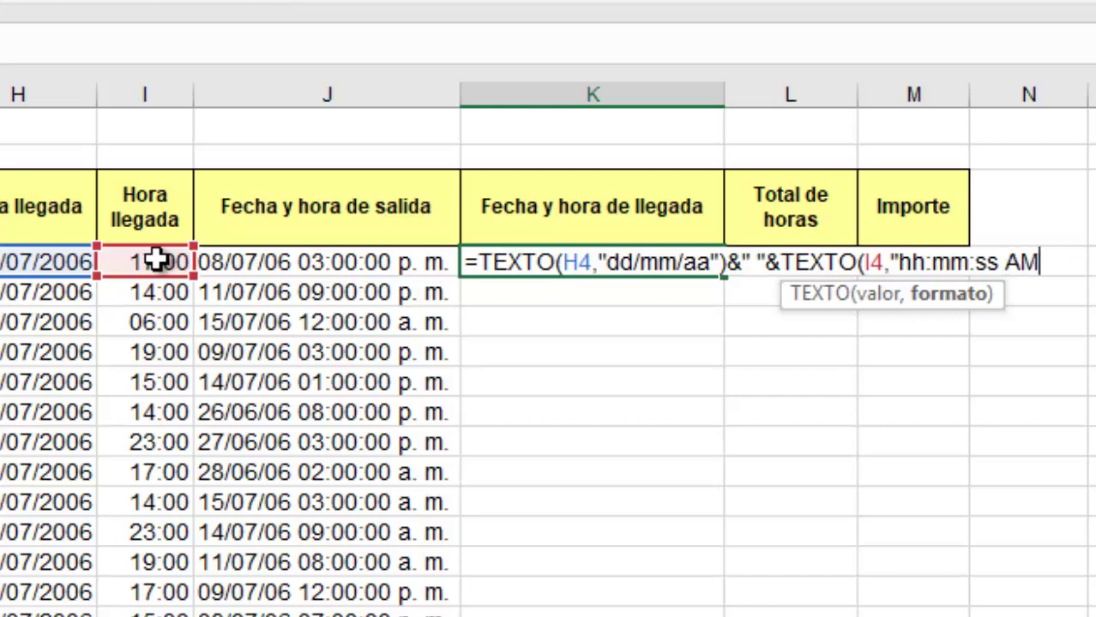
type("/PM")
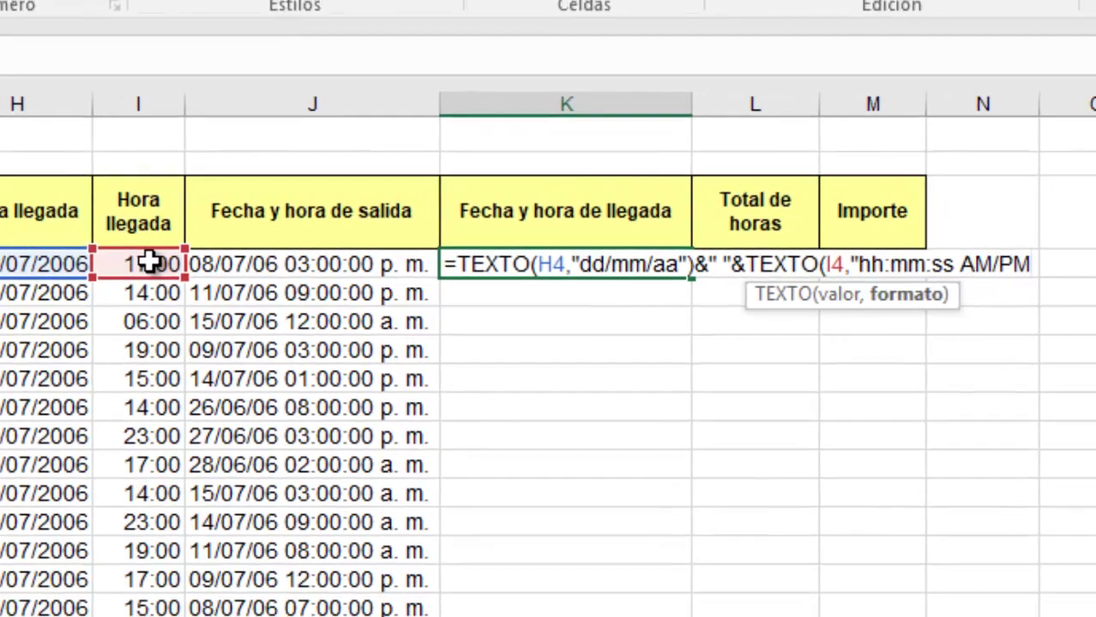
type("\")")
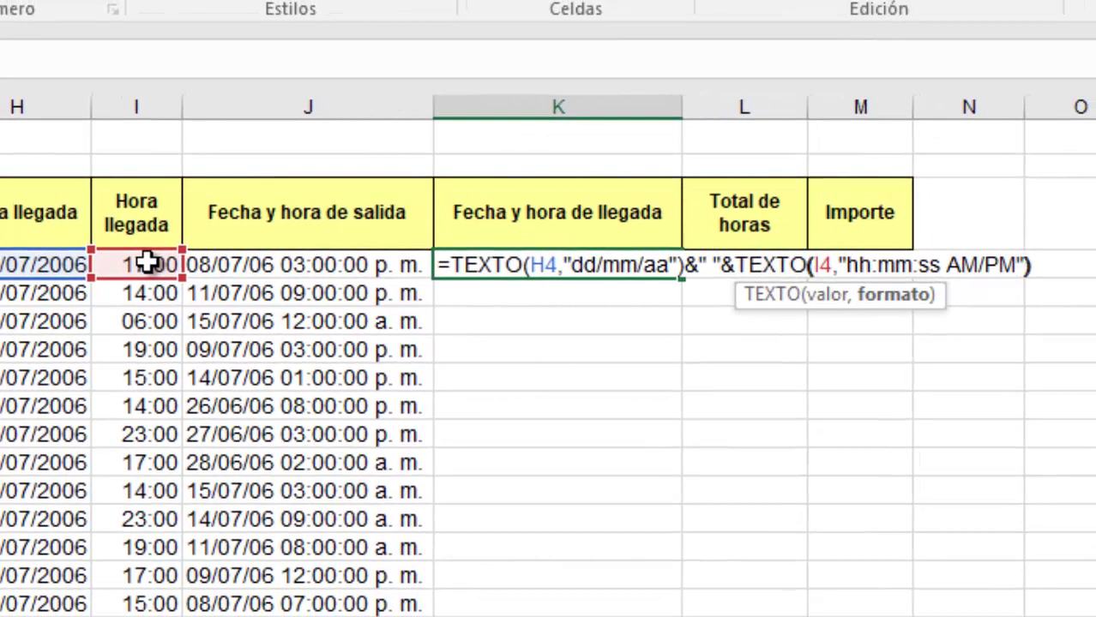
key("Return")
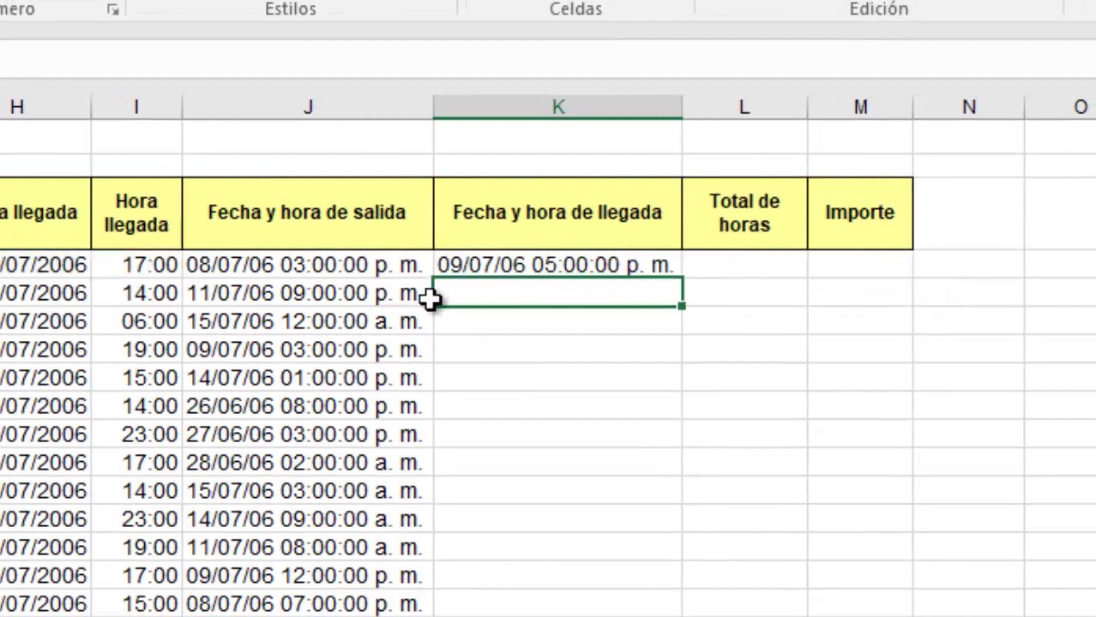
Step: Fill the K4 arrival formula down to K23 and select the table's data rows
left_click(538, 265)
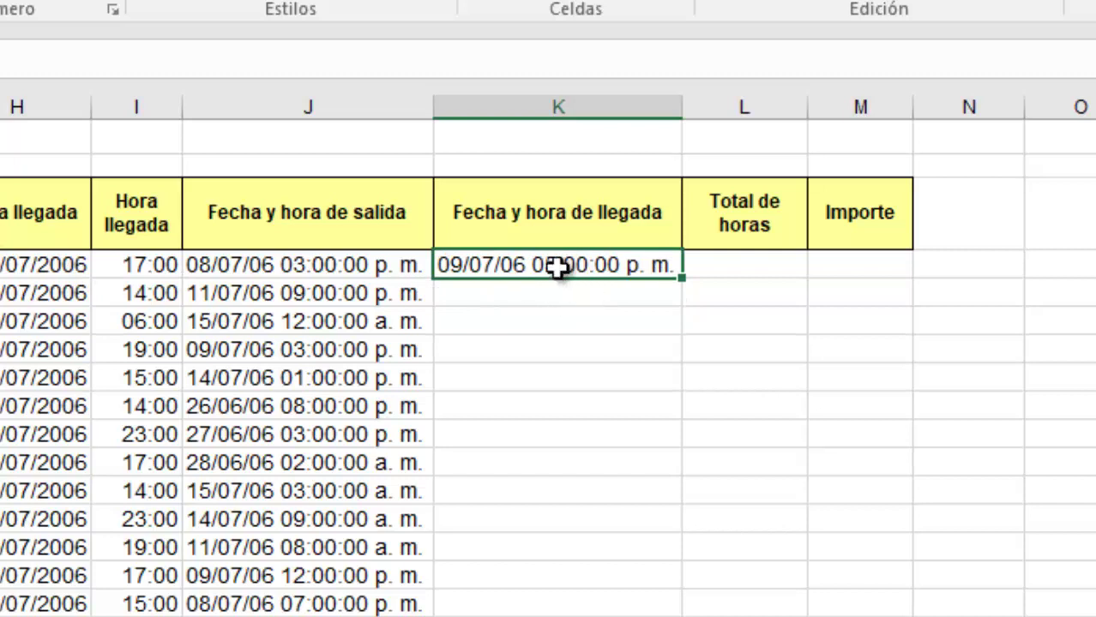
left_click(127, 270)
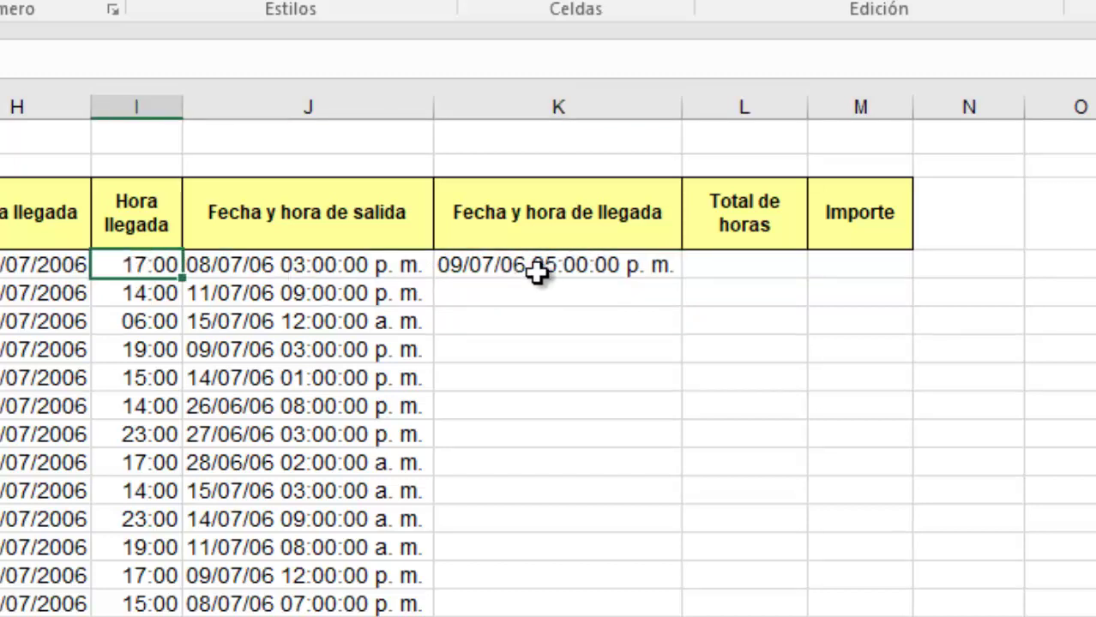
left_click(576, 271)
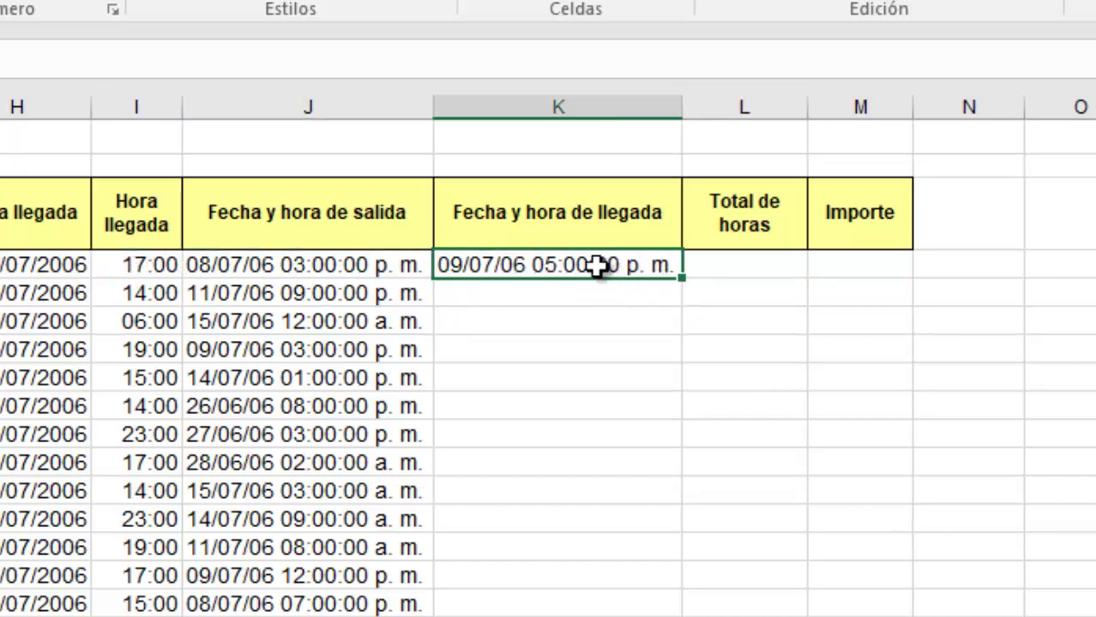
double_click(685, 283)
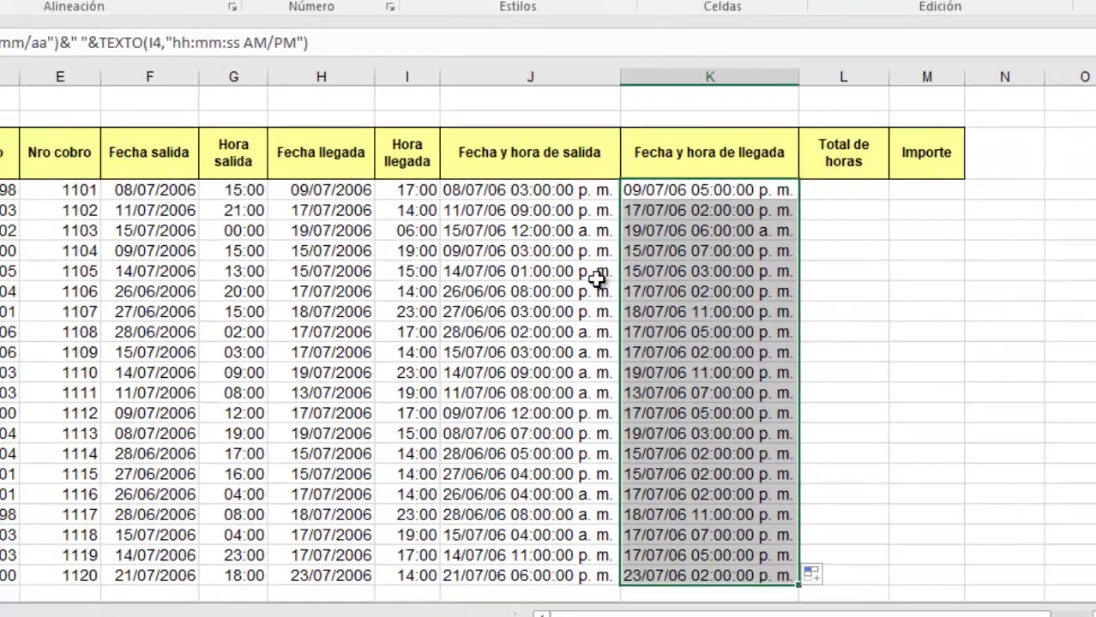
left_click(515, 230)
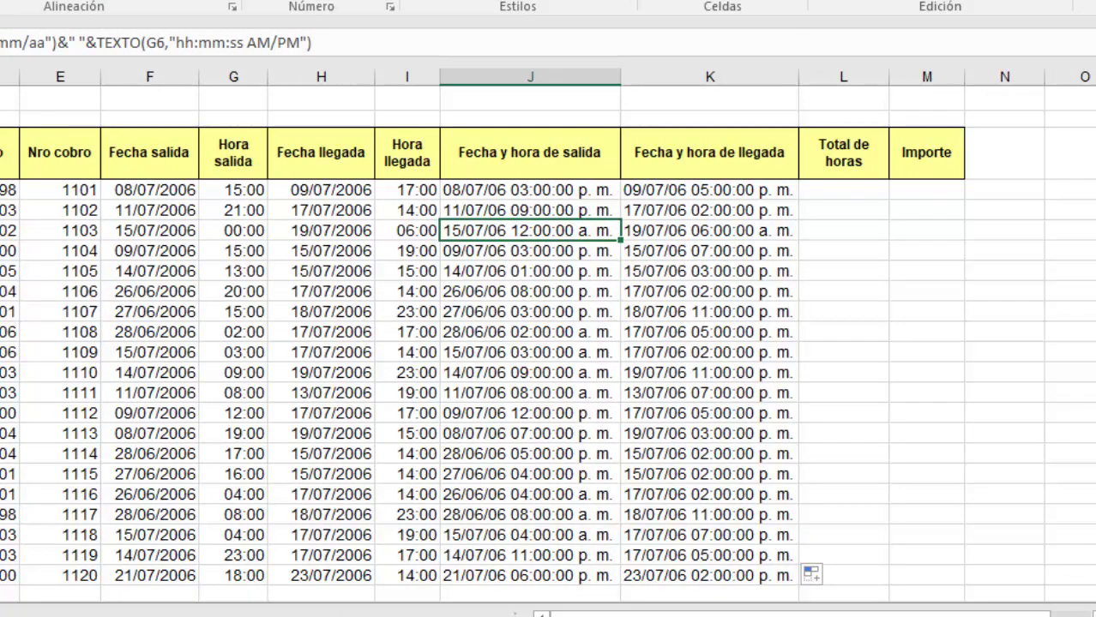
left_click_drag(4, 189, 775, 538)
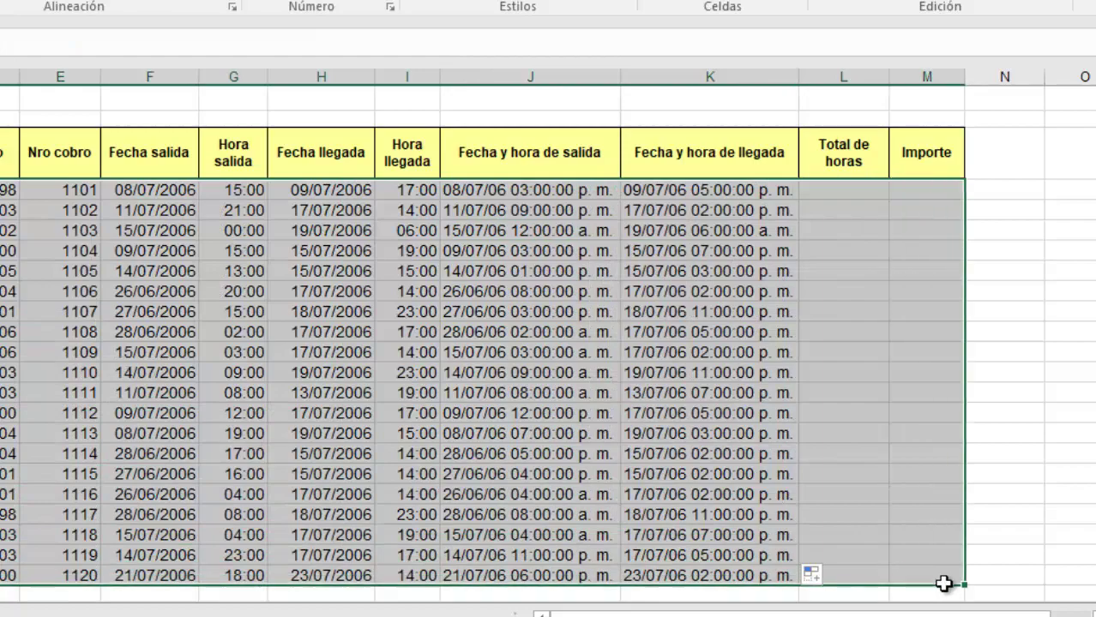
Step: Apply Todos los bordes (all borders) to the data range A4:M23
left_click_drag(774, 538, 932, 578)
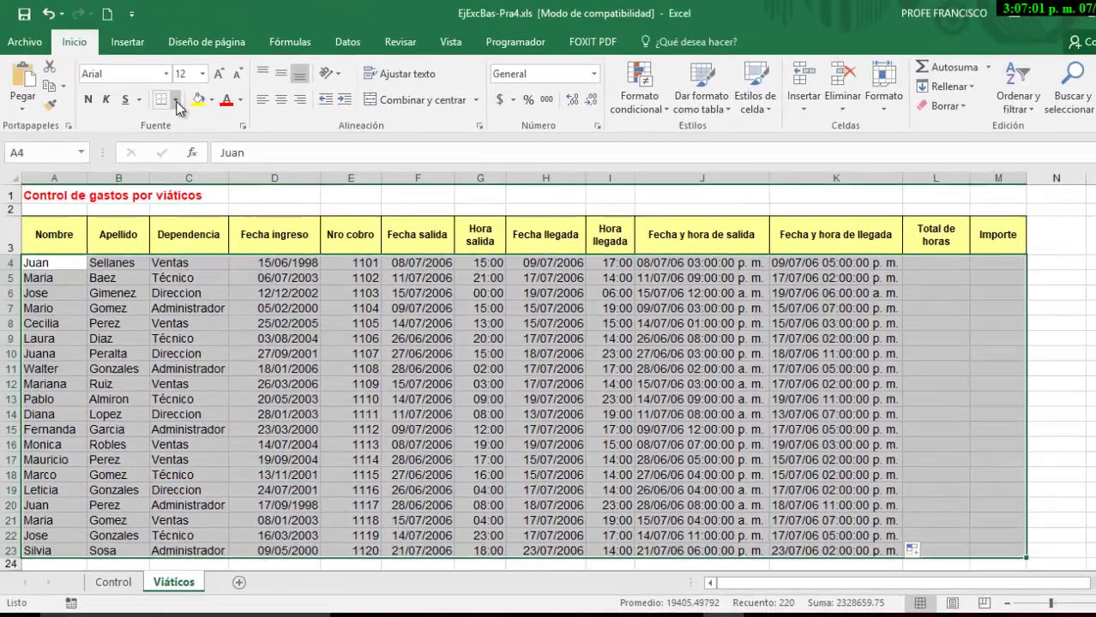
left_click(177, 104)
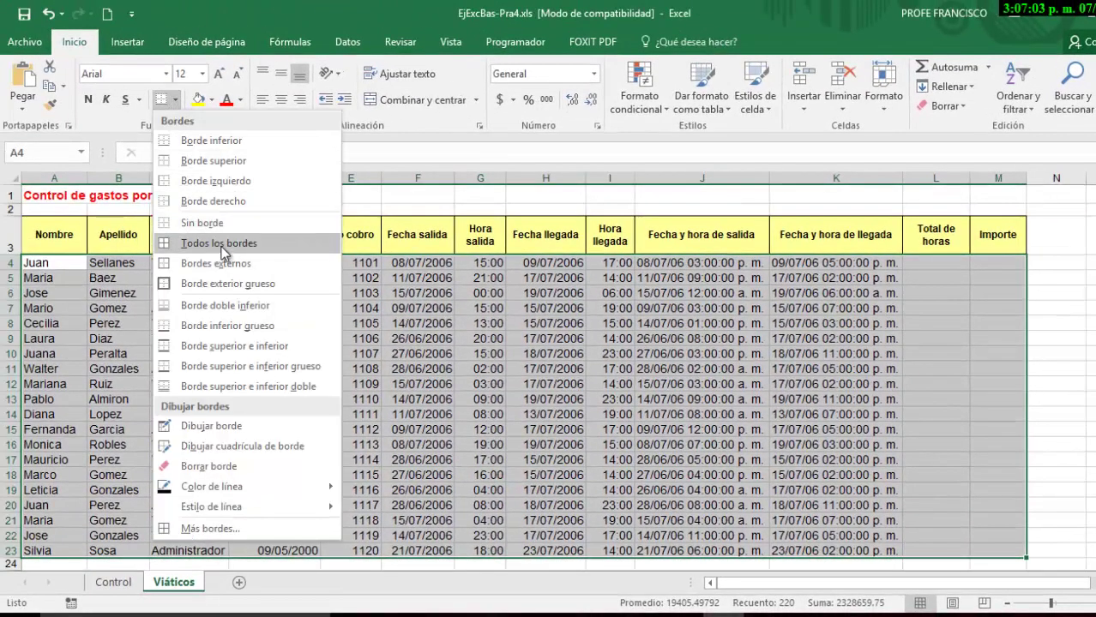
left_click(220, 246)
left_click(942, 381)
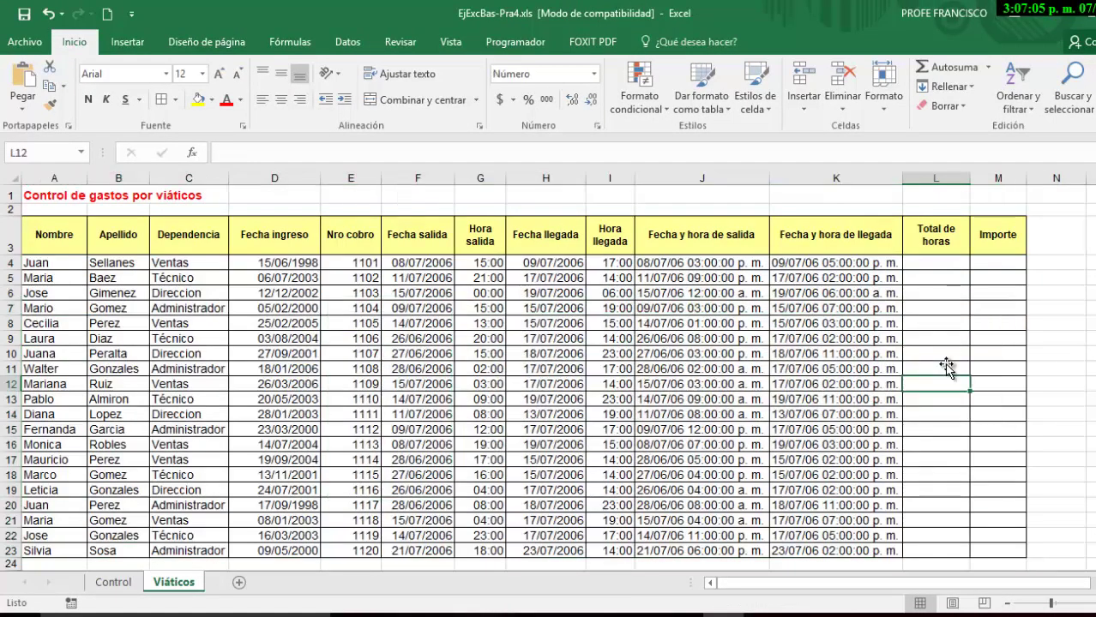
left_click(936, 266)
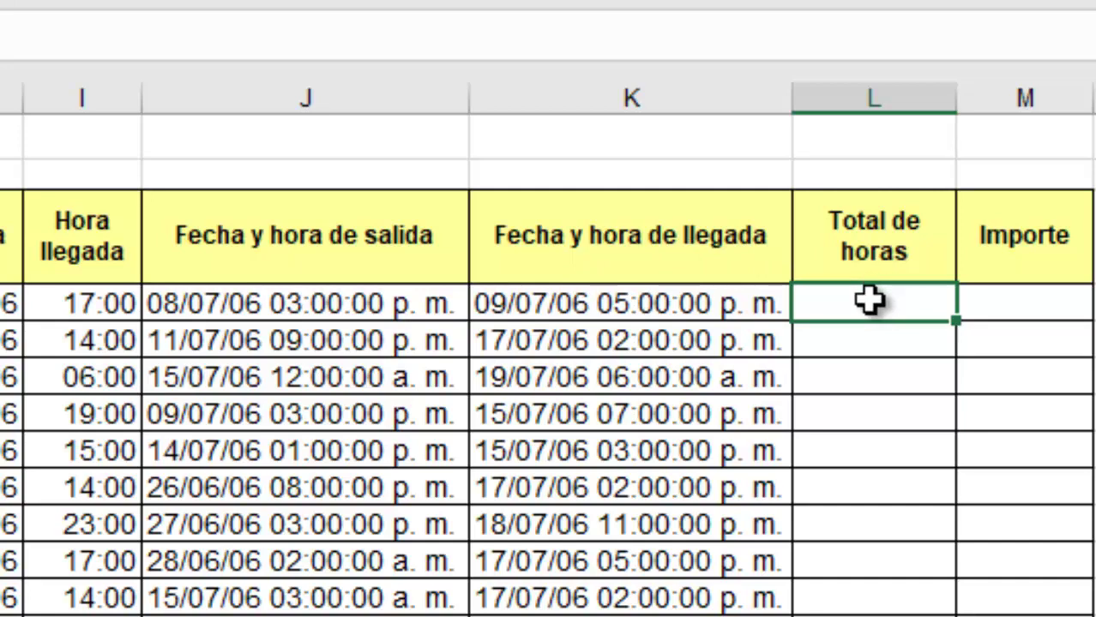
Step: Type =ENTERO((K4-J4)*24 in L4 to get the first trip's whole hours
type("=ent")
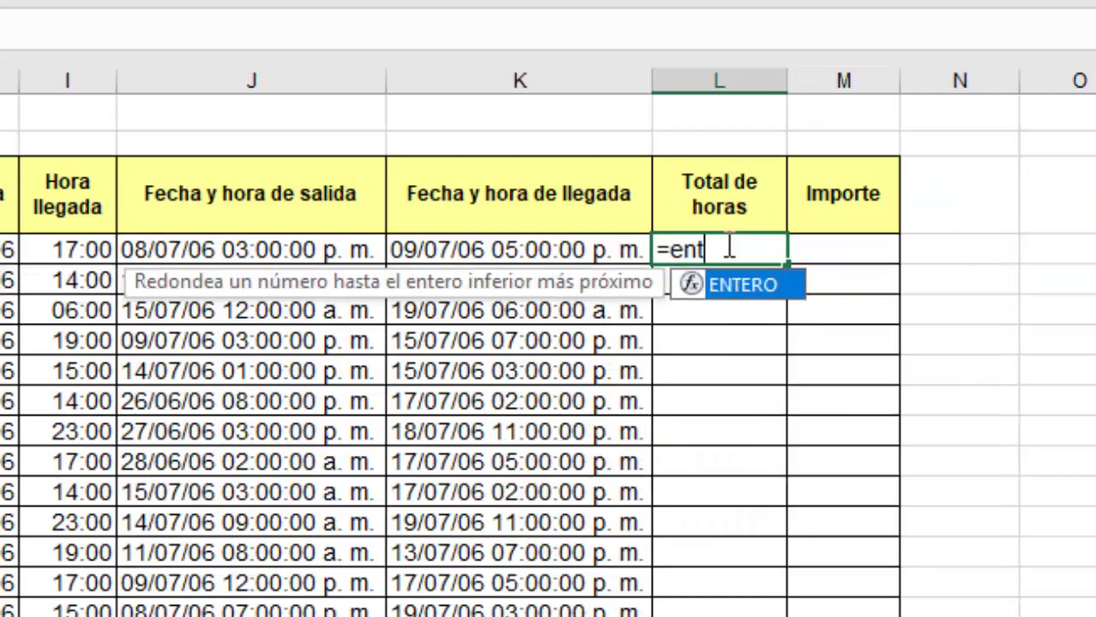
double_click(771, 286)
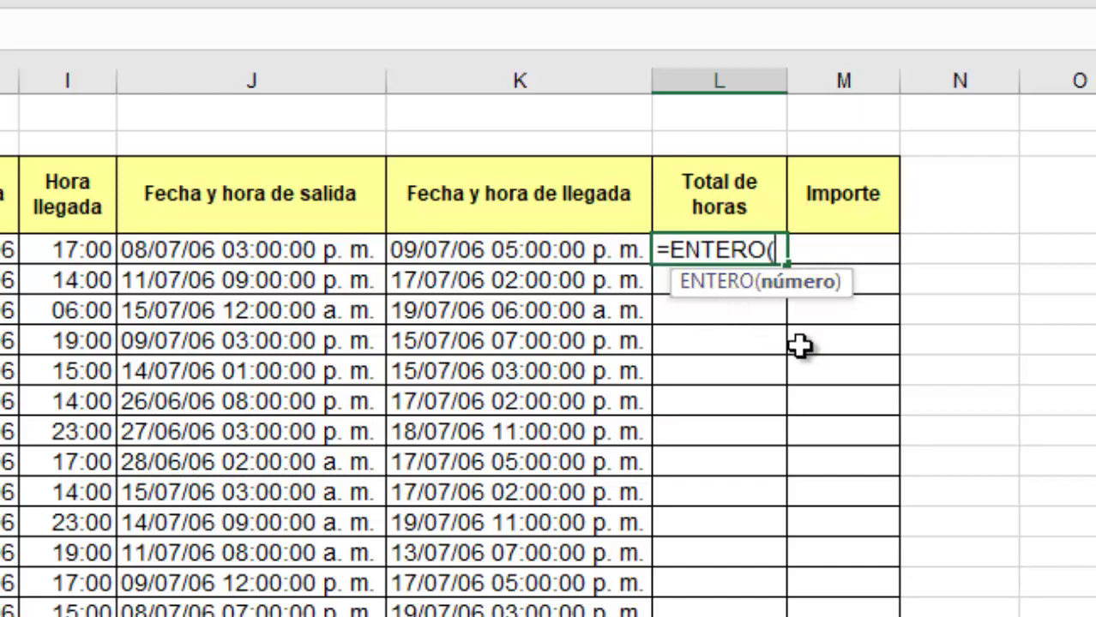
type("(")
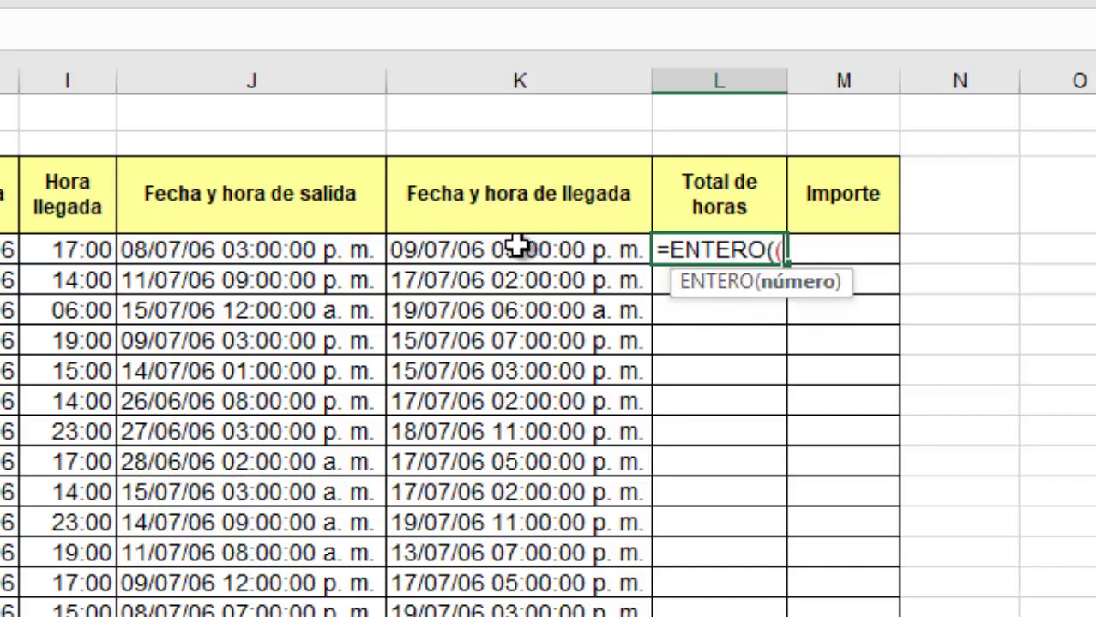
left_click(518, 246)
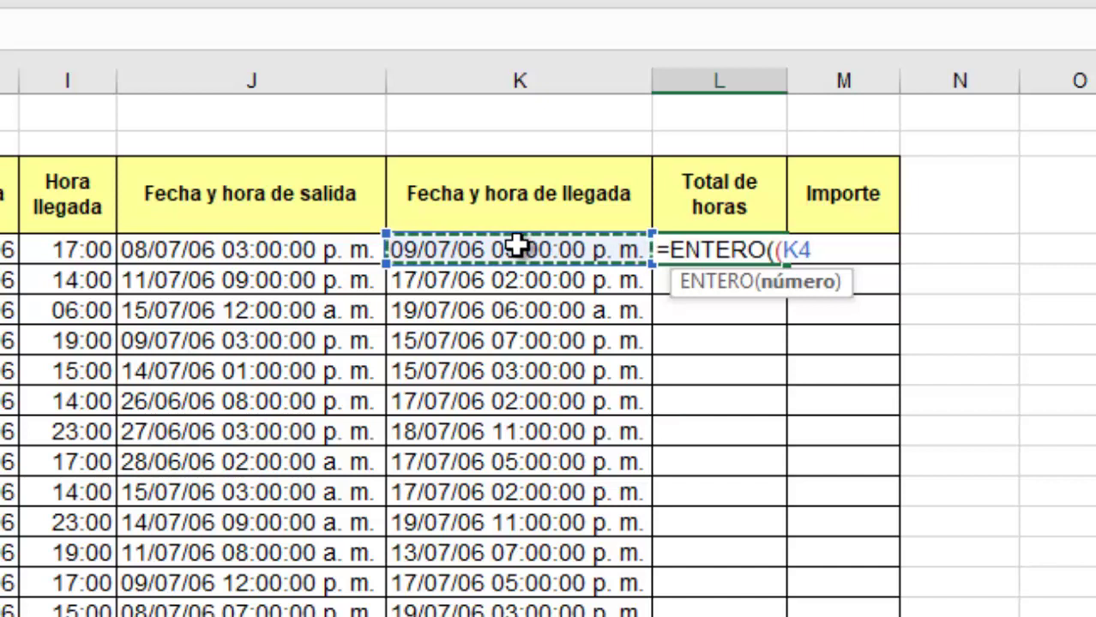
type("-")
left_click(287, 248)
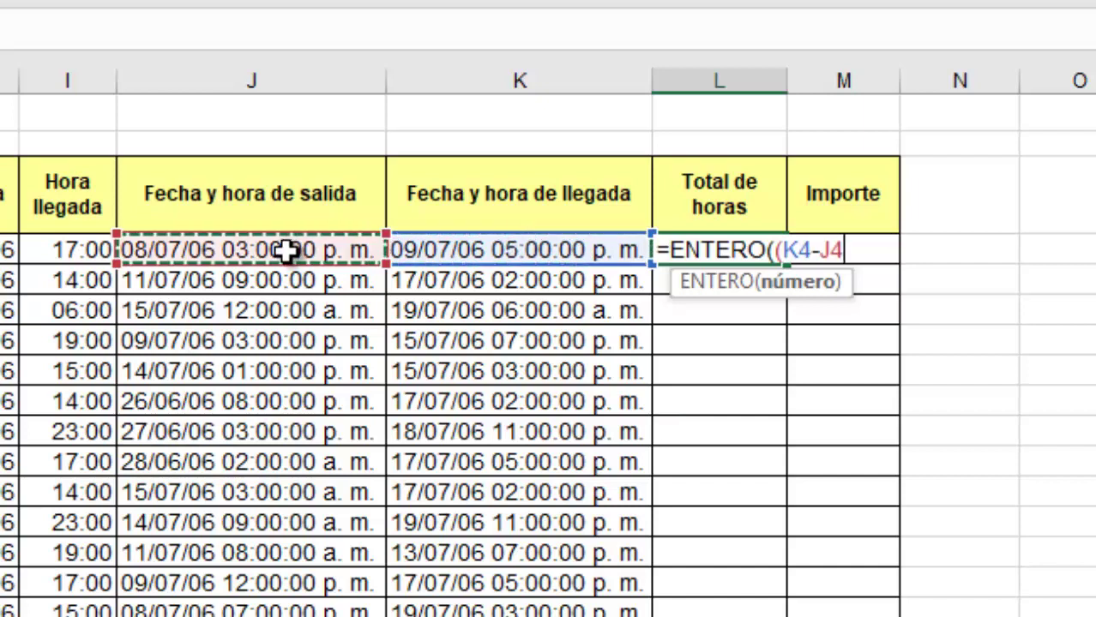
type(")")
type("*24")
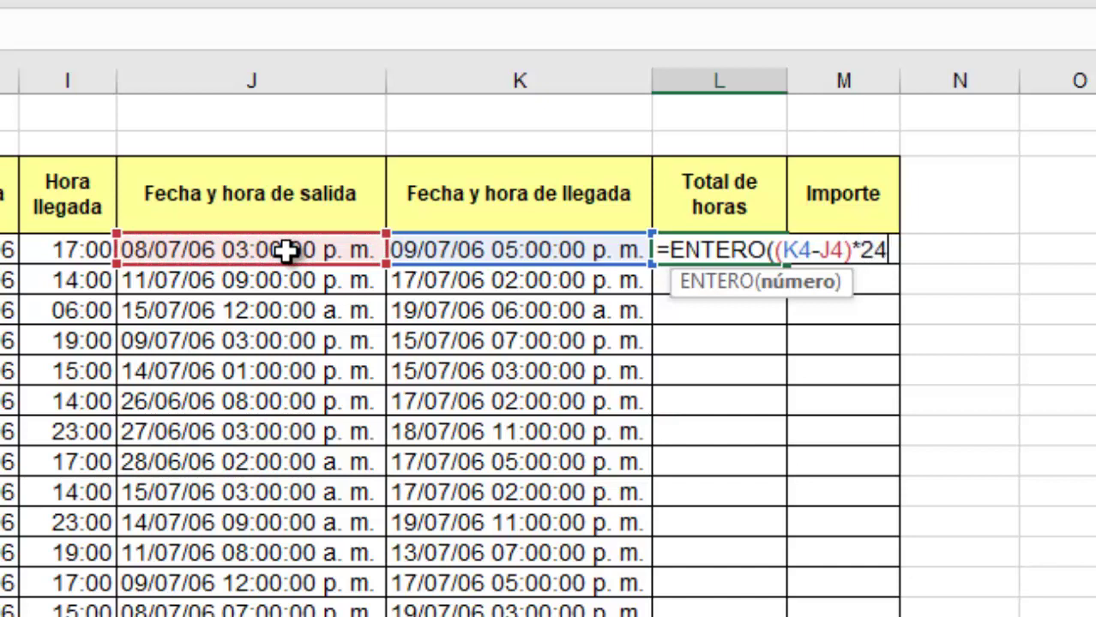
type(")")
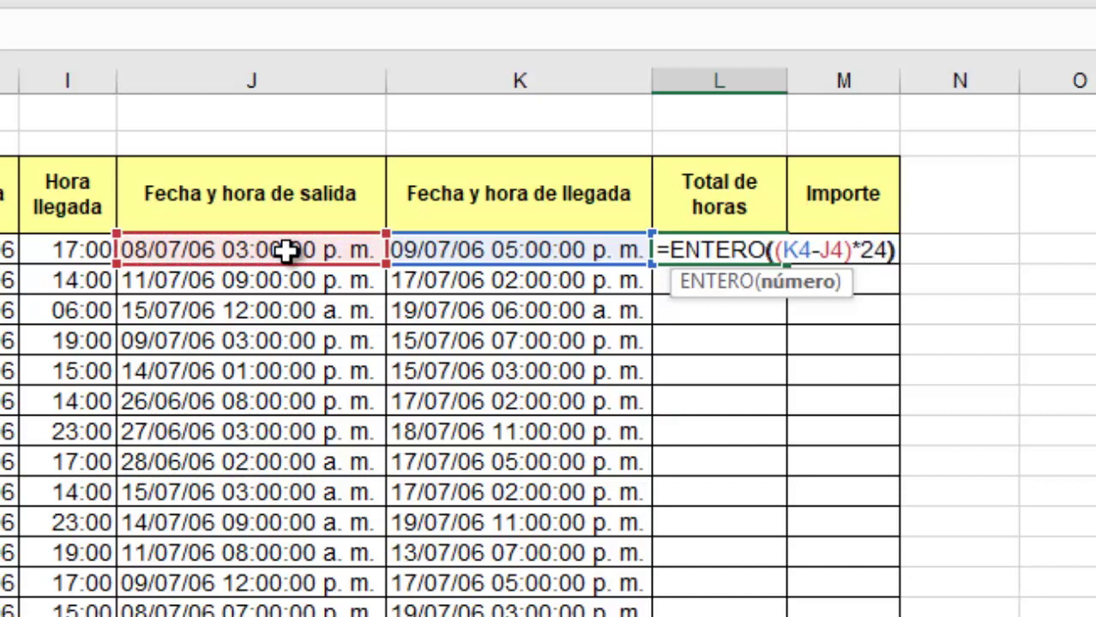
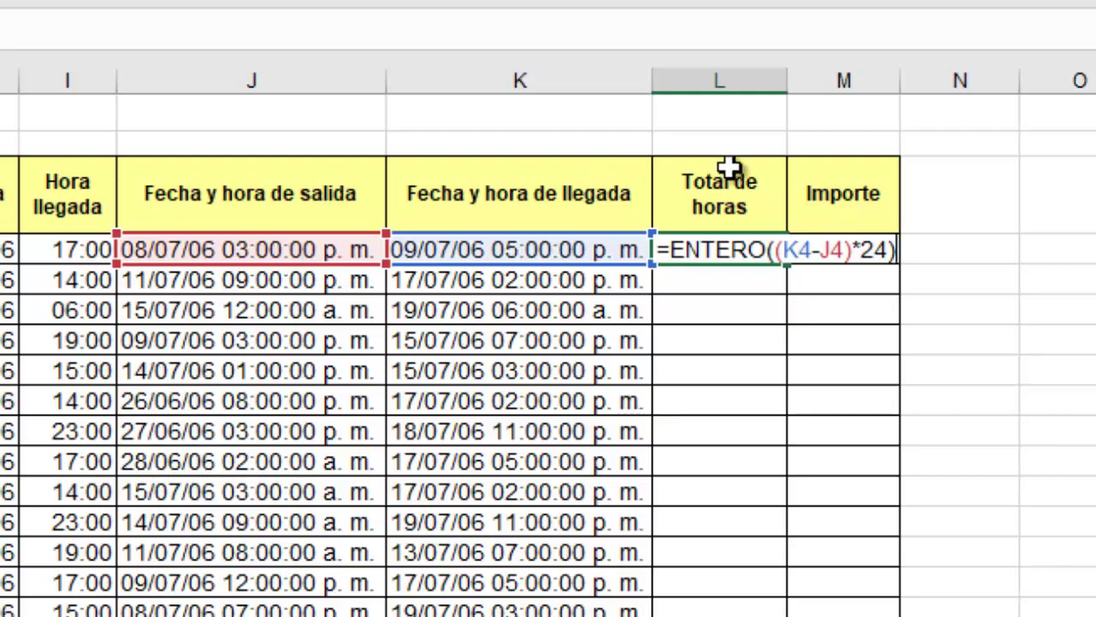
Step: Commit =ENTERO((K4-J4)*24) in L4, giving the first trip's whole hours between 15:00 and 17:00
key("Return")
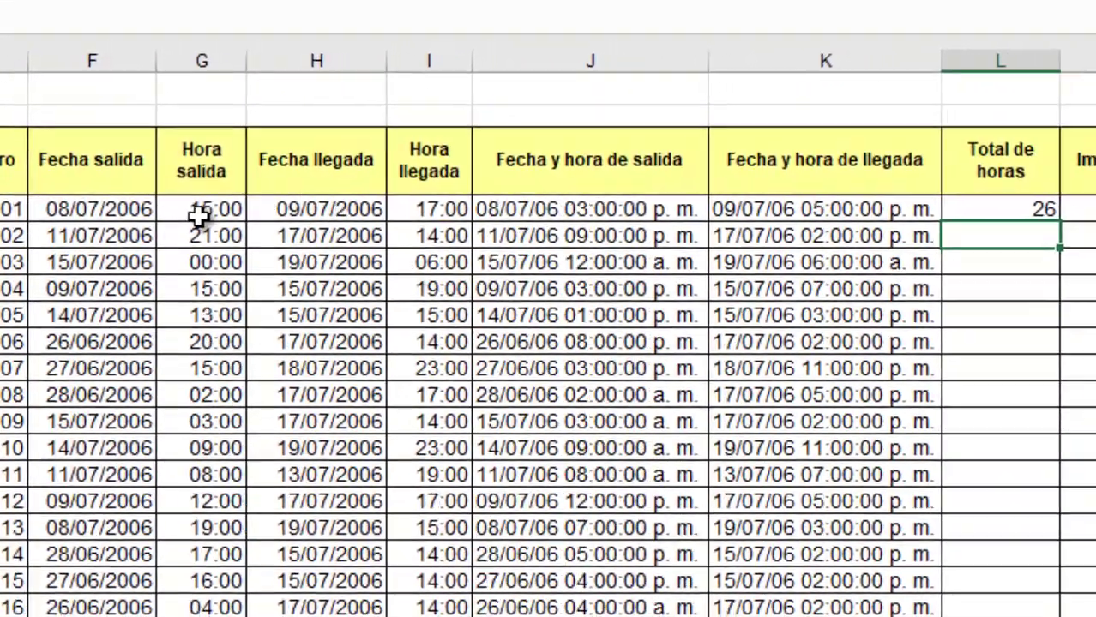
left_click(199, 229)
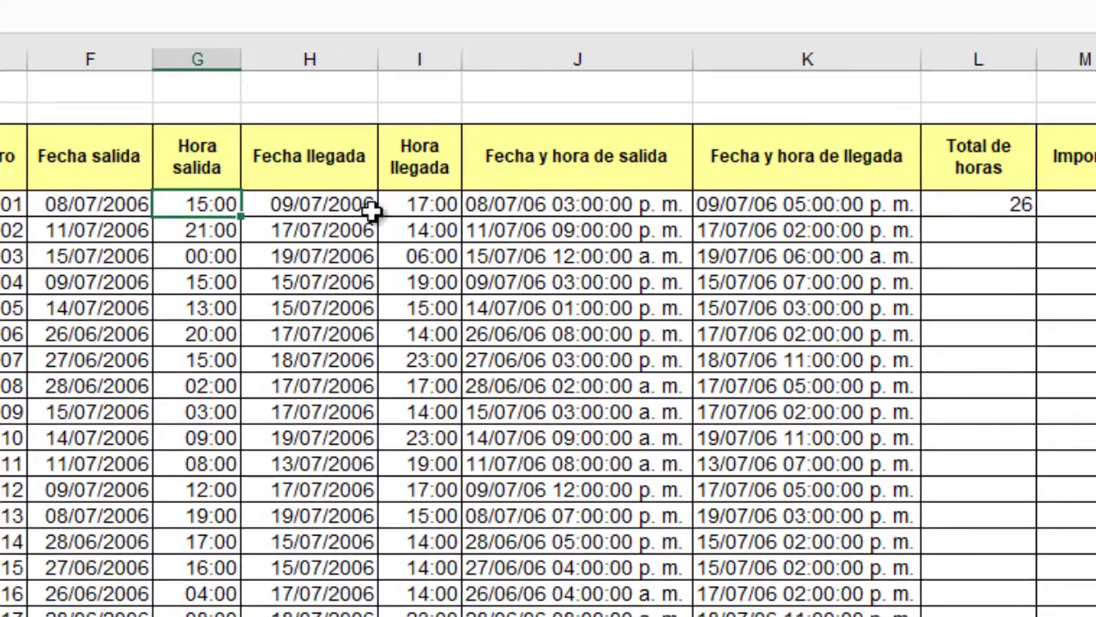
left_click(430, 200)
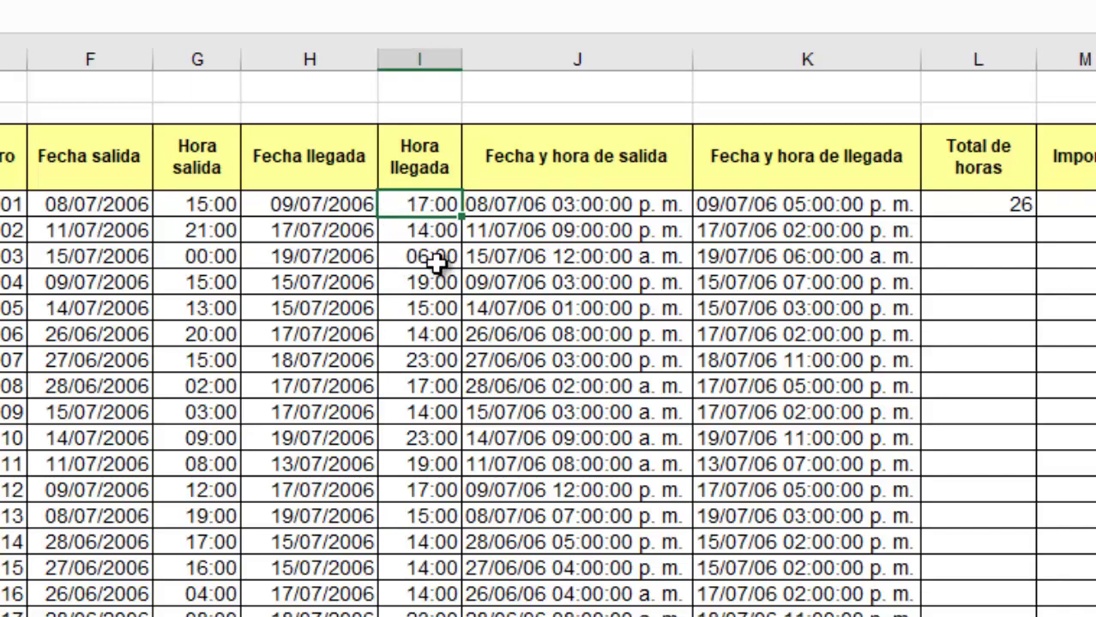
Step: Copy the hours formula from L4 down the Total de horas column and review results such as 137
left_click(984, 211)
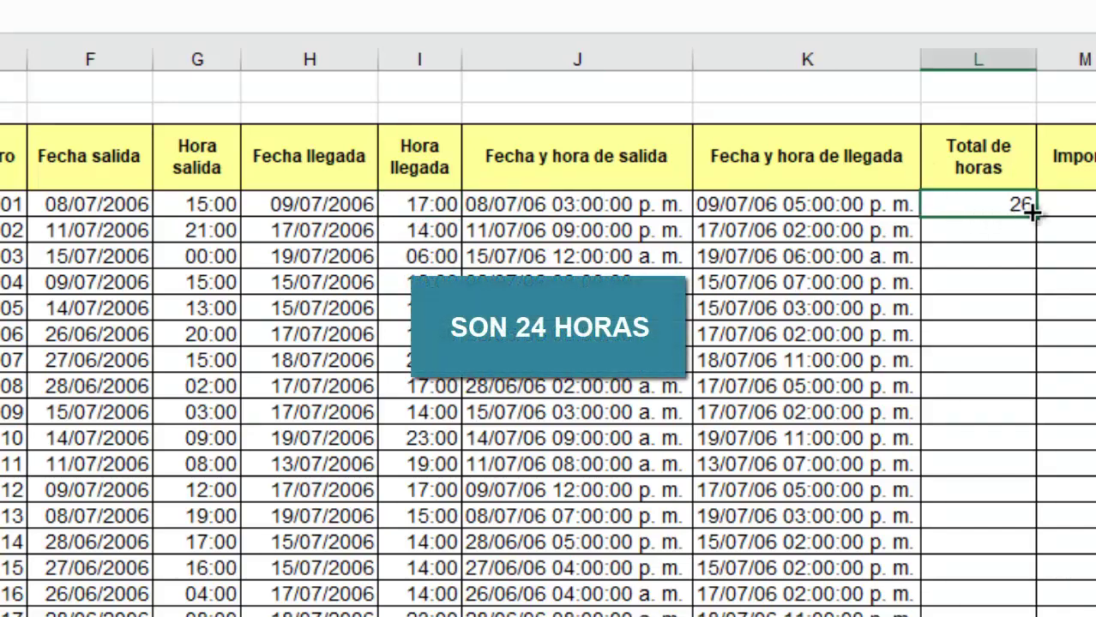
double_click(1037, 216)
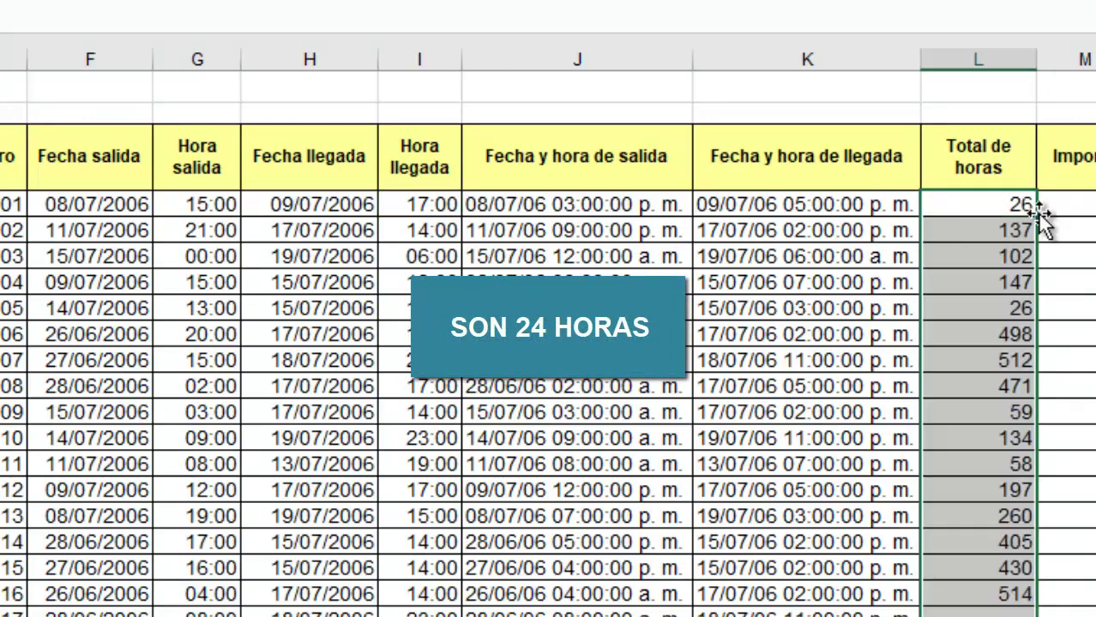
left_click(995, 245)
key("Down")
key("Down")
key("Down")
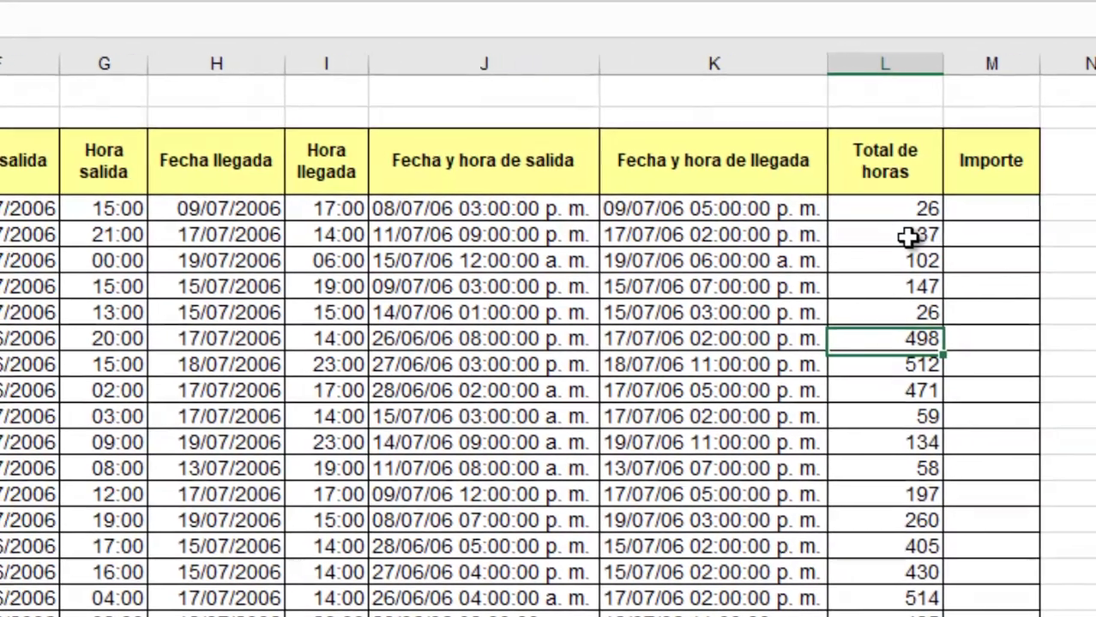
key("Up")
key("Up")
key("Up")
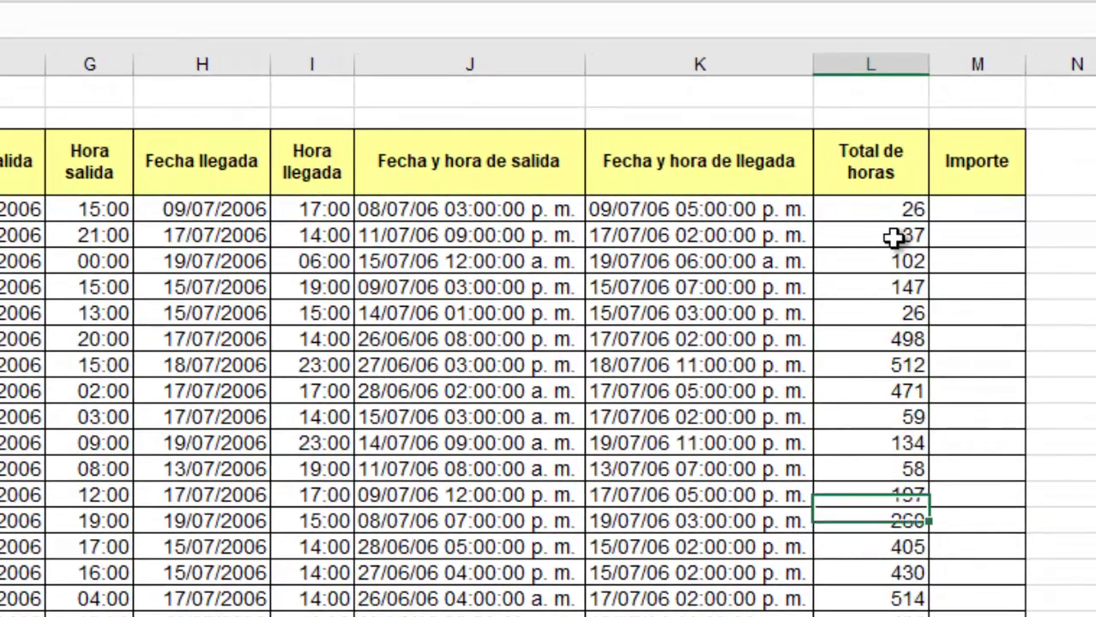
key("Up")
key("Up")
key("Up")
key("Up")
left_click(895, 237)
key("Up")
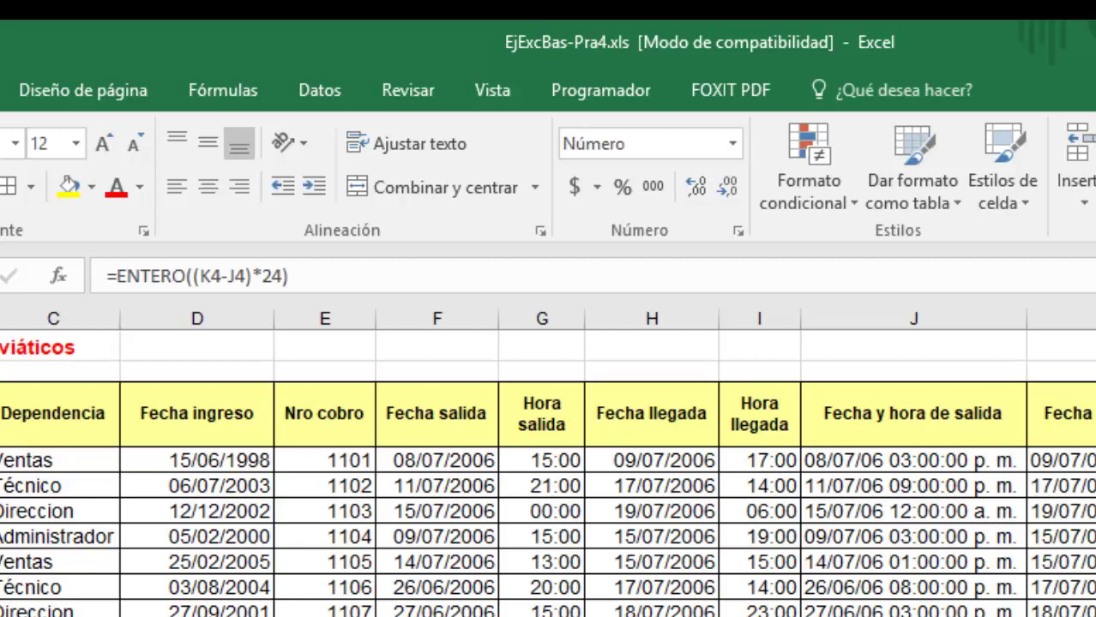
Step: Enter the rate 20 in J1 beside the Viáticos title and left-align it
left_click(902, 353)
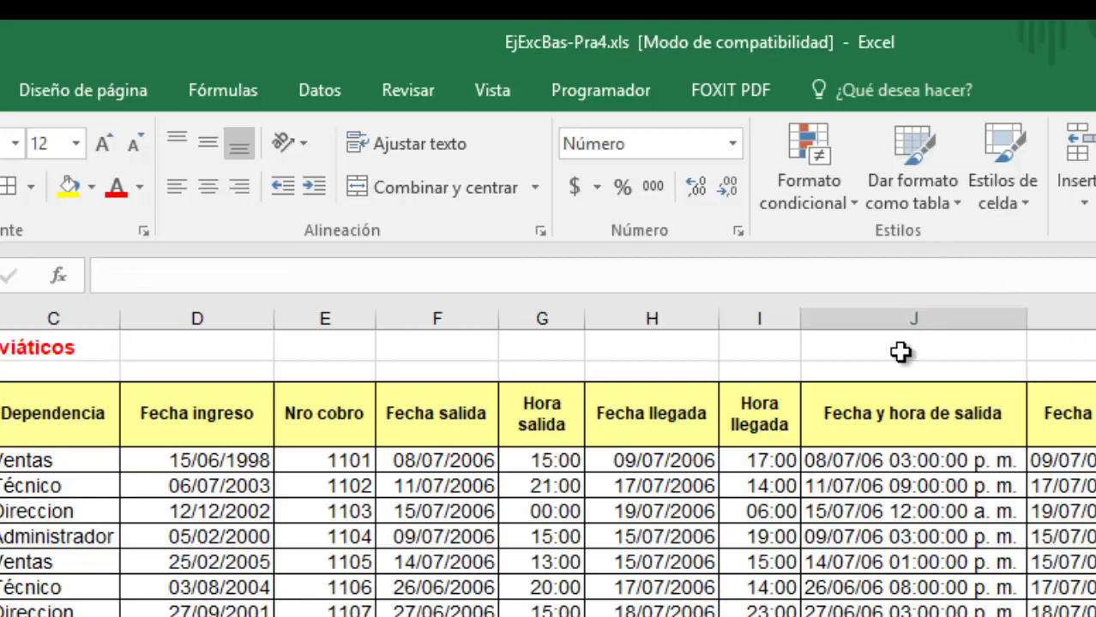
type("2")
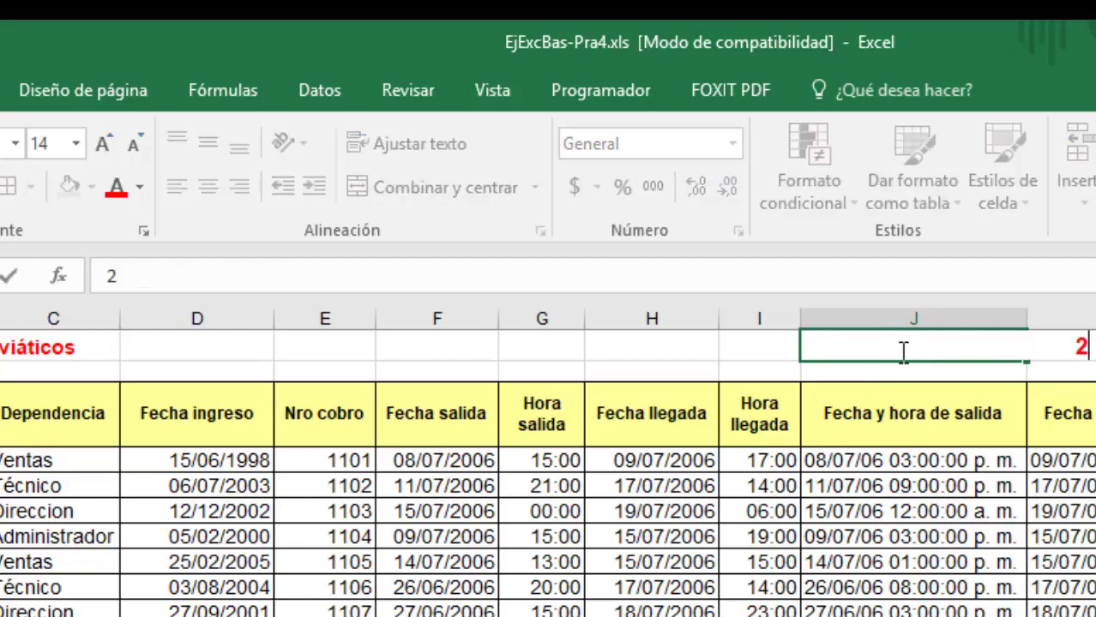
type("0")
key("Return")
left_click(942, 343)
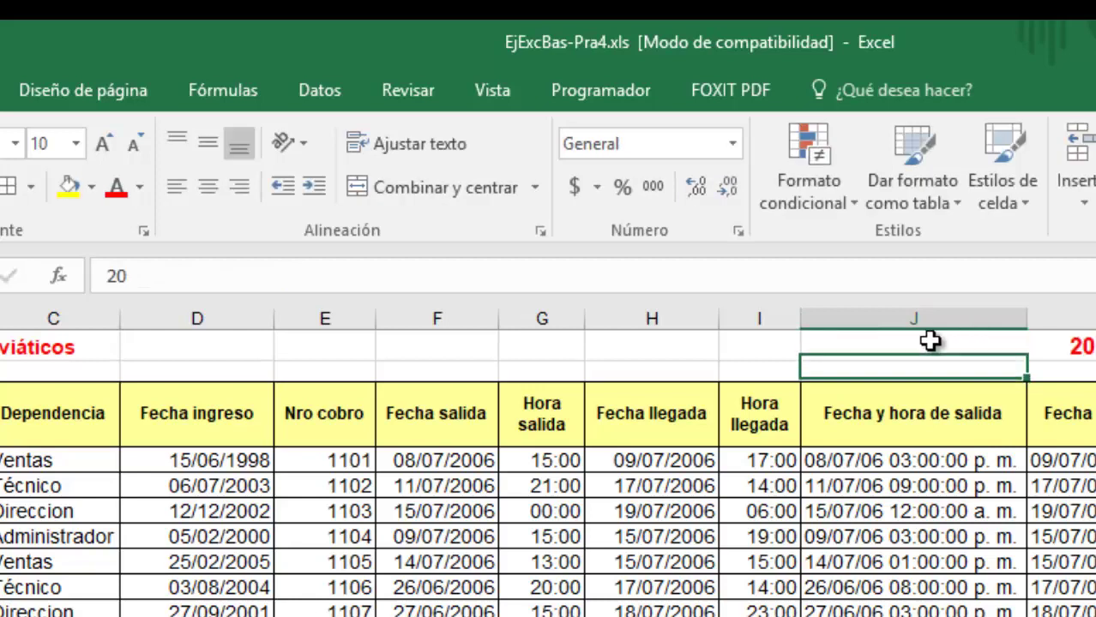
left_click(181, 180)
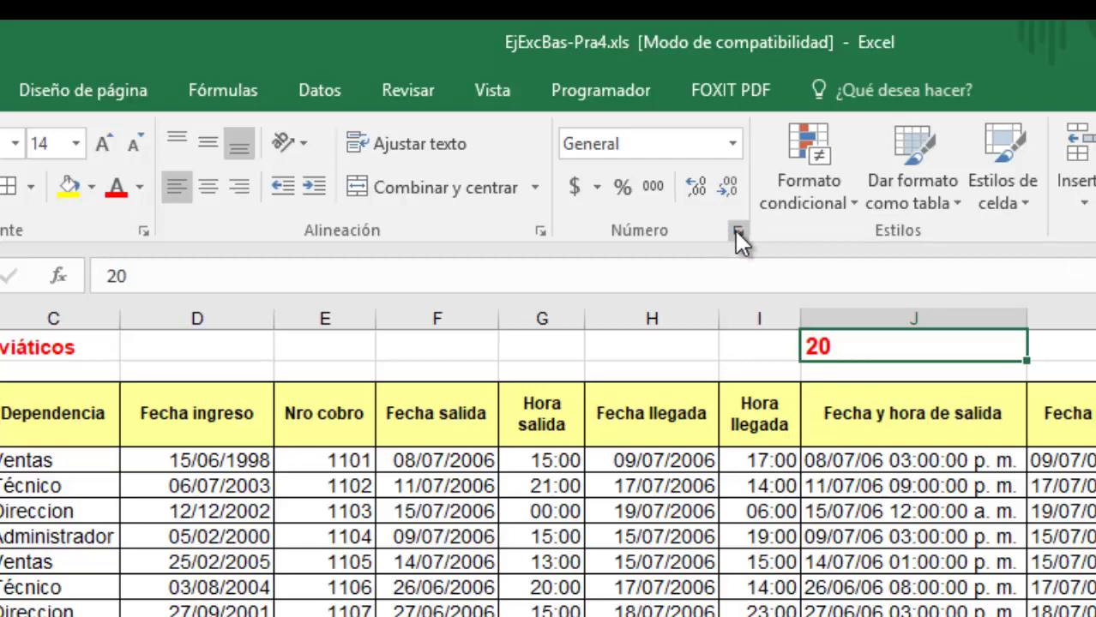
Step: Apply Moneda currency format with 2 decimals to J1 so the rate shows $20.00
left_click(737, 231)
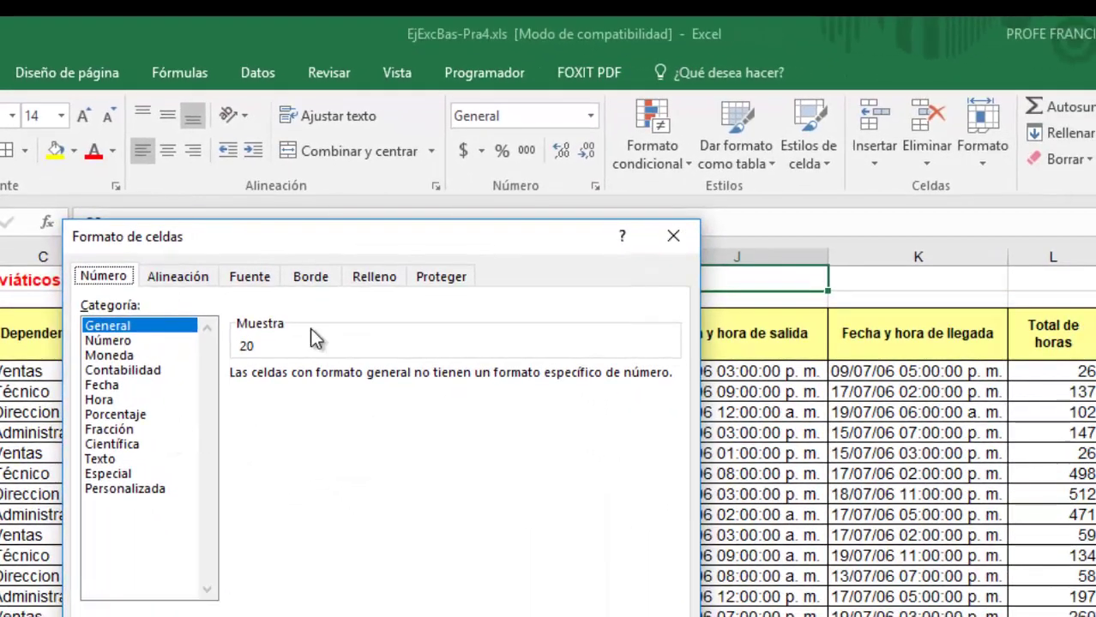
left_click_drag(150, 223, 786, 265)
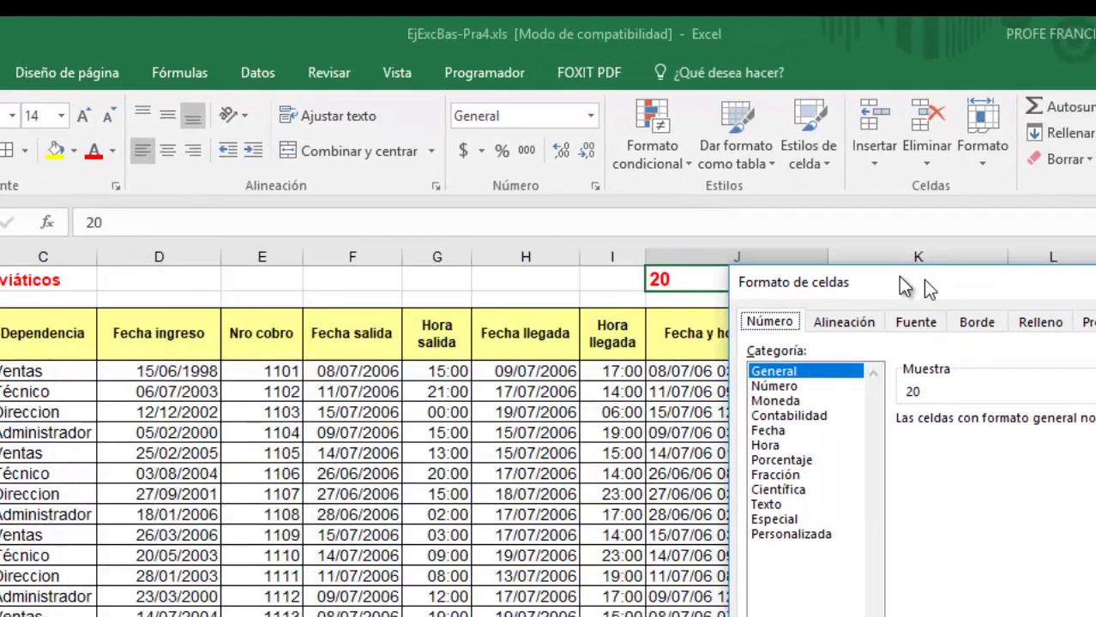
left_click(747, 396)
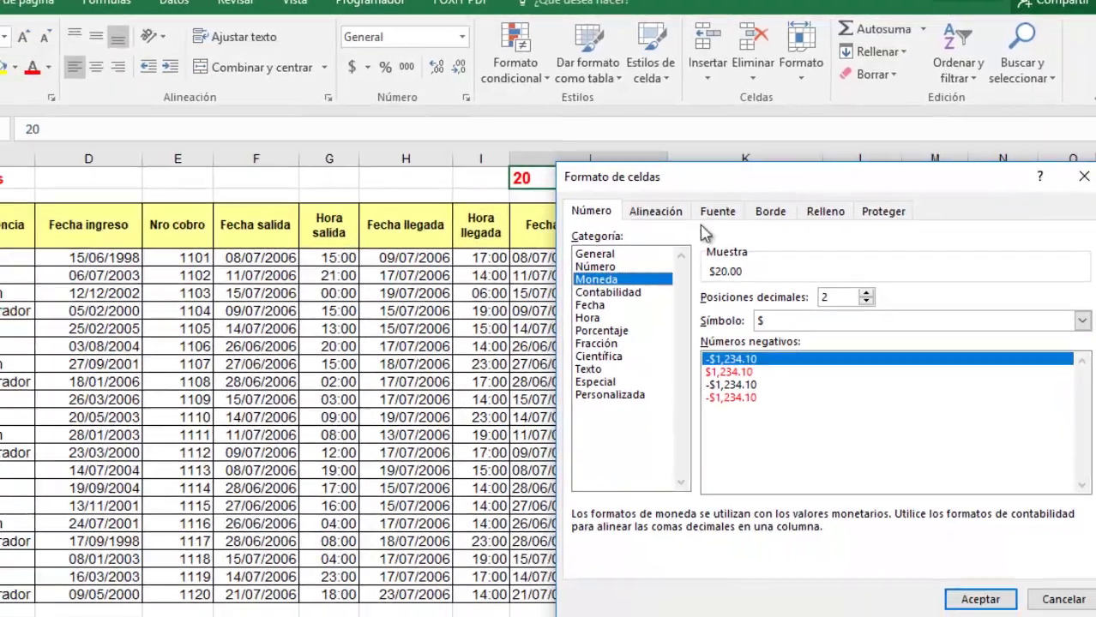
left_click_drag(802, 194, 622, 221)
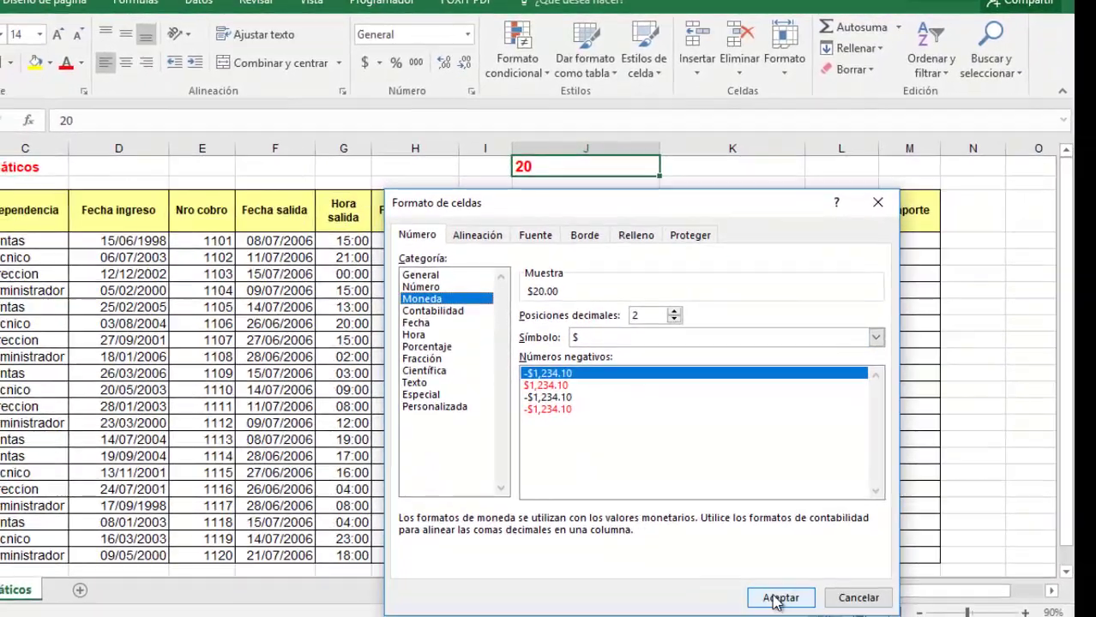
left_click(791, 614)
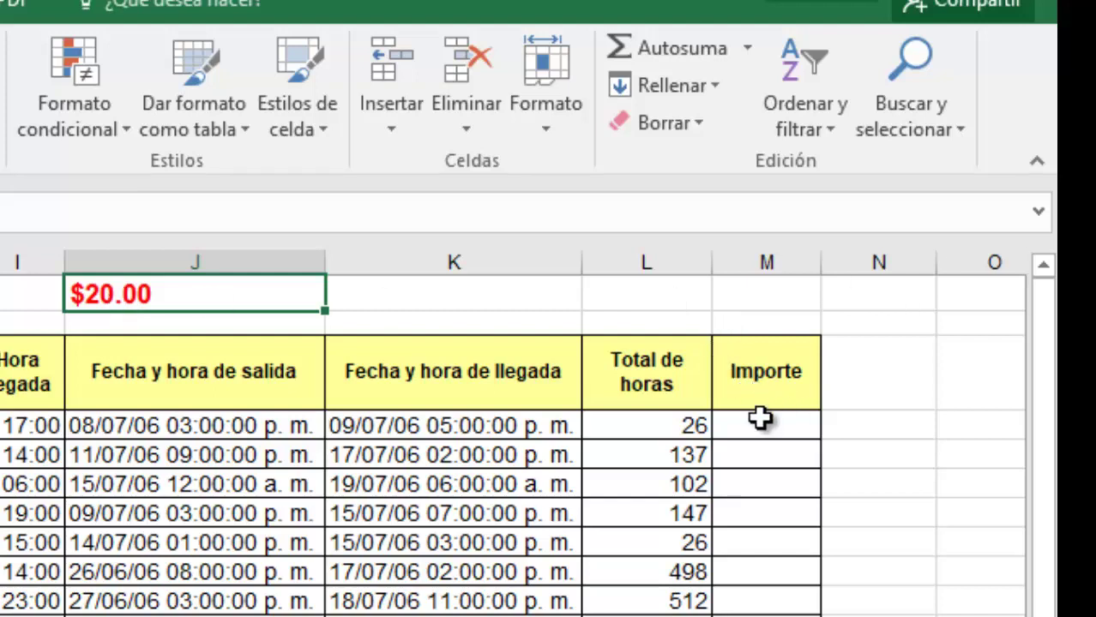
Step: Look over the Importe header, the first trip's 26 hours and the $20.00 rate cell
left_click(753, 392)
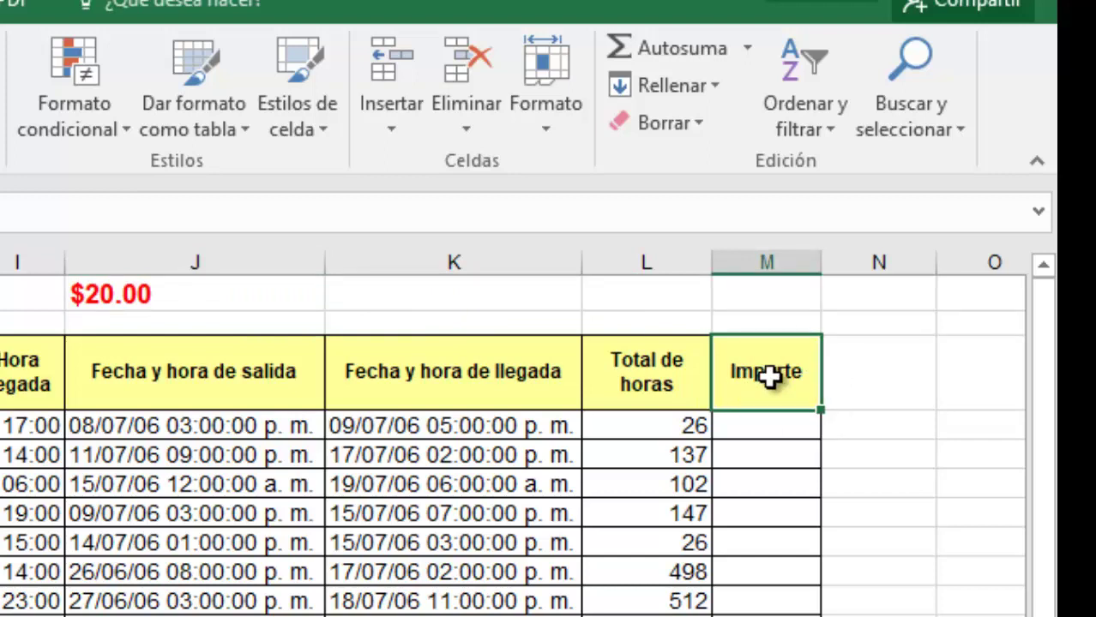
left_click(676, 423)
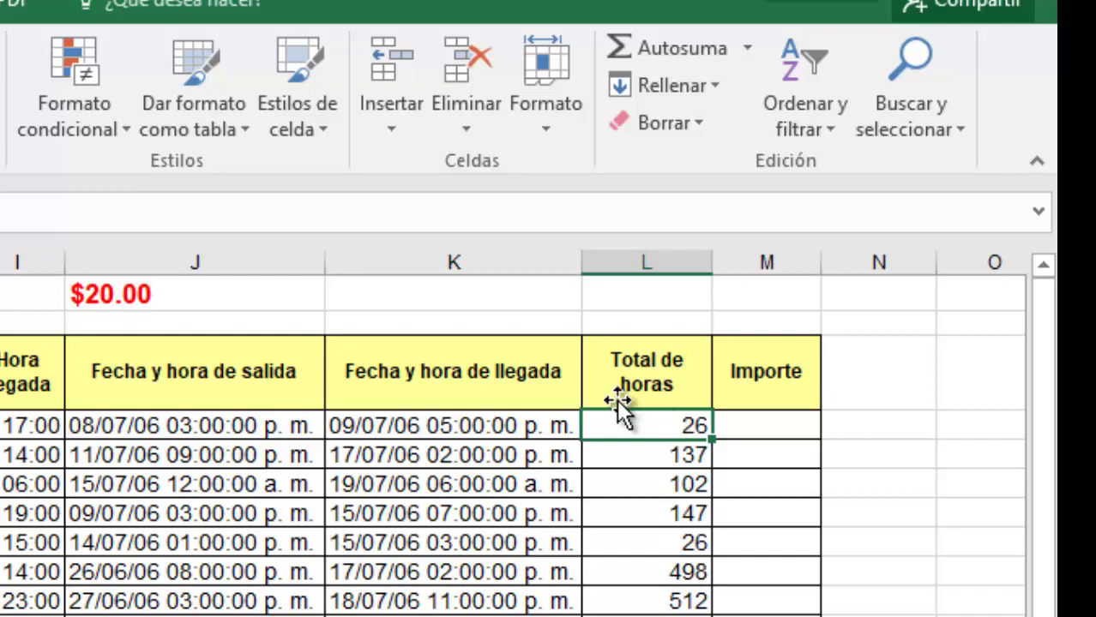
left_click(130, 302)
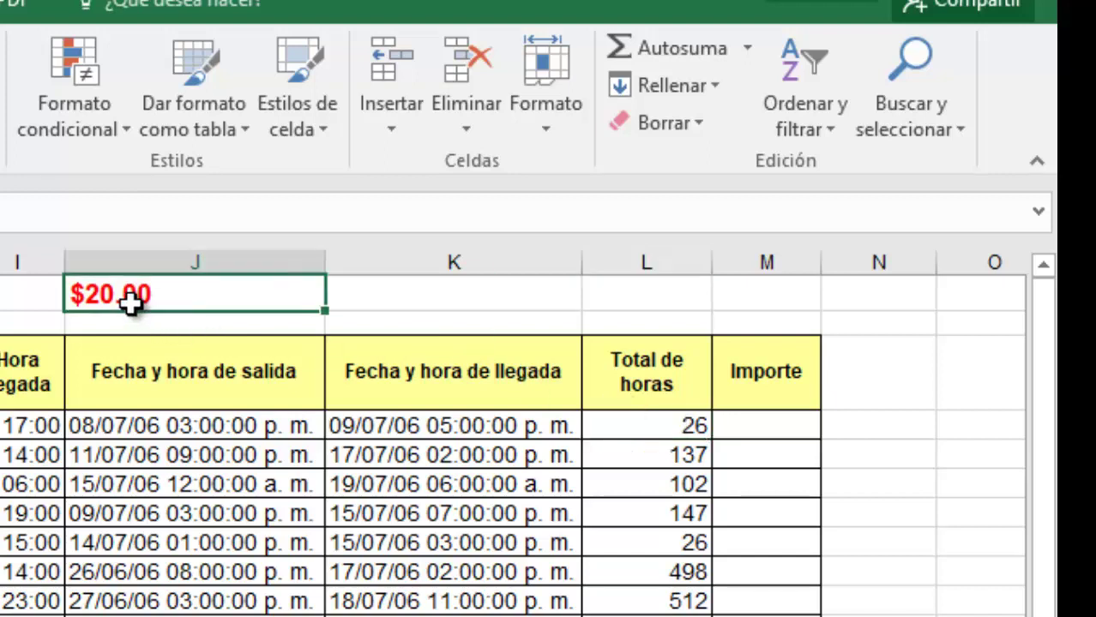
left_click(675, 426)
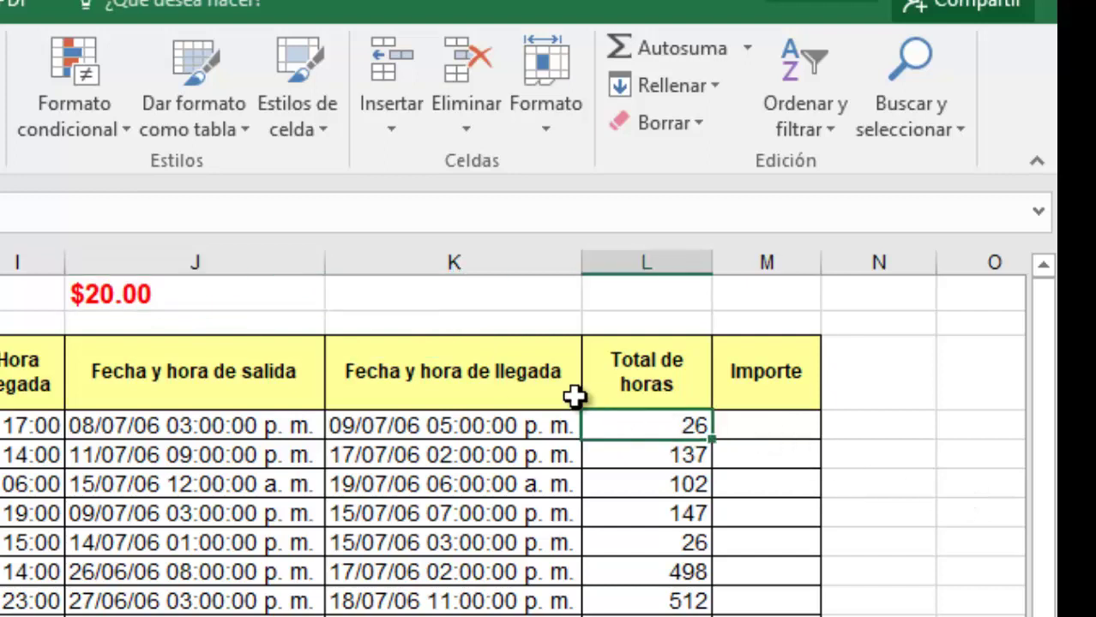
left_click(199, 300)
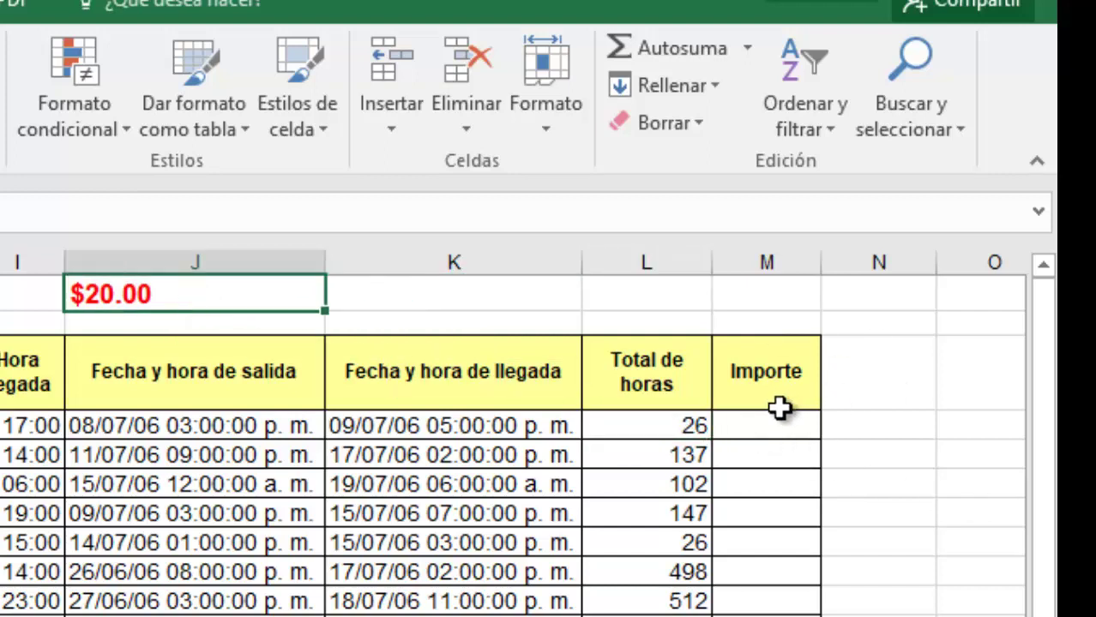
Step: Enter =L4*J1 in M4, giving $520.0 for the first trip
left_click(746, 426)
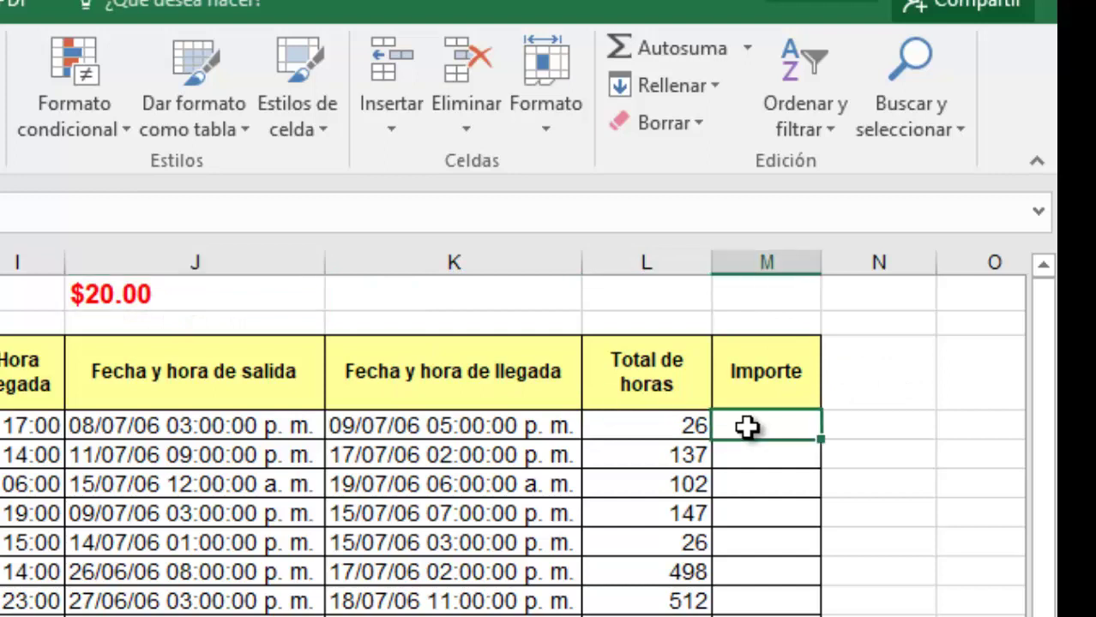
type("=")
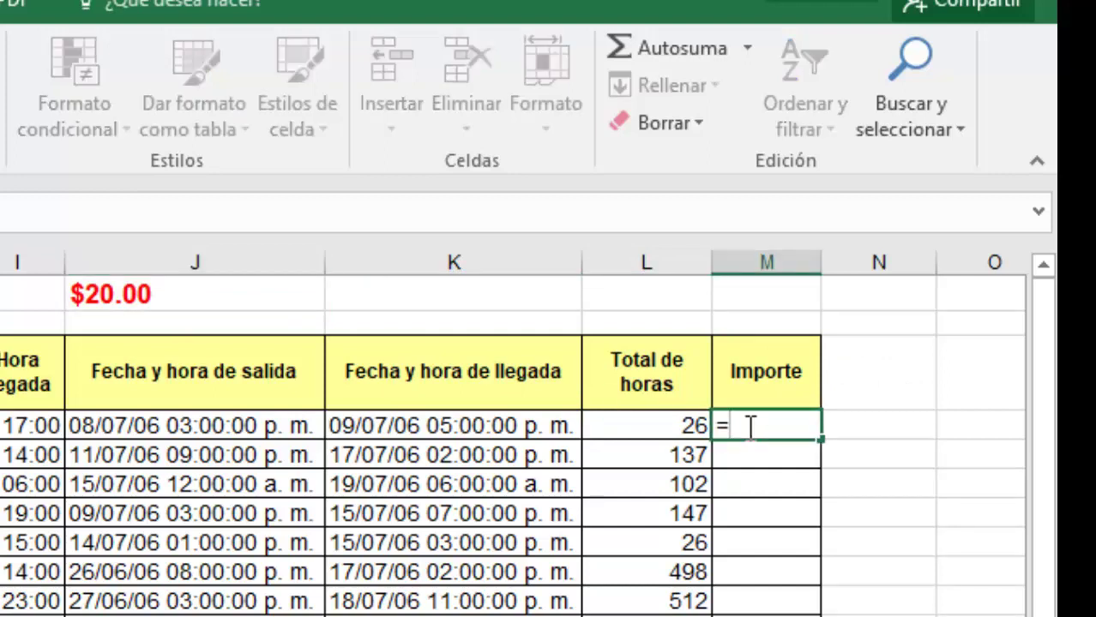
left_click(662, 427)
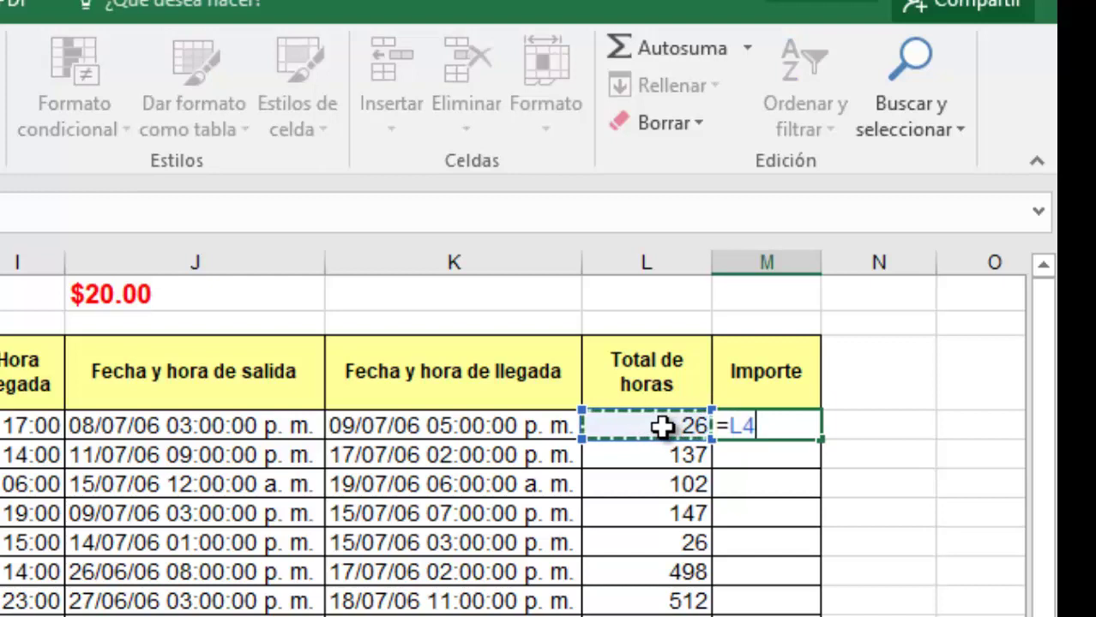
type("*")
left_click(228, 296)
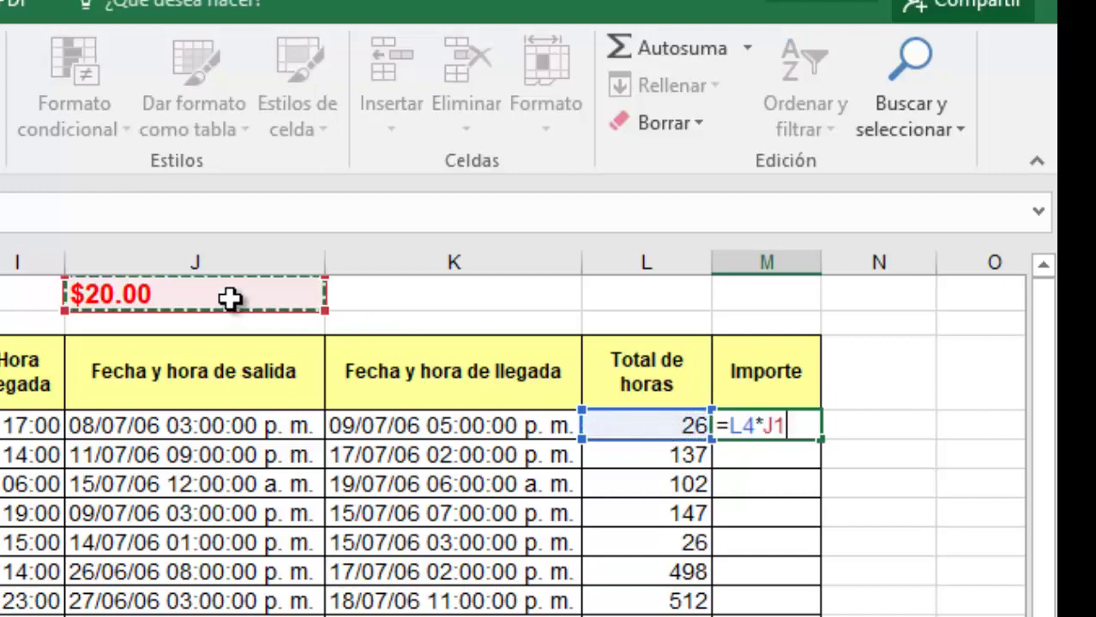
key("Return")
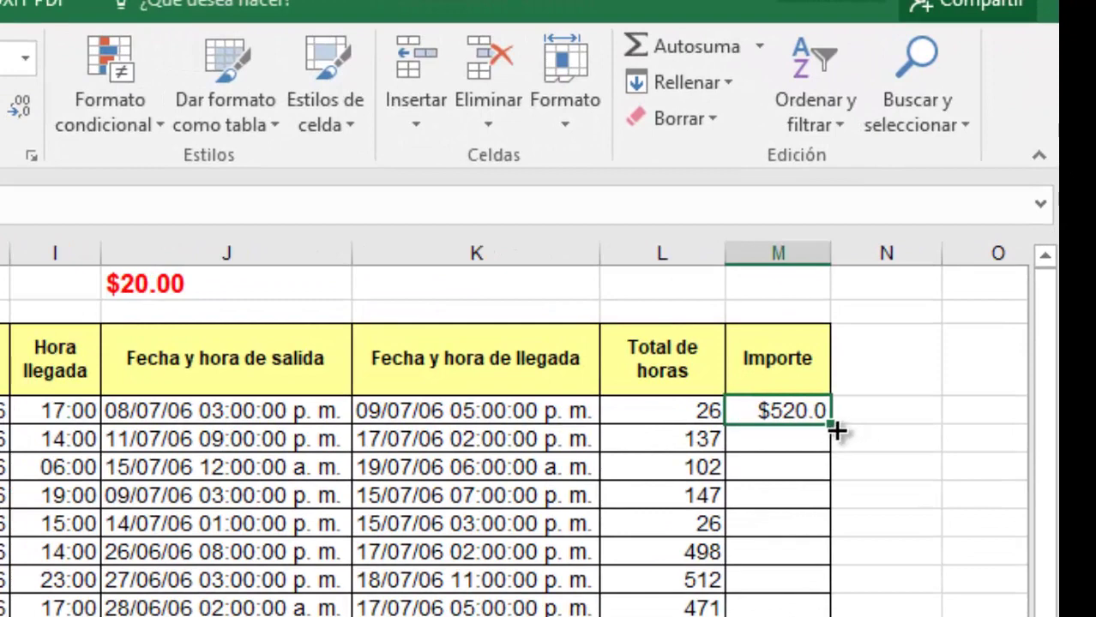
double_click(837, 431)
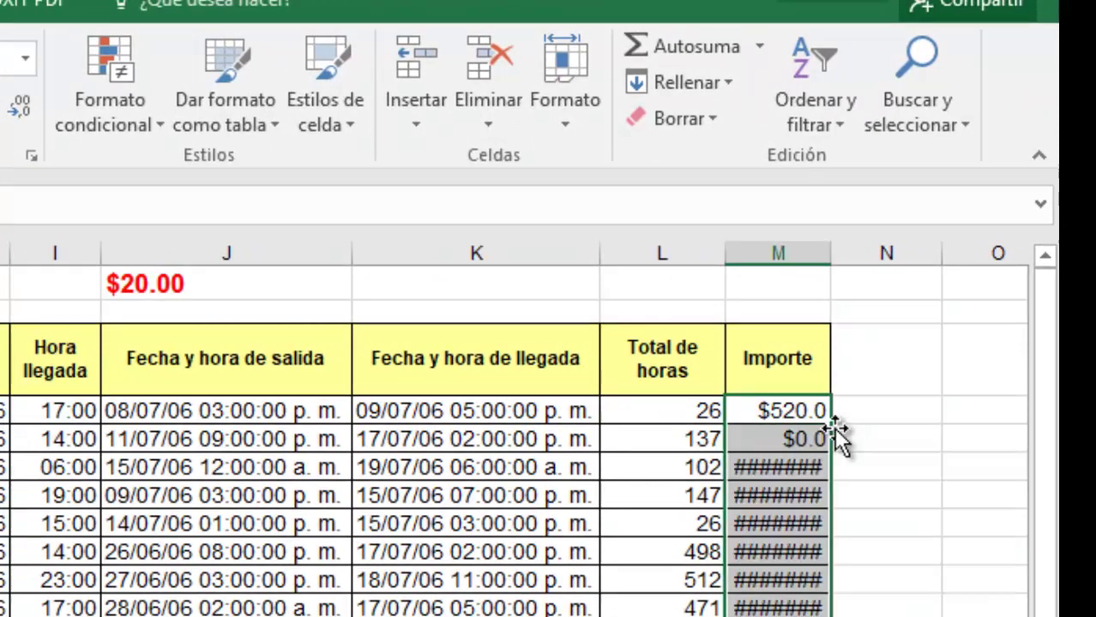
left_click_drag(828, 253, 828, 253)
double_click(827, 253)
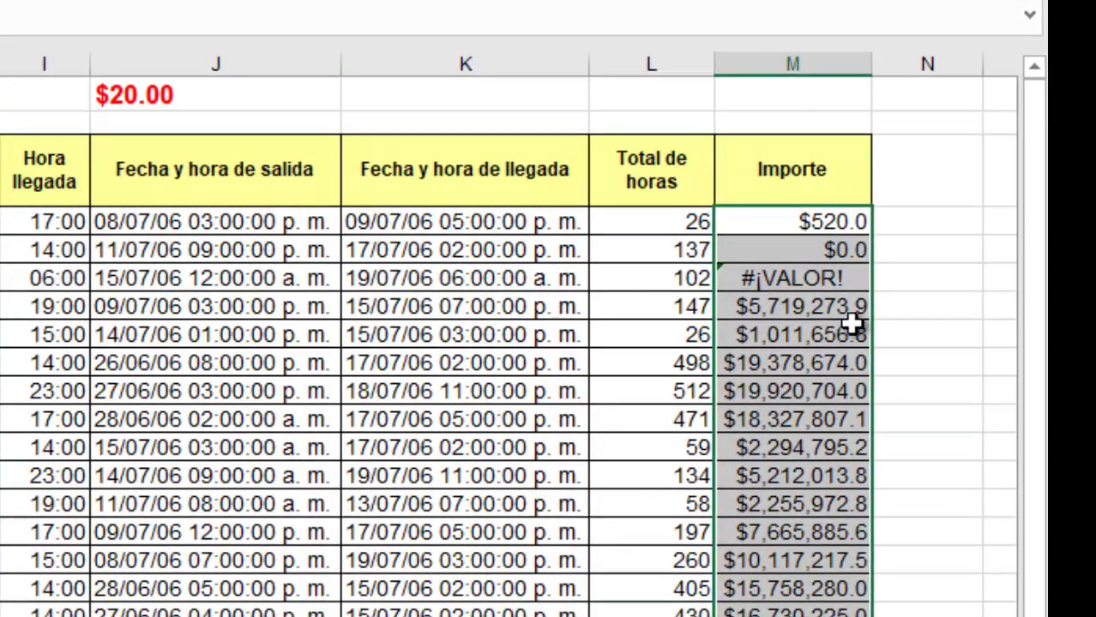
left_click(809, 224)
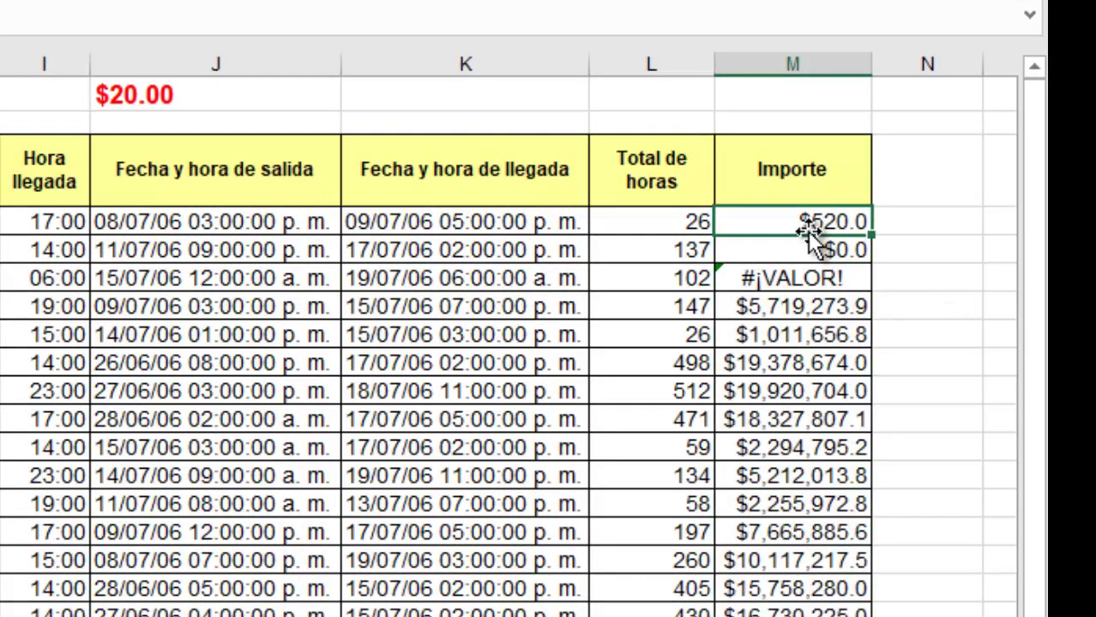
left_click_drag(808, 232, 665, 218)
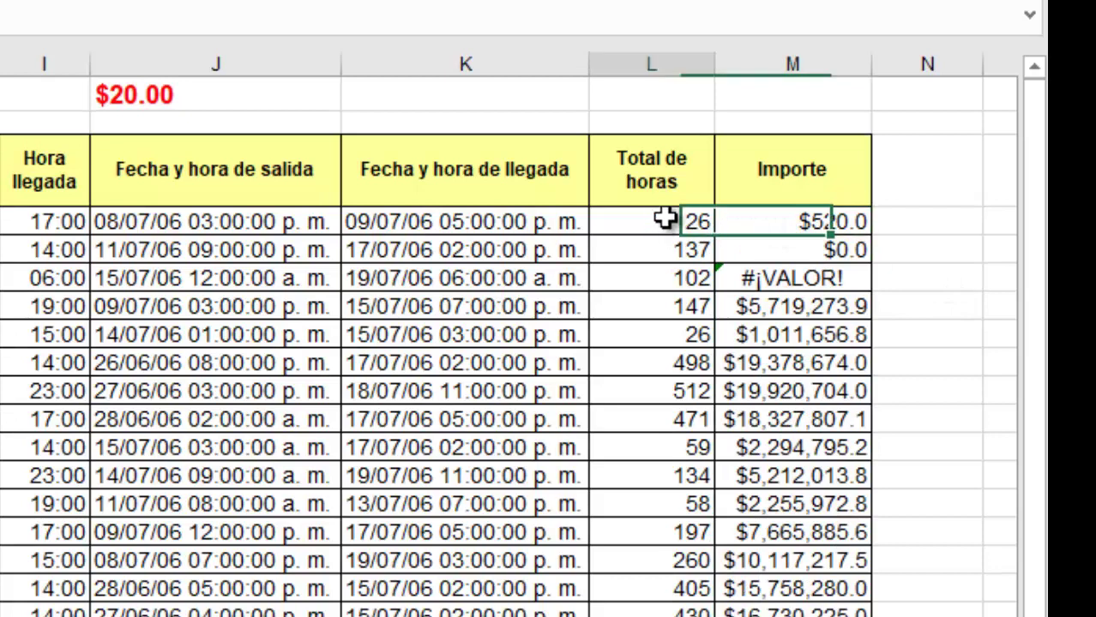
left_click(184, 111)
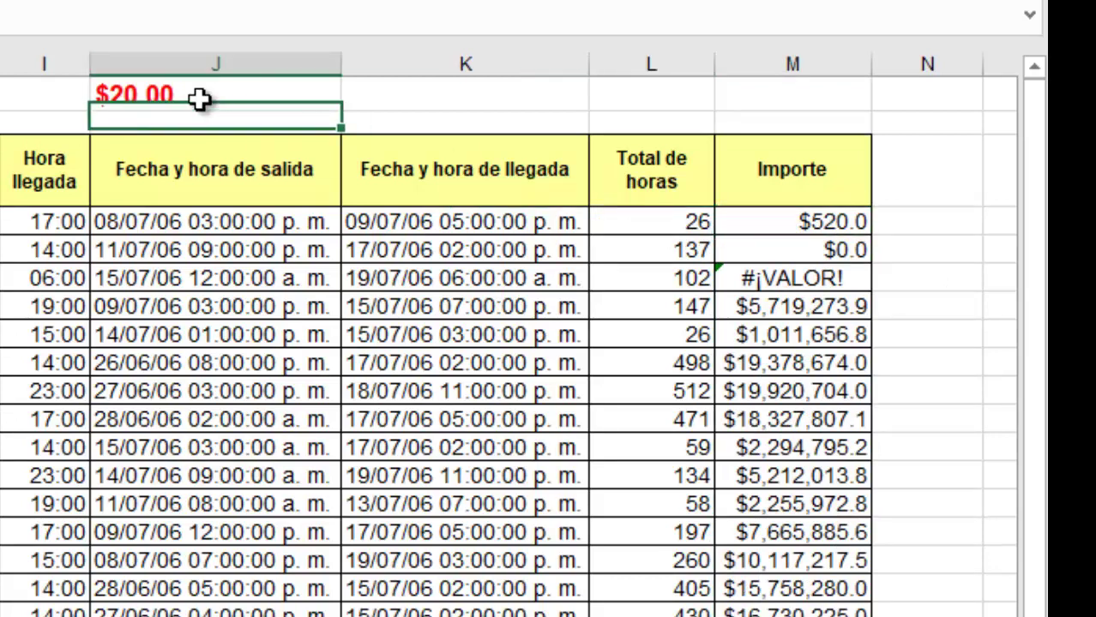
left_click(199, 99)
left_click(798, 224)
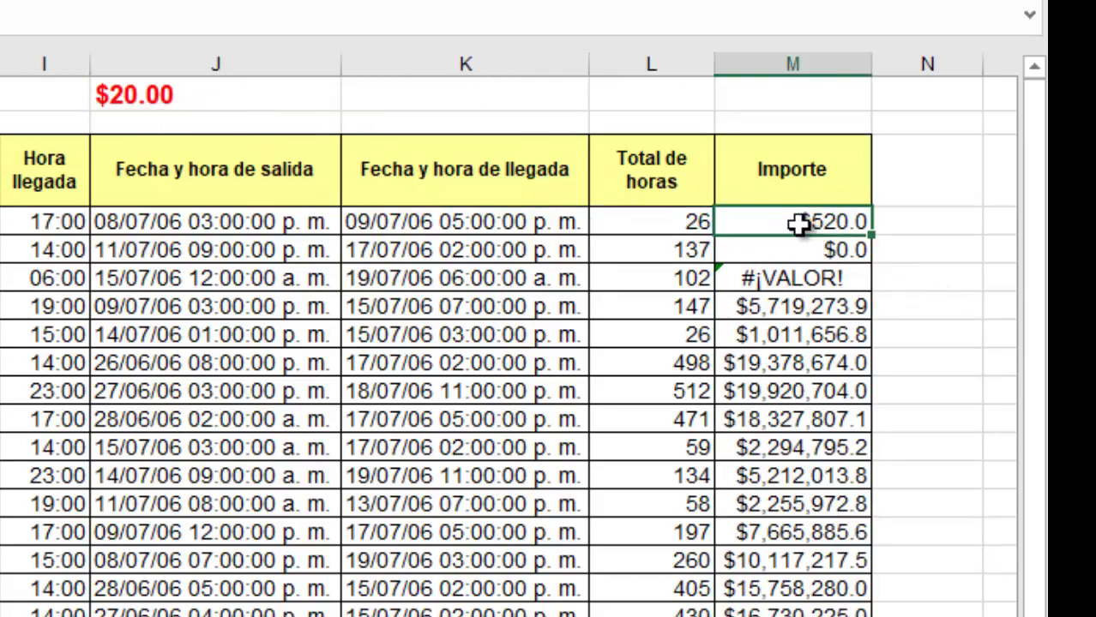
double_click(799, 223)
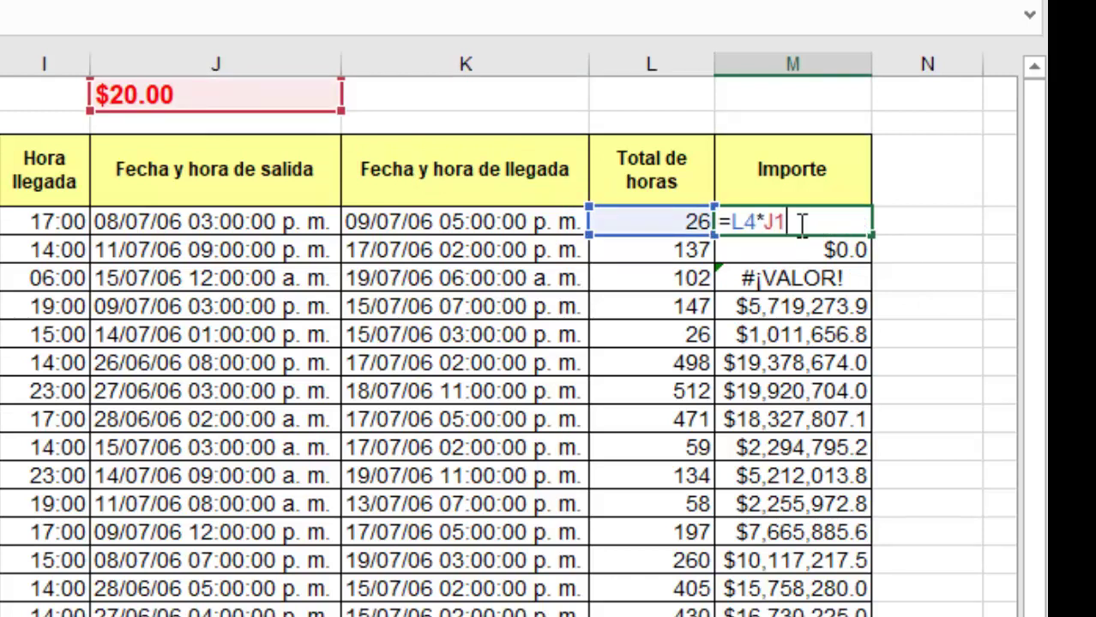
key("Return")
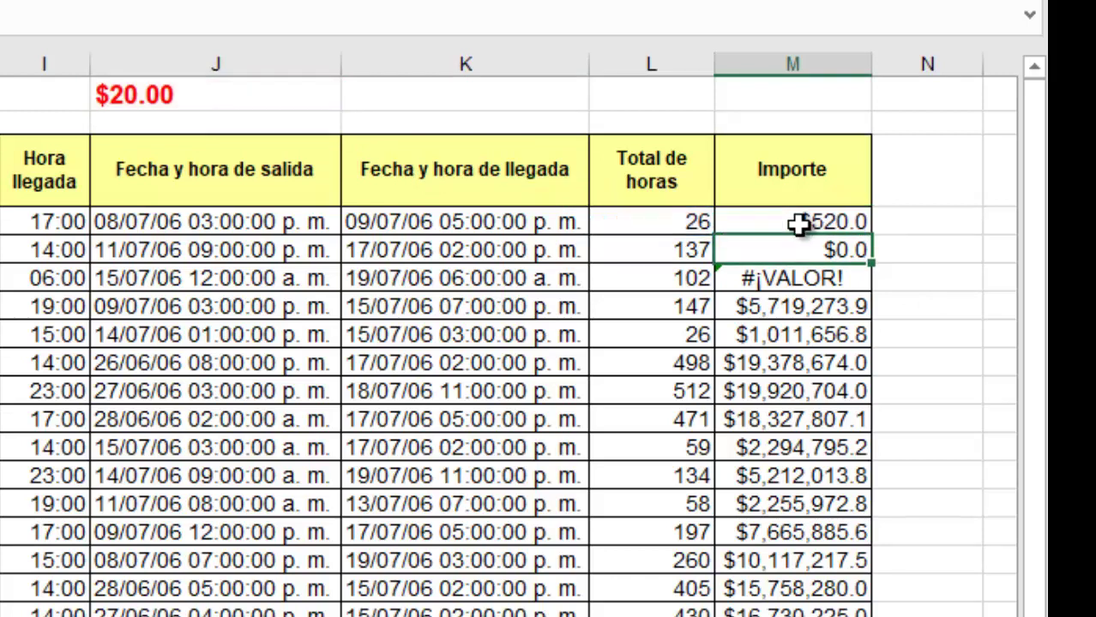
key("F2")
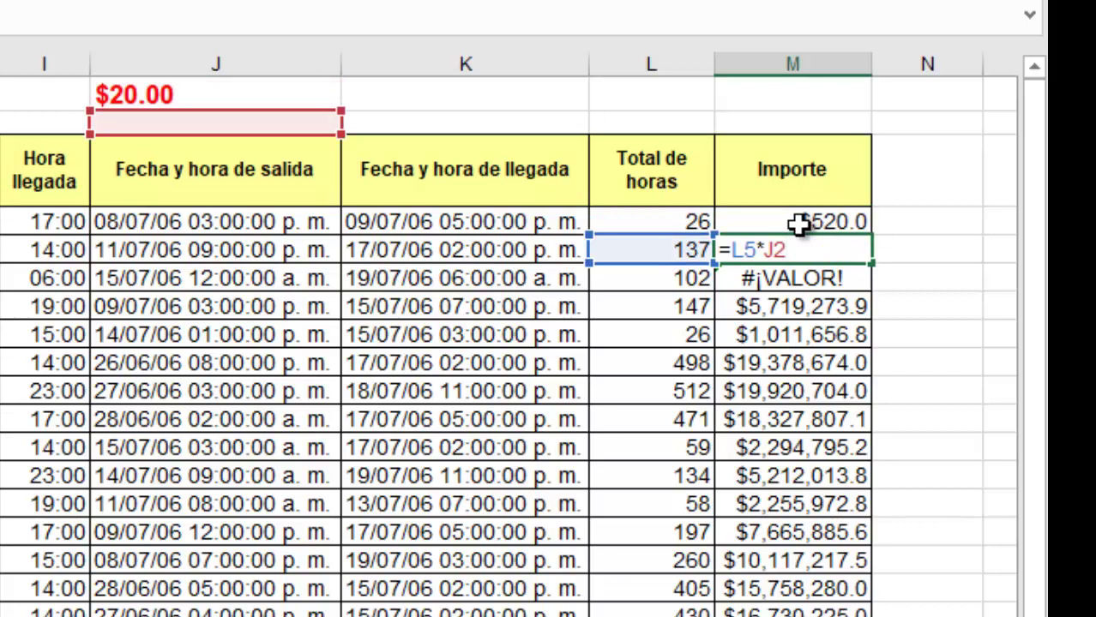
key("Return")
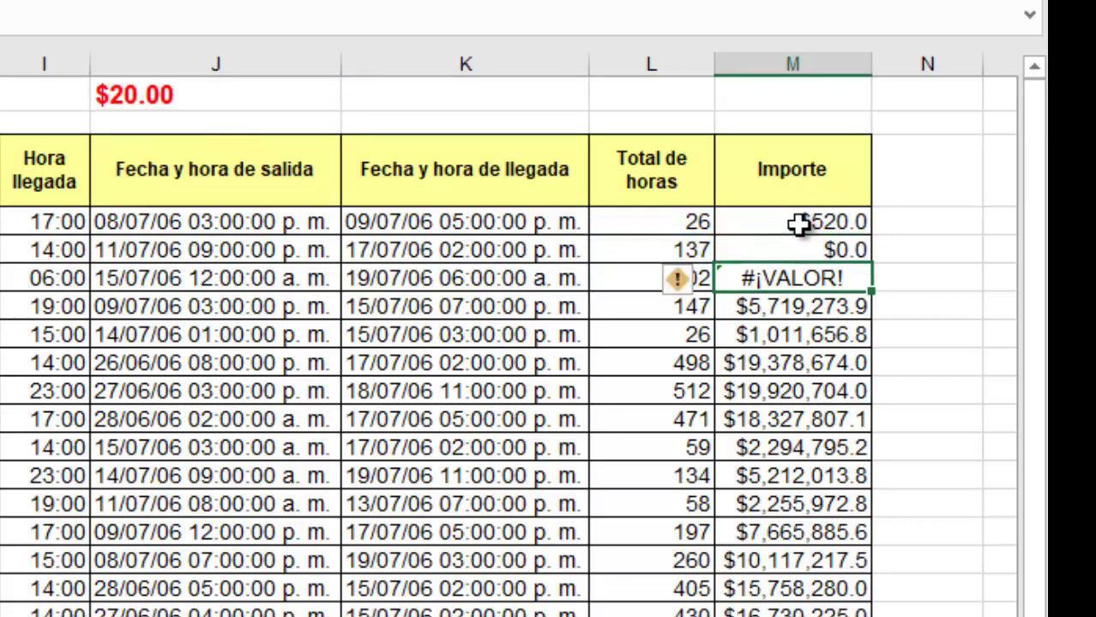
key("F2")
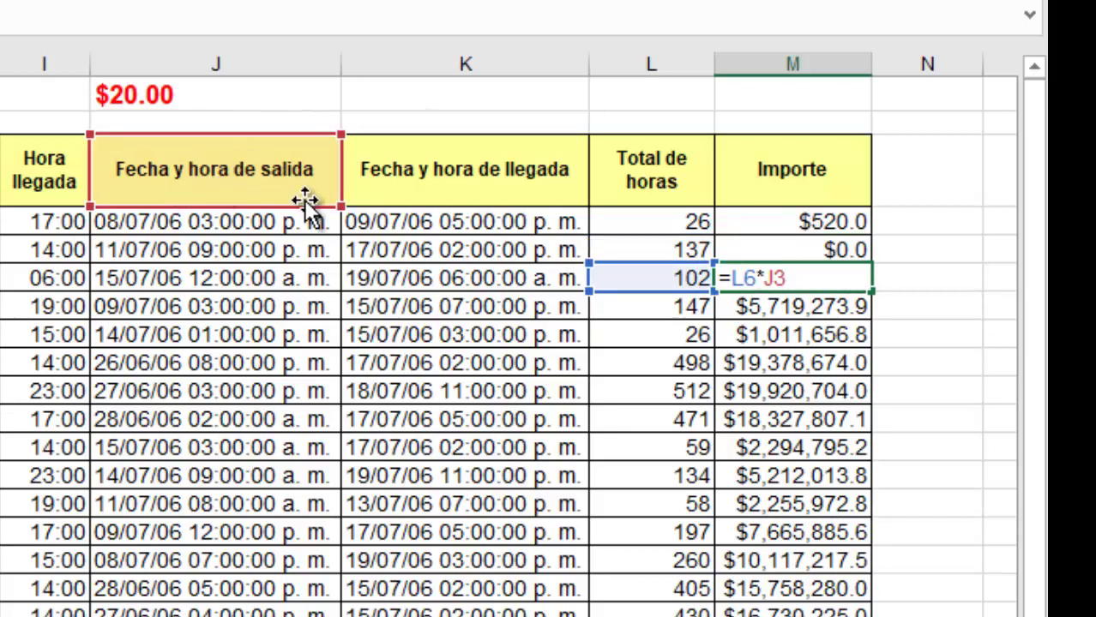
key("Return")
key("Down")
key("Down")
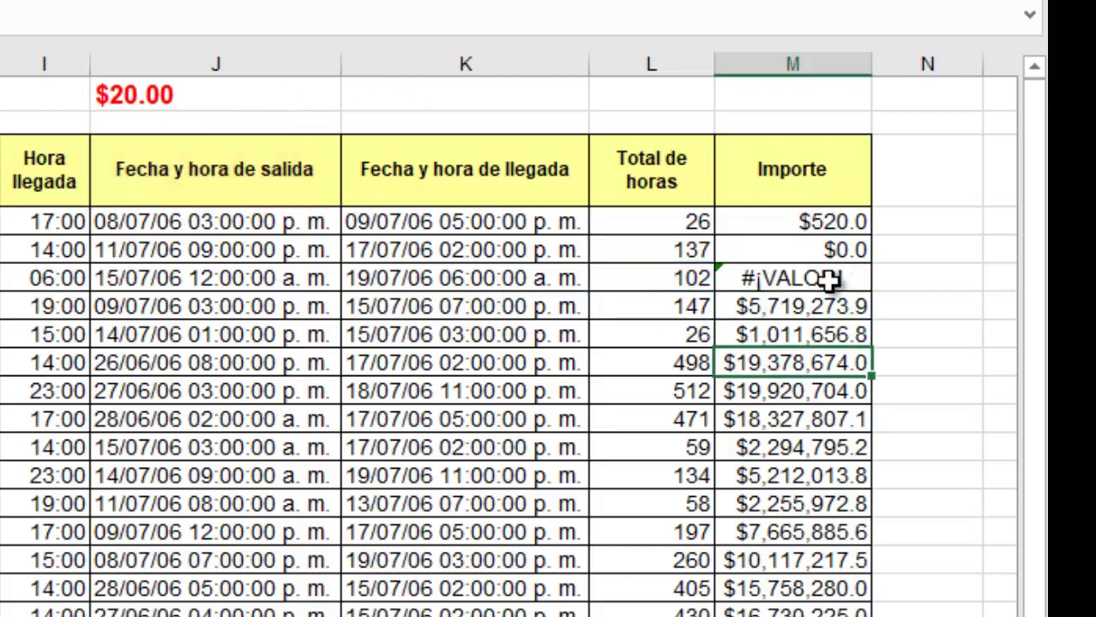
key("Up")
key("Up")
key("F2")
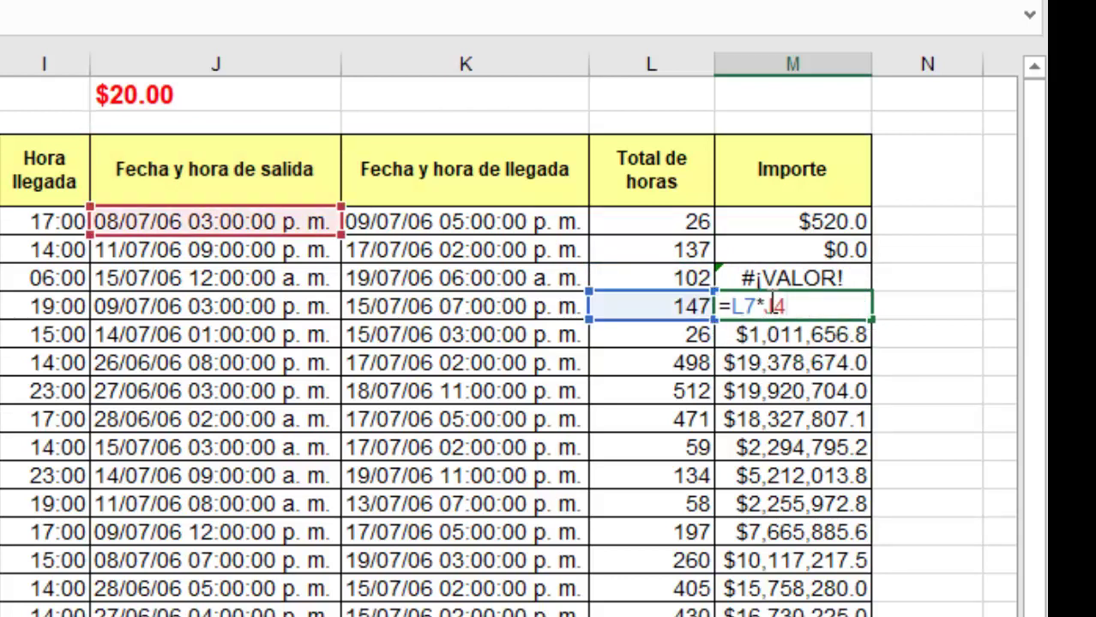
key("Return")
key("F2")
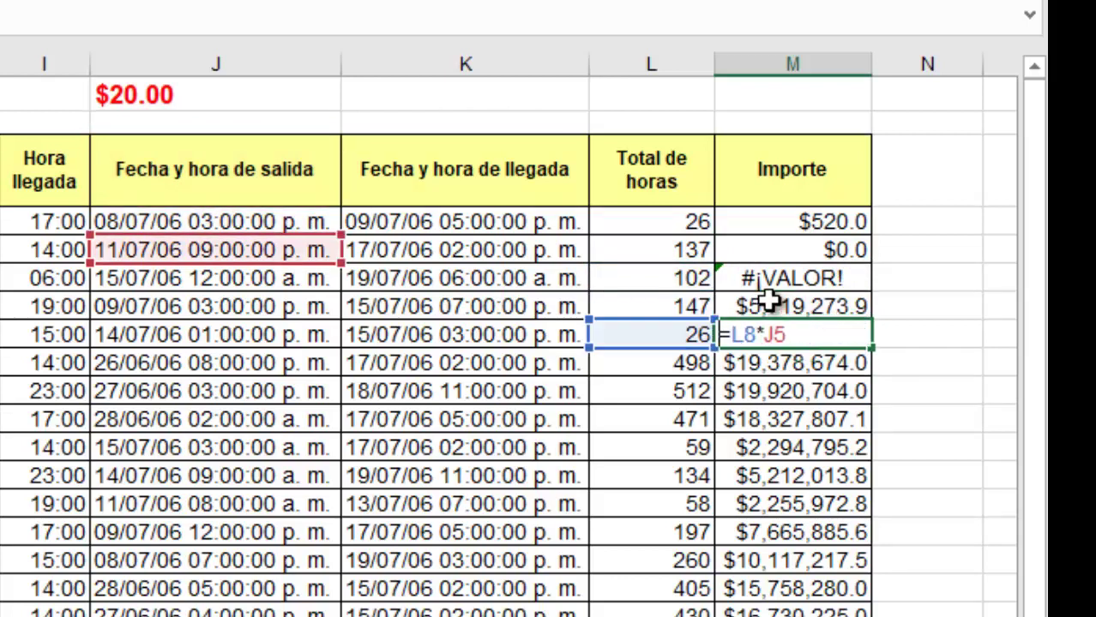
key("Return")
key("F2")
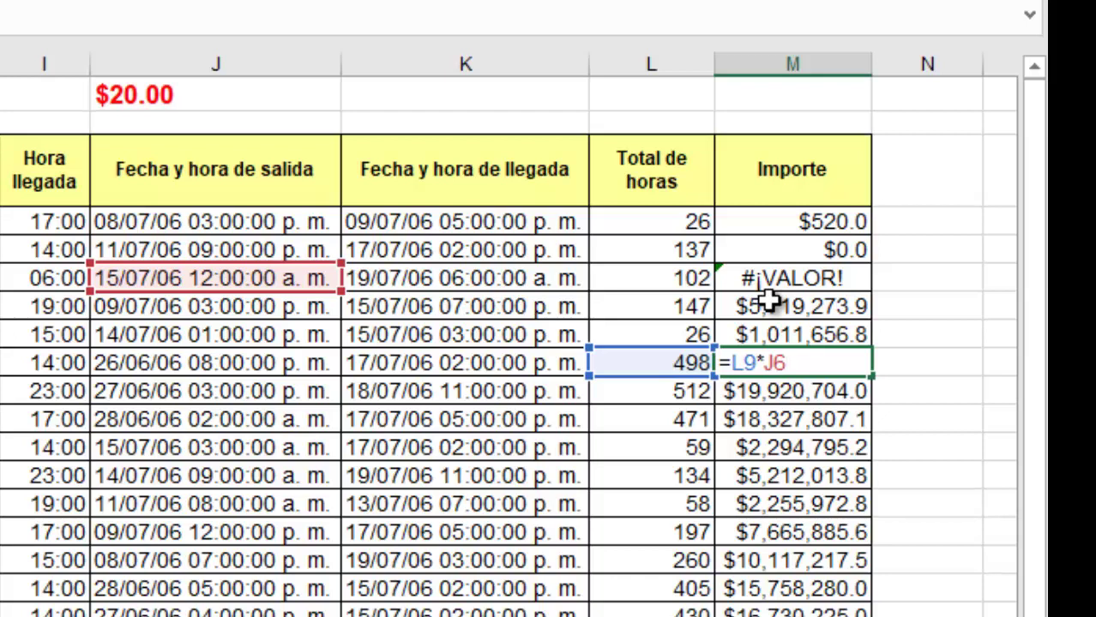
key("Return")
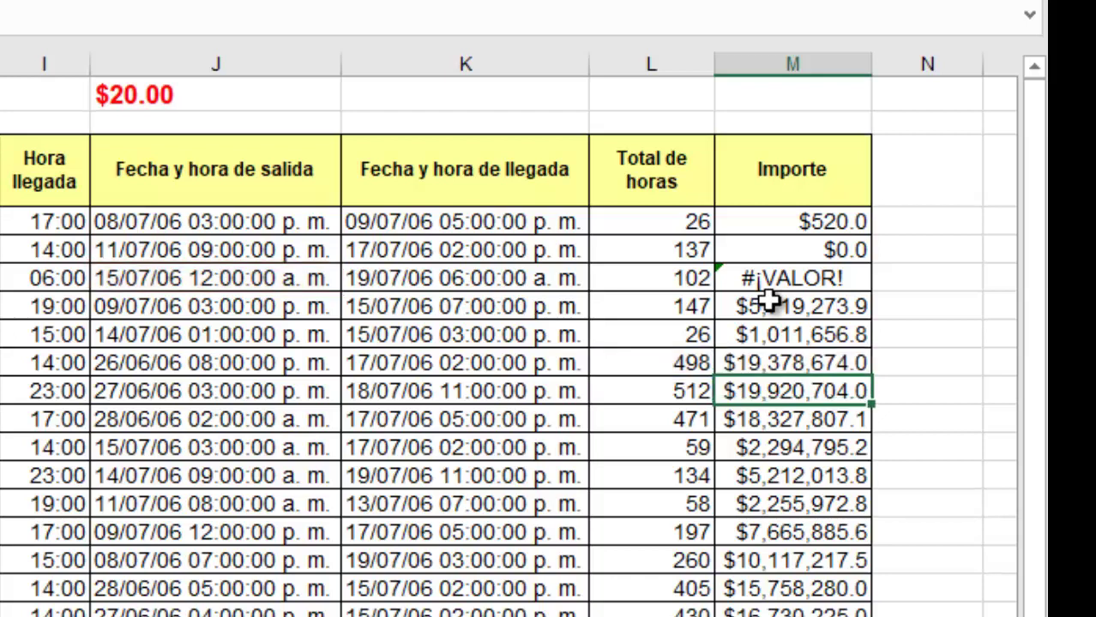
key("F2")
key("Return")
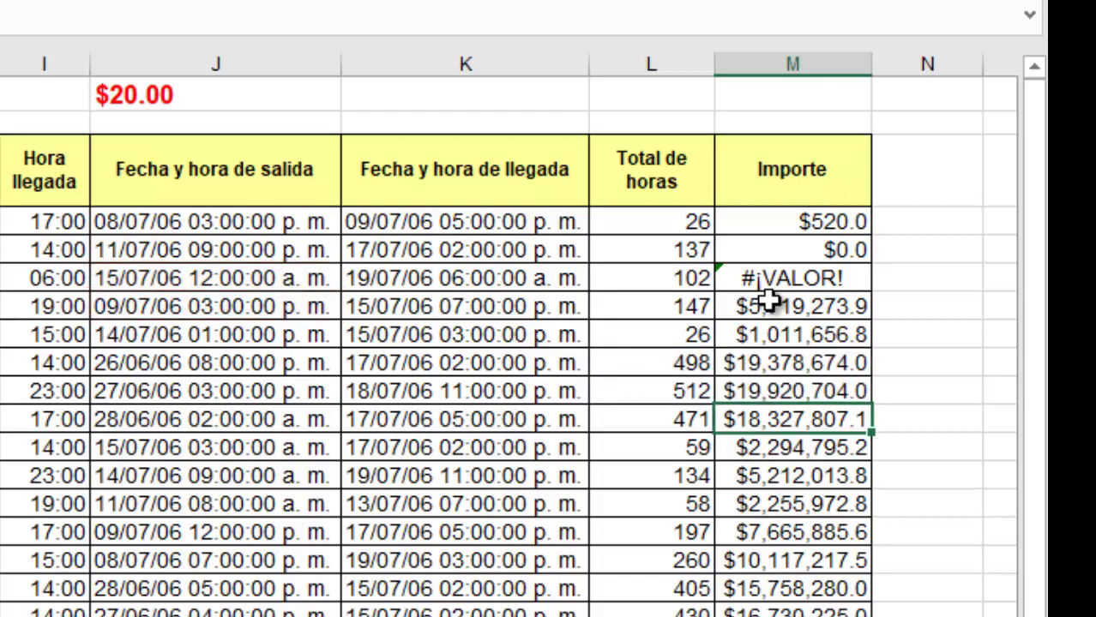
key("F2")
key("Return")
key("F2")
key("Return")
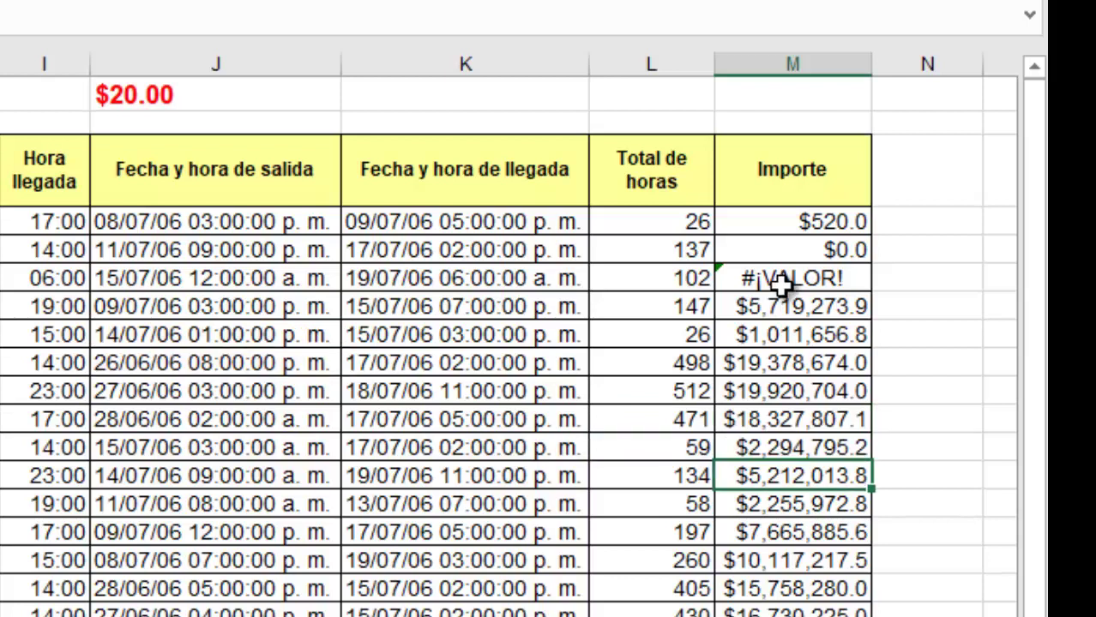
left_click(800, 229)
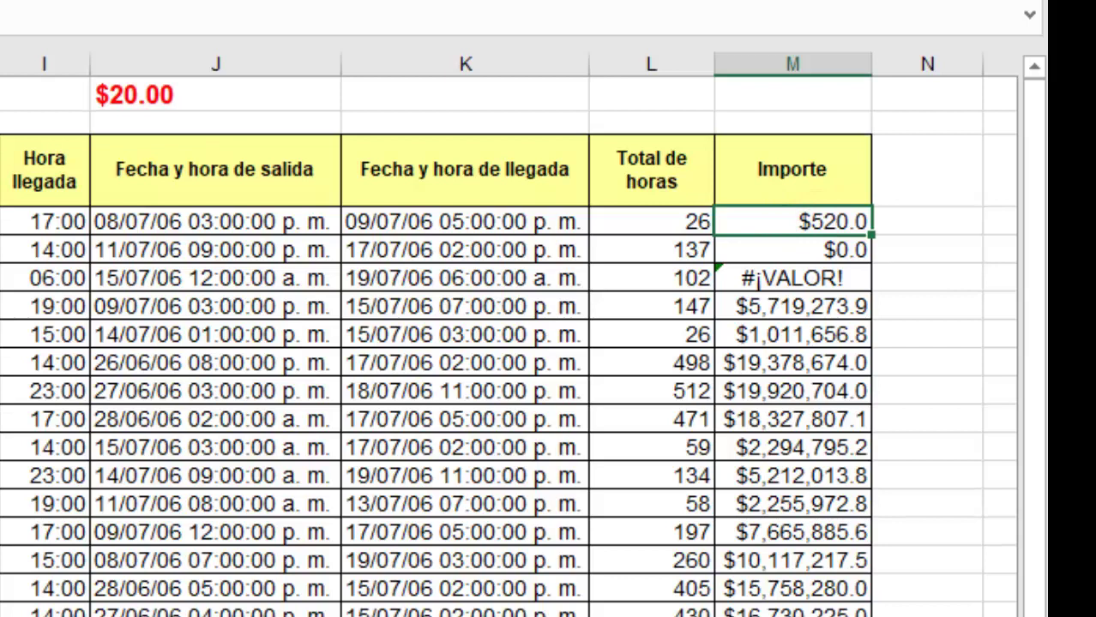
Step: Change M4's formula to =L4*$J$1 so the rate reference stays fixed
key("shift+space")
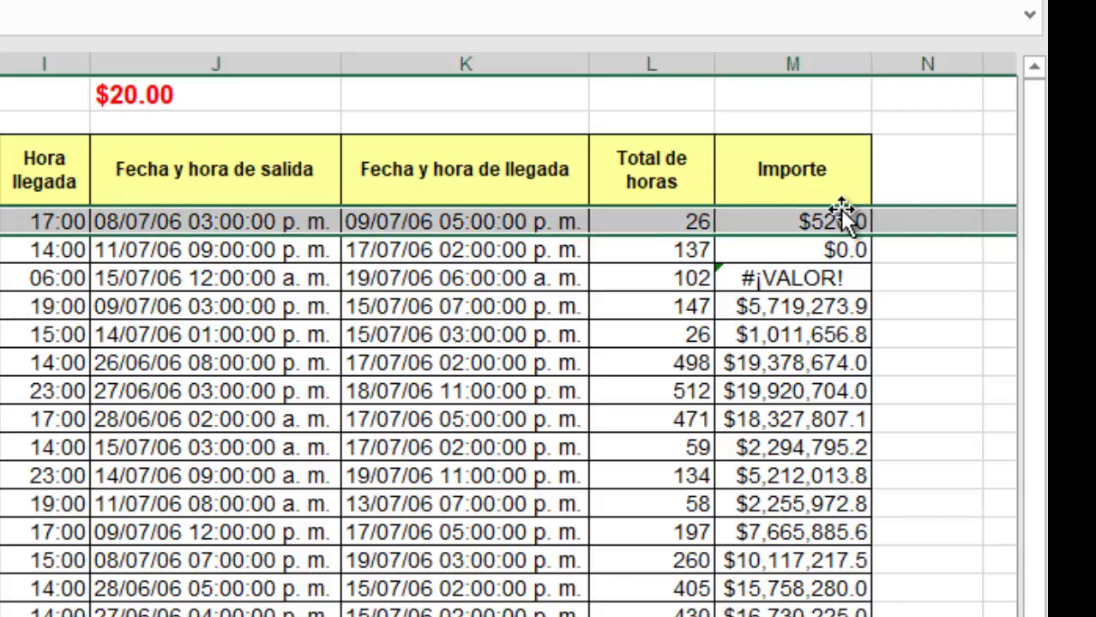
left_click(815, 219)
double_click(812, 219)
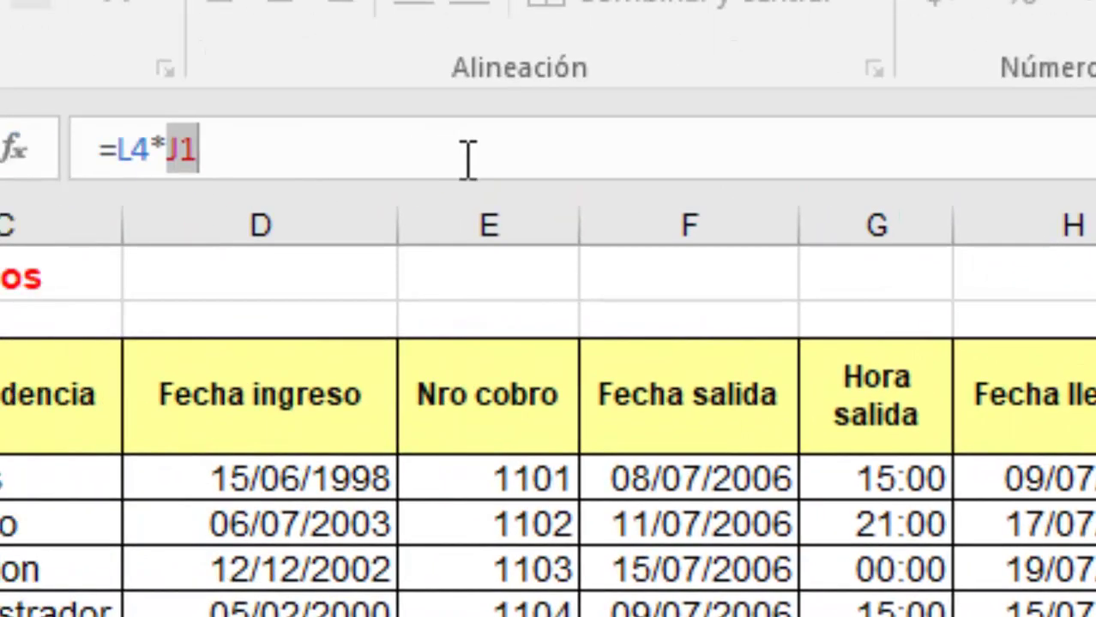
key("F4")
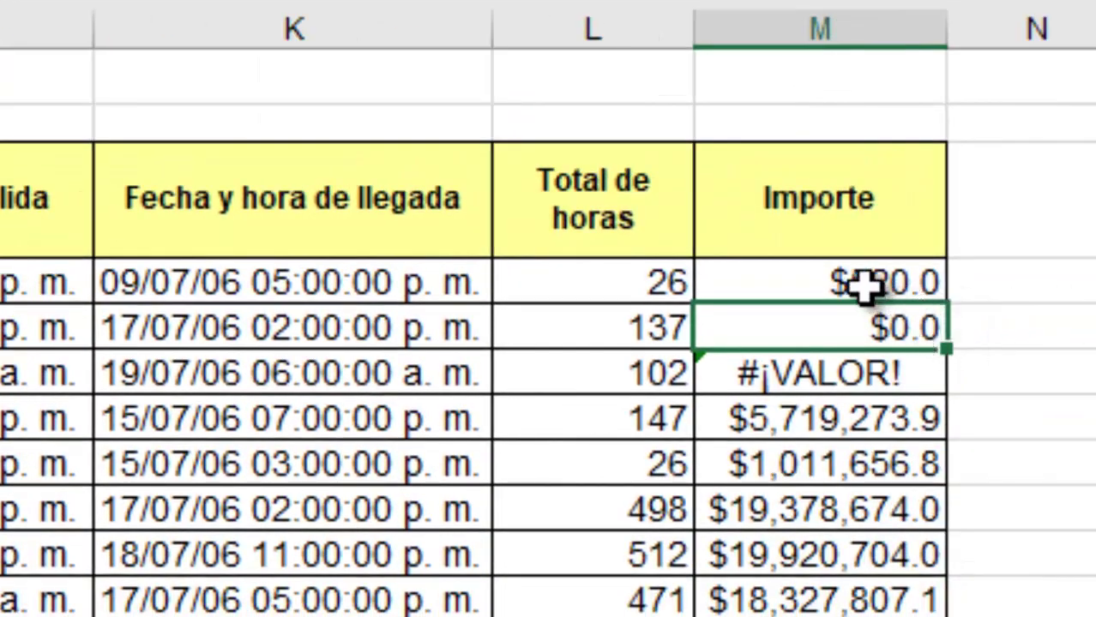
left_click(864, 288)
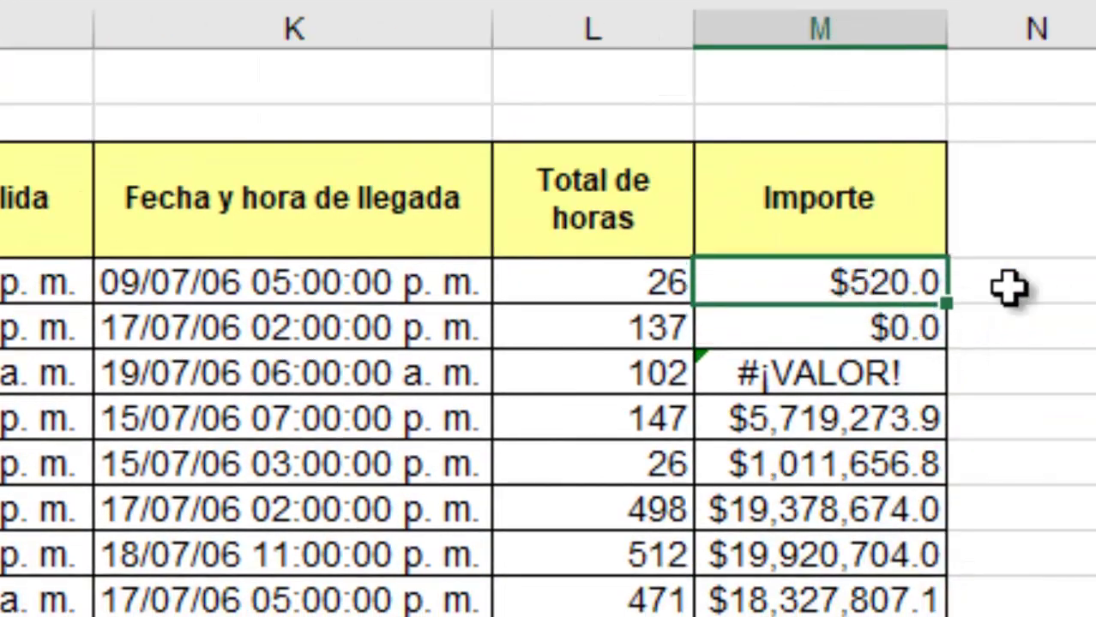
Step: Copy the =L4*$J$1 formula down the Importe column and verify M5 keeps the fixed $J$1 reference
double_click(949, 302)
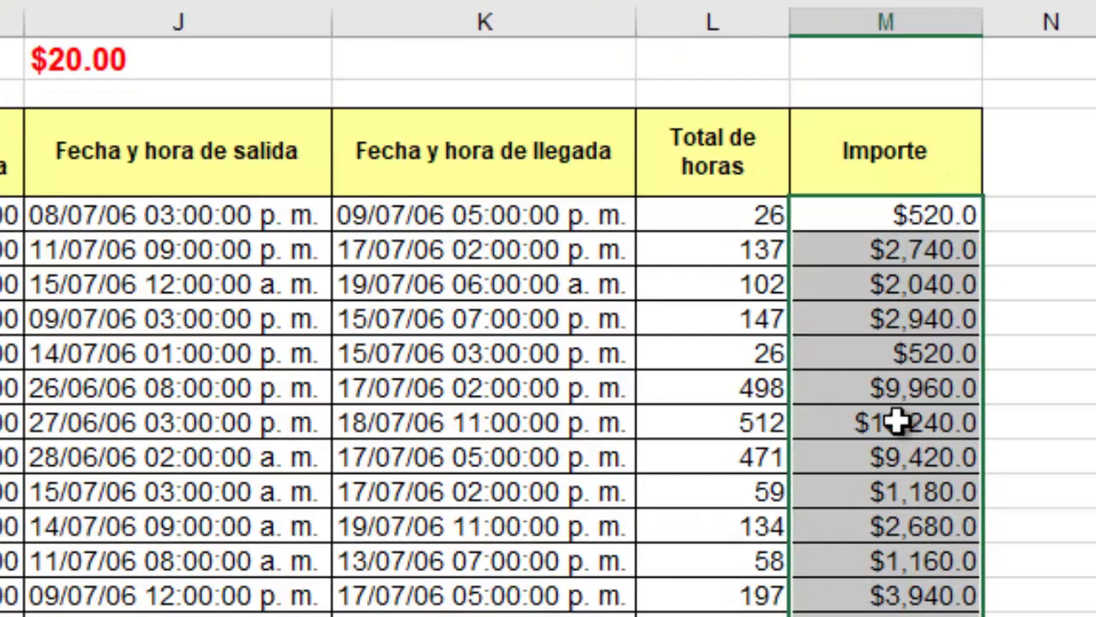
left_click(933, 254)
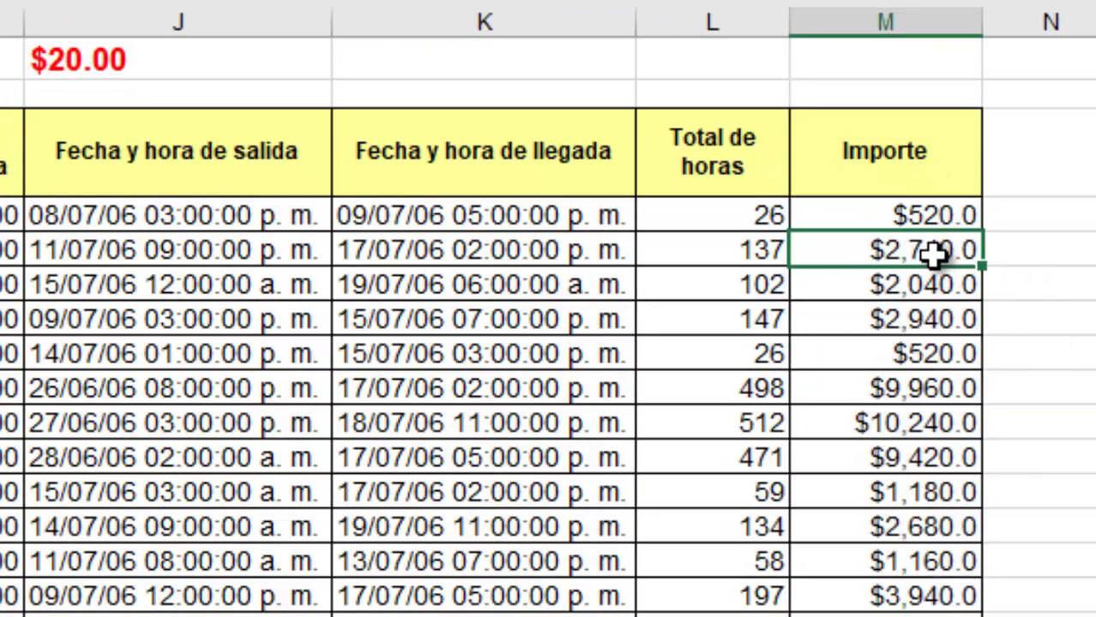
double_click(934, 254)
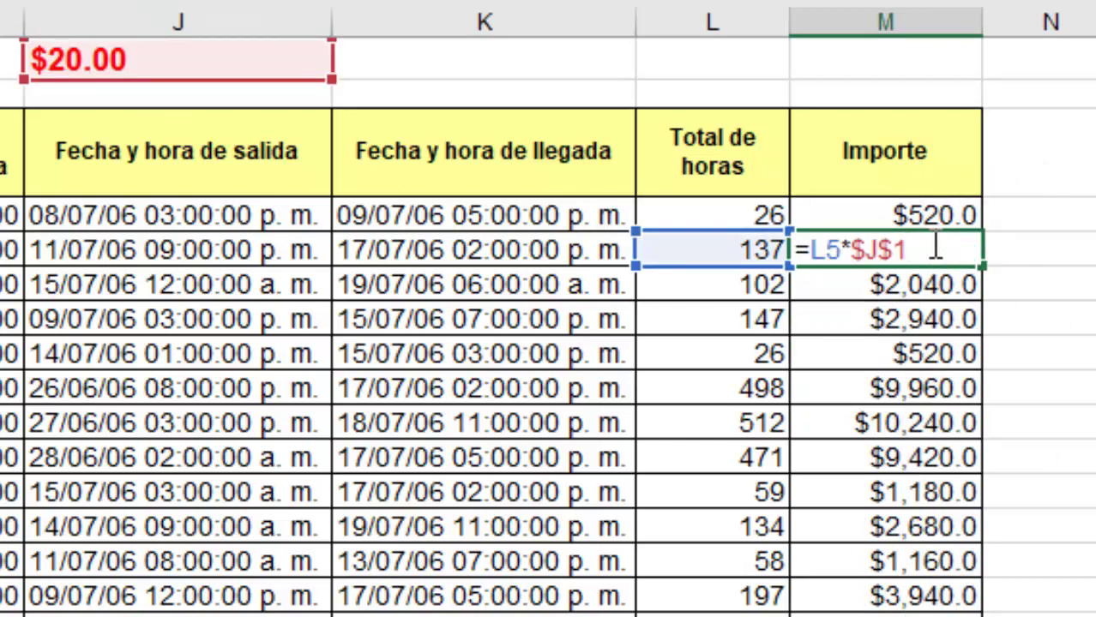
left_click_drag(925, 250, 855, 250)
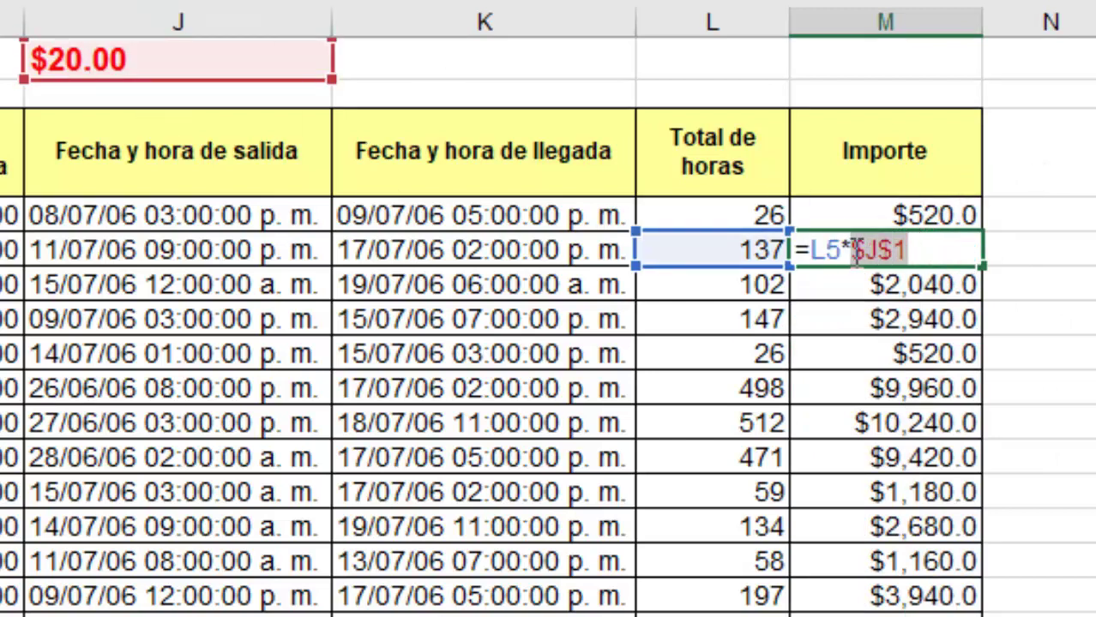
key("Return")
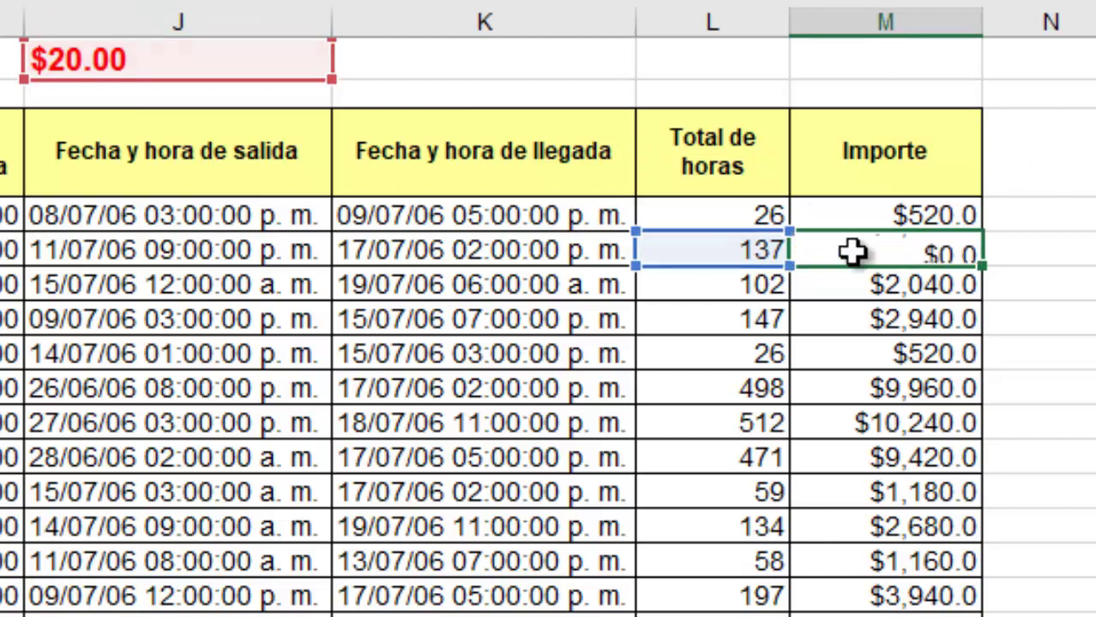
Step: Check and confirm the Importe formulas in rows 6 through 10
key("F2")
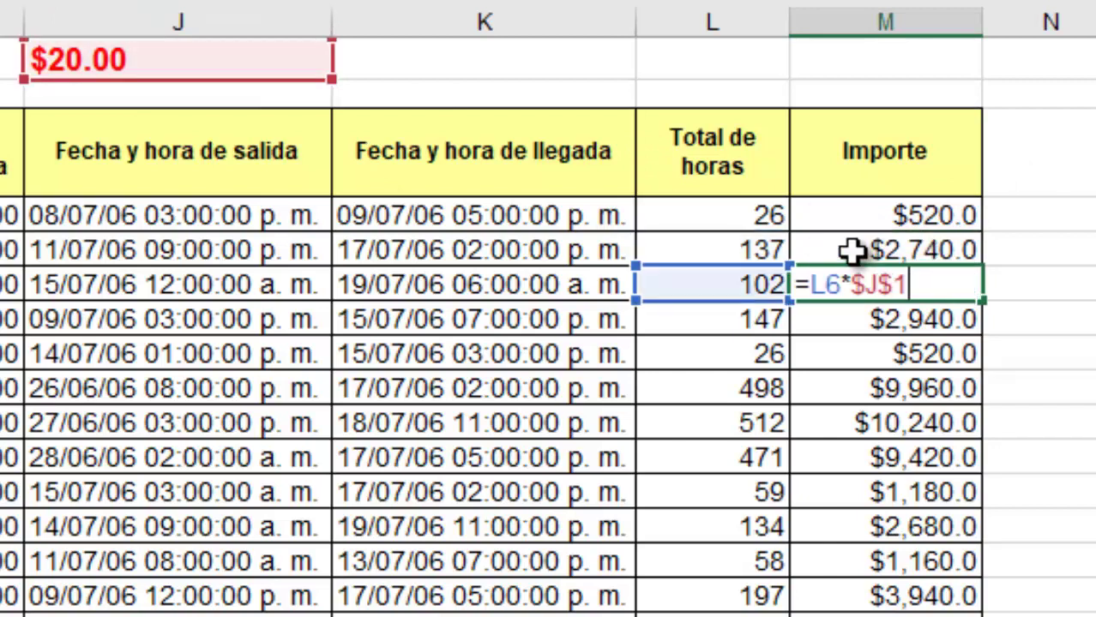
key("Return")
key("F2")
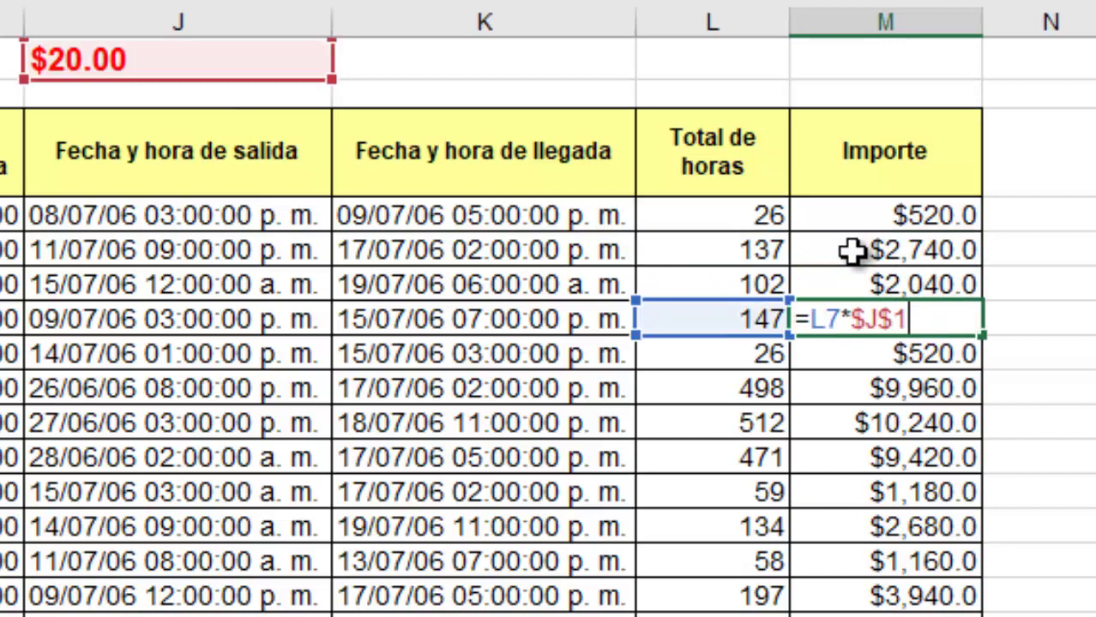
key("Return")
key("F2")
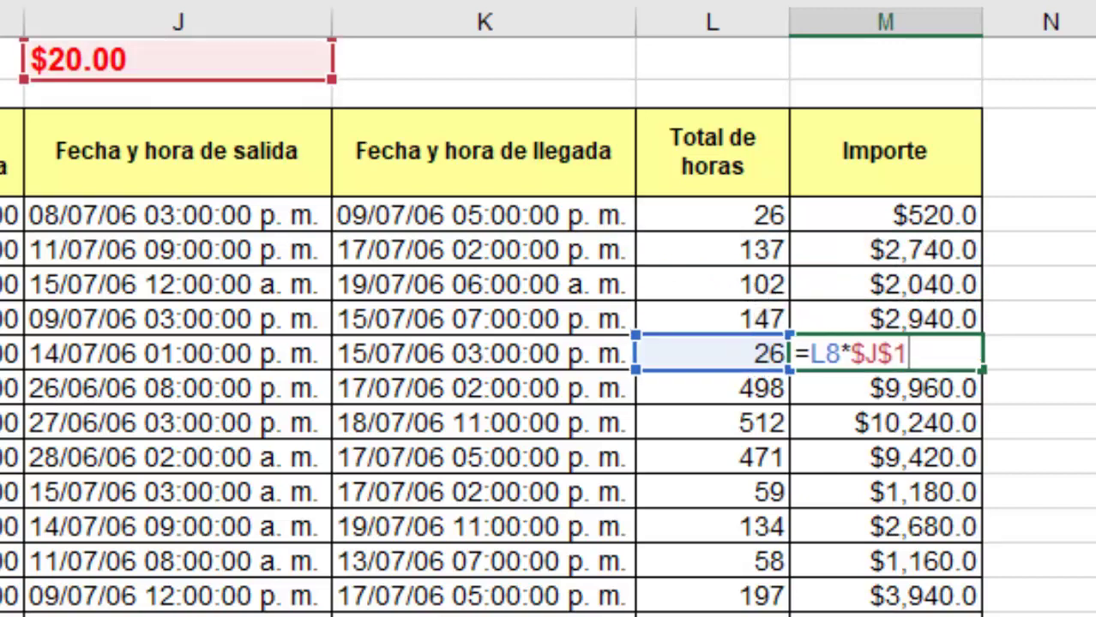
key("Return")
key("F2")
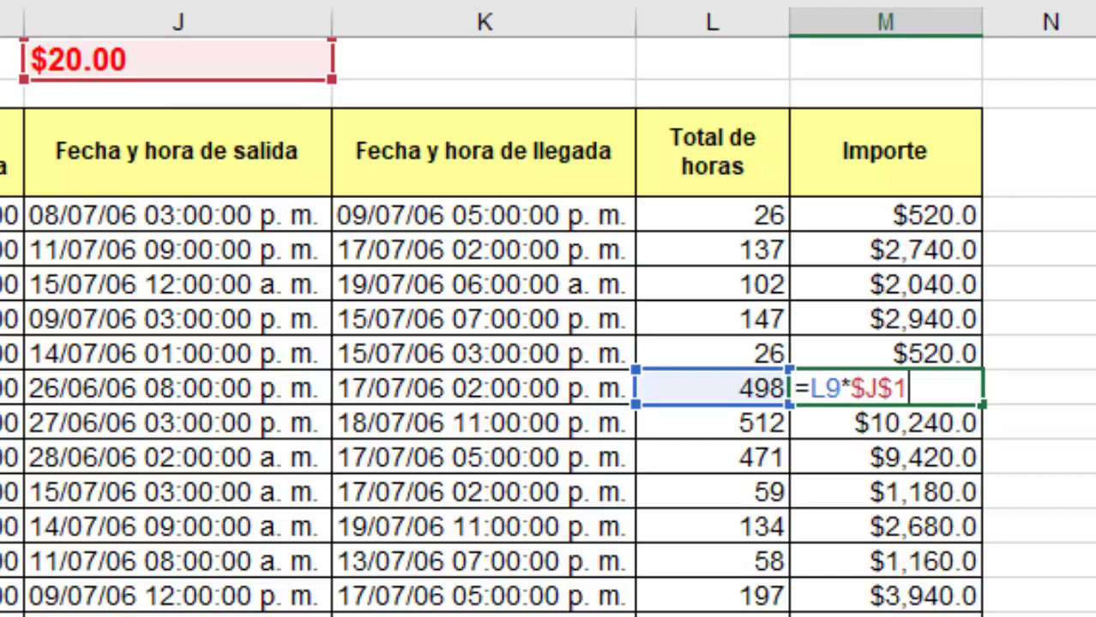
key("Return")
key("F2")
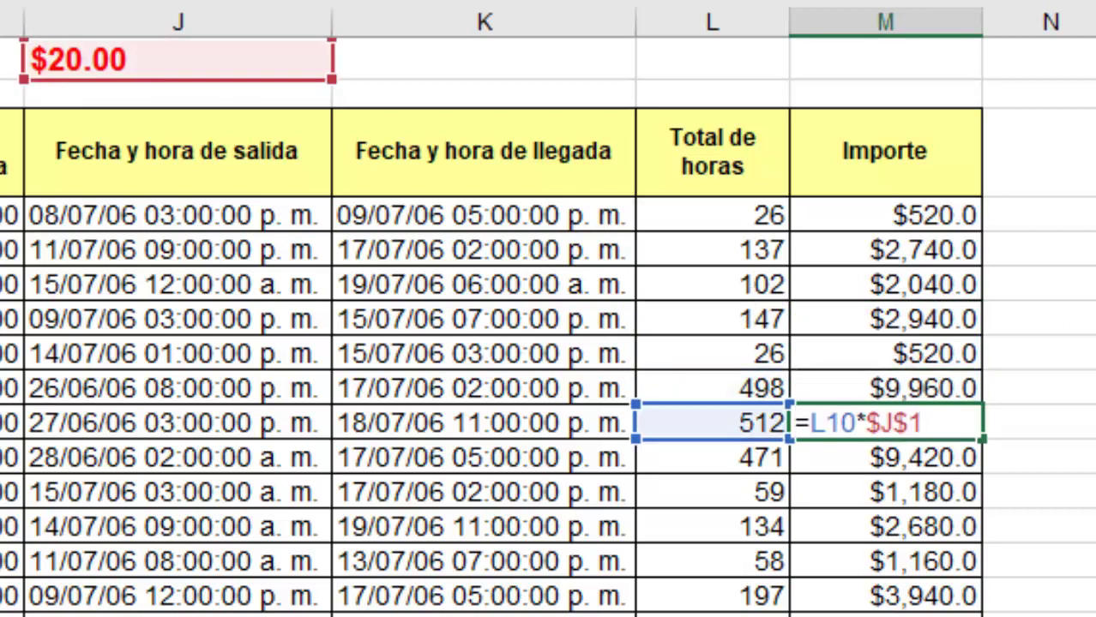
key("Return")
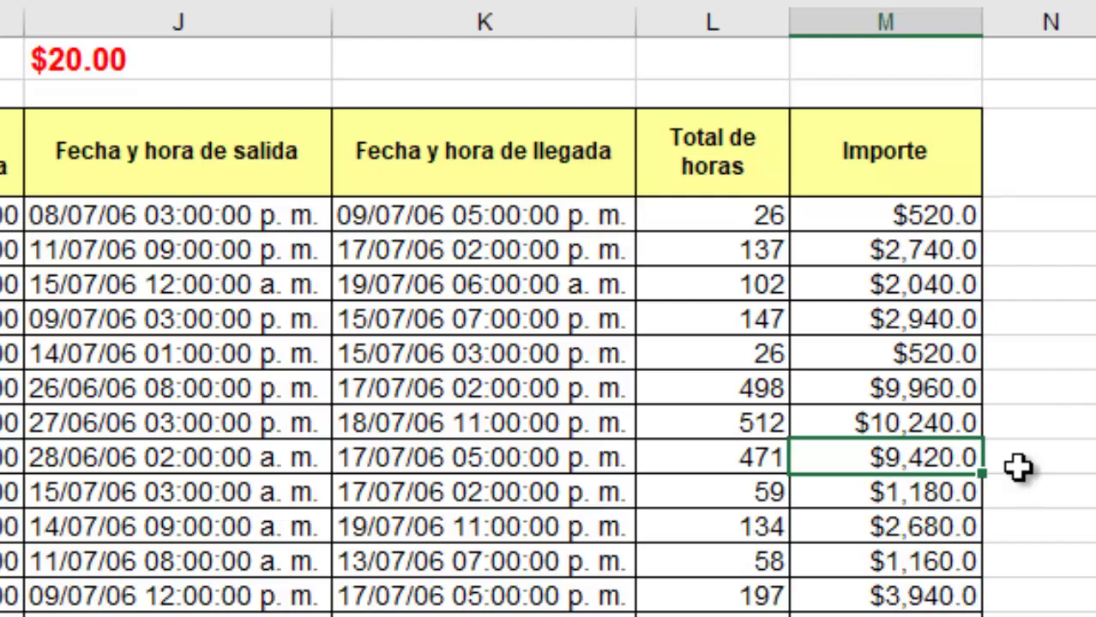
Step: Enter the header CODIGO in N3 beside Importe
left_click(1037, 166)
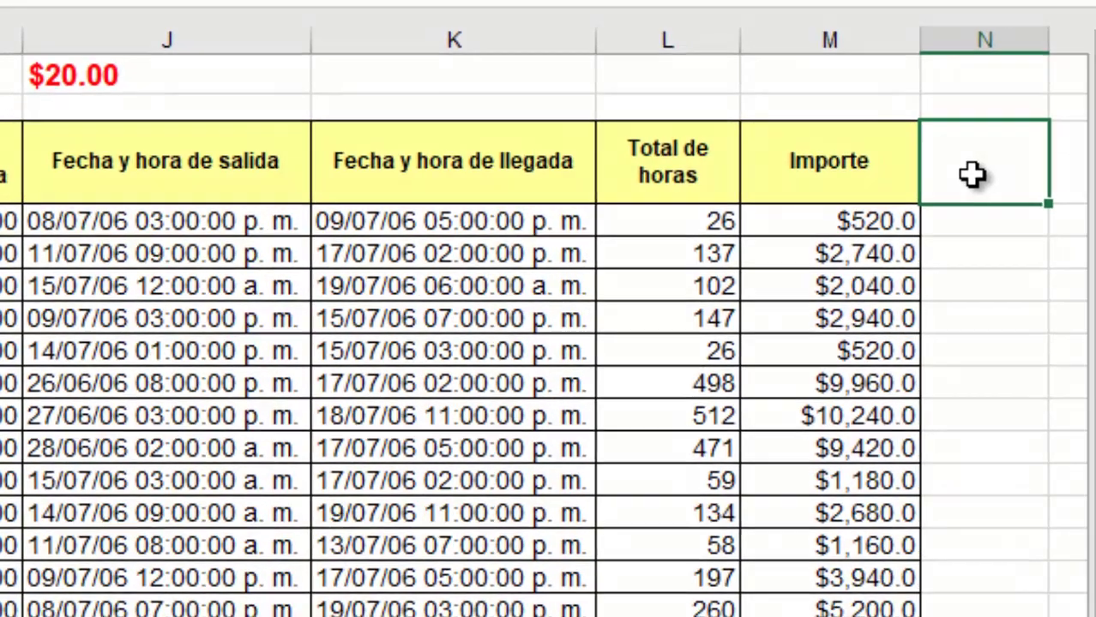
double_click(954, 177)
type("c")
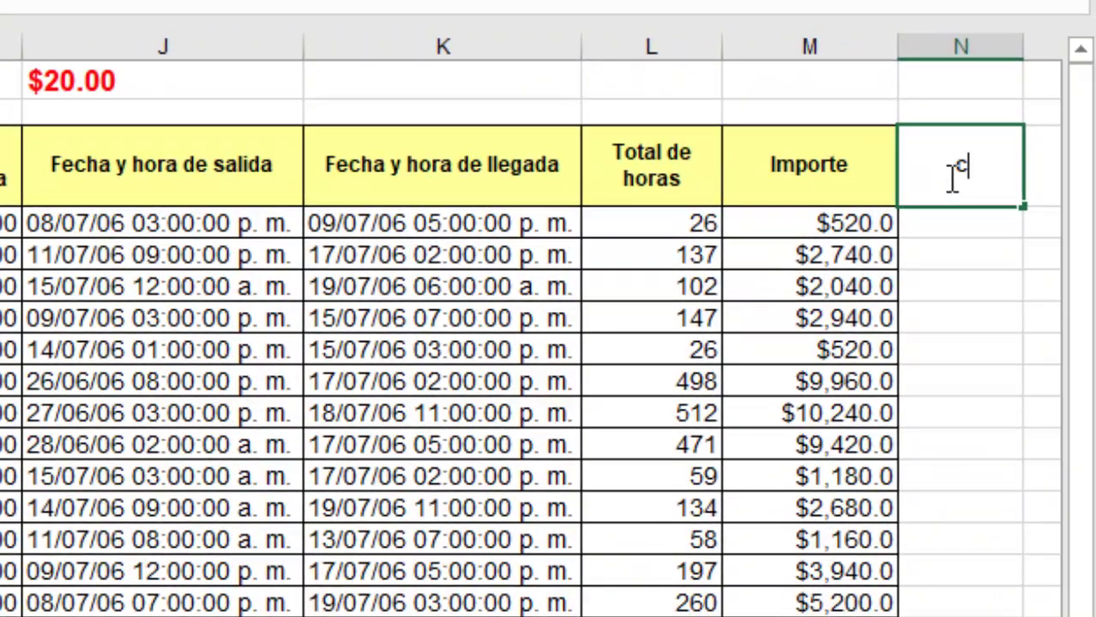
key("BackSpace")
type("CODI")
type("GO")
key("Return")
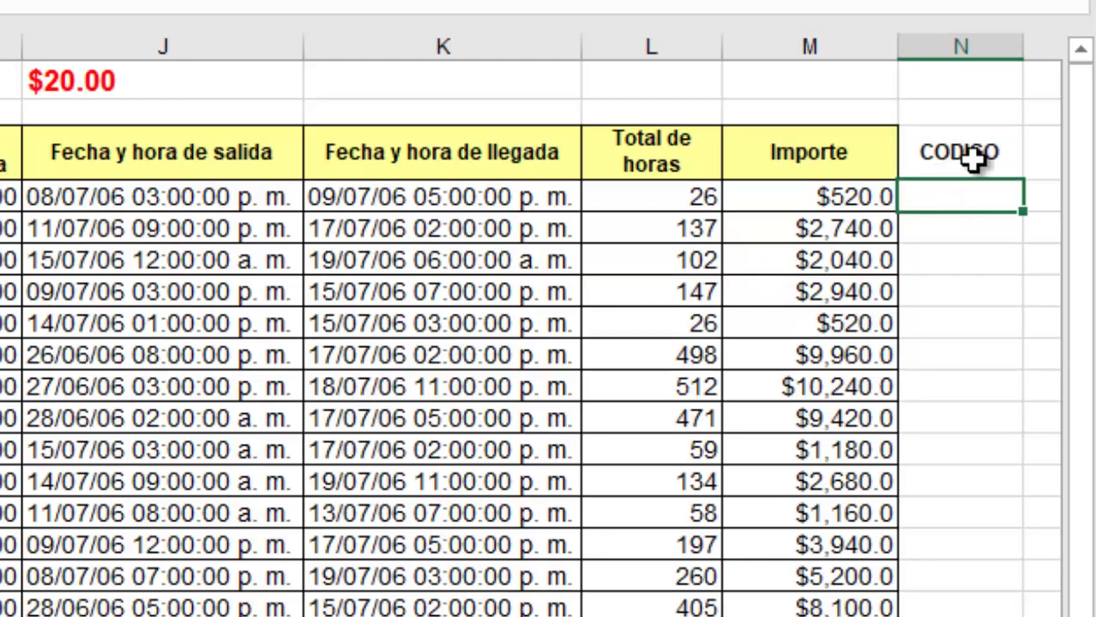
Step: Copy the Importe header's yellow, bold, bordered style onto CODIGO with Format Painter
left_click(978, 157)
left_click(856, 148)
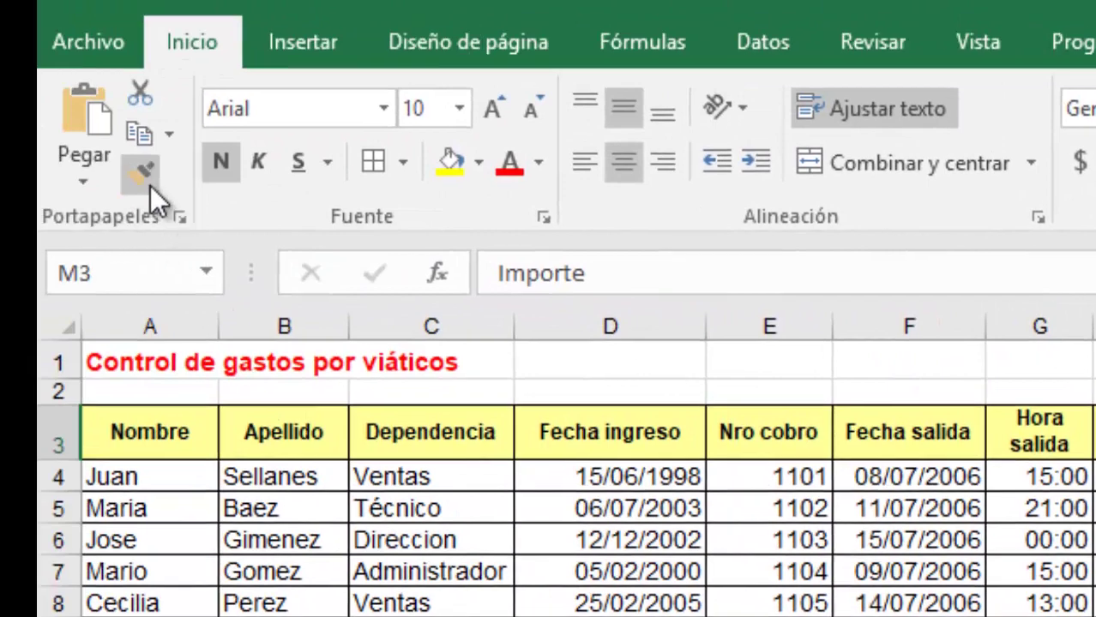
left_click(145, 183)
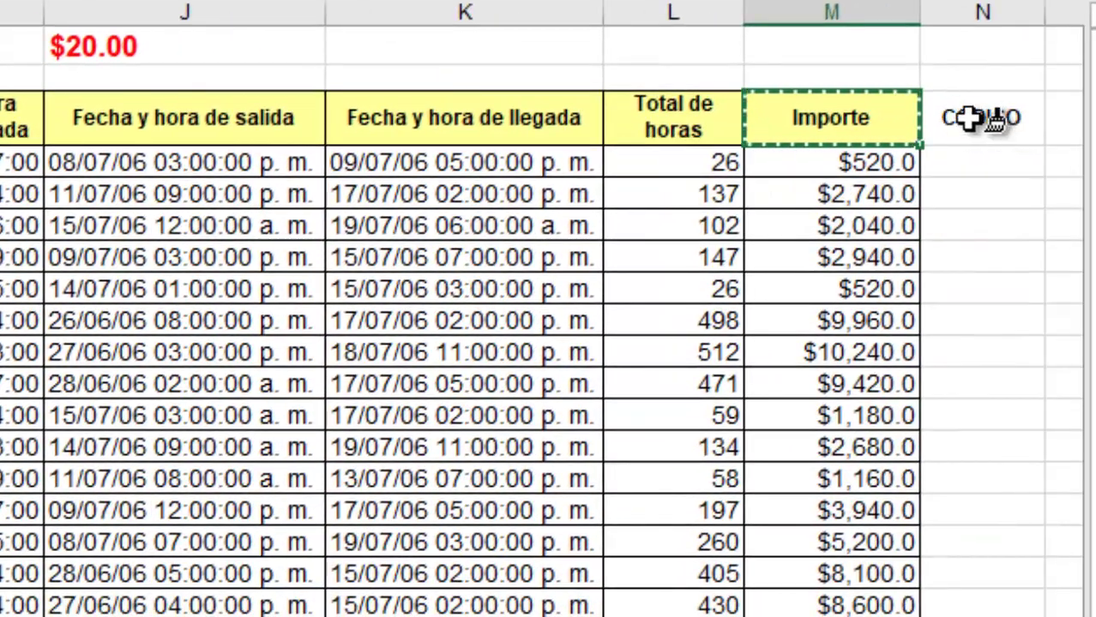
left_click(969, 118)
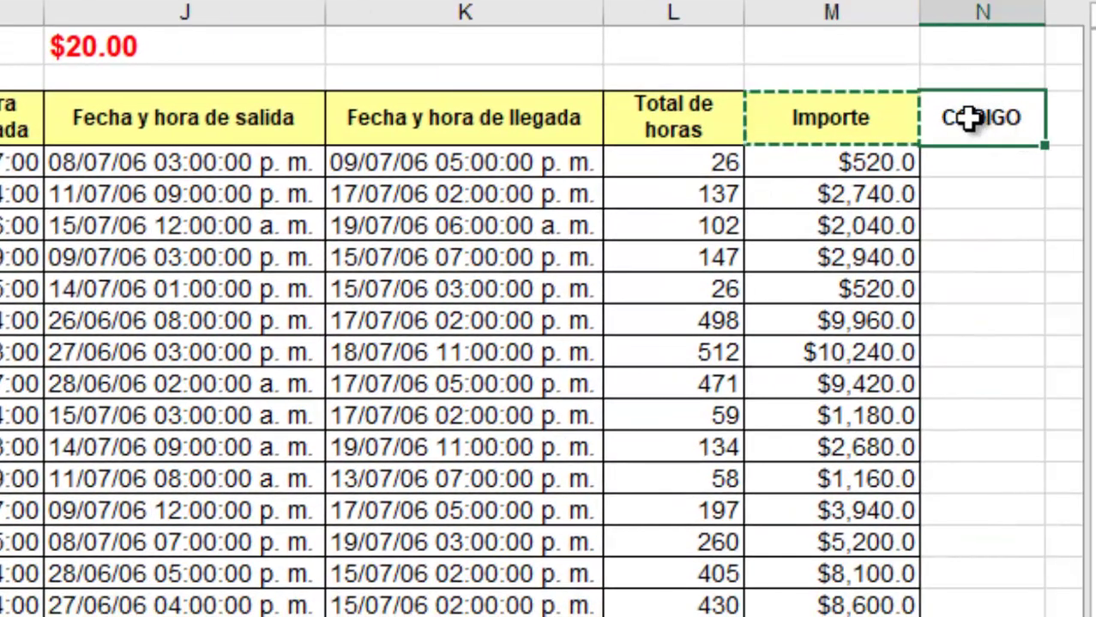
left_click(971, 157)
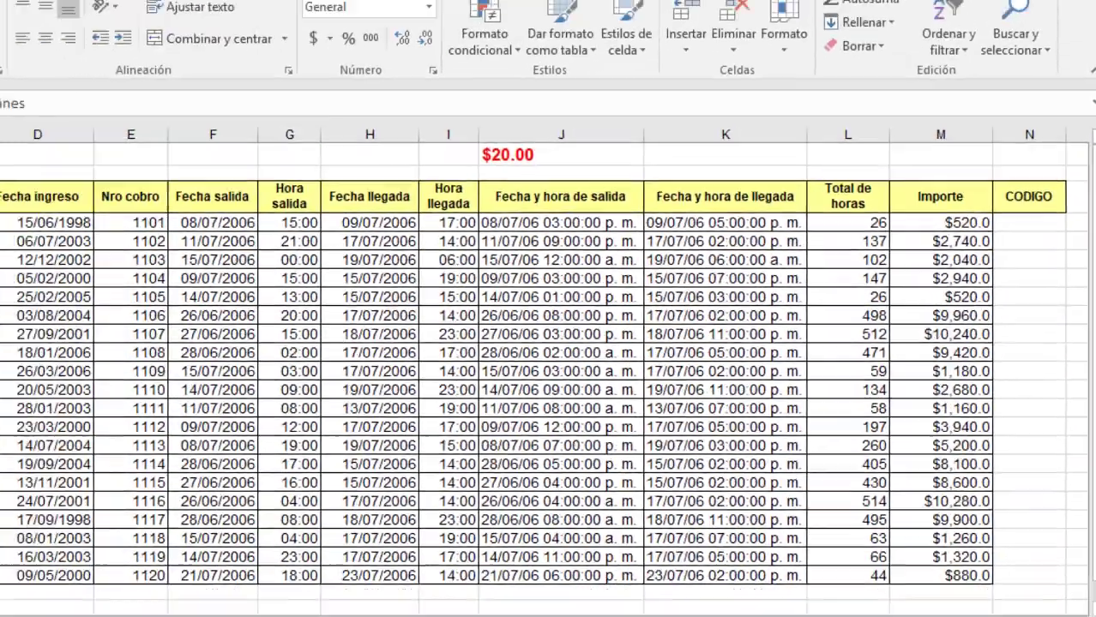
Step: Type the sample code SEVE01 in N4, built from the surname in B4
left_click(114, 243)
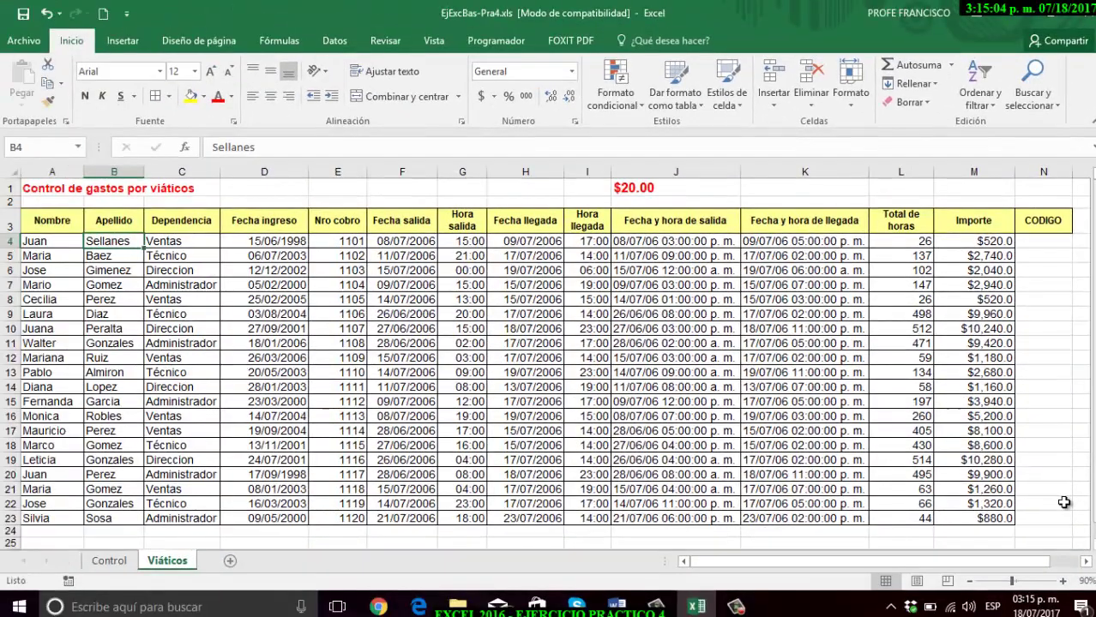
left_click(1039, 242)
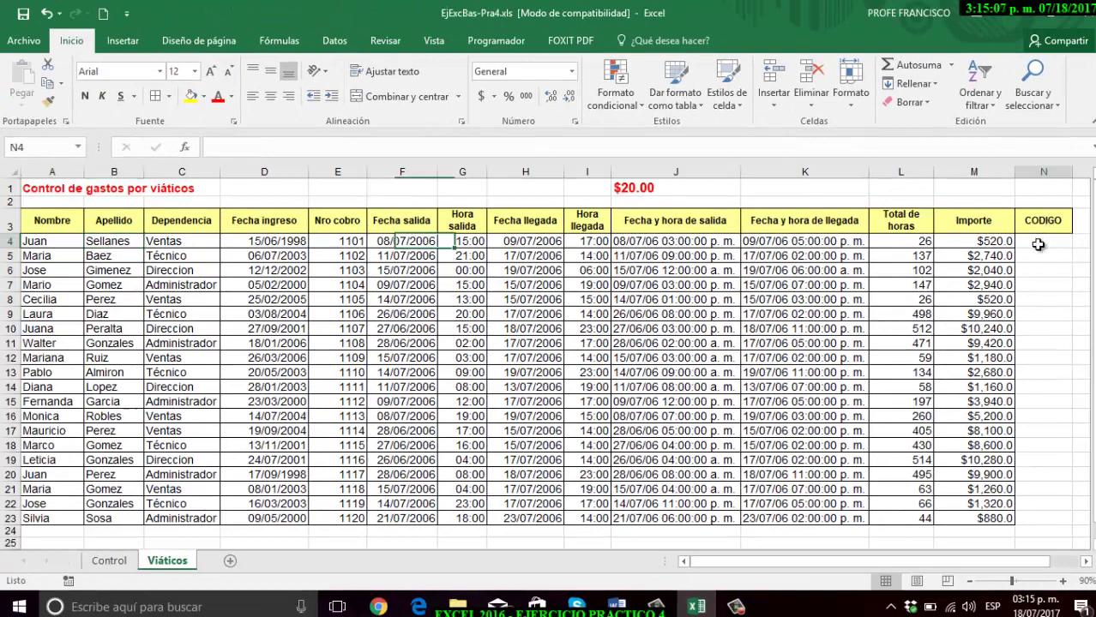
type("SE")
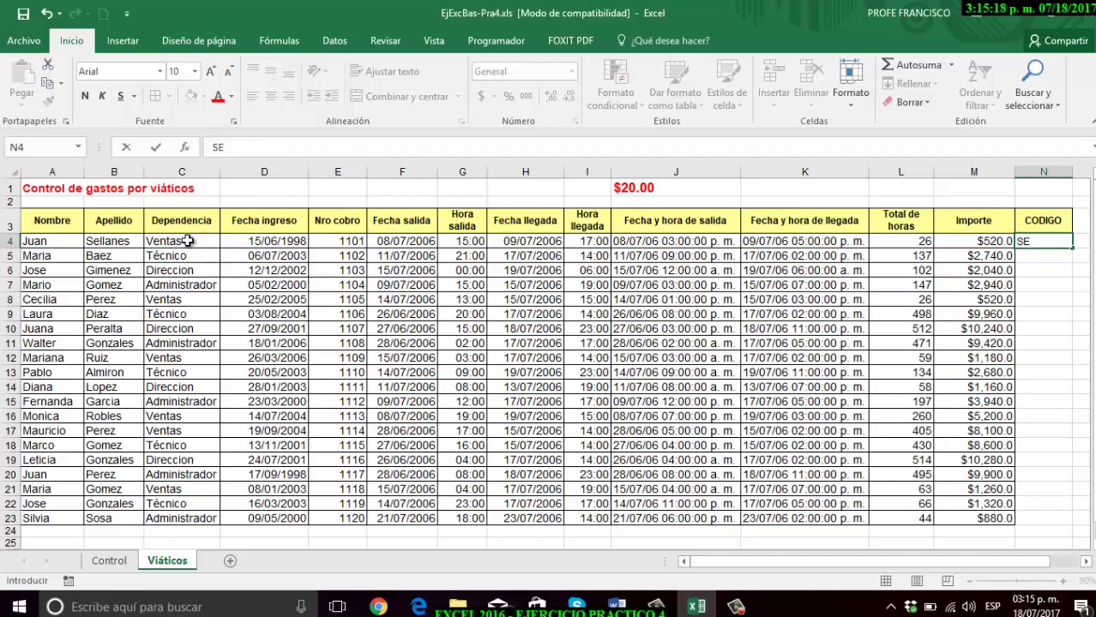
type("V")
type("E")
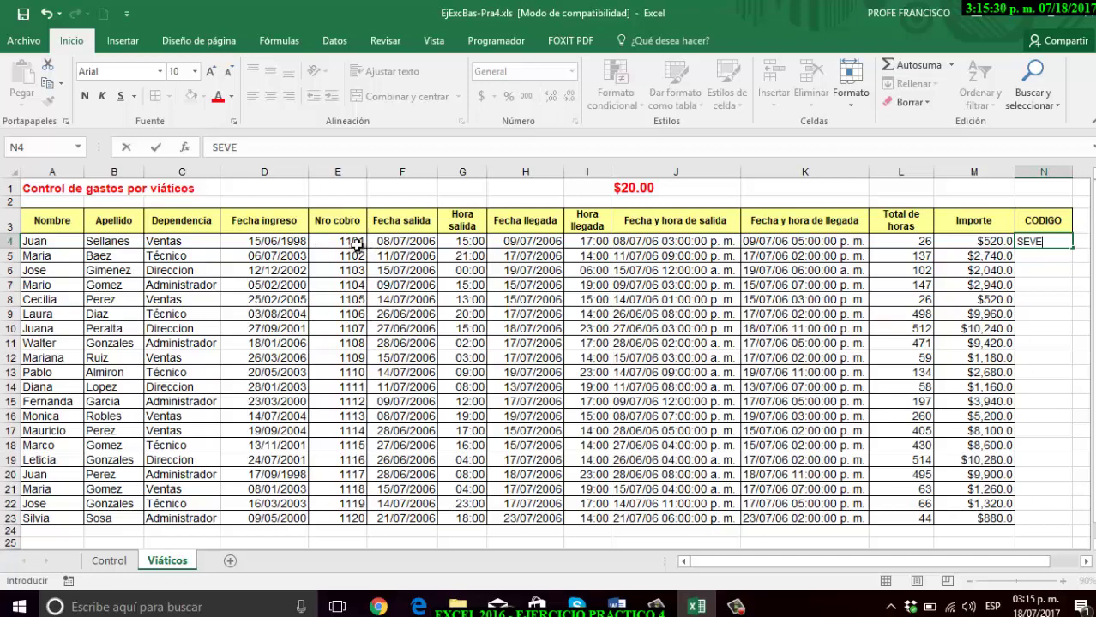
type("01")
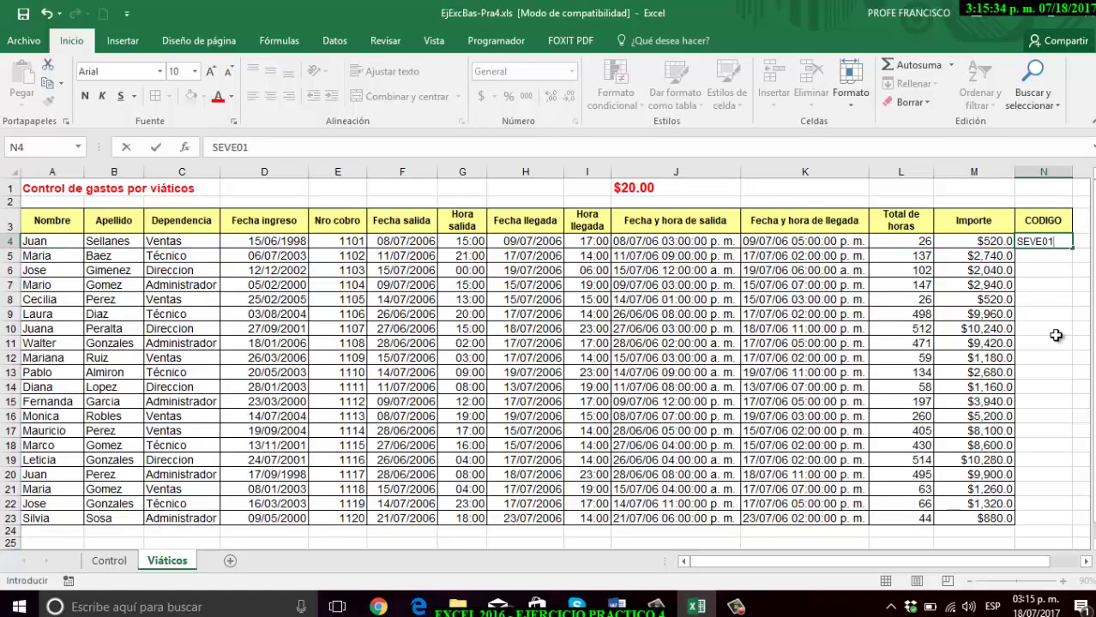
key("Return")
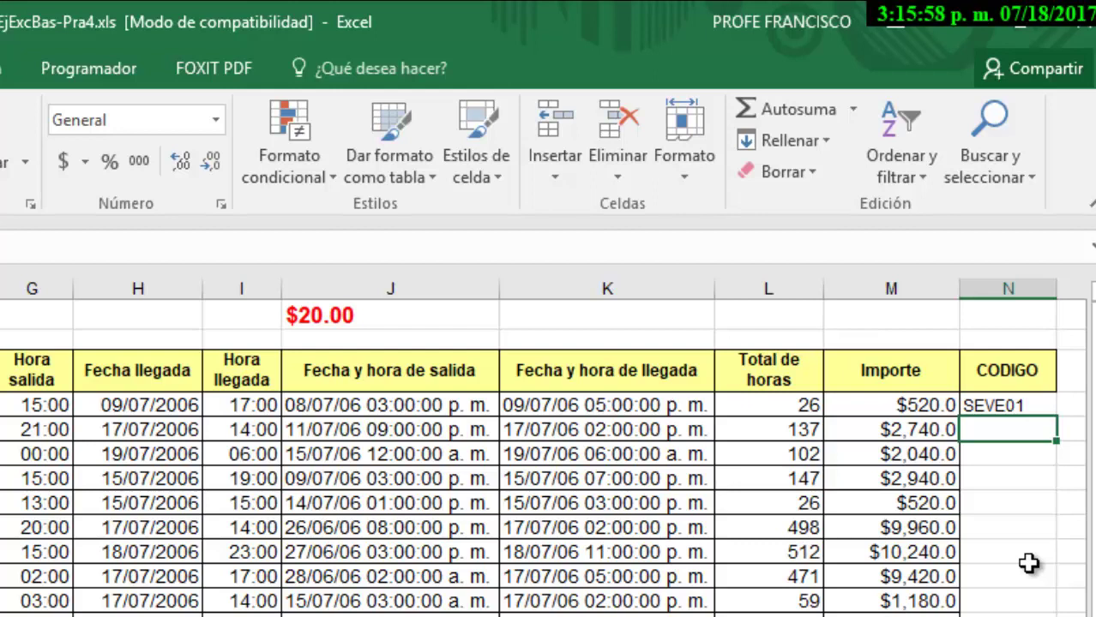
Step: Start N4's formula as =MAYUSC(IZQUIERDA(B4,2)&IZQUIERDA( using function autocomplete
type("=MAY")
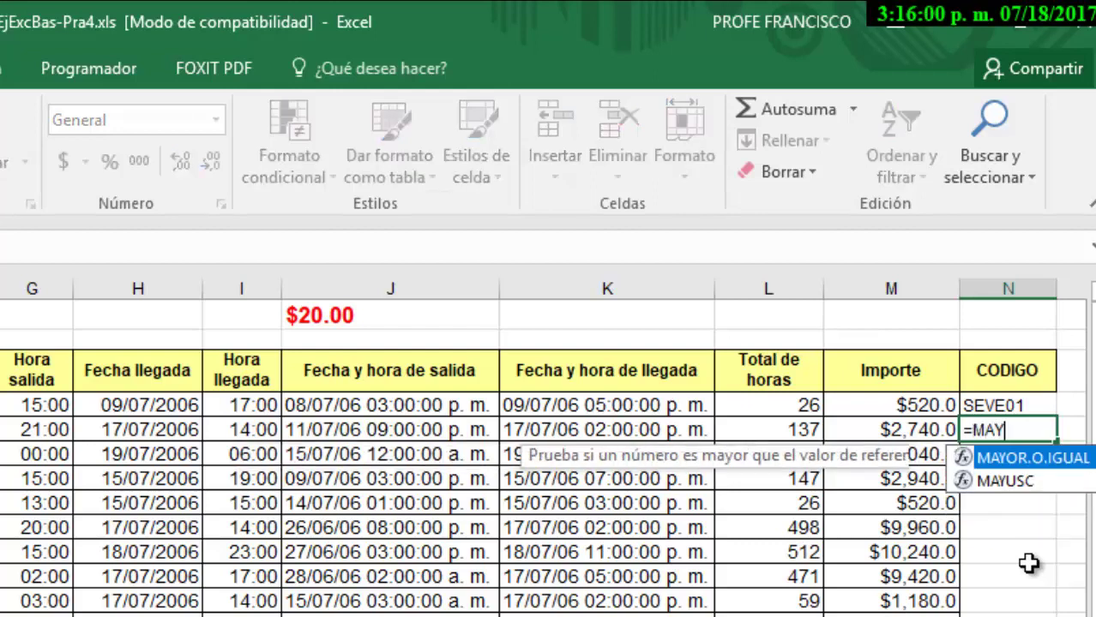
type("US")
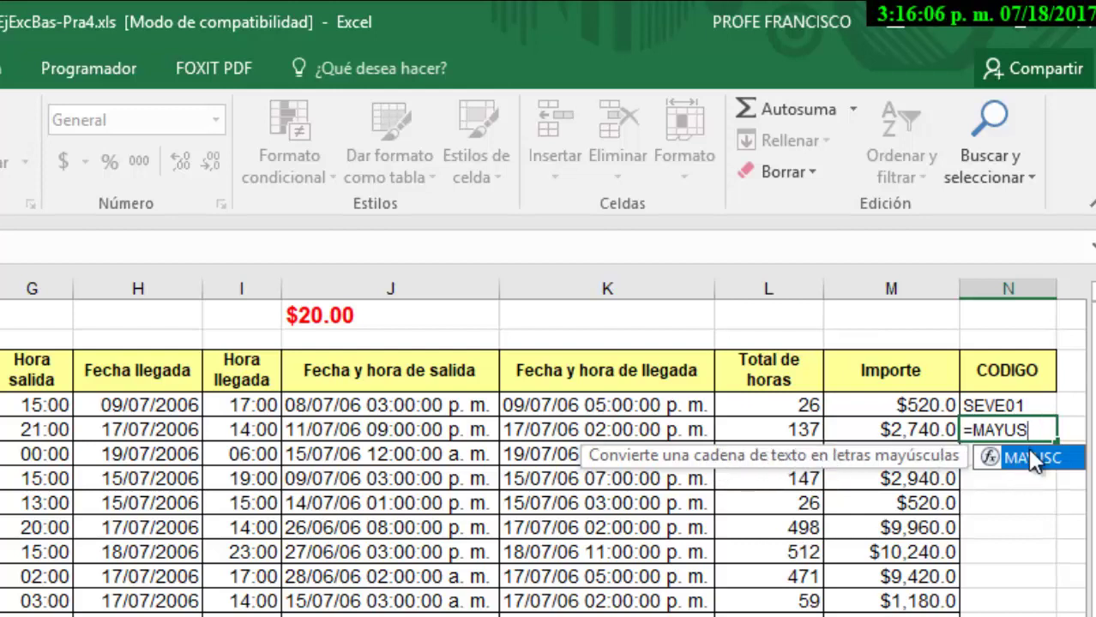
left_click(1012, 399)
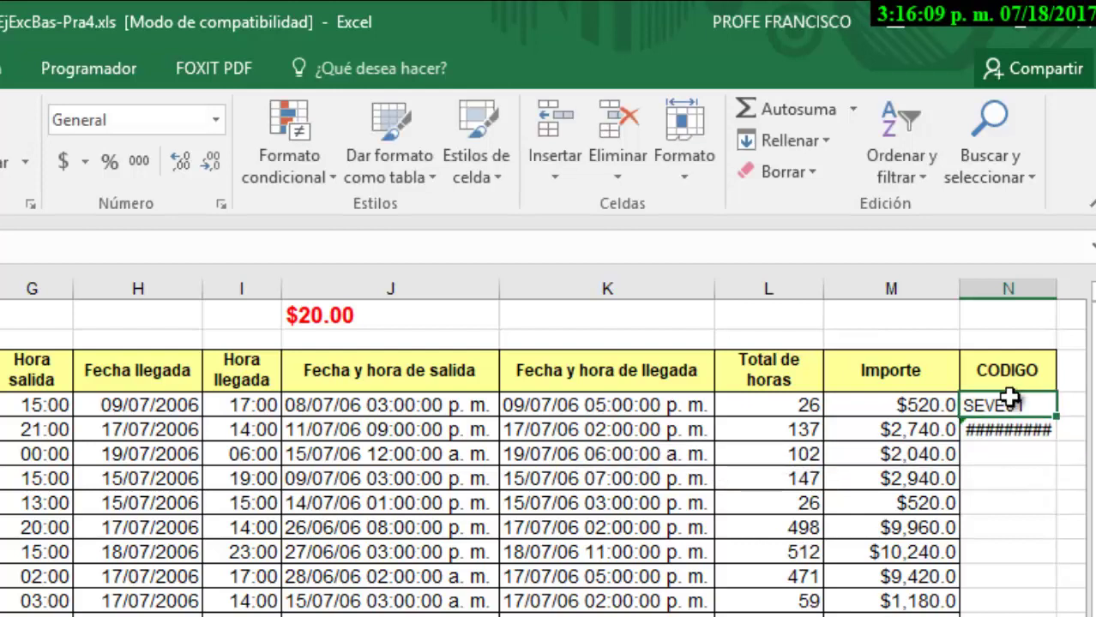
type("=M")
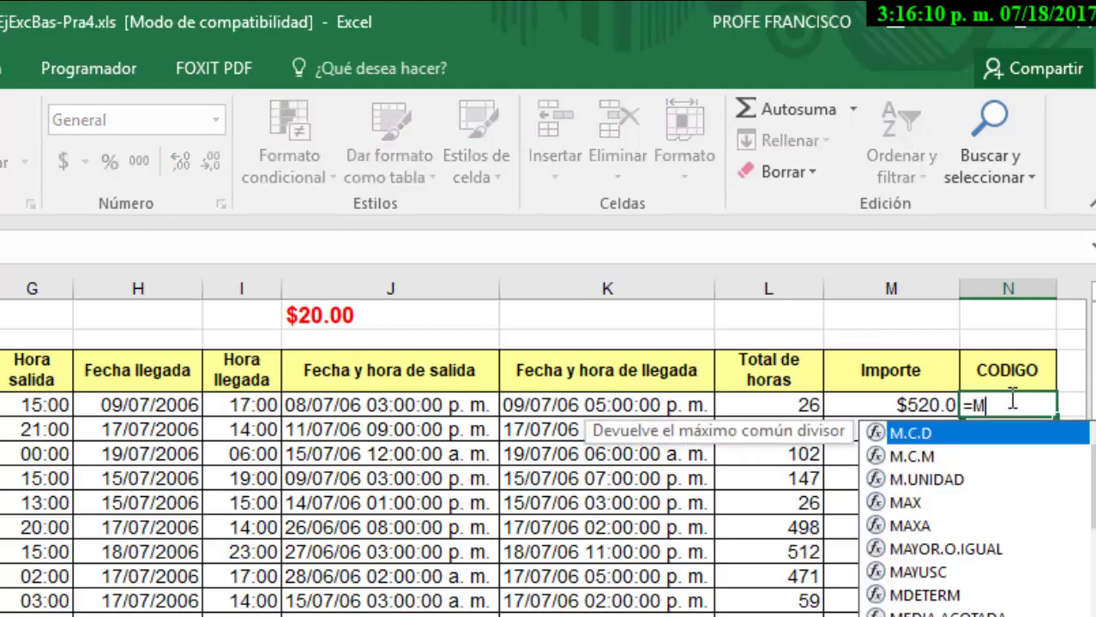
type("AYUS")
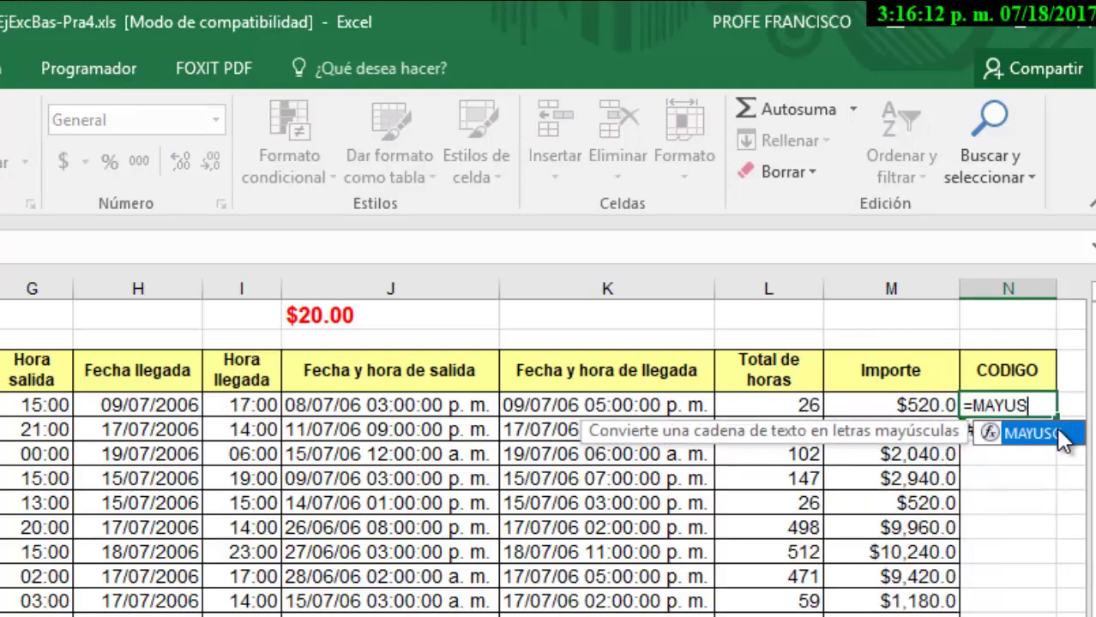
double_click(1061, 437)
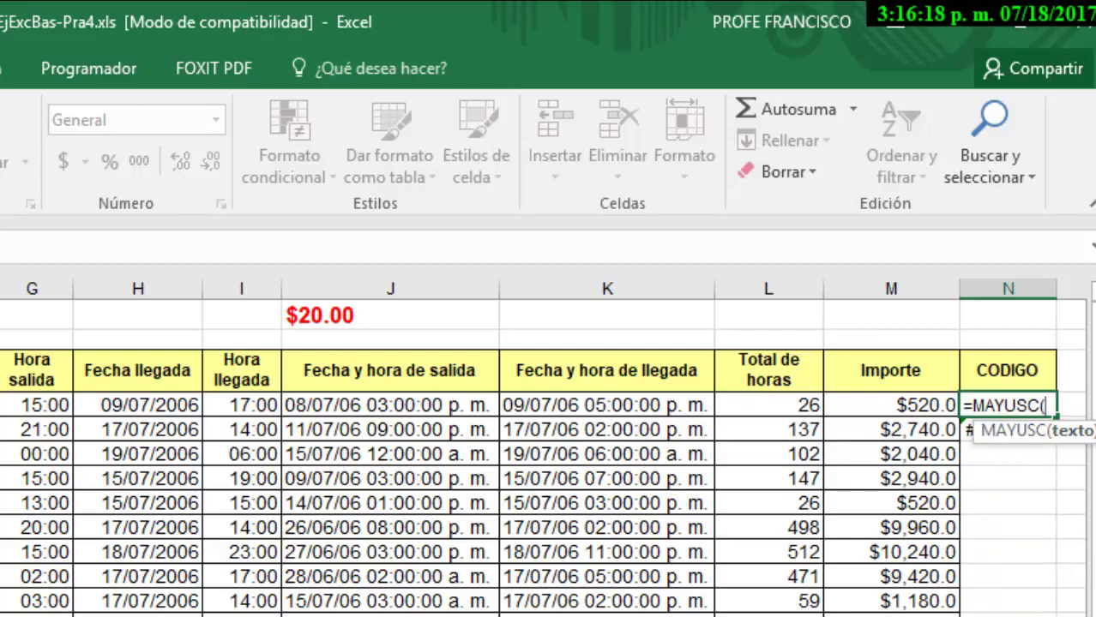
type("IZ")
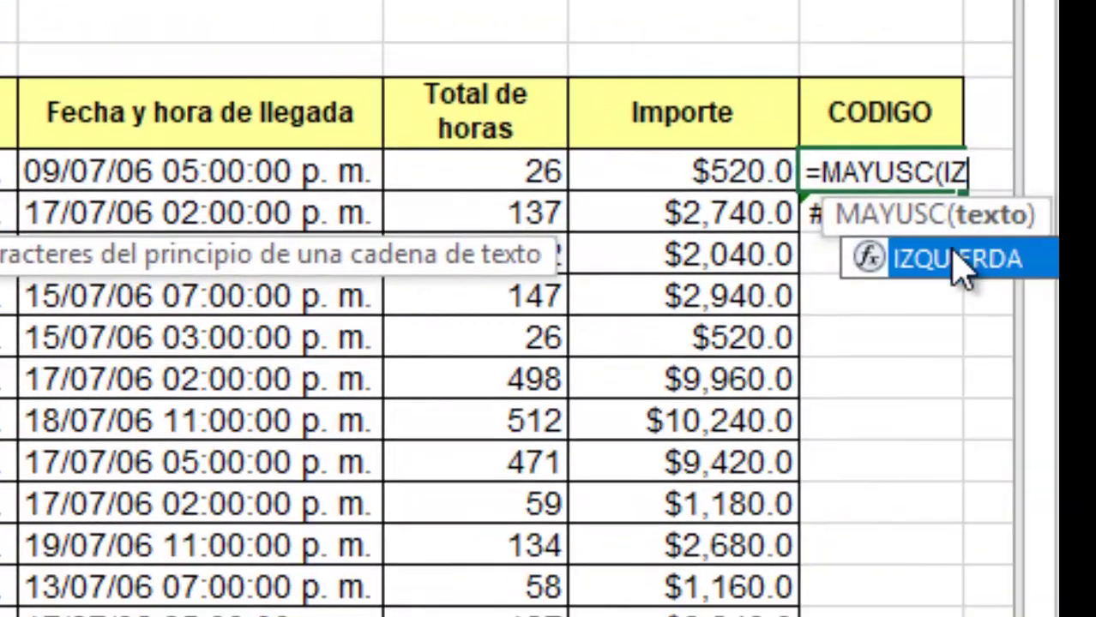
double_click(961, 260)
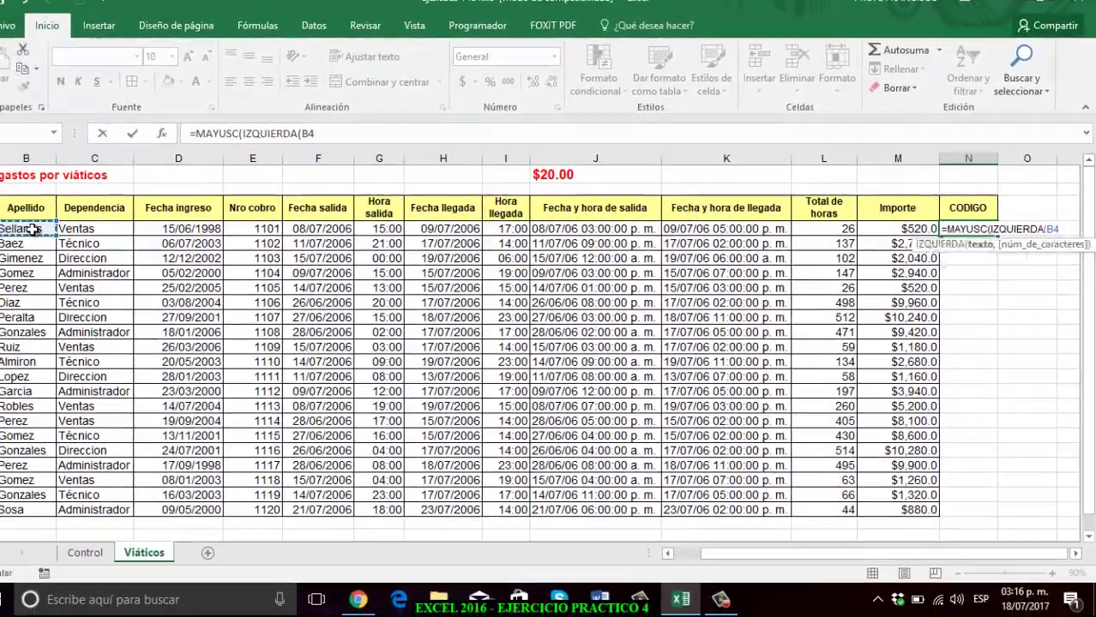
type(",2")
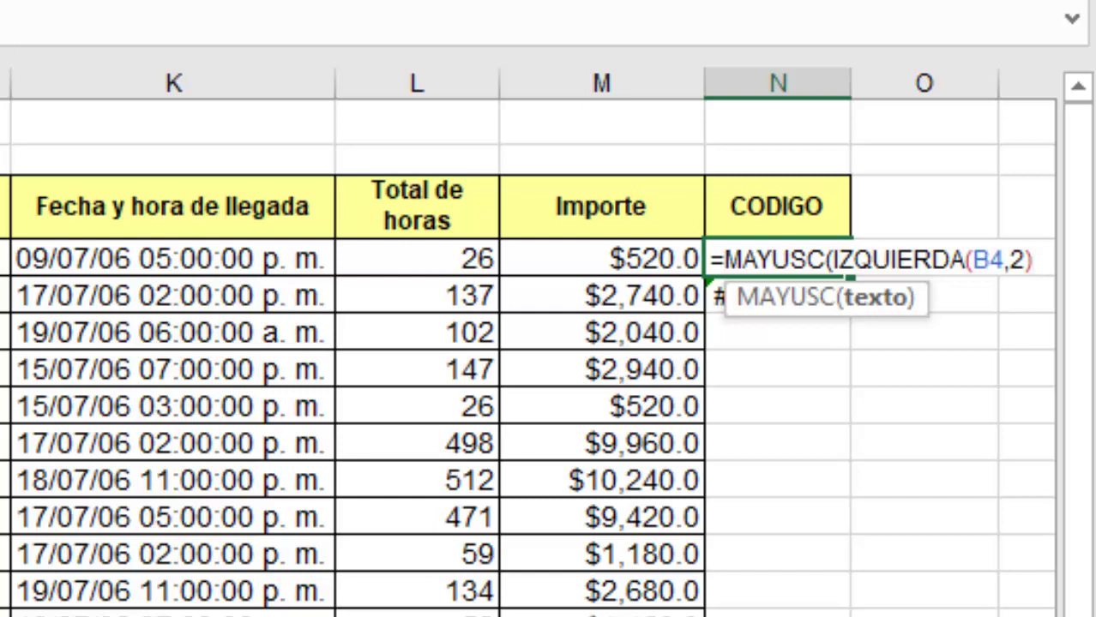
type("&I")
type("Z")
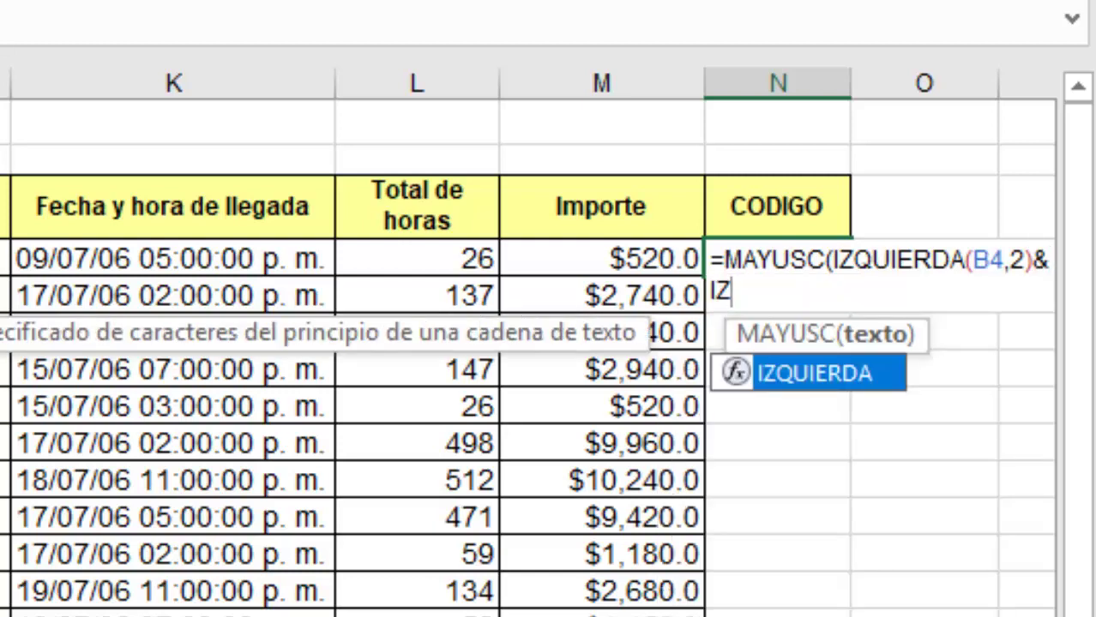
double_click(729, 375)
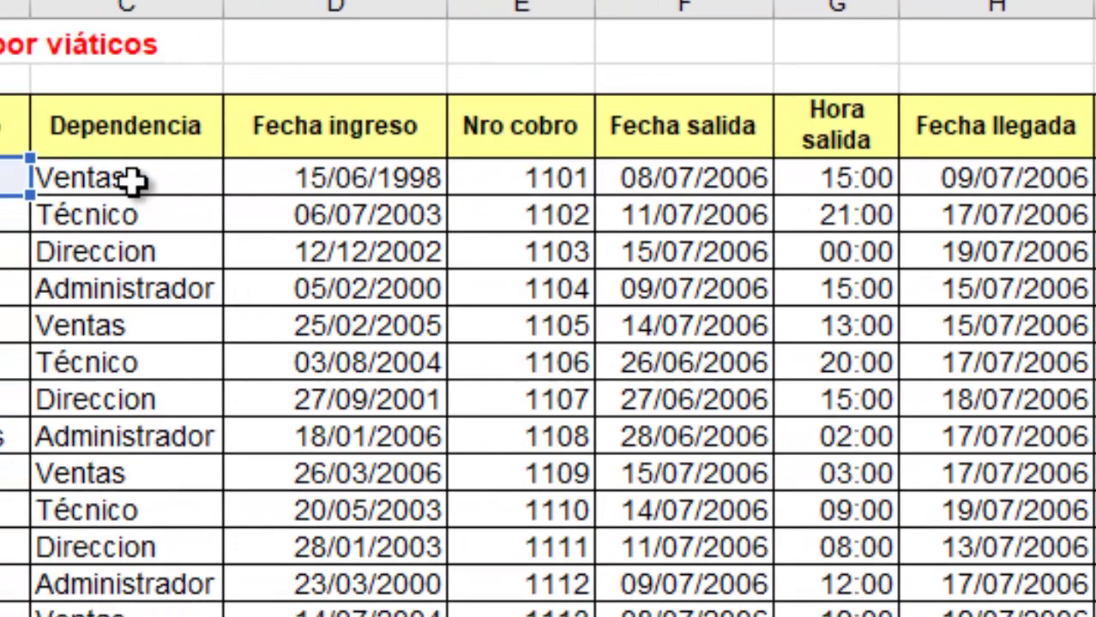
Step: Complete N4 as =MAYUSC(IZQUIERDA(B4,2)&IZQUIERDA(C4,2)&DERECHA(E4,2)), showing SEVE01
left_click(34, 194)
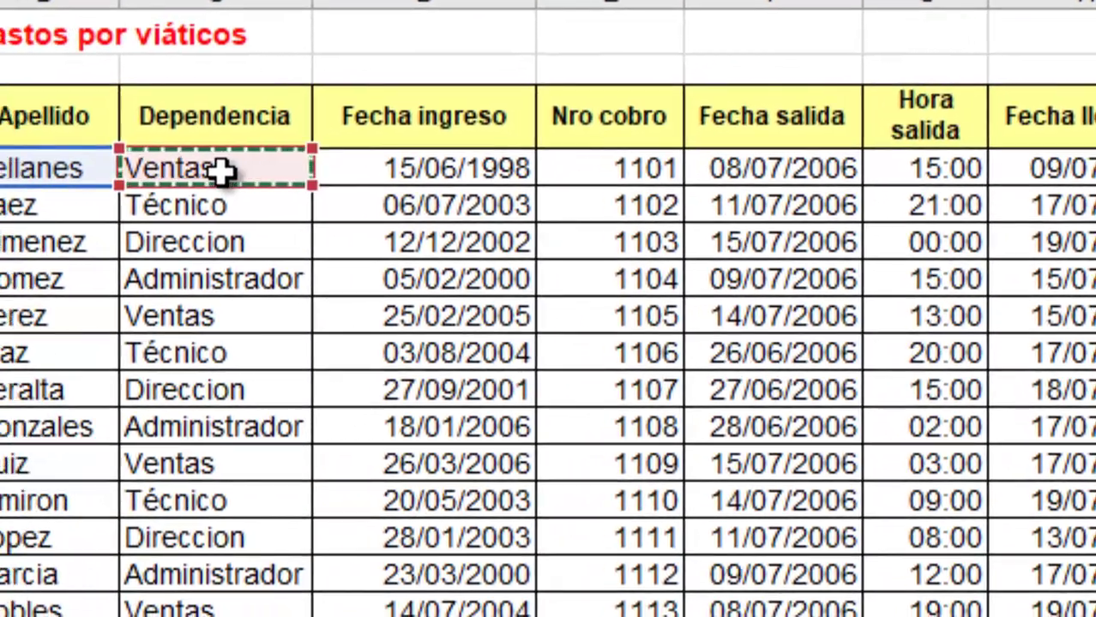
type(",2)&IZQUIERDA(C4,")
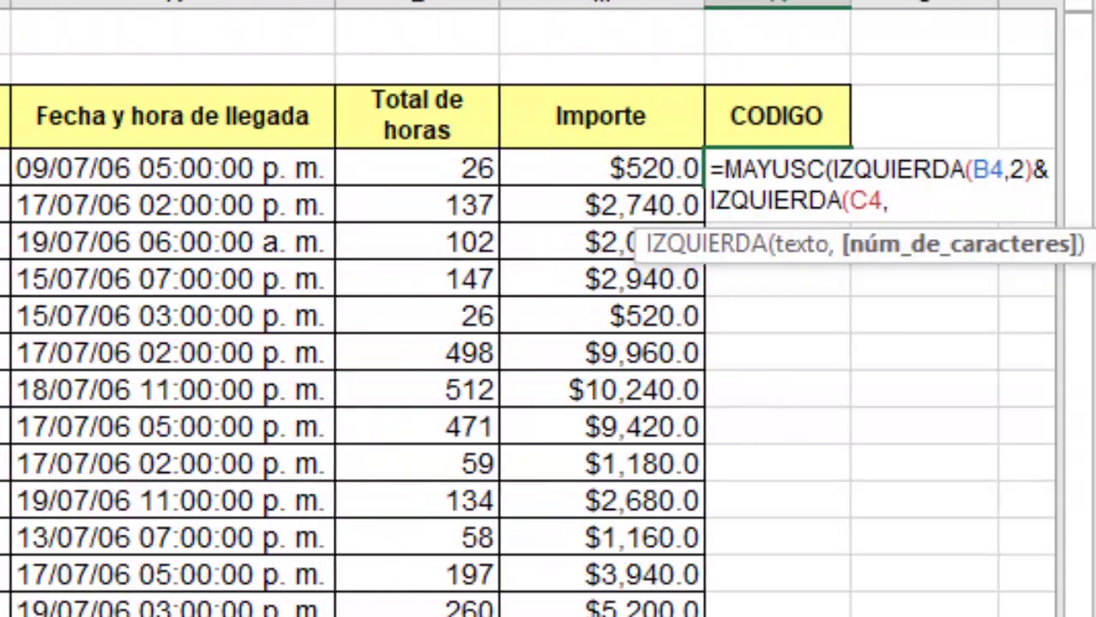
type("2")
type(")")
type("&")
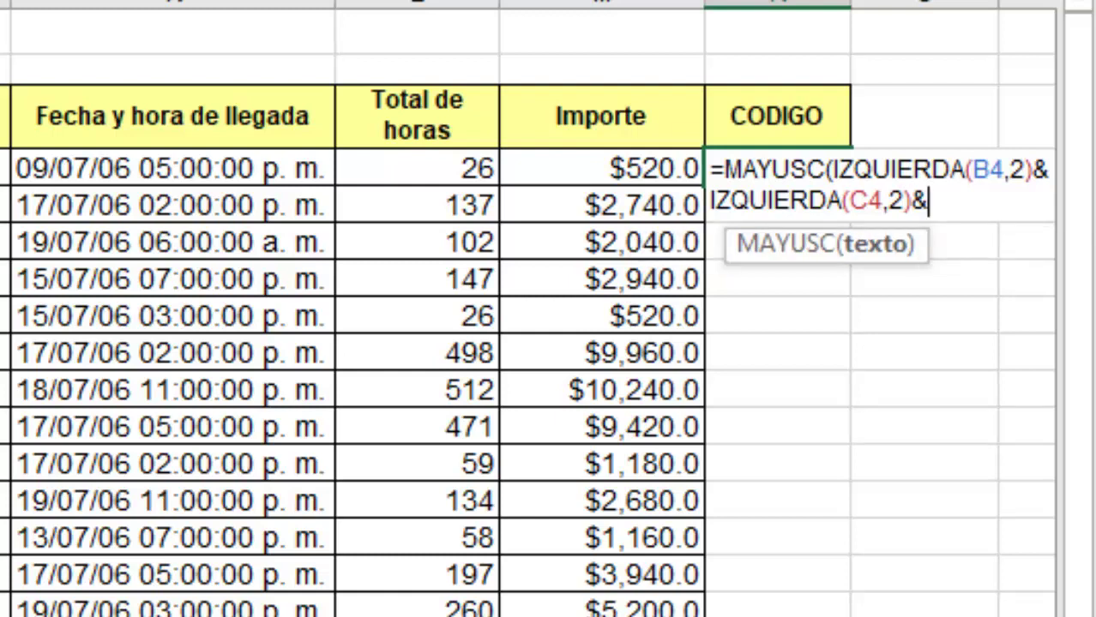
type("DE")
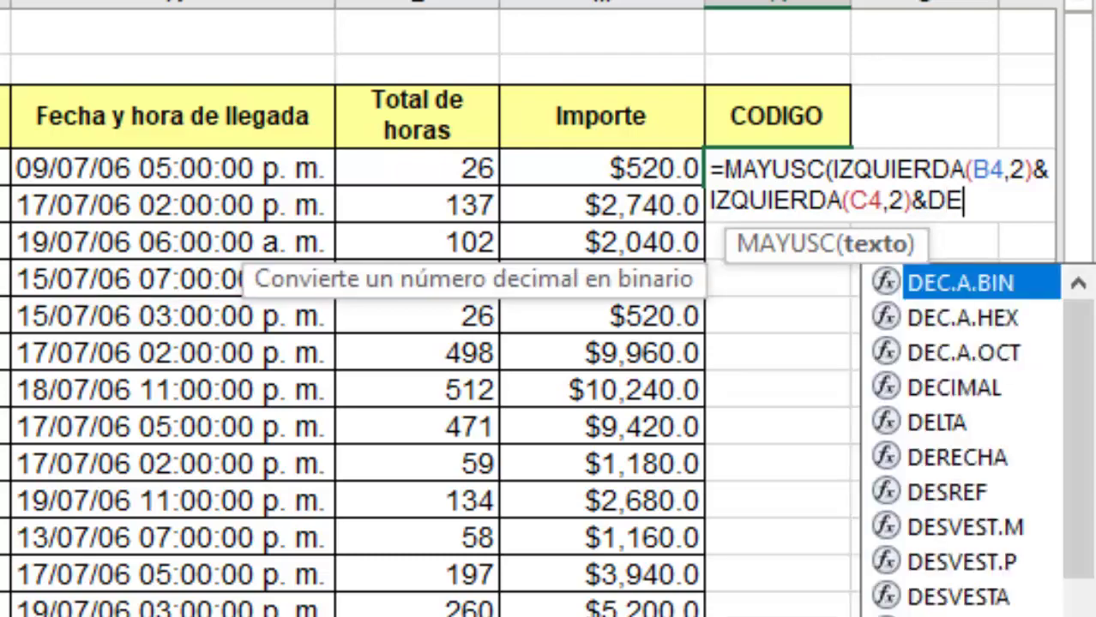
type("RE")
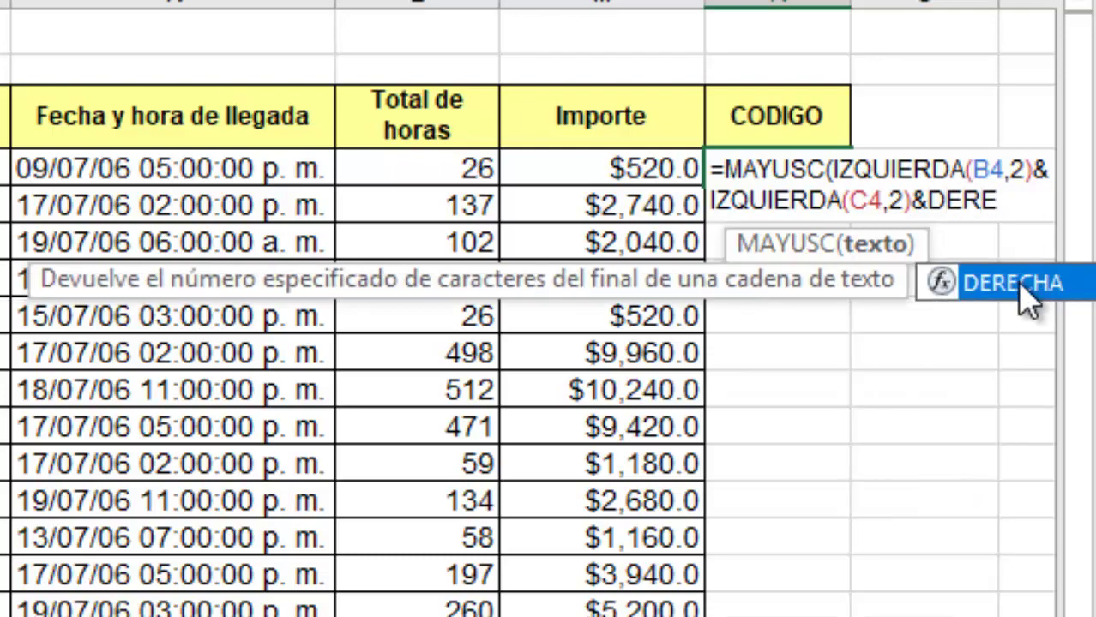
double_click(1018, 283)
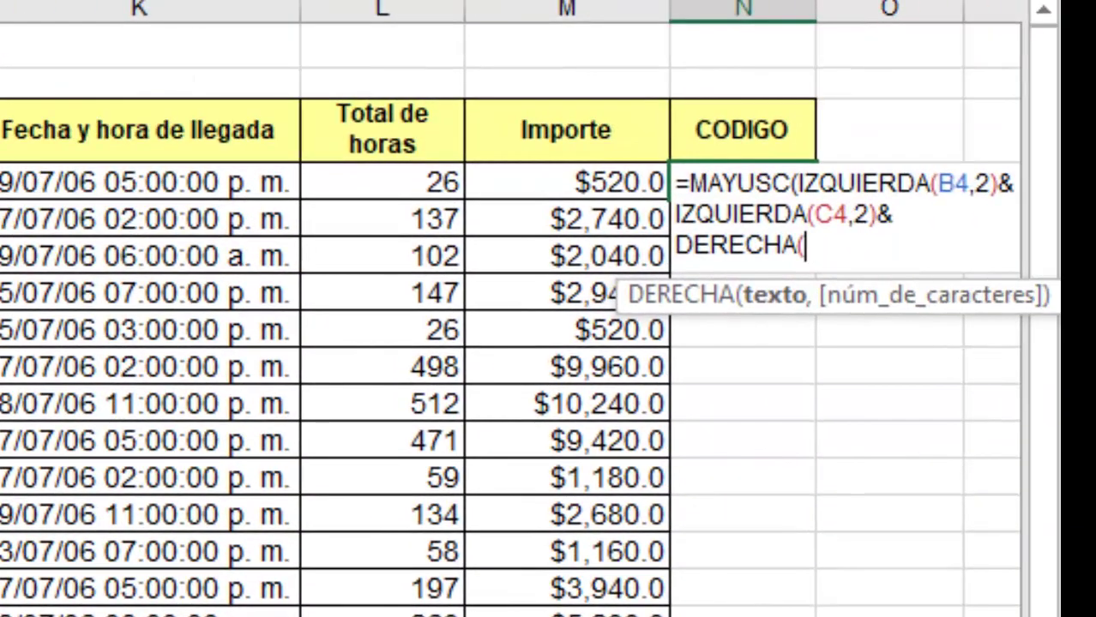
type("E4")
type(",2")
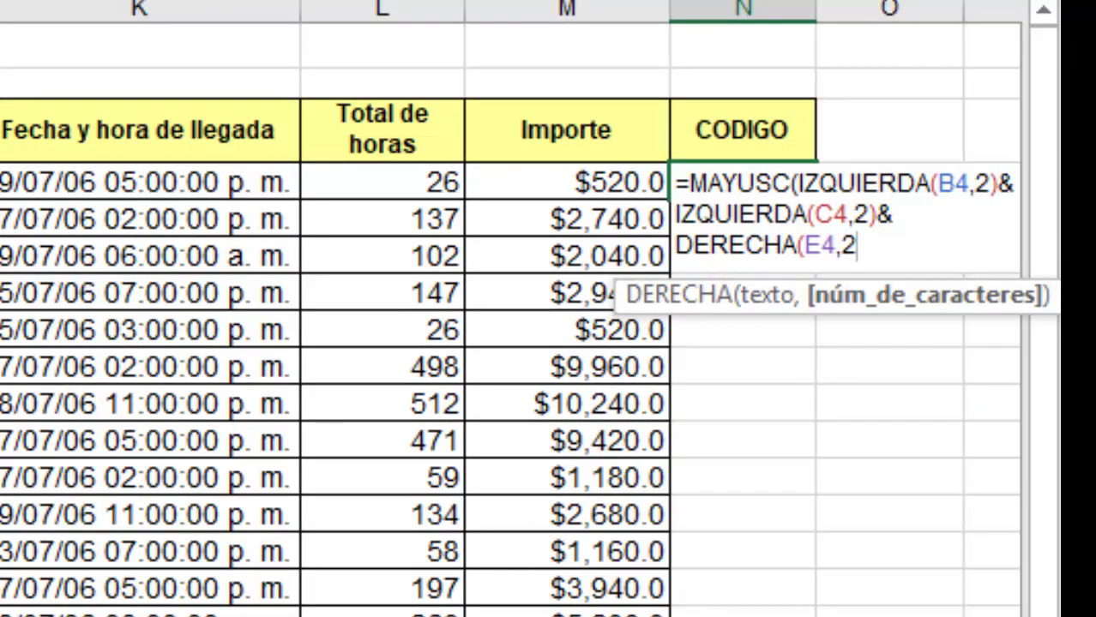
type(")")
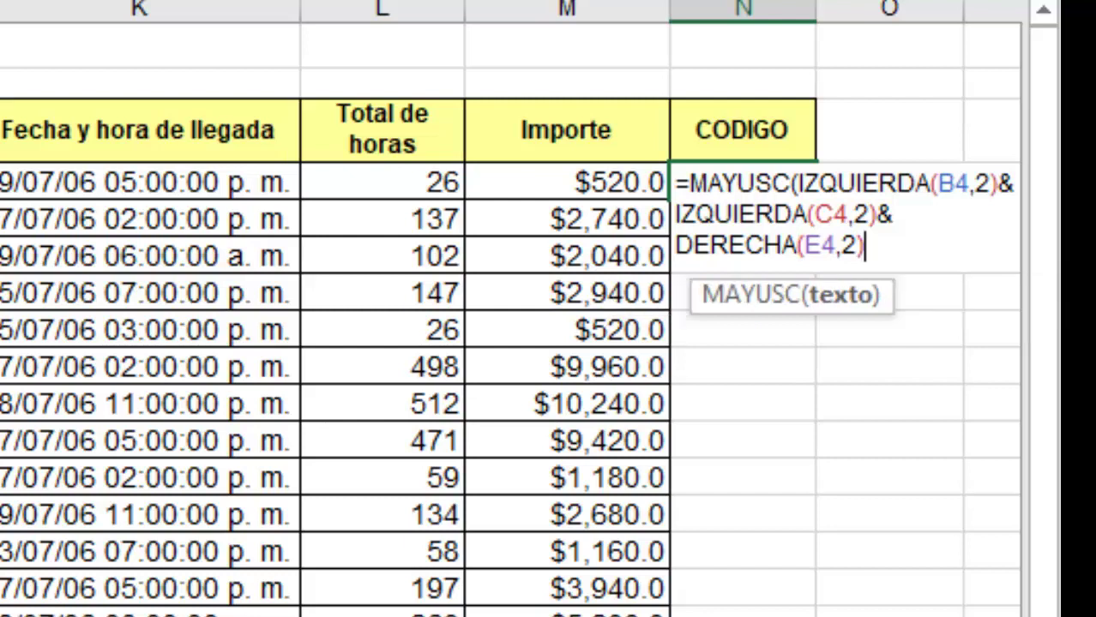
type(")")
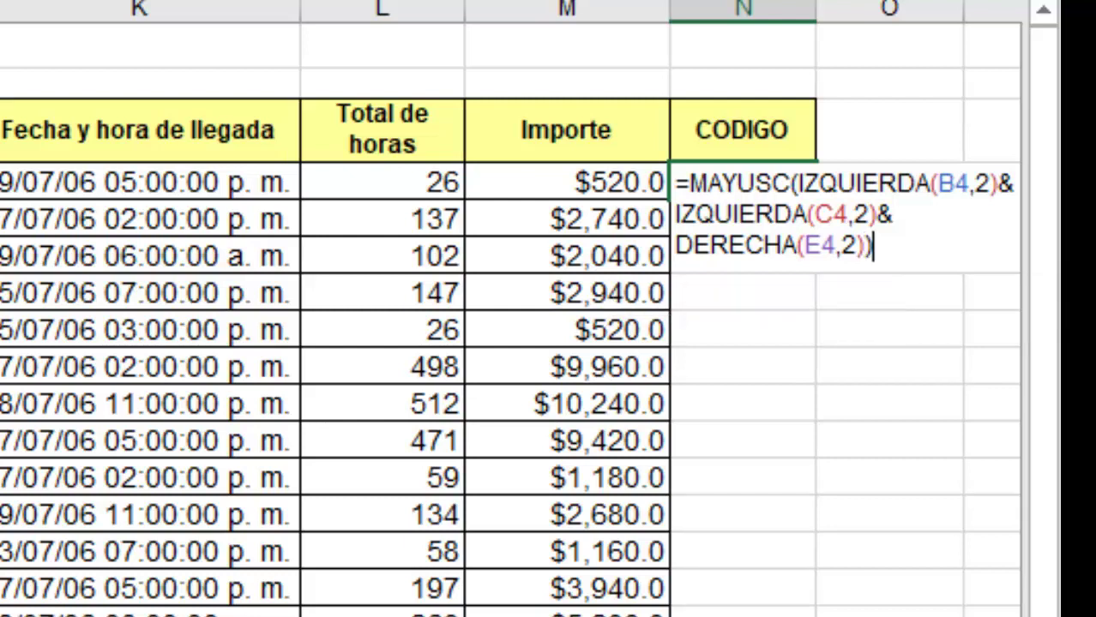
key("Return")
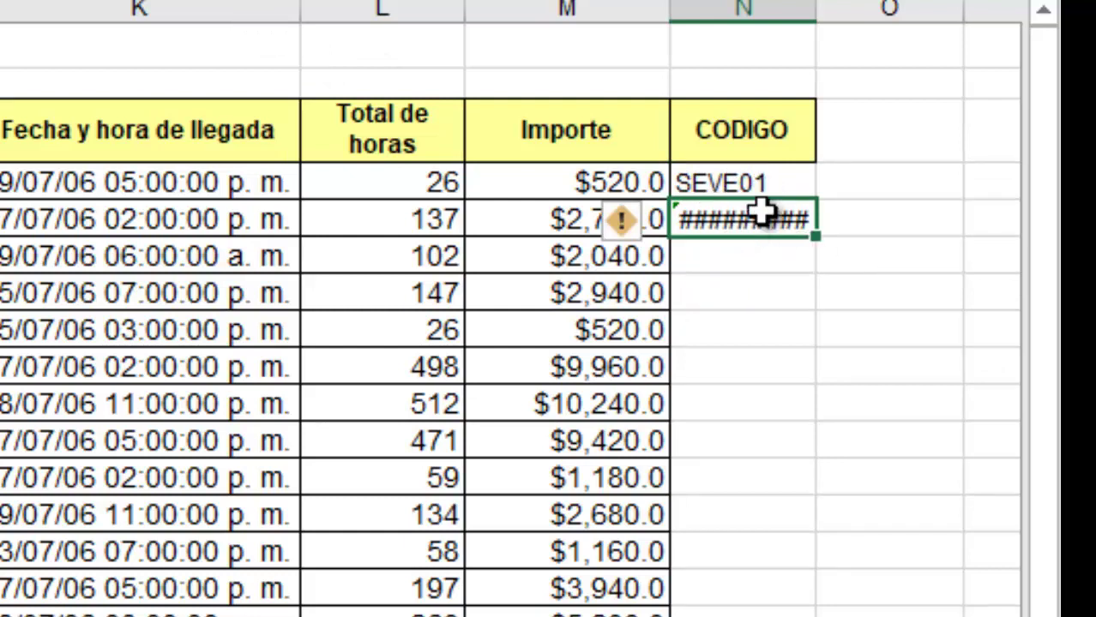
key("Delete")
Step: Fill the CODIGO formula from N4 down to N23, producing SEVE01 through SOAD20
left_click(729, 181)
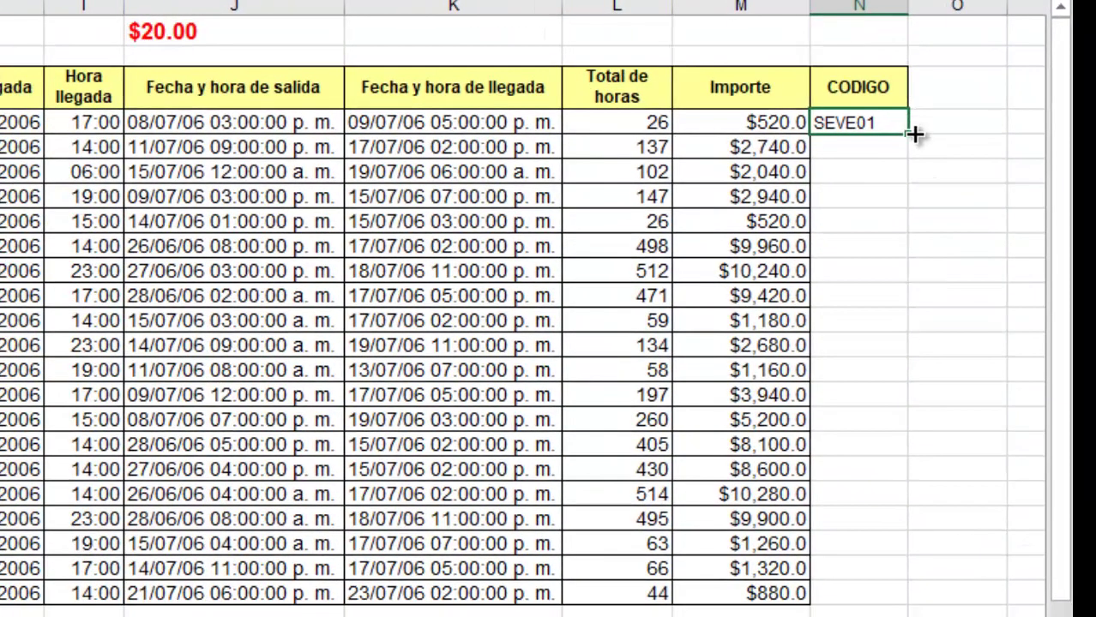
double_click(909, 134)
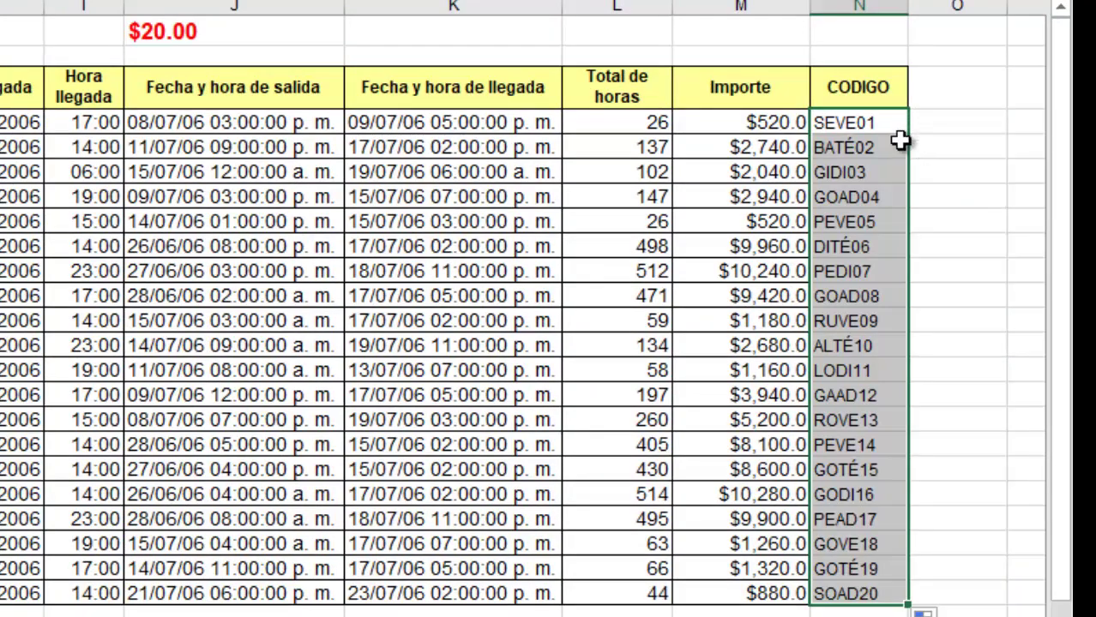
left_click(855, 127)
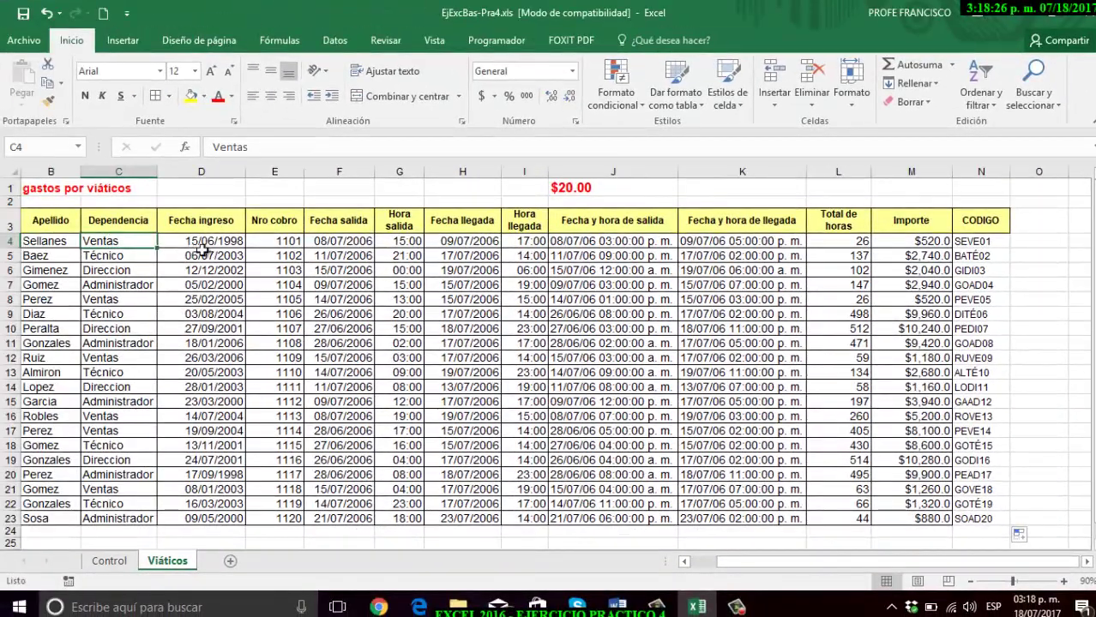
left_click(281, 245)
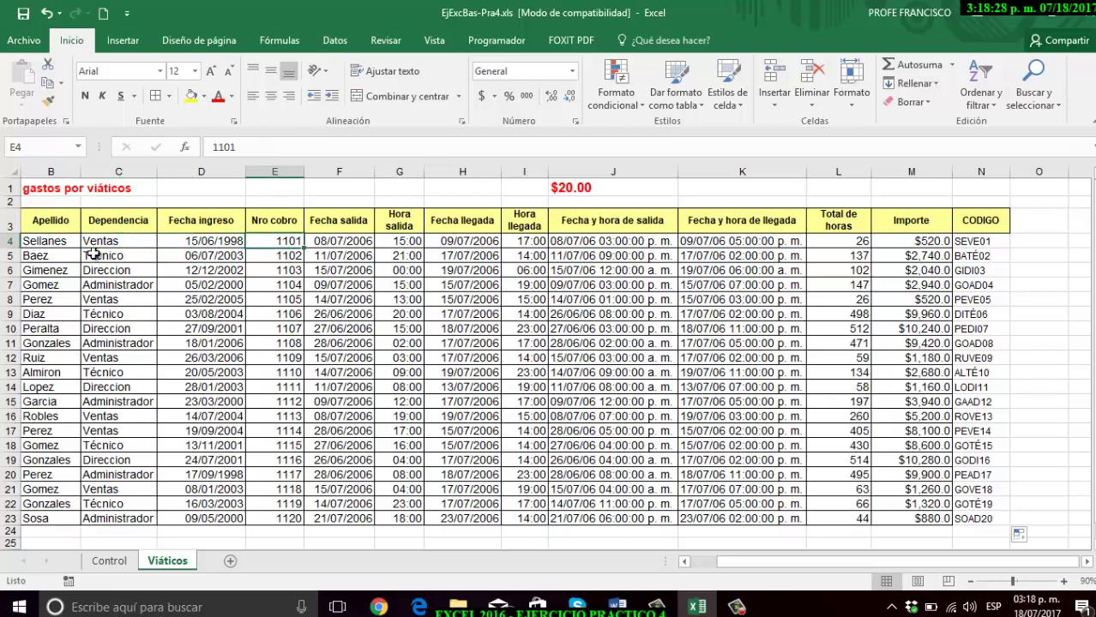
left_click(45, 254)
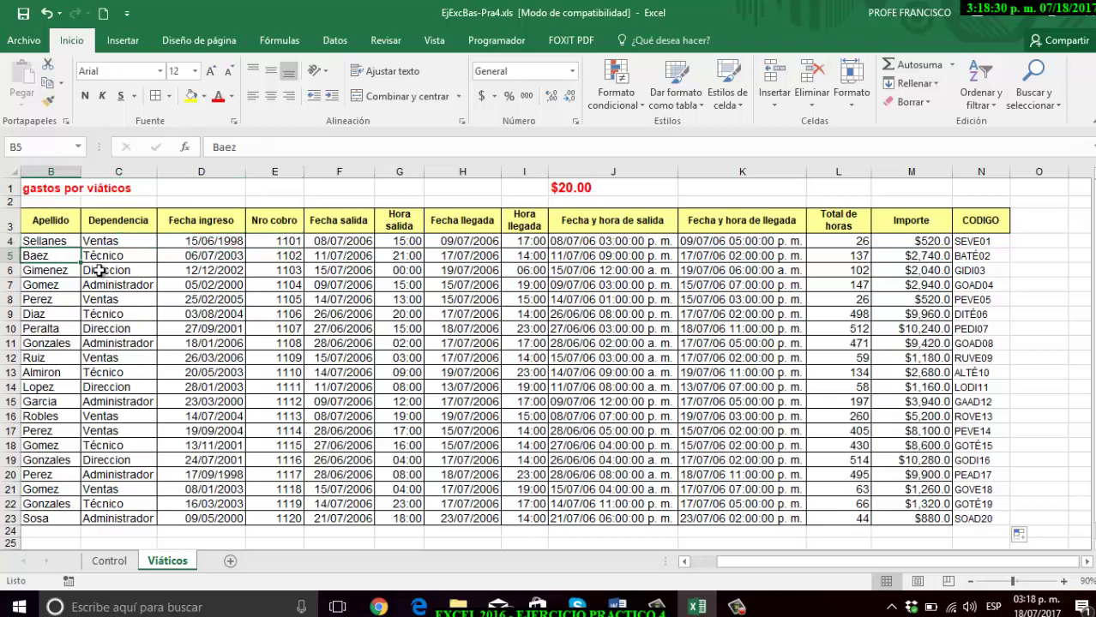
left_click(977, 253)
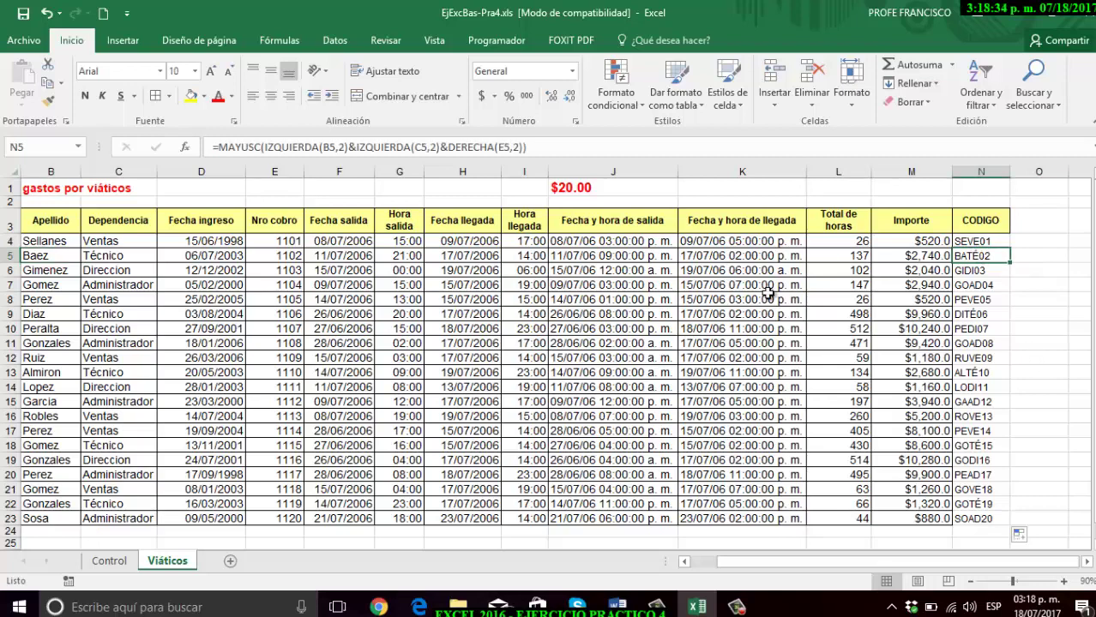
left_click(5, 270)
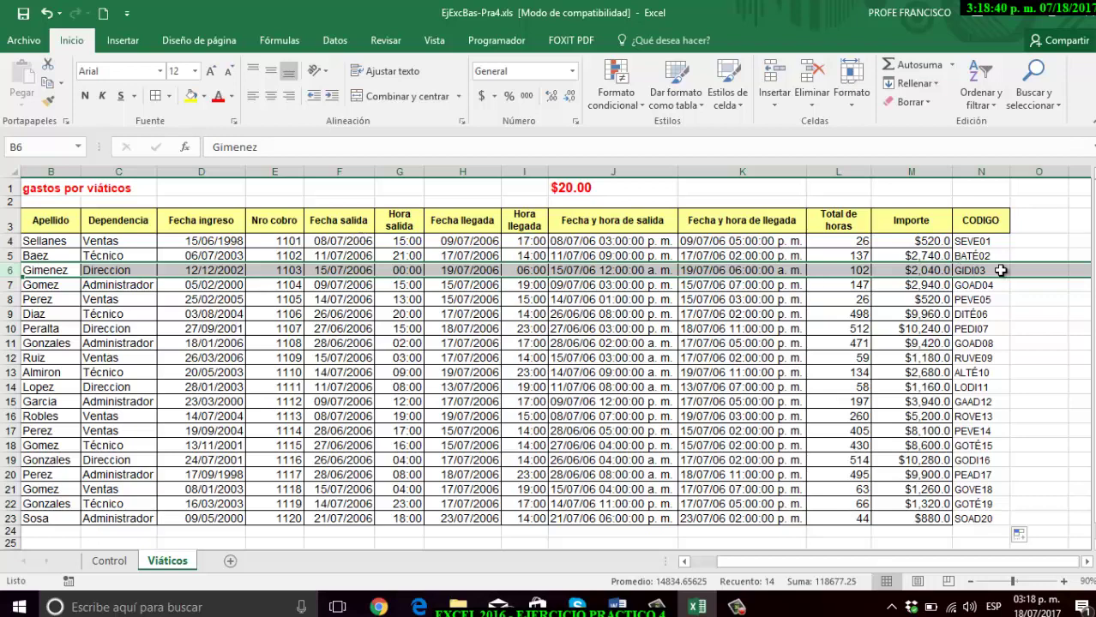
left_click(12, 520)
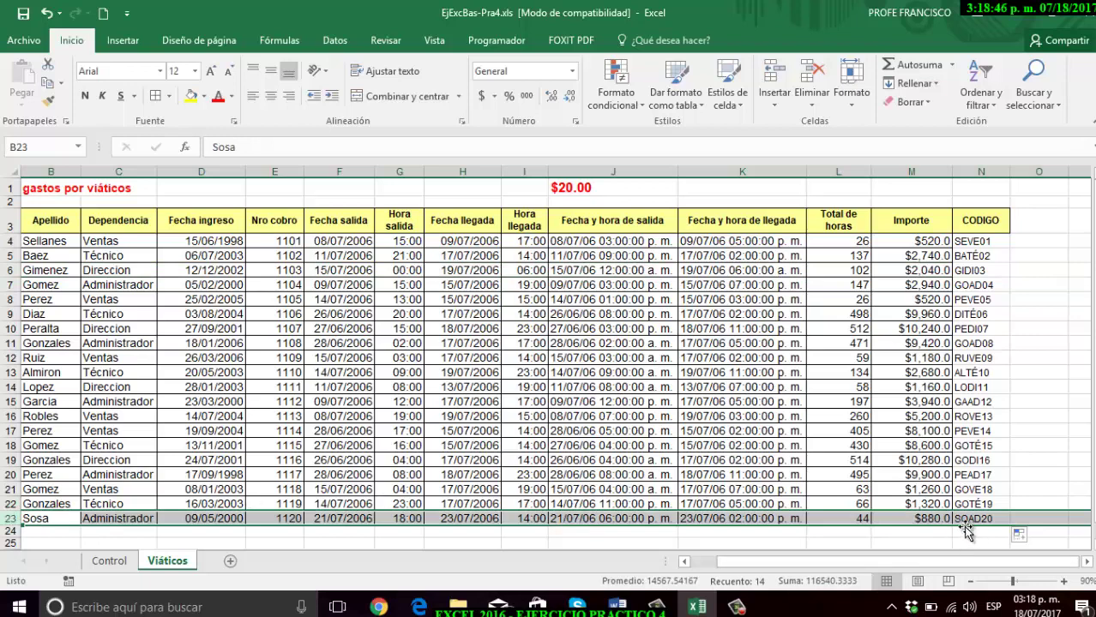
left_click(1027, 417)
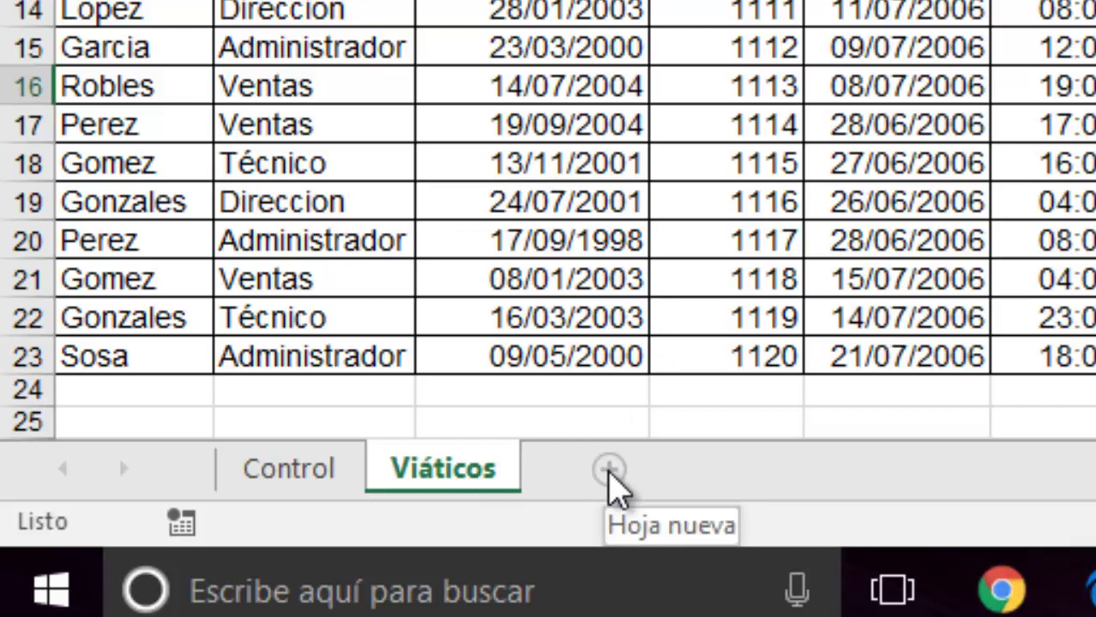
Step: Insert a new worksheet and rename its Hoja1 tab to 'Calculos'
left_click(609, 470)
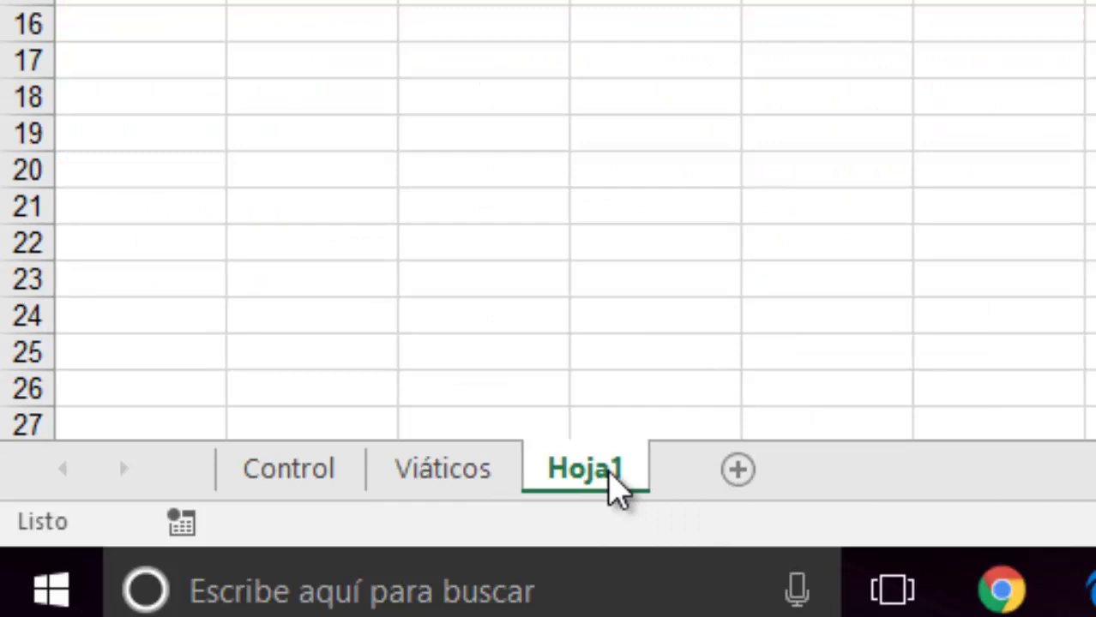
double_click(609, 471)
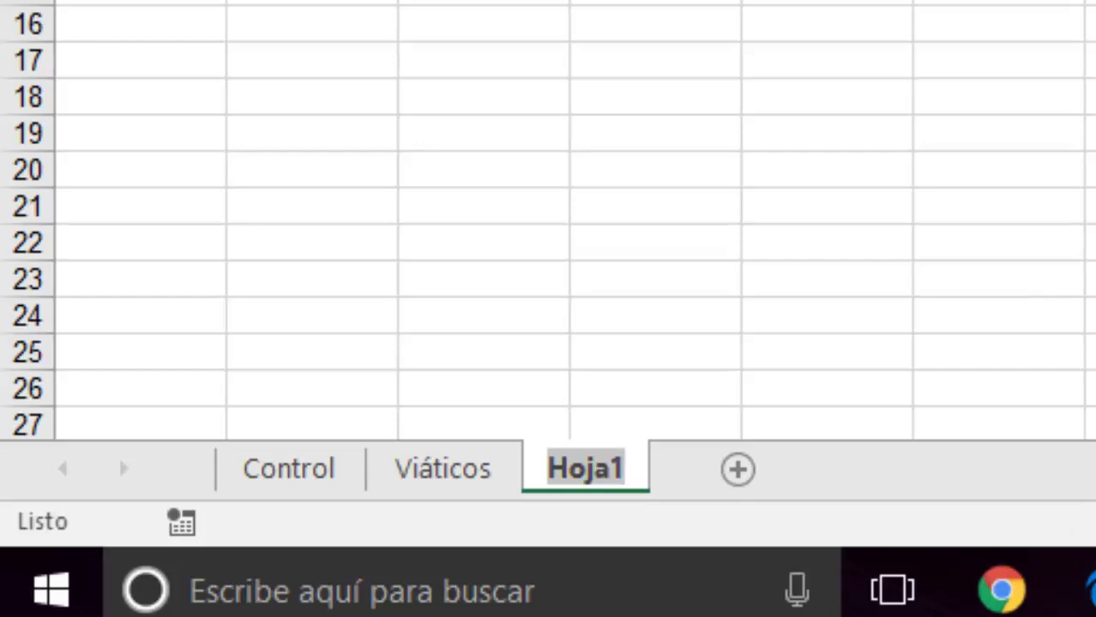
type("c")
key("BackSpace")
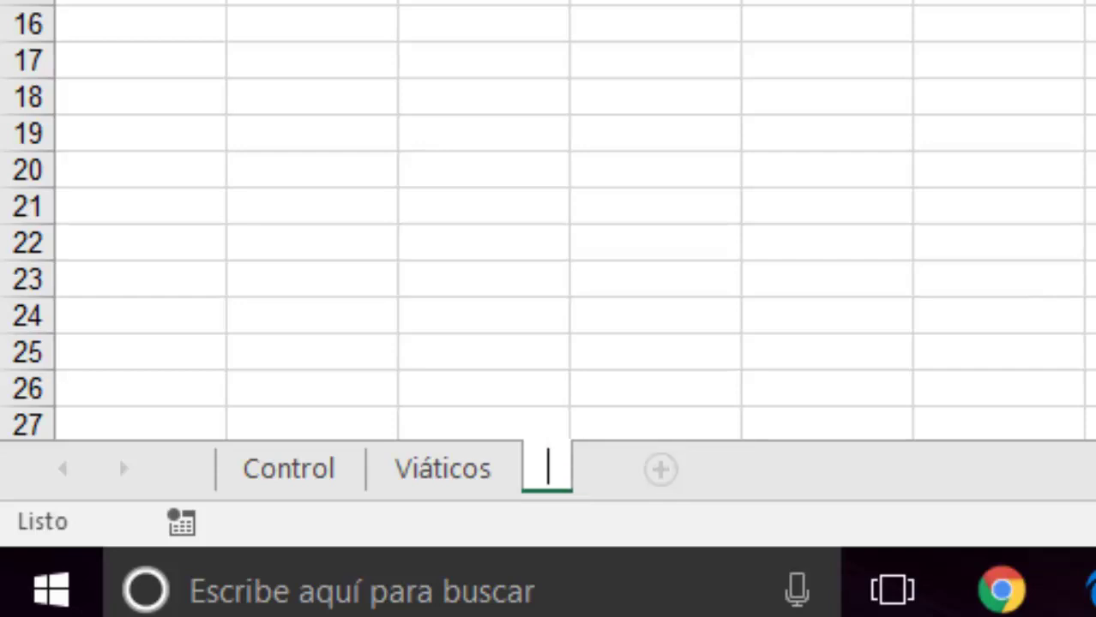
type("Calculos")
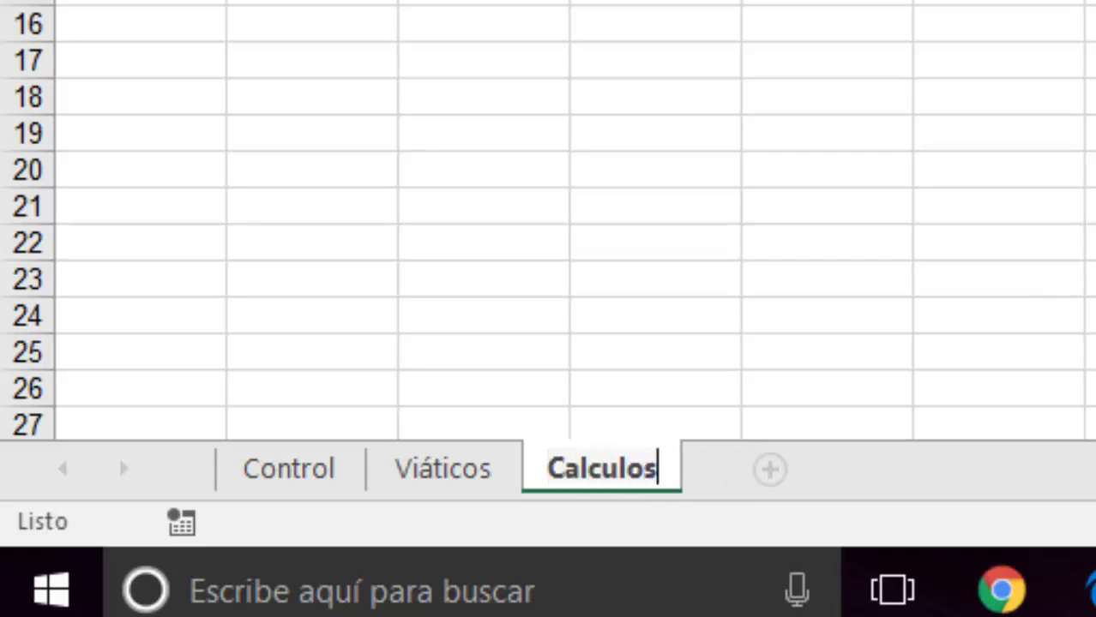
key("Return")
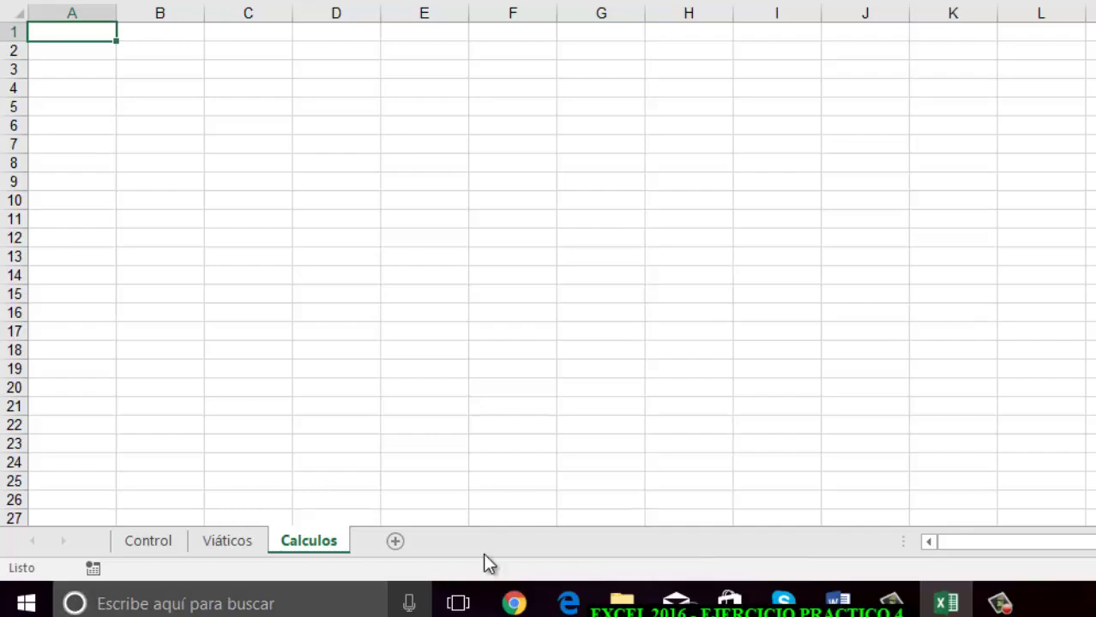
Step: Copy the Viáticos Nombre and Apellido columns (A3:B23) and go to the Calculos sheet
left_click(230, 543)
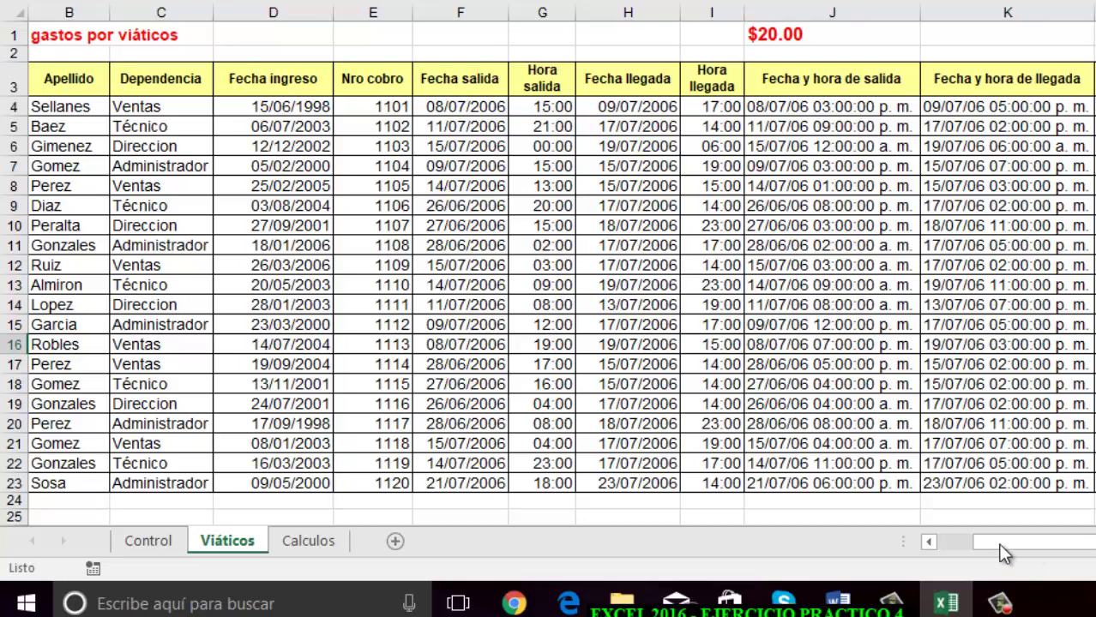
left_click_drag(1034, 546, 909, 543)
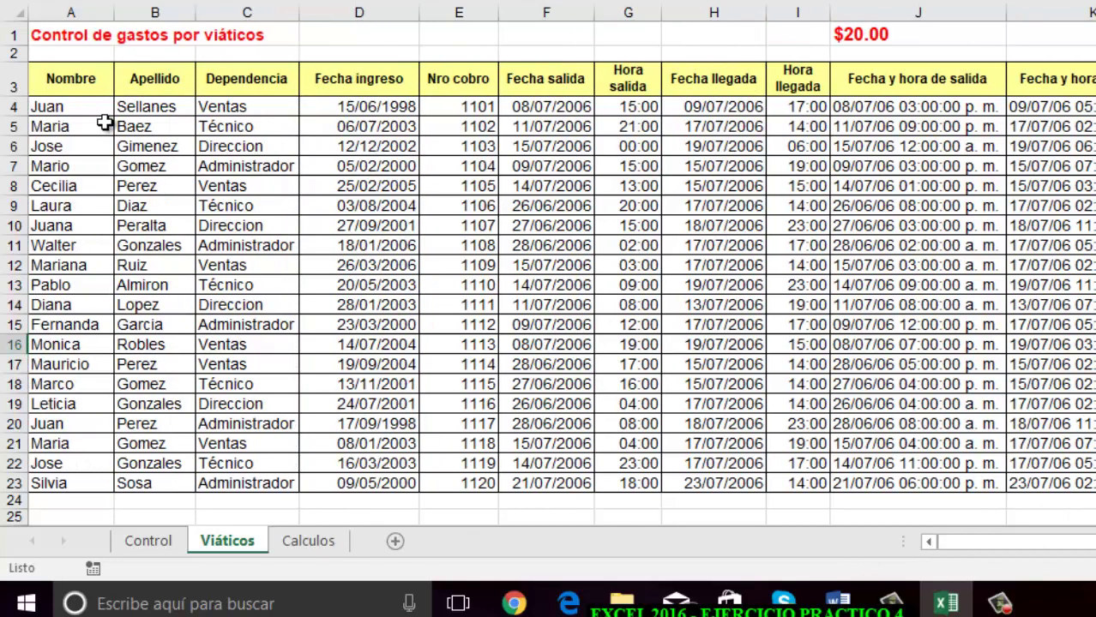
left_click_drag(74, 81, 183, 479)
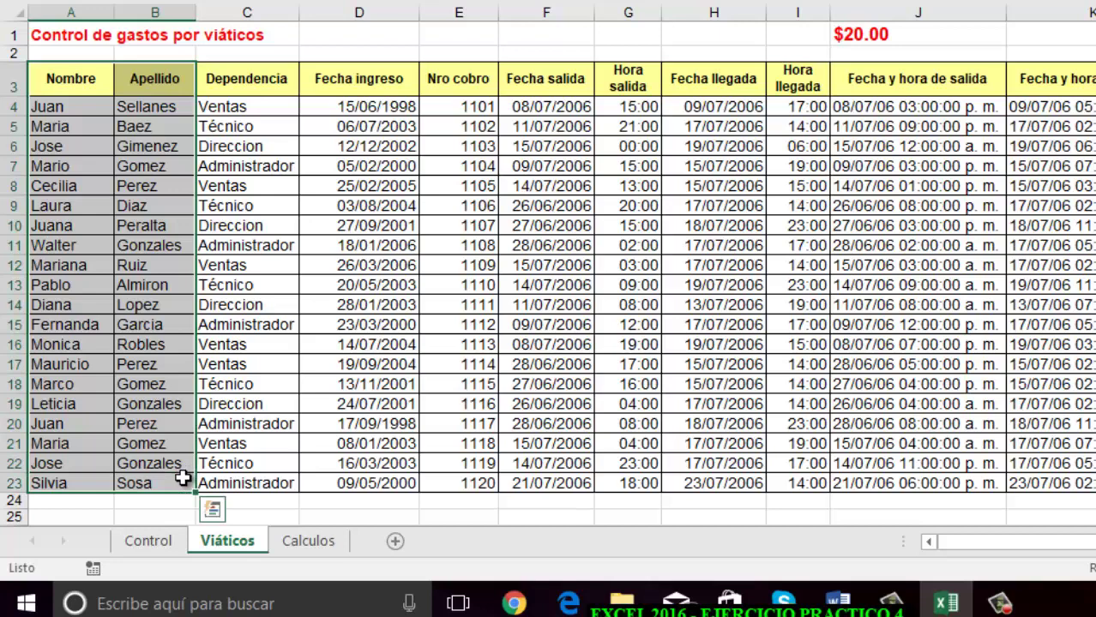
key("ctrl+c")
left_click(298, 540)
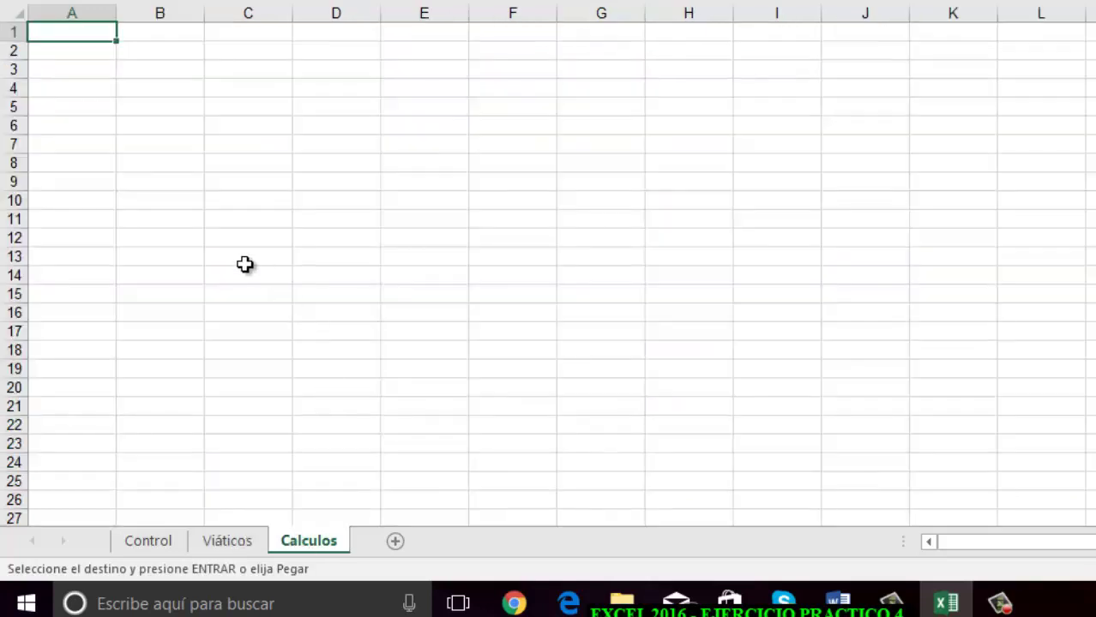
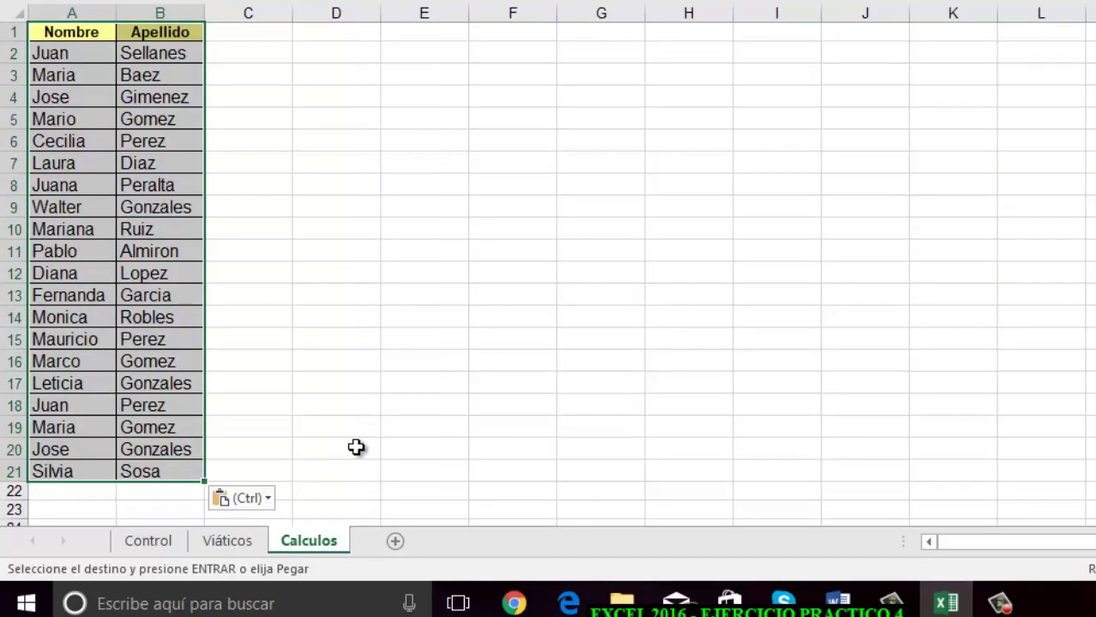
Step: Copy the Fecha ingreso dates (Viáticos D3:D23) to Calculos C1 and autofit column C
left_click(319, 437)
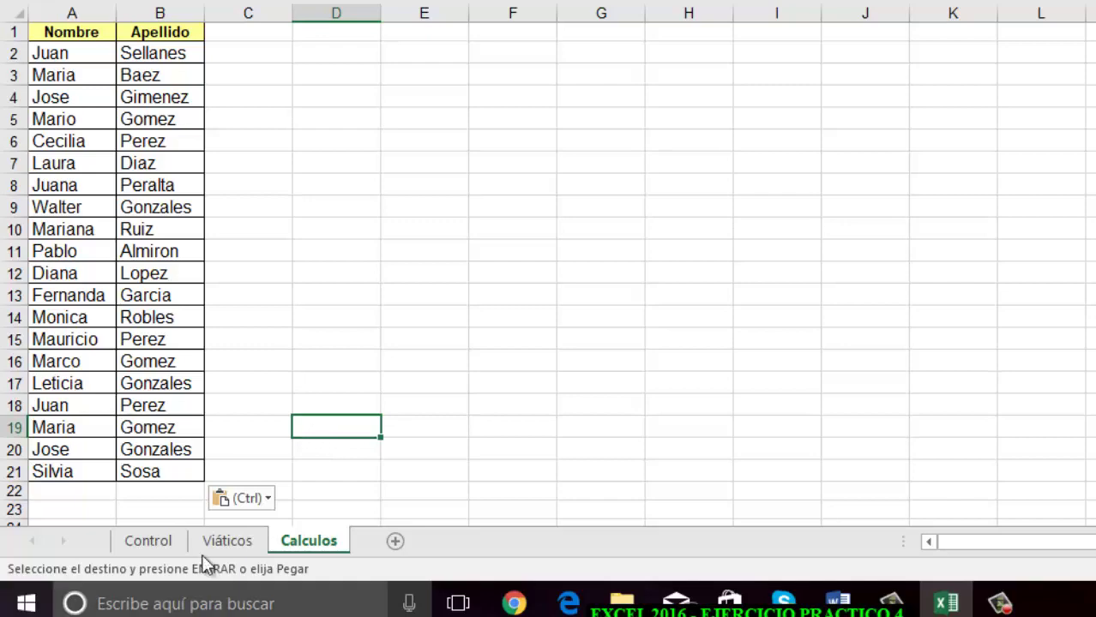
left_click(228, 546)
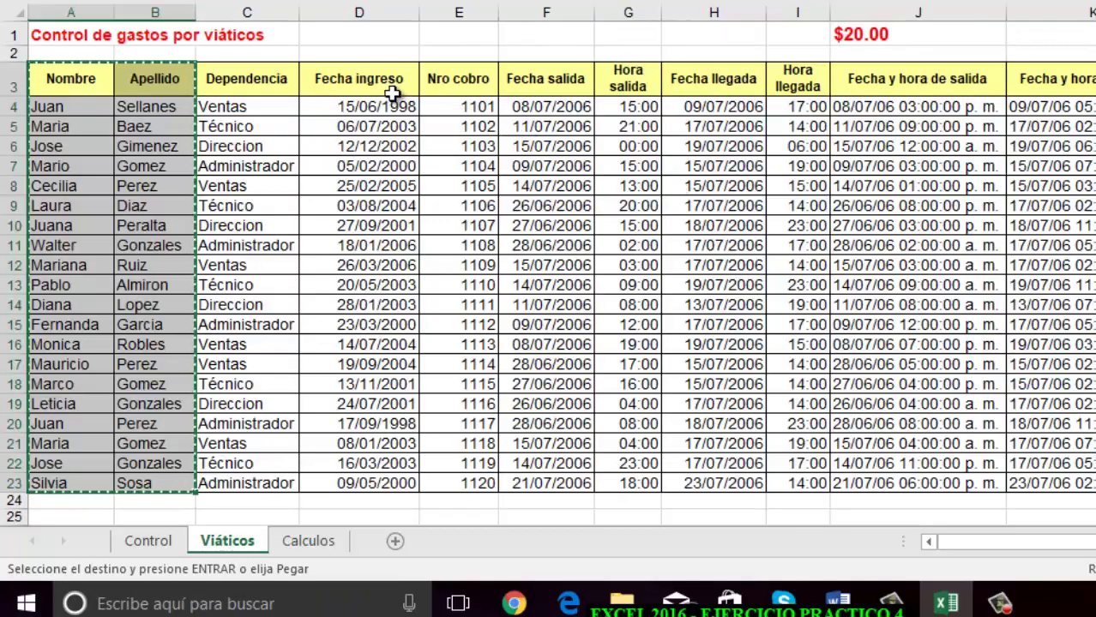
left_click_drag(391, 89, 412, 483)
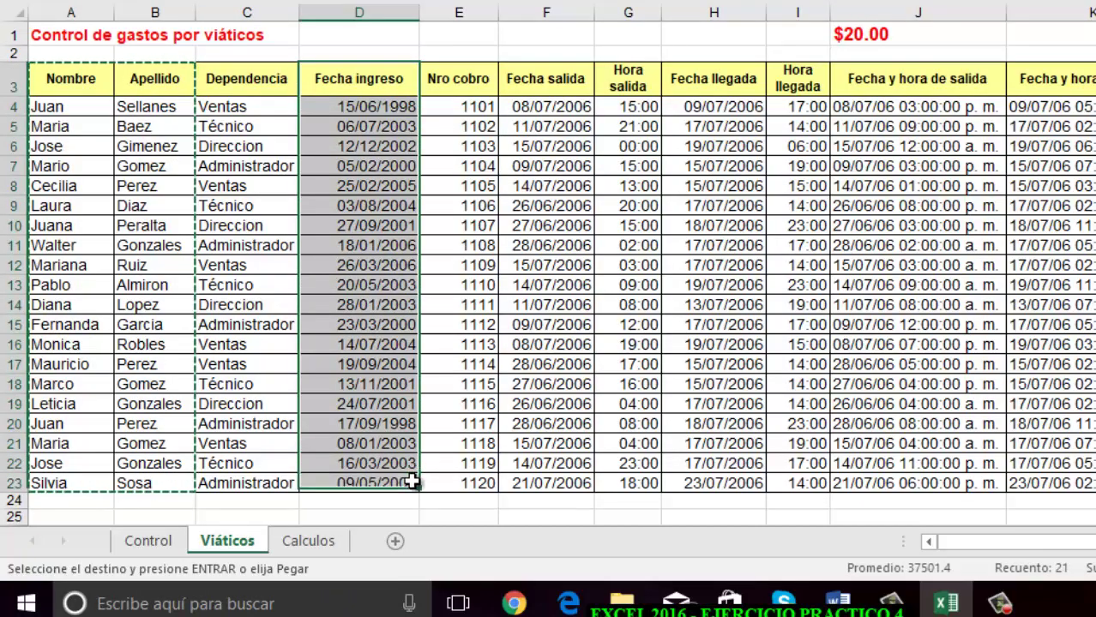
key("ctrl+c")
left_click(283, 541)
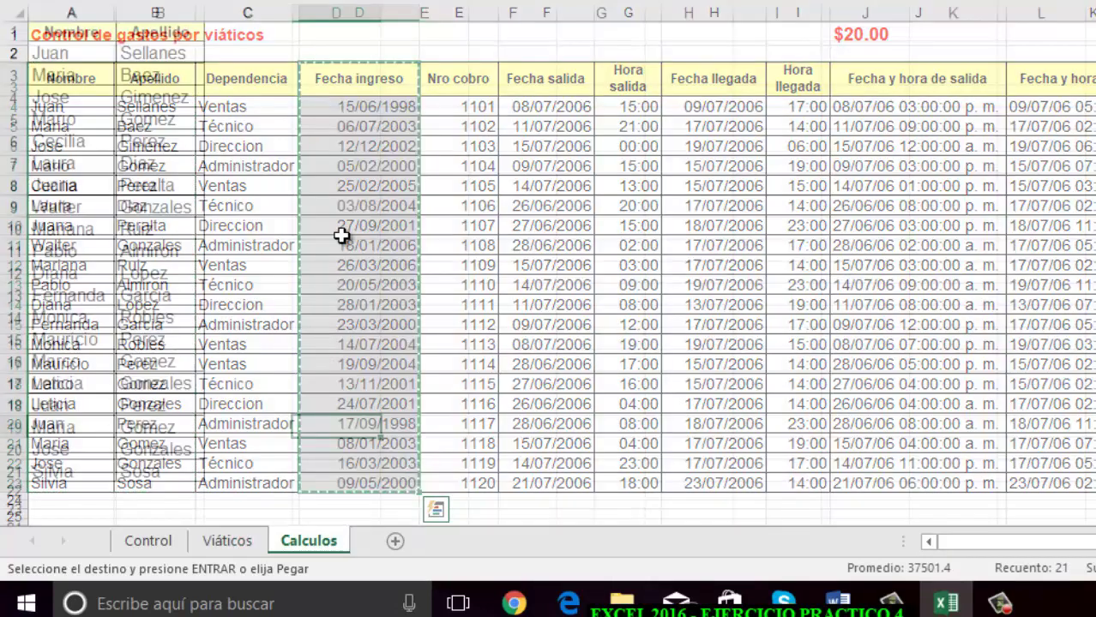
left_click(252, 50)
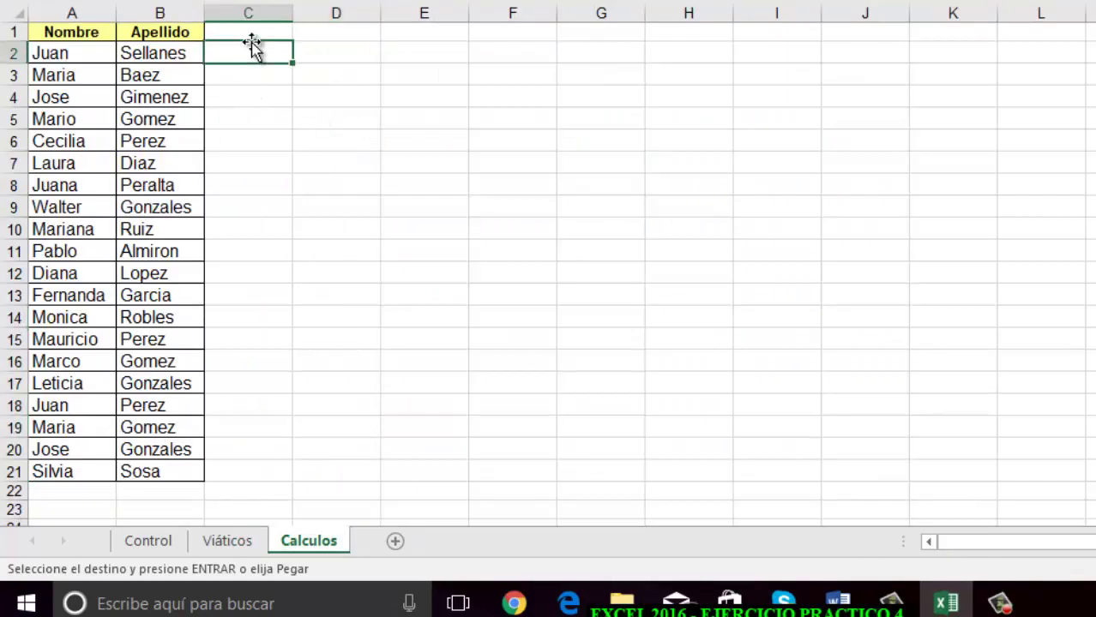
left_click(250, 32)
key("ctrl+v")
double_click(293, 16)
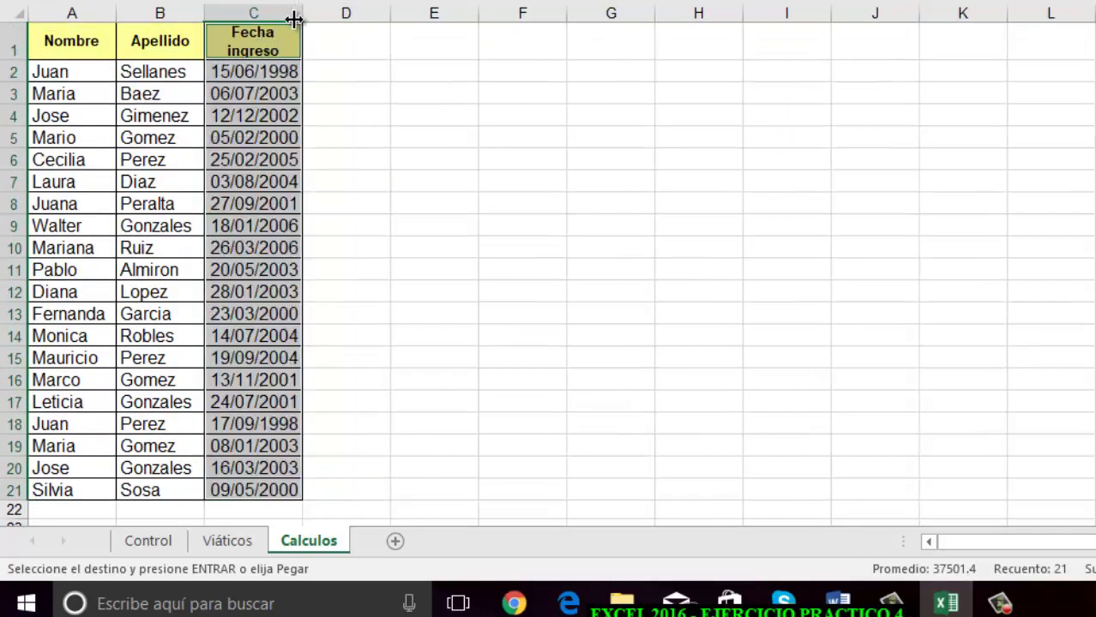
left_click(353, 50)
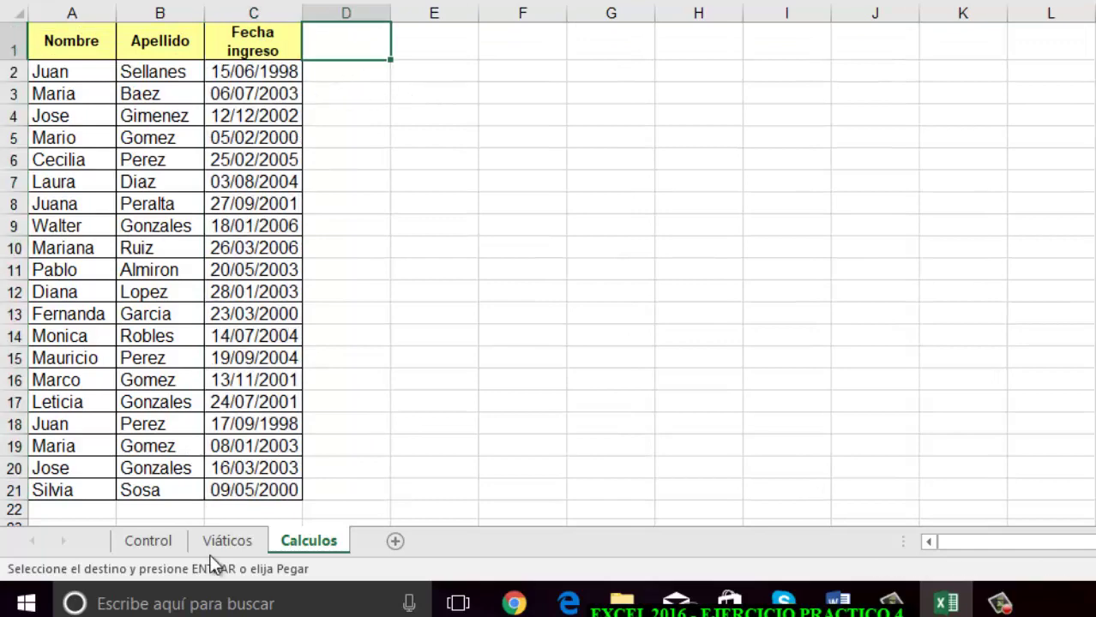
Step: Copy Viáticos column M (Importe), header included, and paste it at Calculos cell D1
left_click(247, 546)
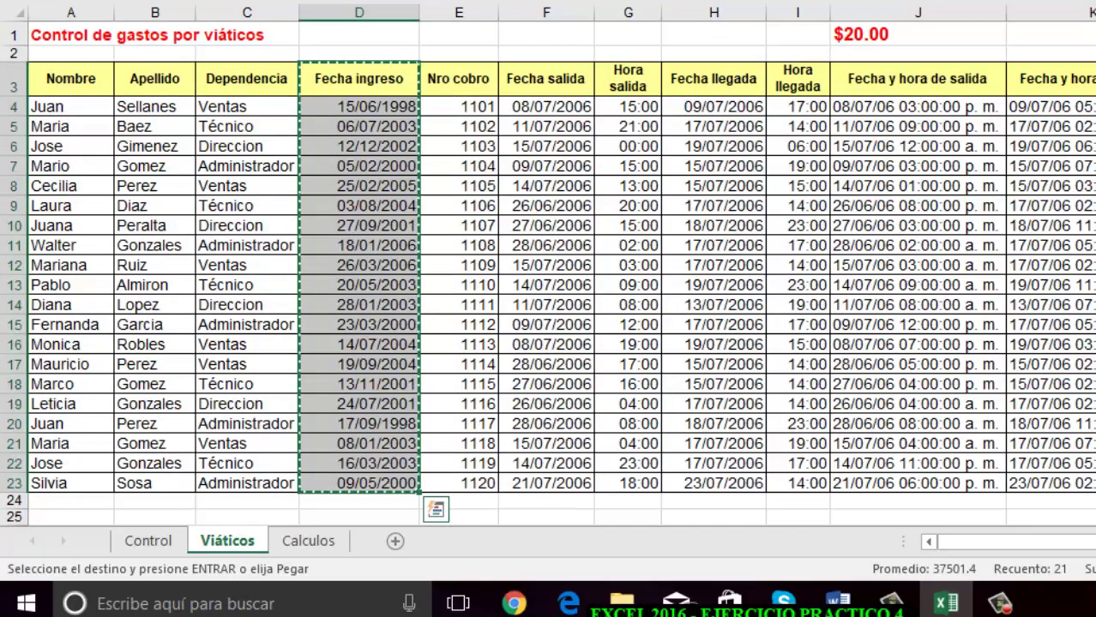
left_click(71, 107)
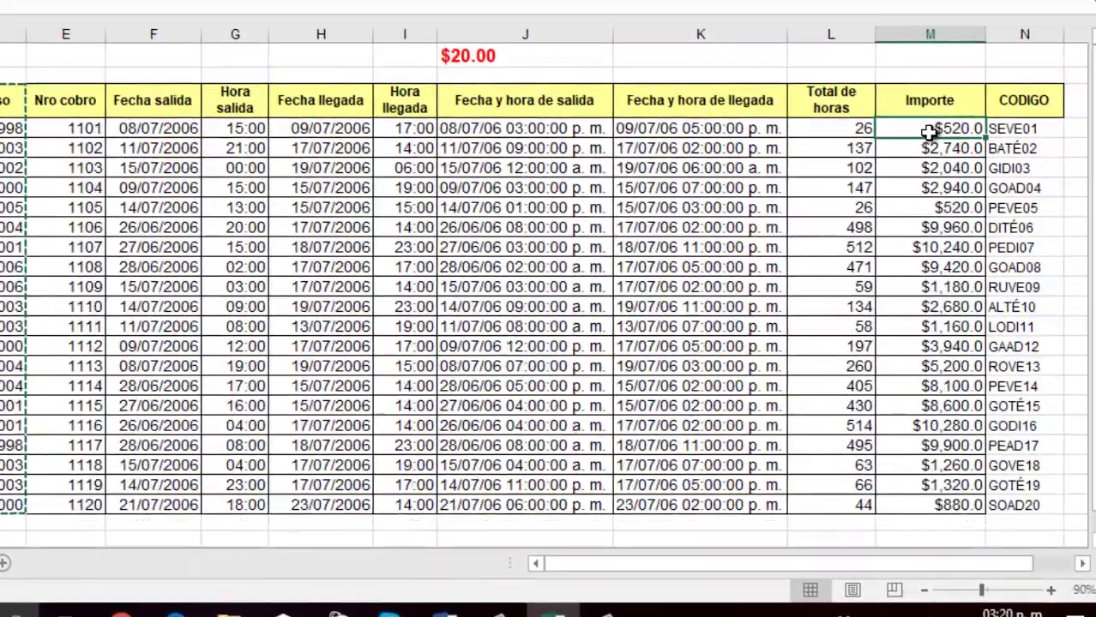
left_click(913, 136)
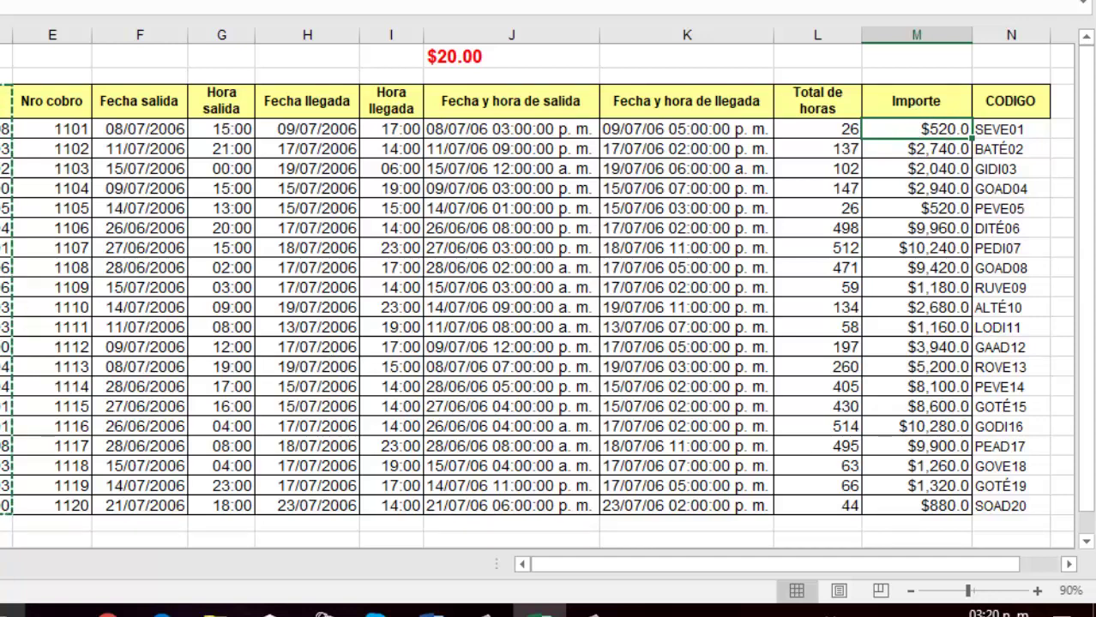
left_click_drag(919, 101, 937, 506)
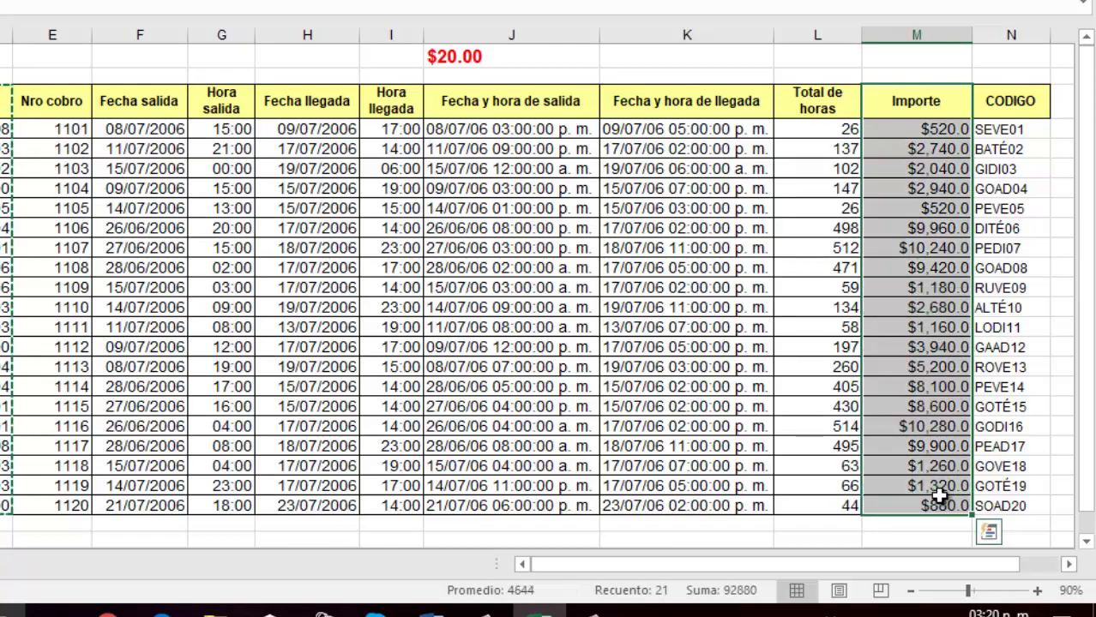
key("ctrl+c")
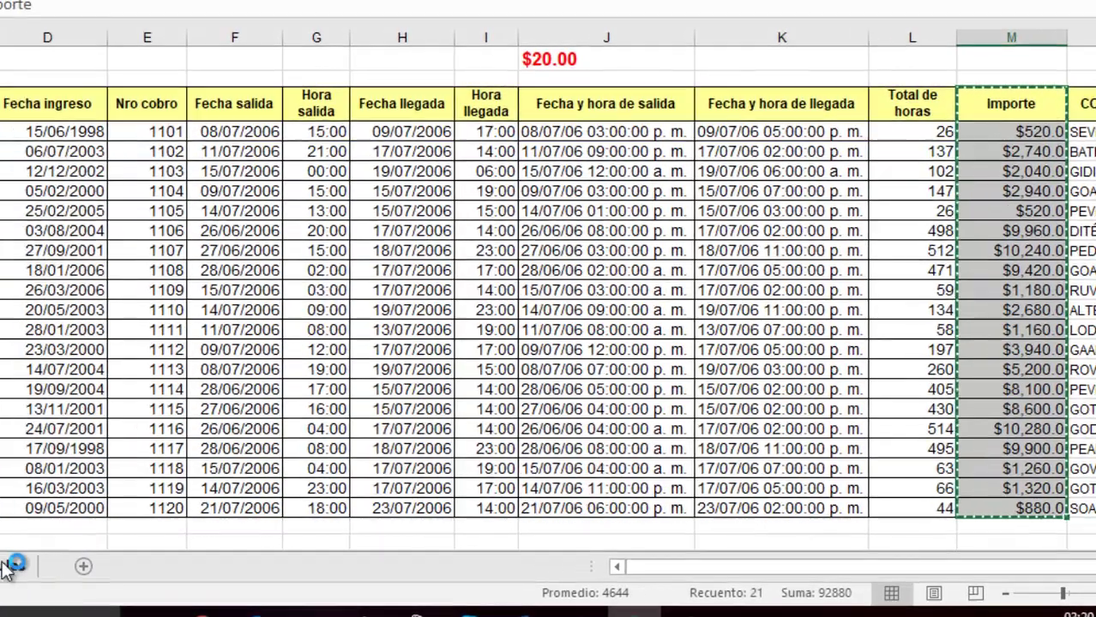
left_click(308, 574)
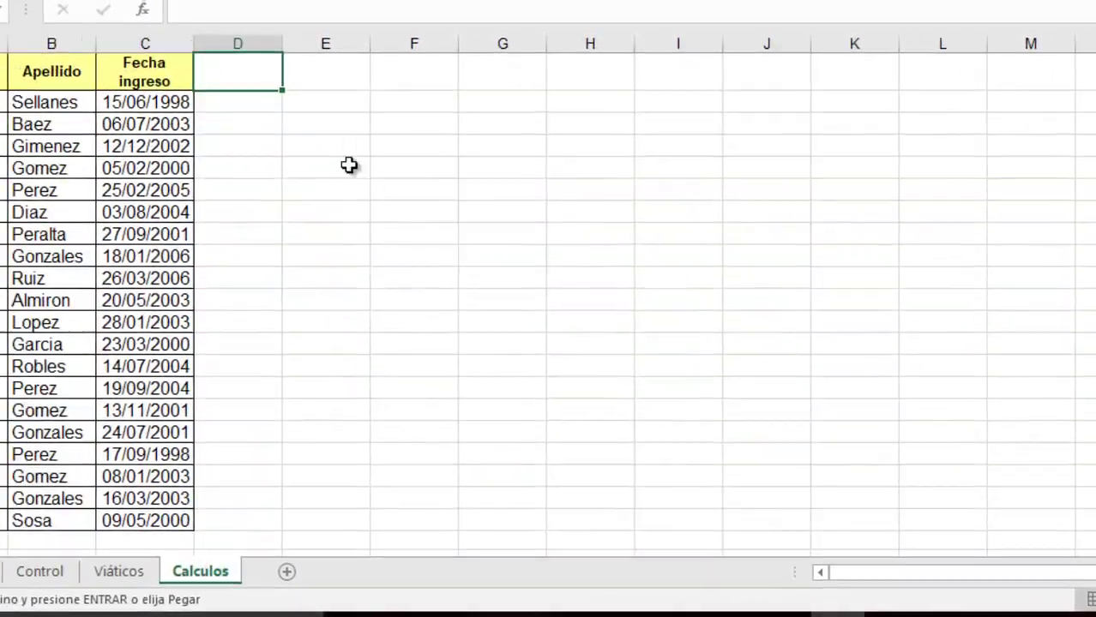
left_click(356, 83)
key("ctrl+v")
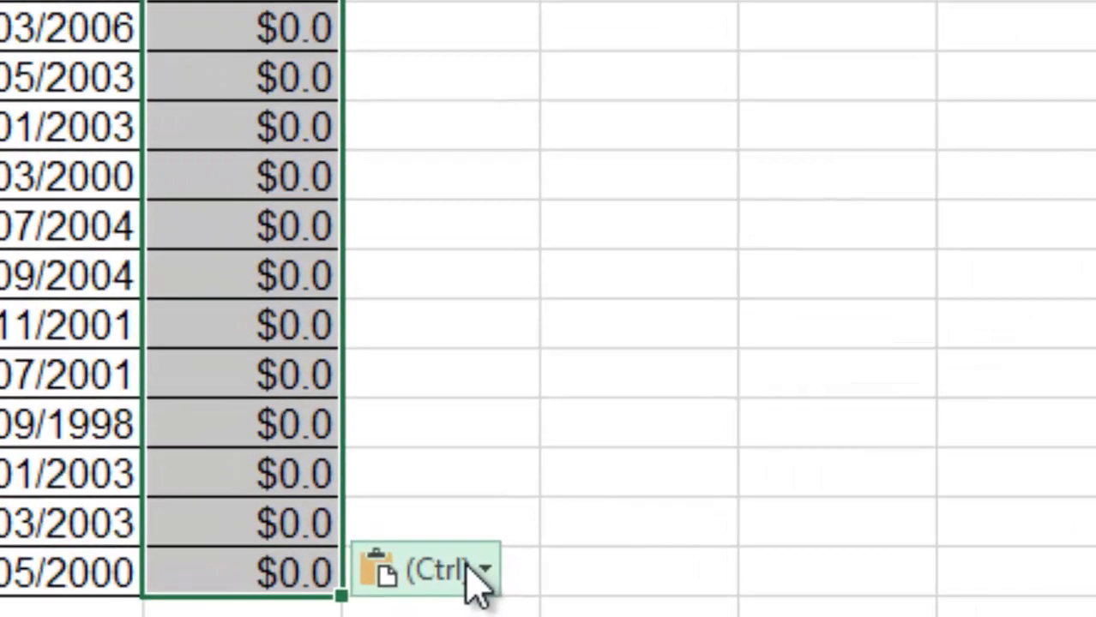
Step: Re-paste Importe as Pegar valores > Formato de valores y origen, showing $520.0 through $880.0
left_click(477, 572)
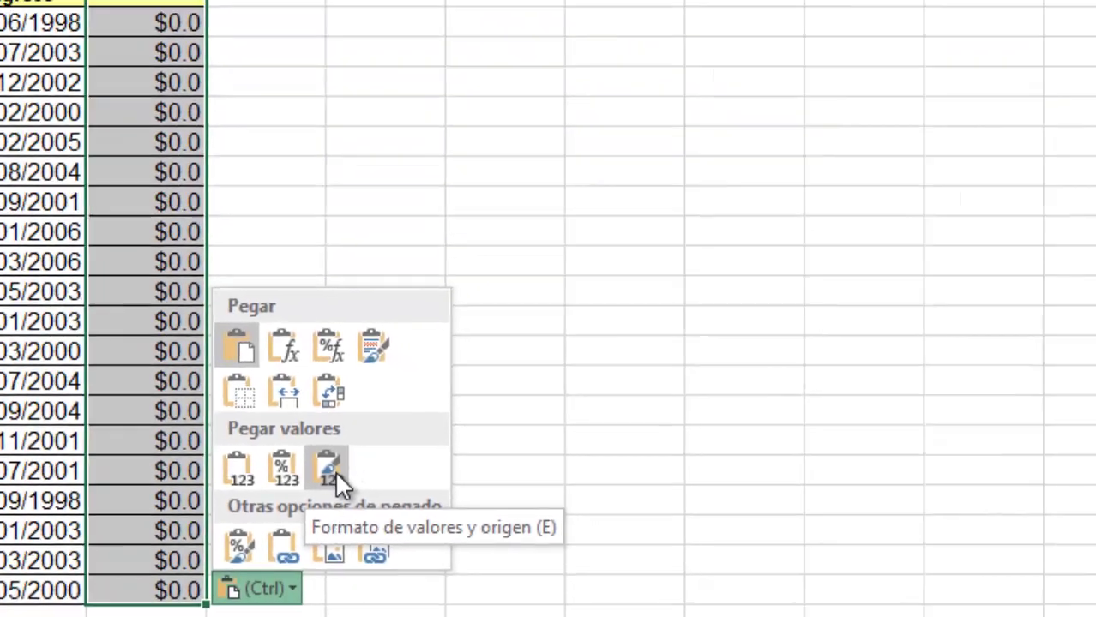
left_click(557, 384)
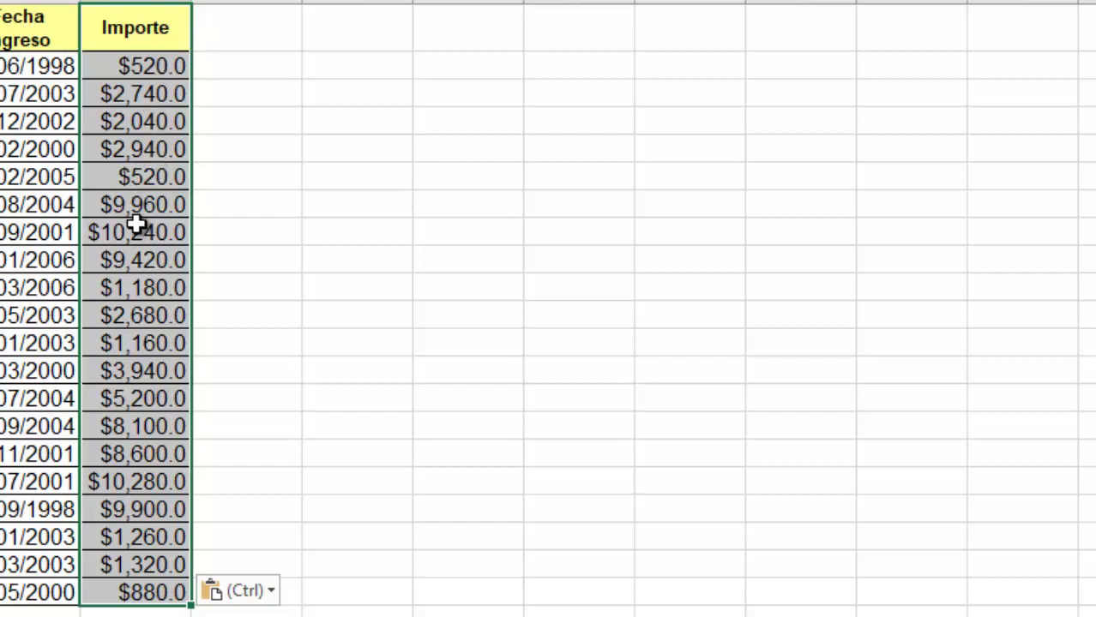
left_click(157, 72)
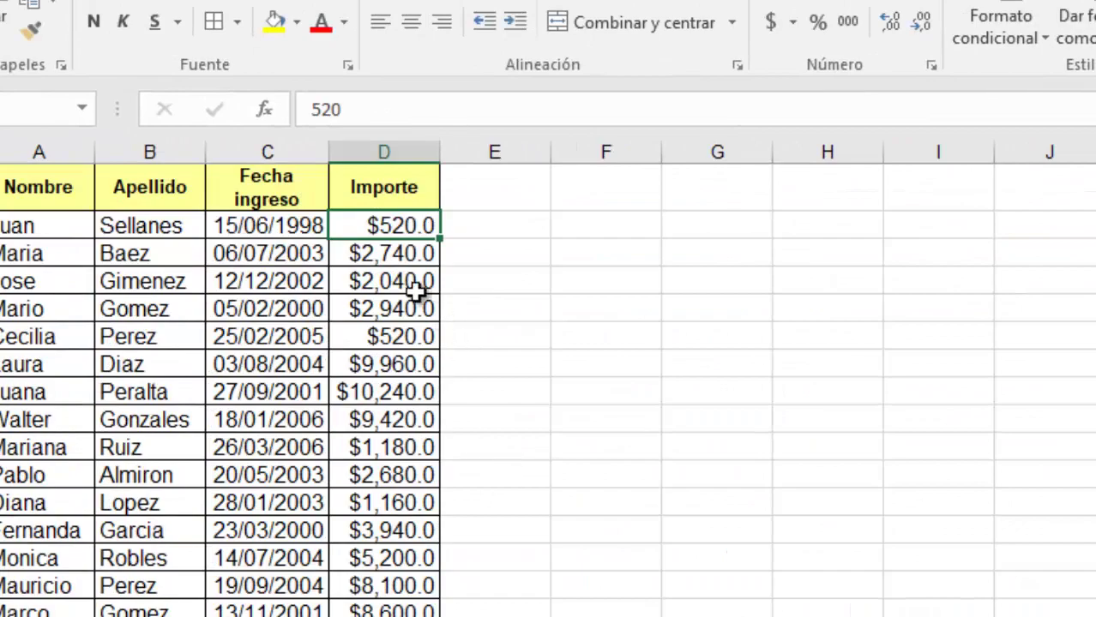
left_click(433, 585)
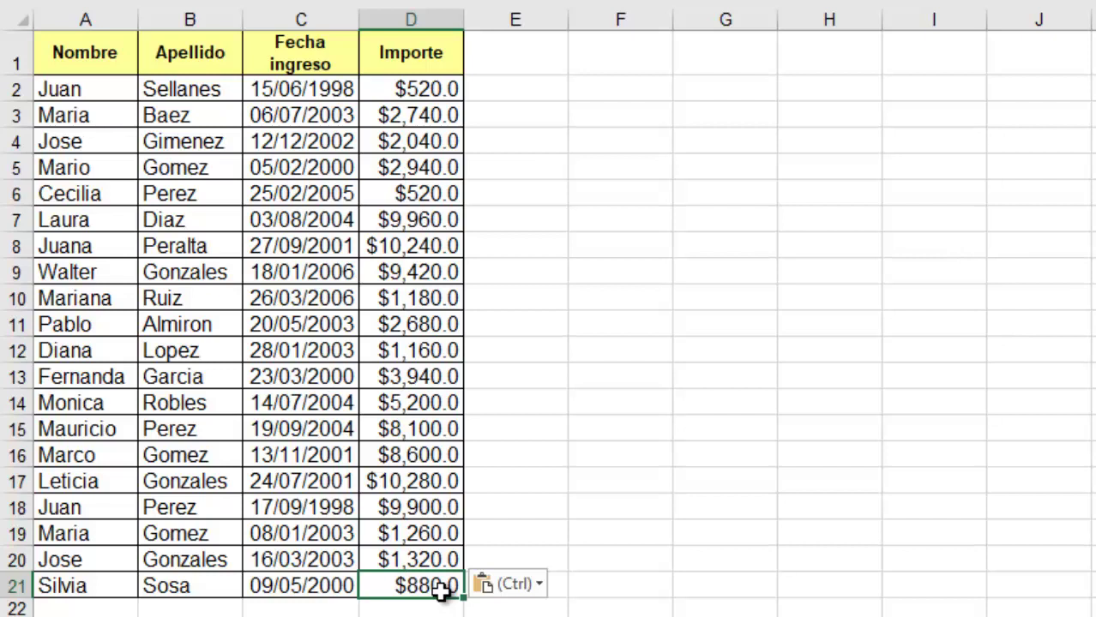
Step: Enter the header 'Dias de licencia Extra' in cell E1 and narrow column E
left_click(540, 65)
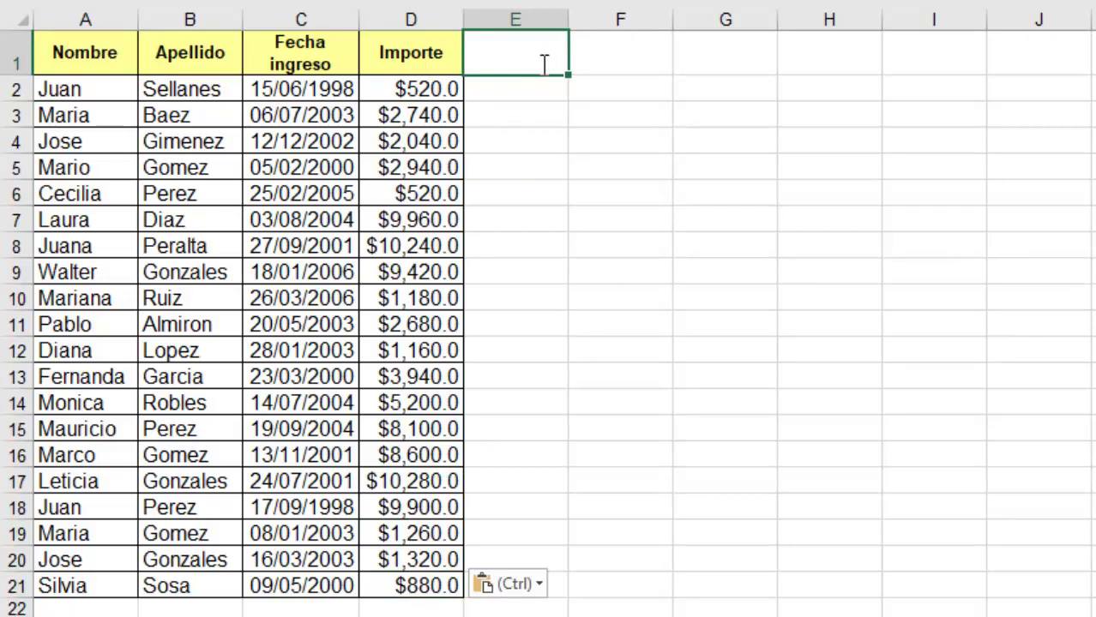
type("Dias de lic")
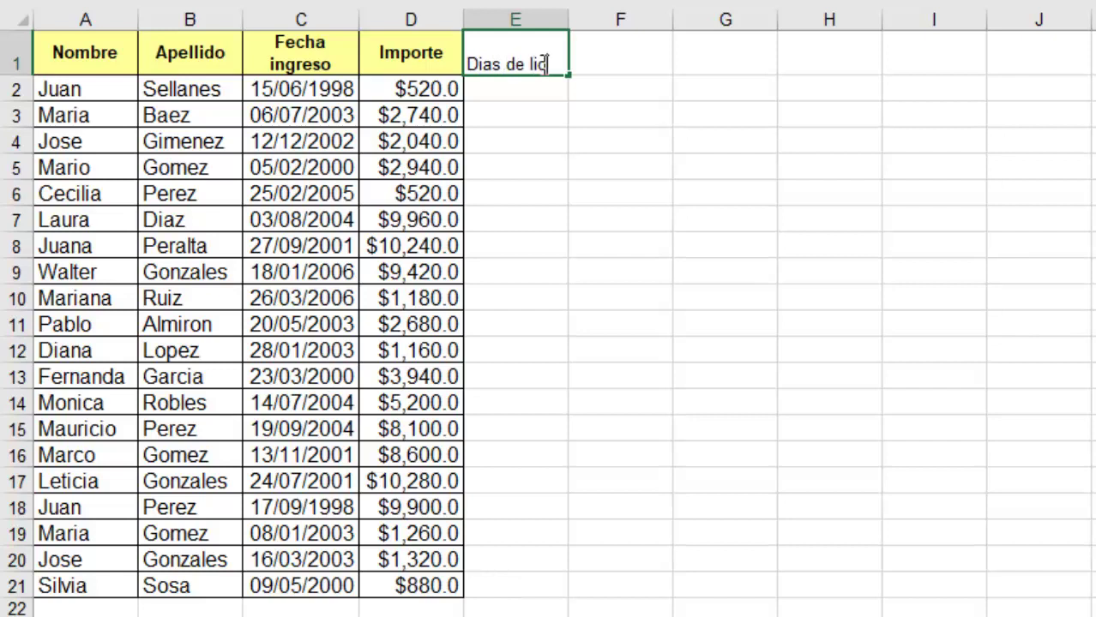
type("encia")
key("Return")
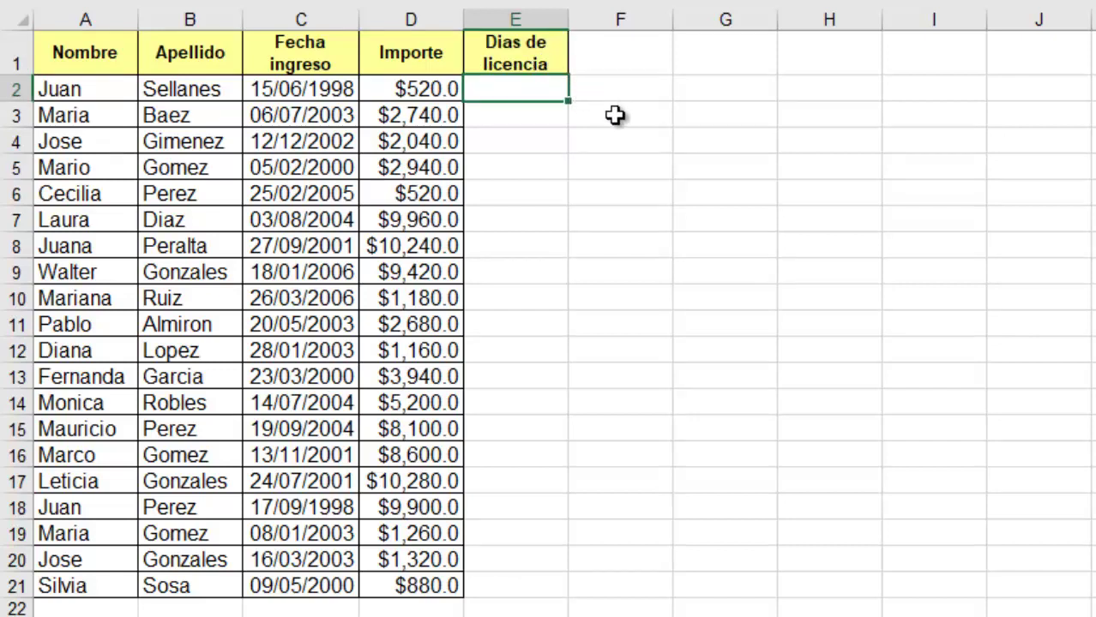
double_click(558, 69)
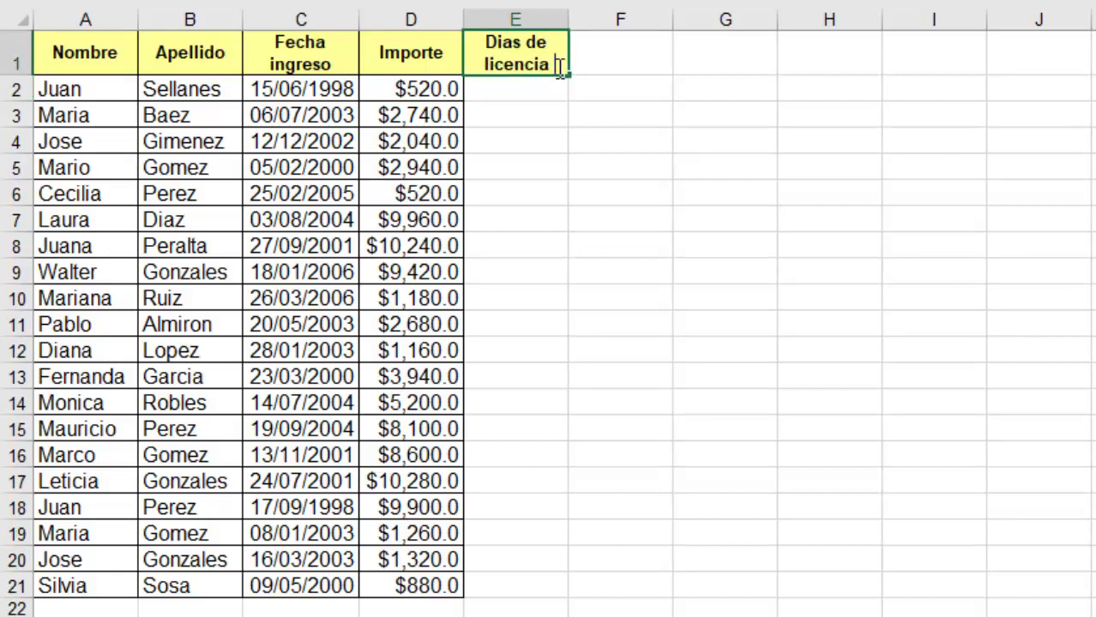
type("Extra")
key("Return")
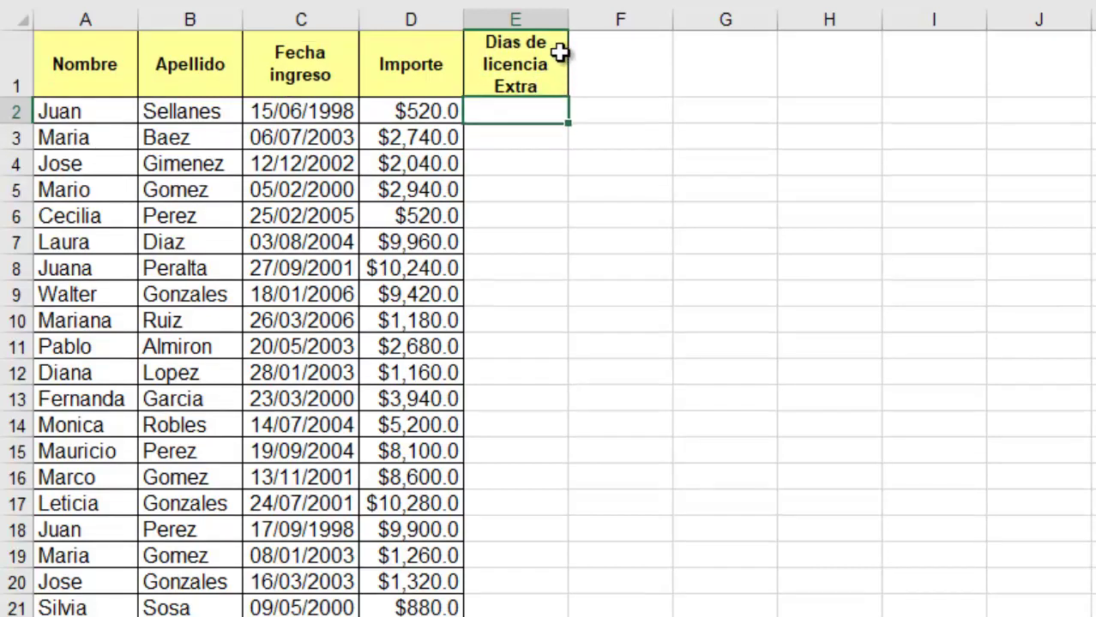
mouse_move(566, 25)
left_mouse_down()
mouse_move(550, 24)
mouse_move(579, 24)
left_mouse_up()
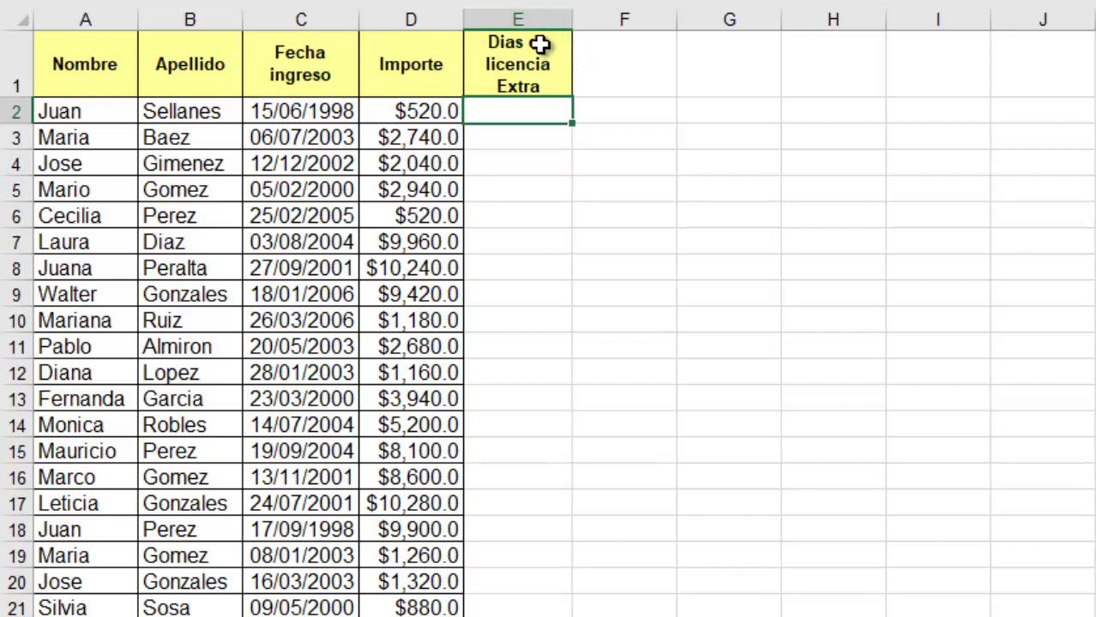
Step: Insert a new column E before Dias de licencia Extra with the header 'Años trabajados'
left_click(518, 19)
right_click(517, 31)
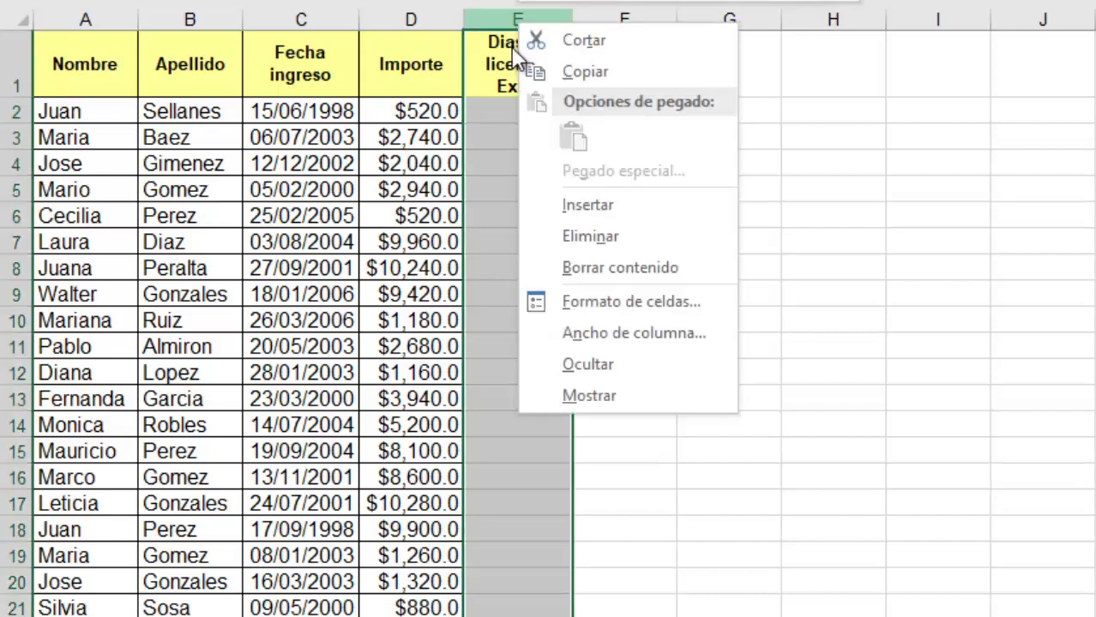
left_click(597, 206)
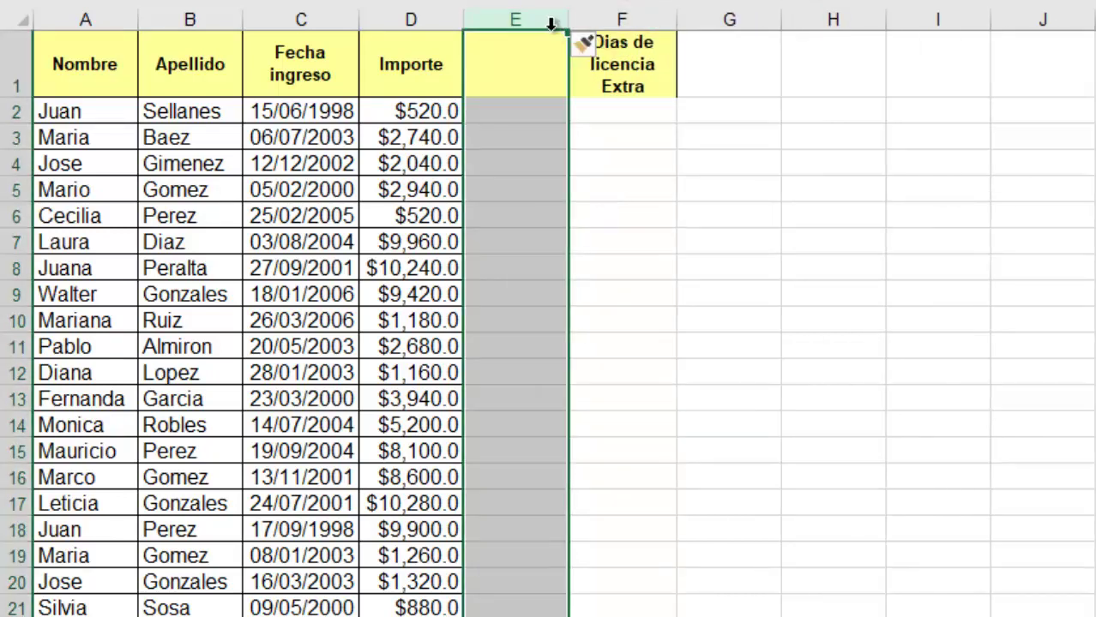
left_click(508, 64)
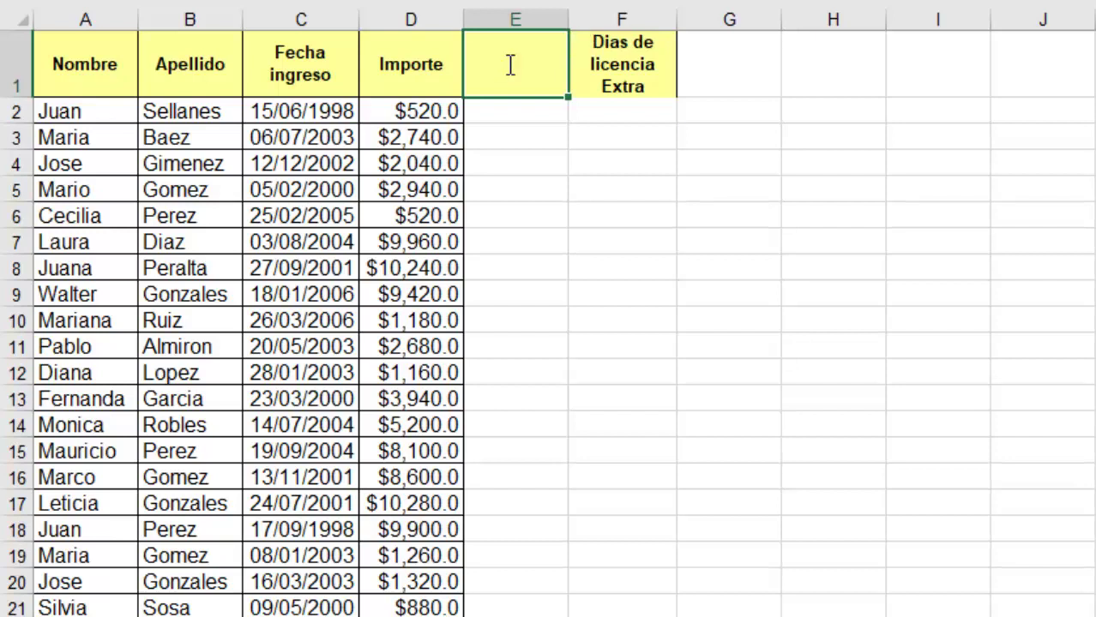
type("Años tra")
type("bajados")
key("Return")
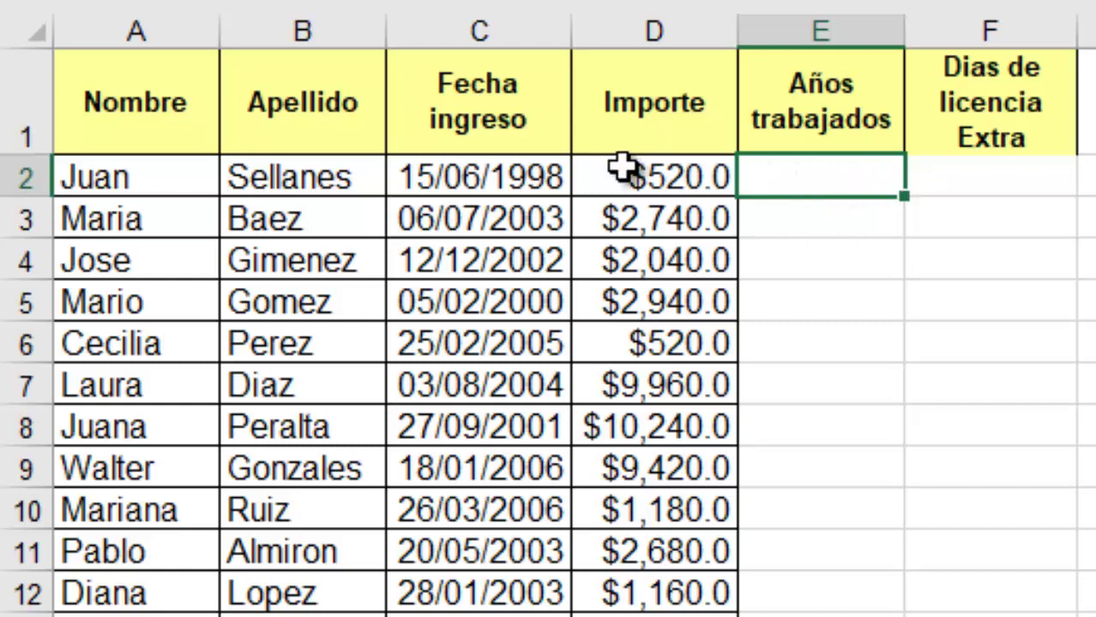
Step: Start a formula with '=' in cell E2, next to the first entry date in C2
left_click(502, 171)
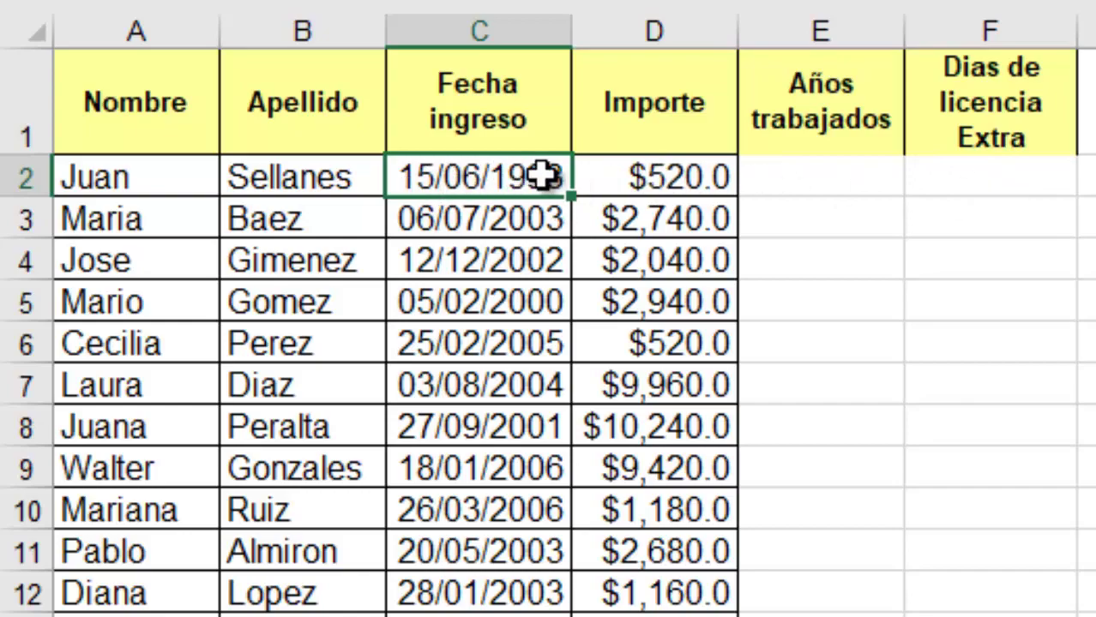
left_click(814, 172)
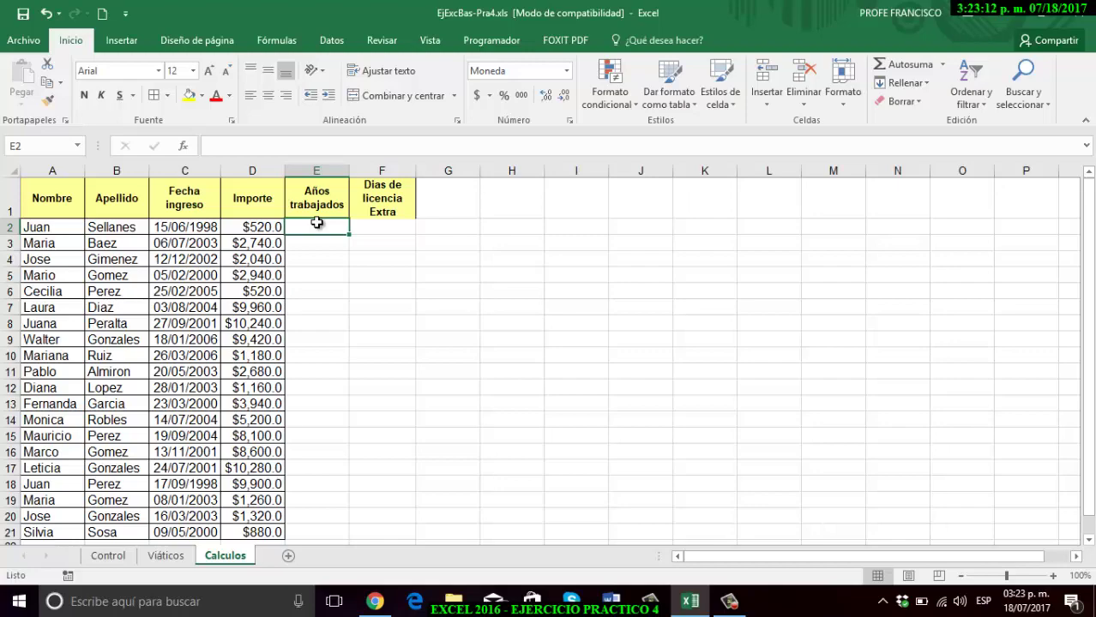
type("=año")
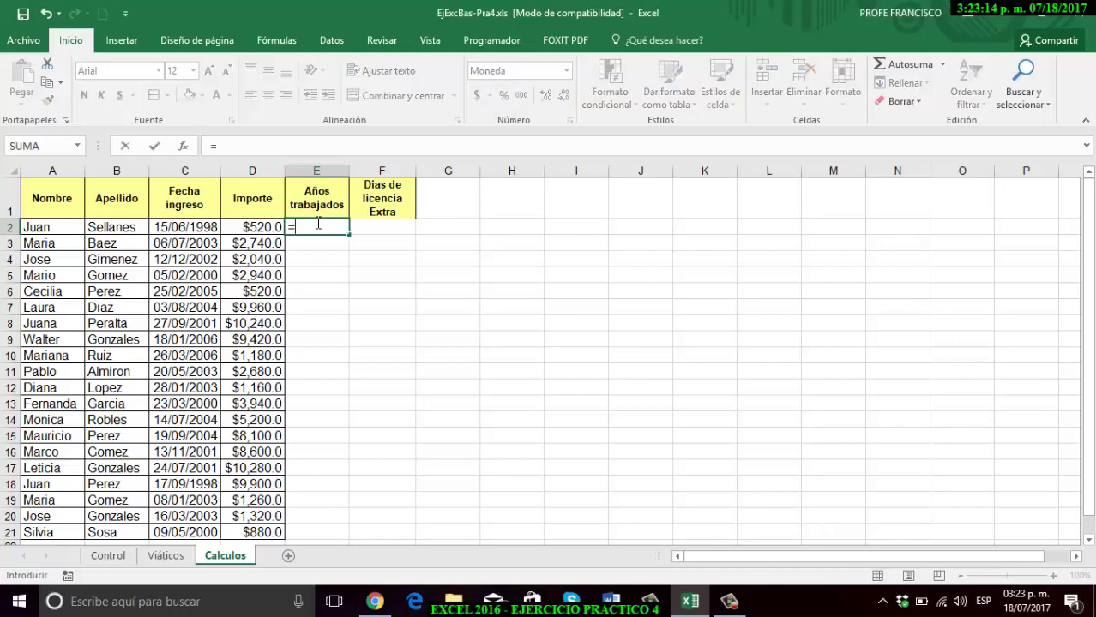
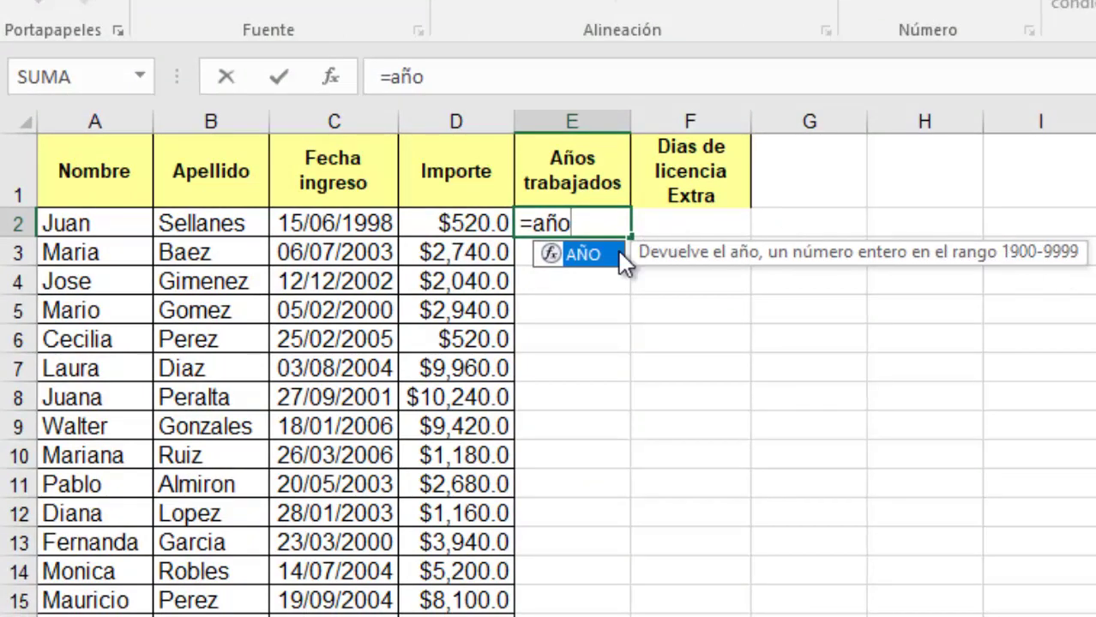
Step: Enter =AÑO(HOY())-AÑO(C2) in E2 to compute the first employee's years worked
double_click(612, 257)
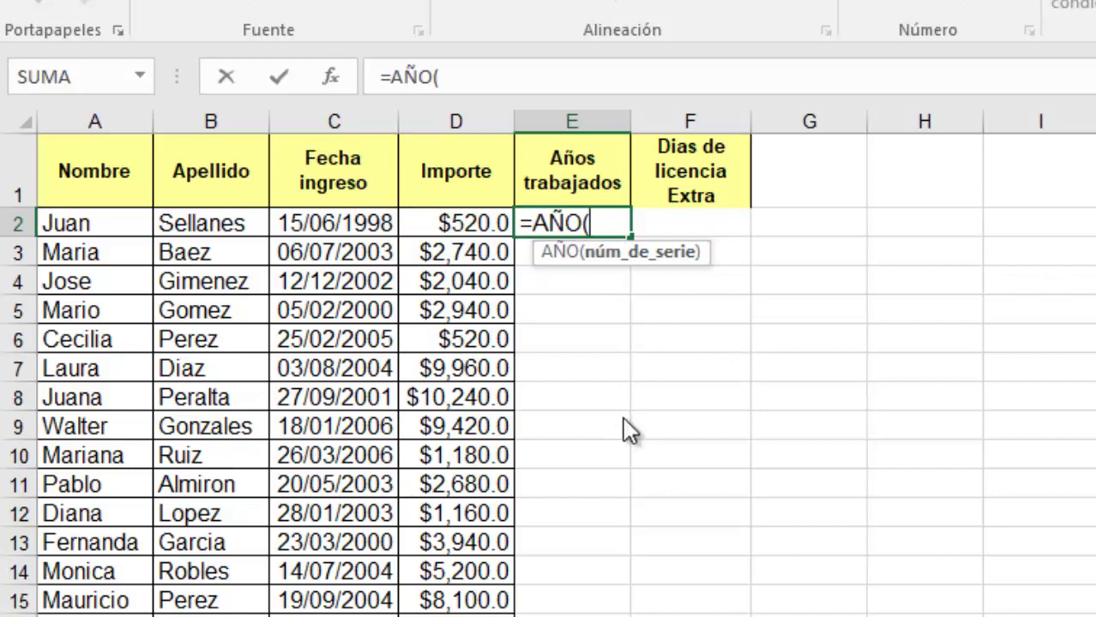
type("hoy")
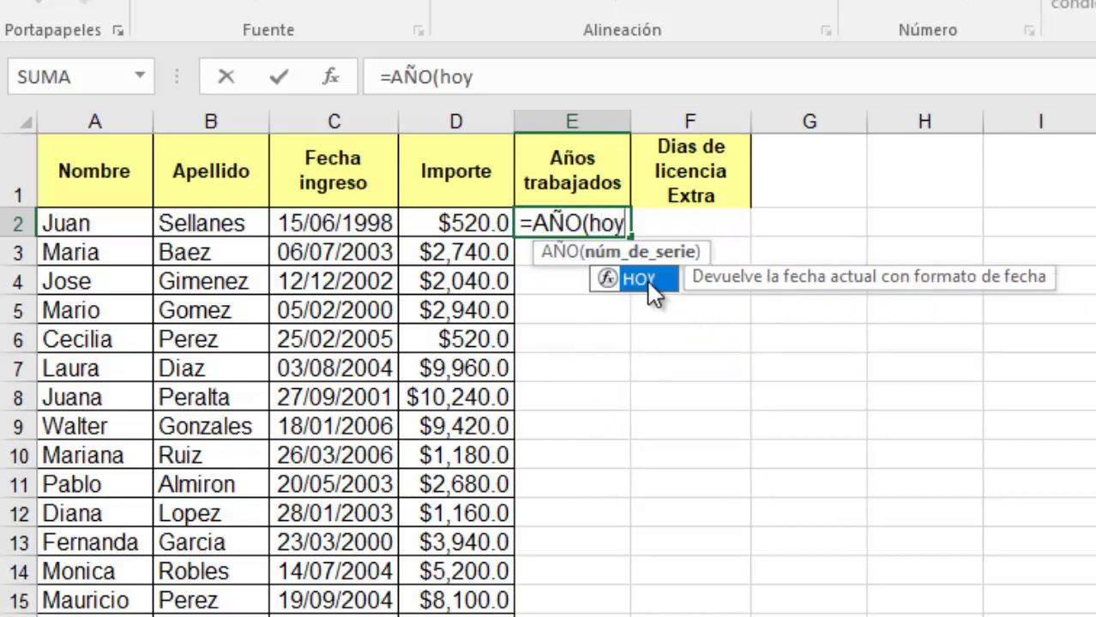
double_click(647, 284)
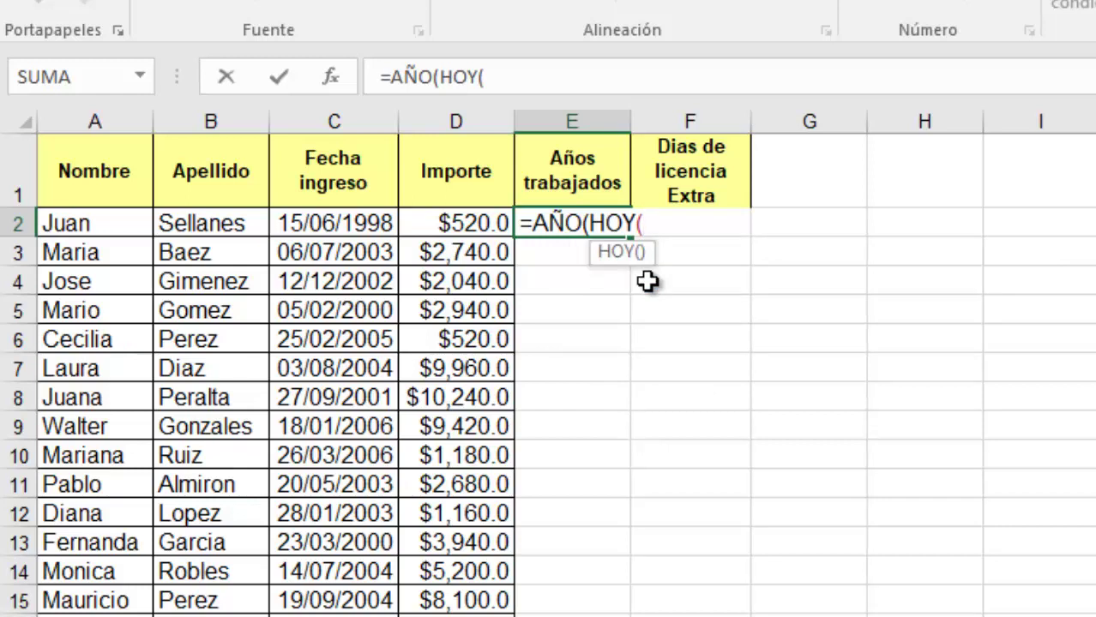
type(")")
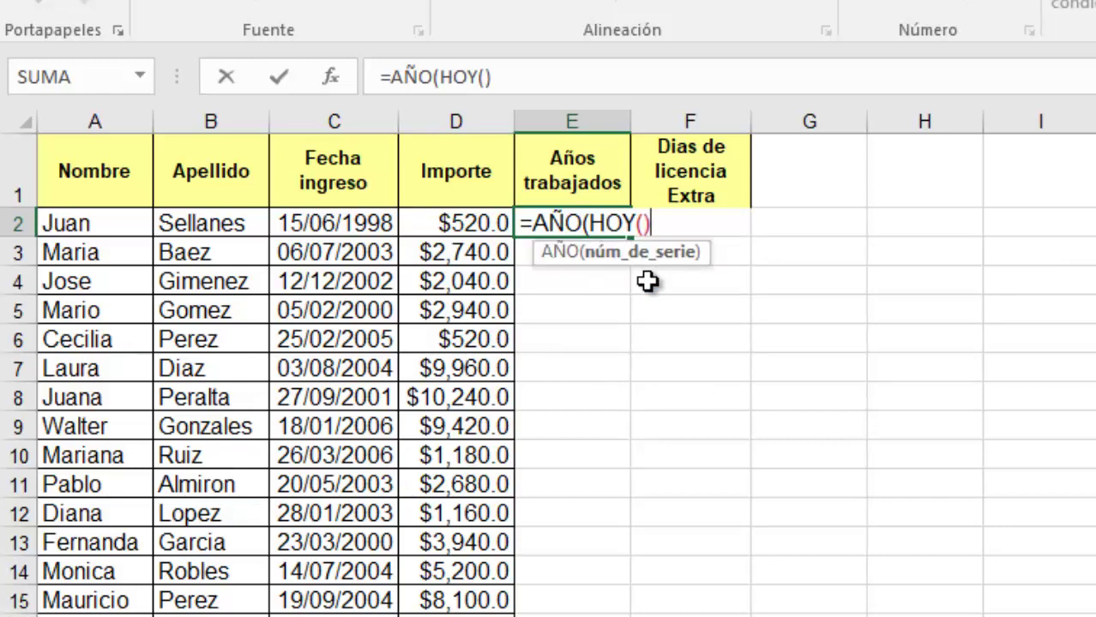
type(")")
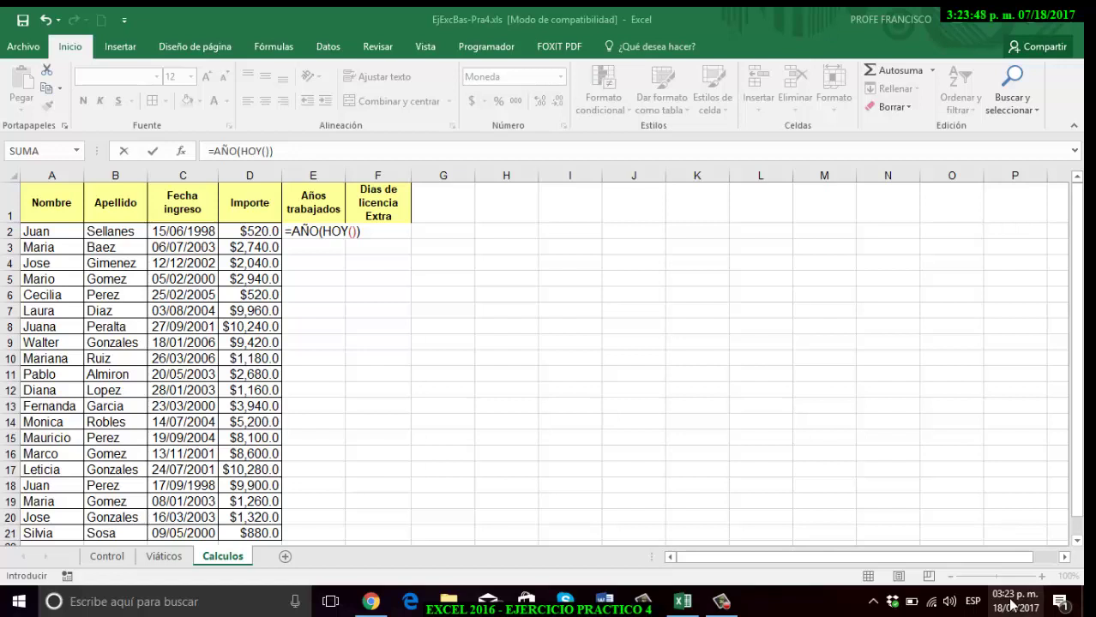
left_click(1013, 605)
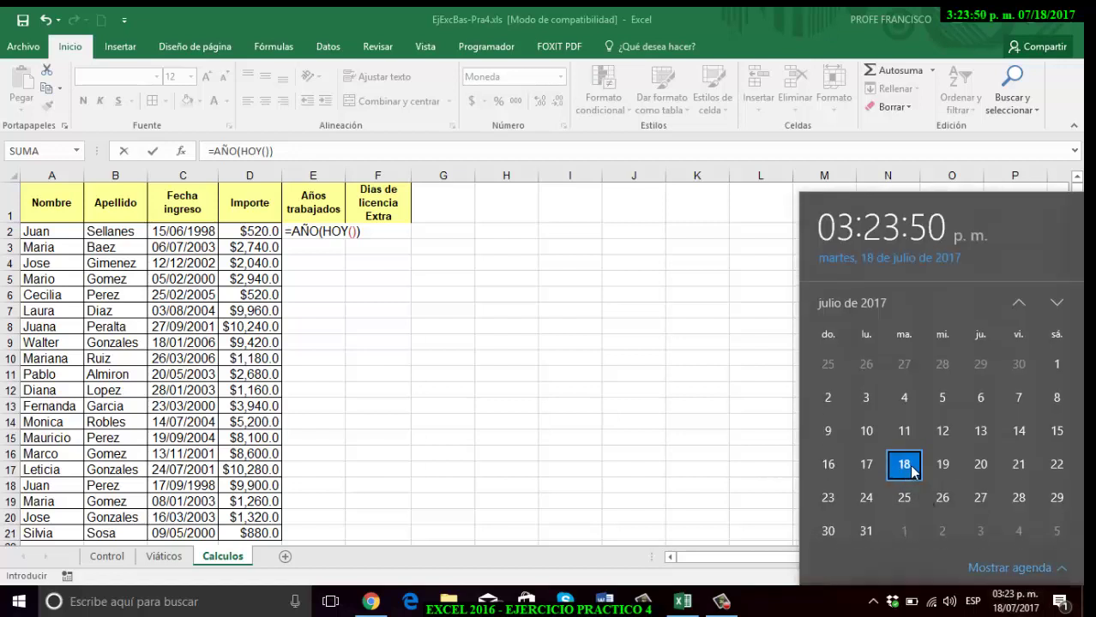
left_click(286, 152)
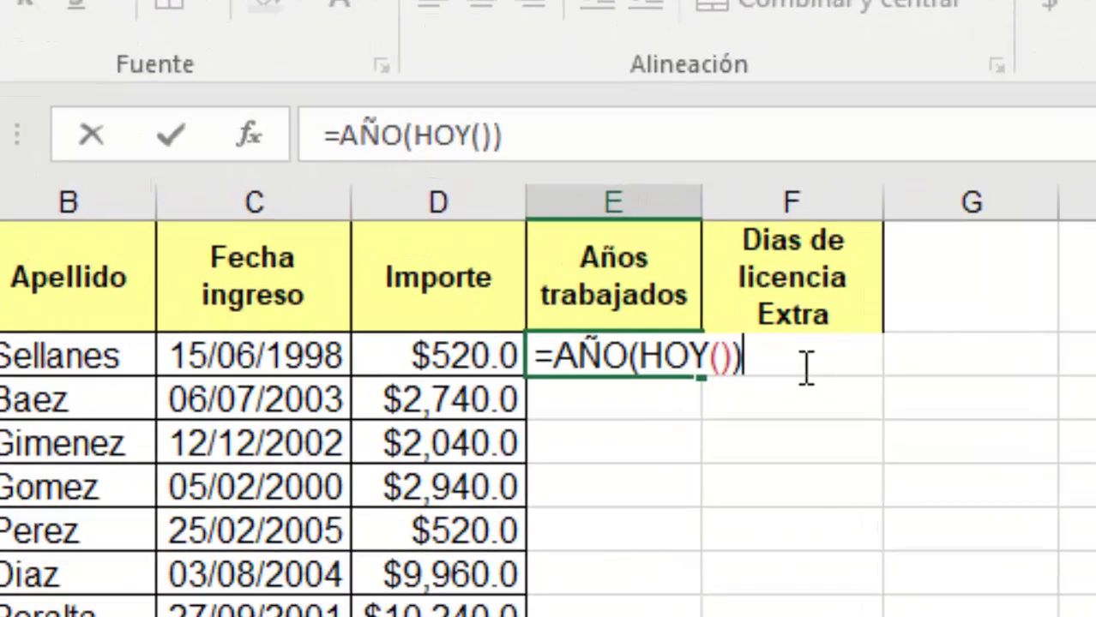
type("-")
type("añ")
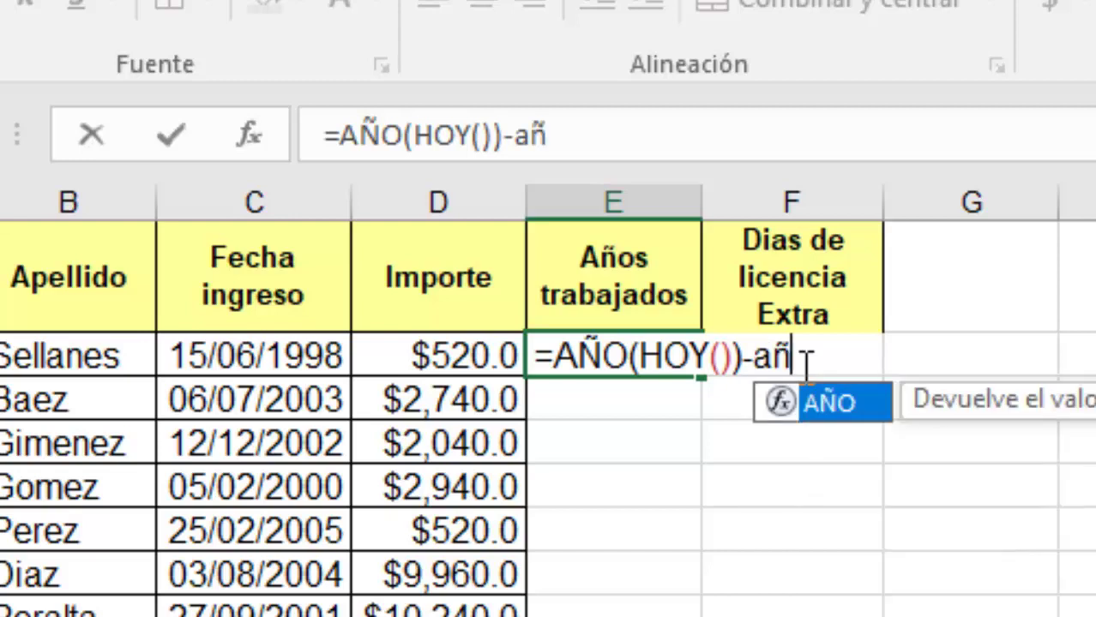
type("o")
double_click(849, 403)
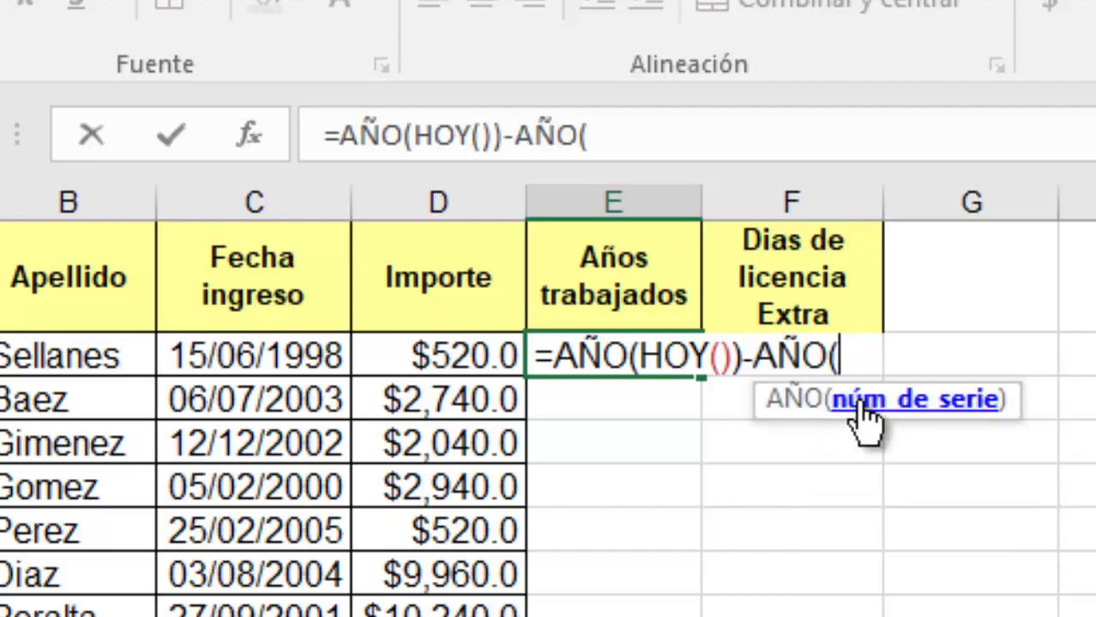
left_click(273, 362)
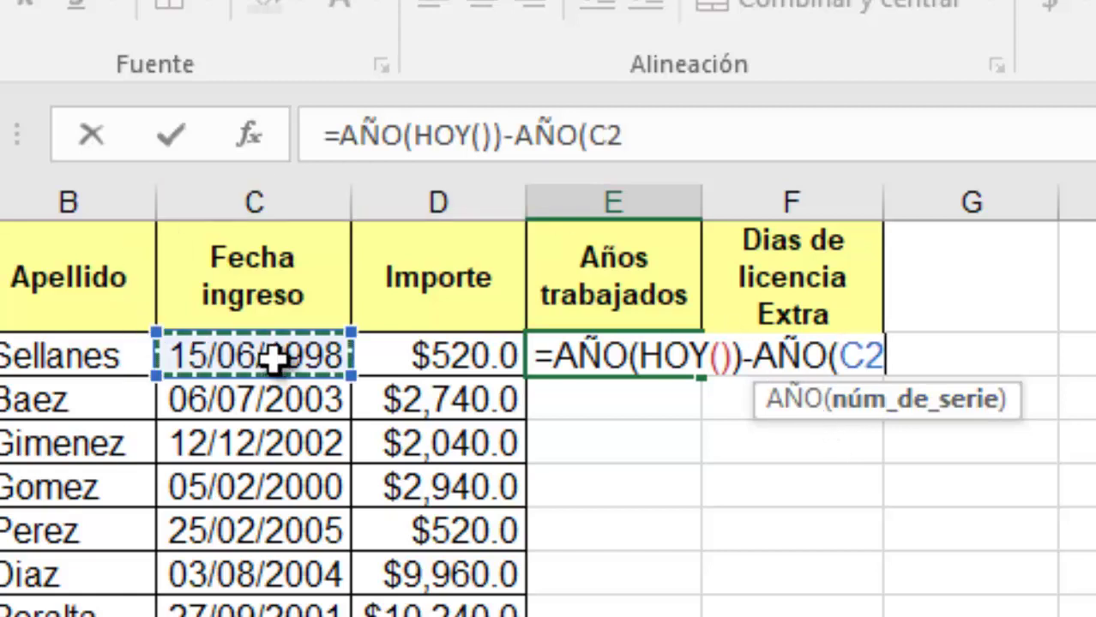
type(")")
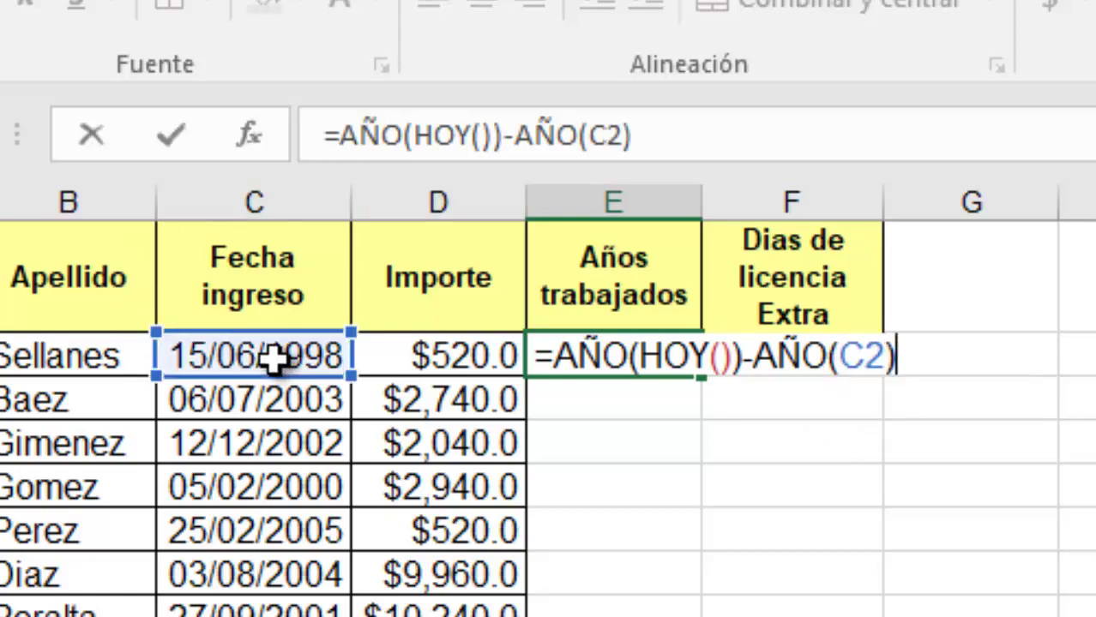
key("Return")
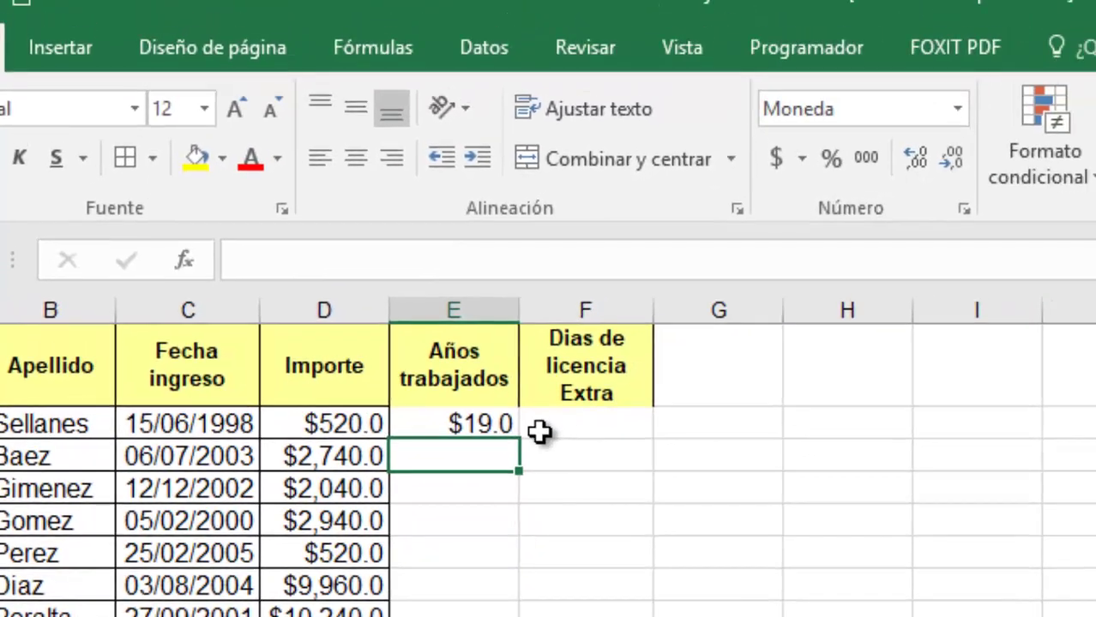
Step: Change E2 from currency to General number format so it reads 19
left_click(486, 431)
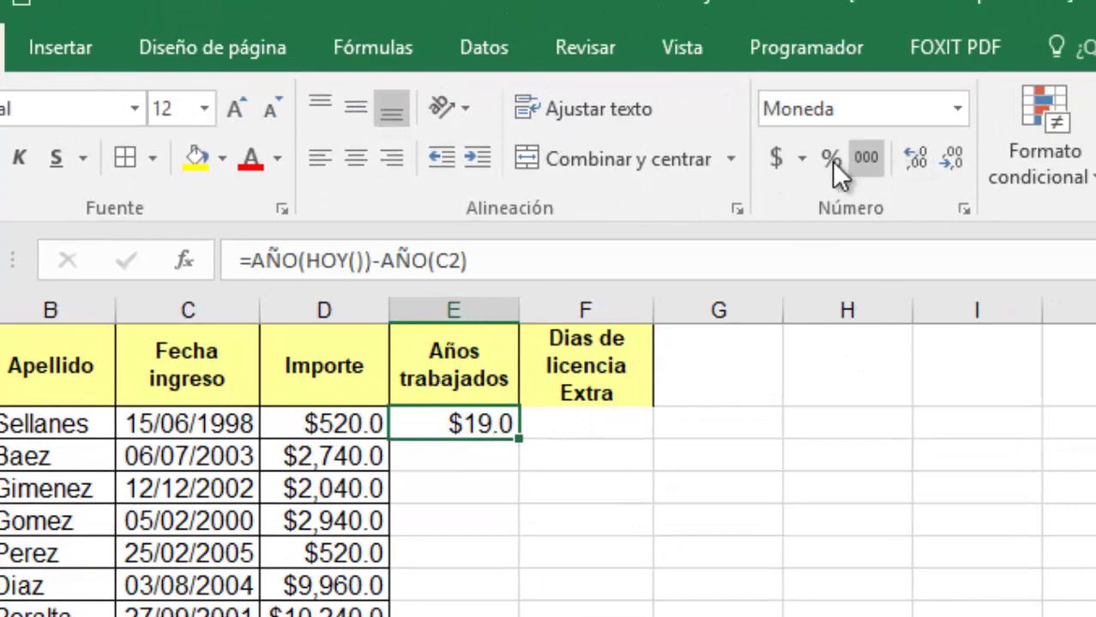
left_click(960, 108)
left_click(911, 159)
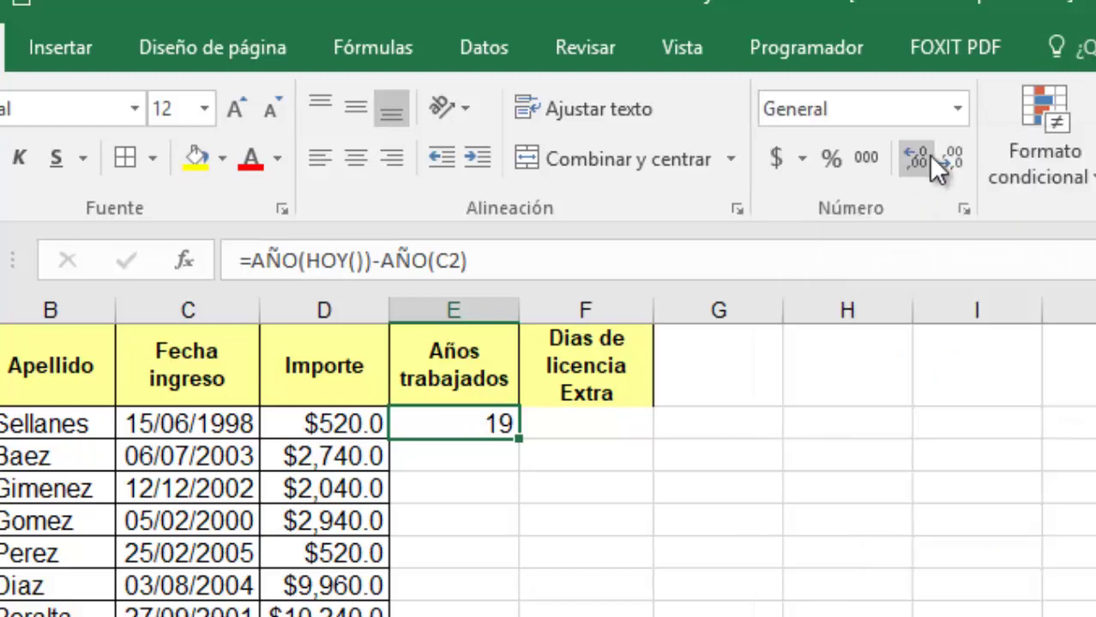
left_click(959, 108)
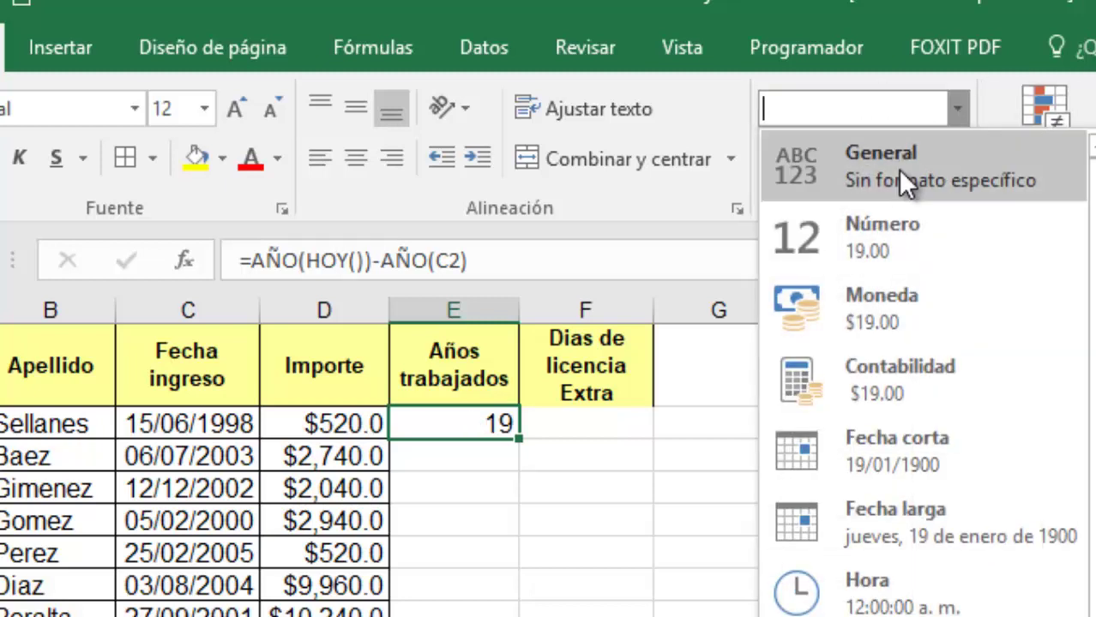
left_click(901, 221)
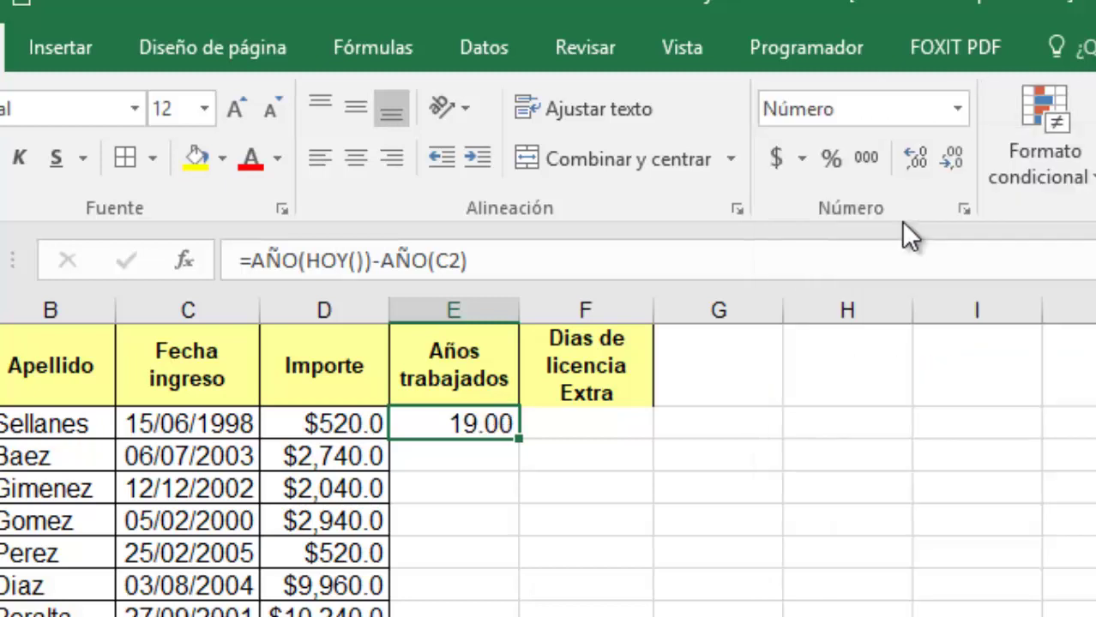
left_click(958, 109)
left_click(892, 165)
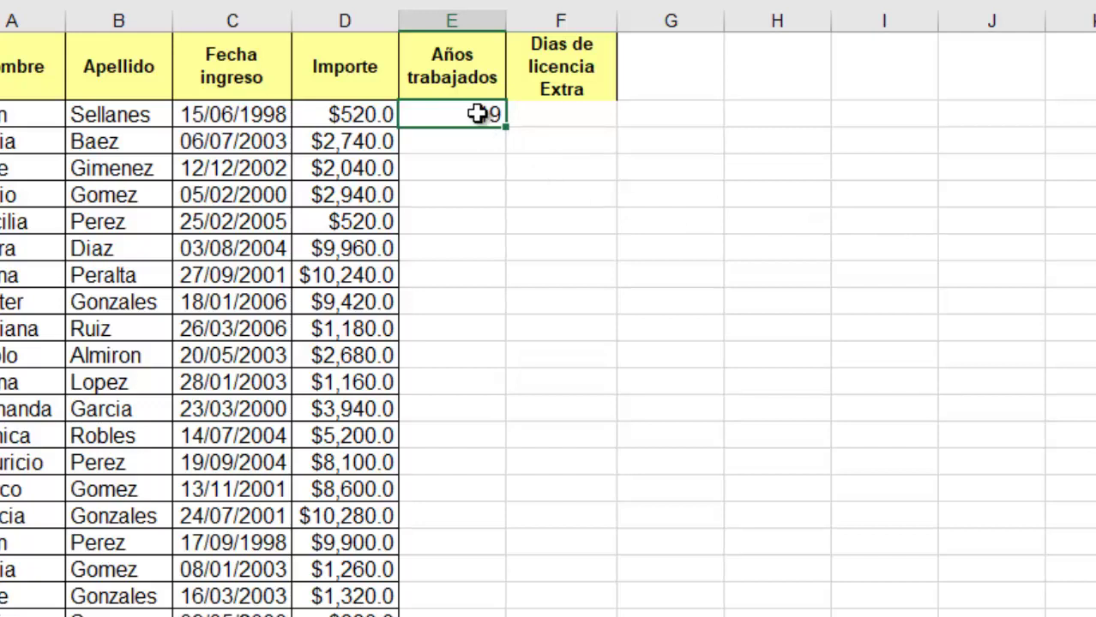
Step: Fill E2's years formula down column E, giving values like 14, 15, 17 and 12
double_click(505, 126)
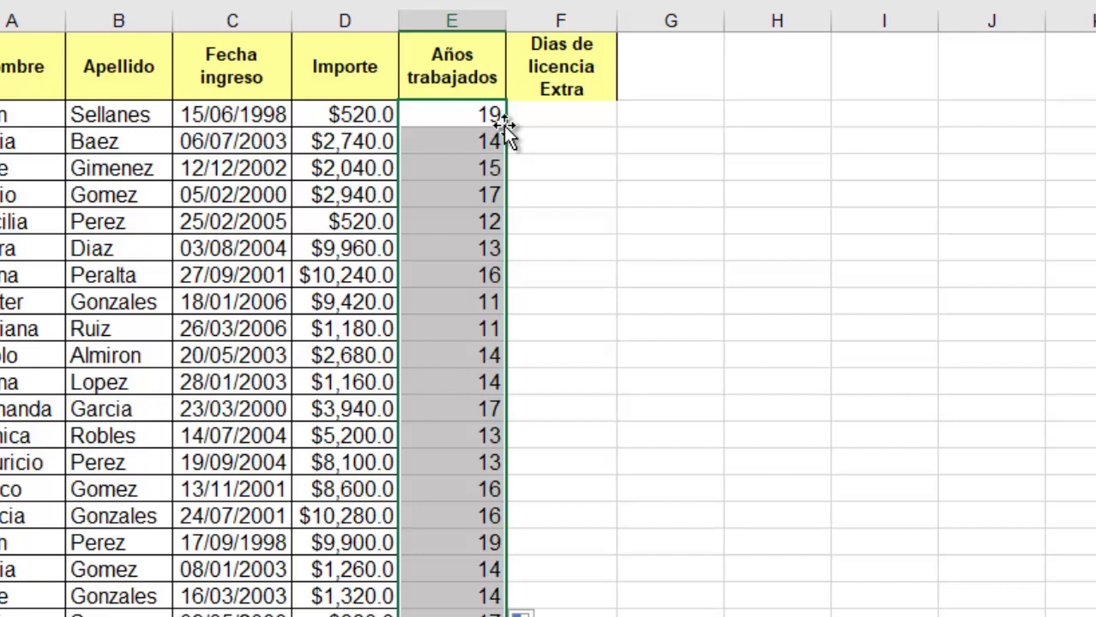
left_click(566, 109)
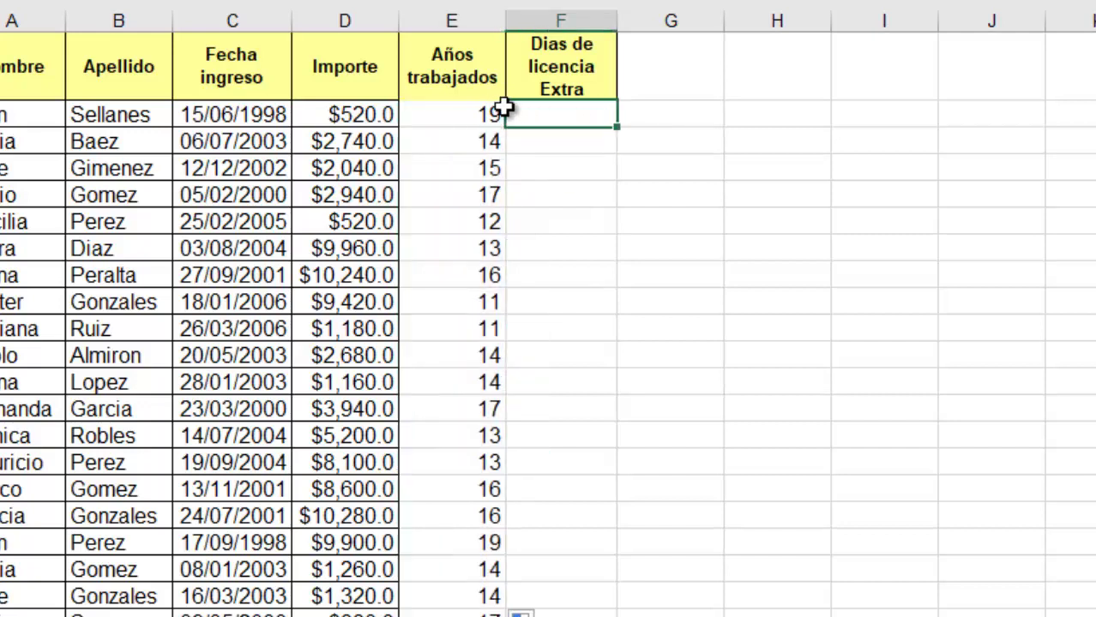
left_click(467, 108)
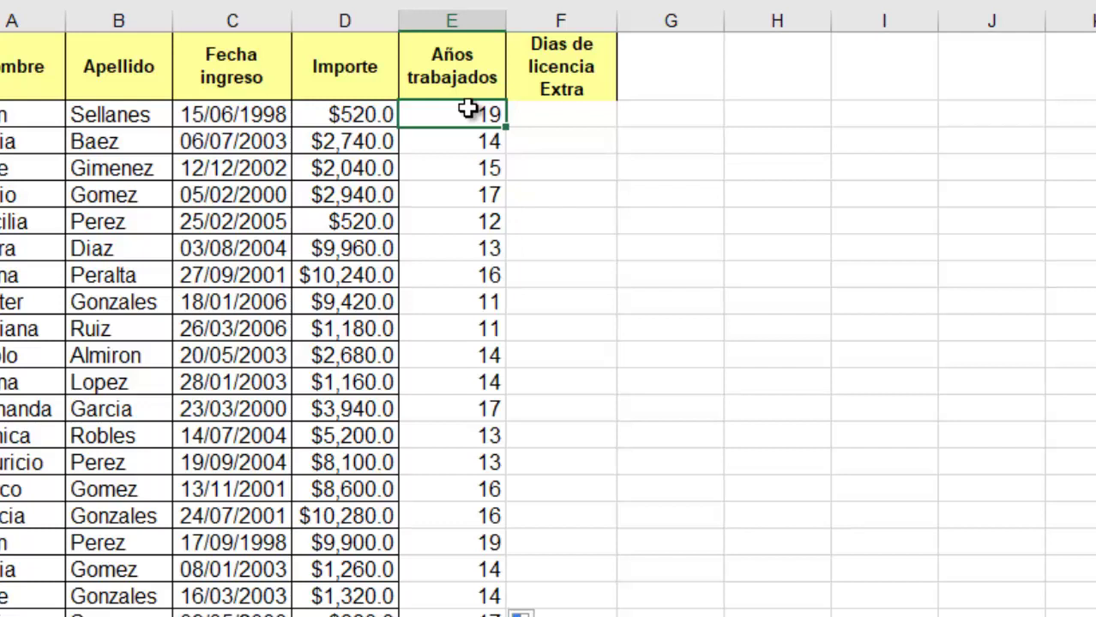
Step: Enter =E2/4 in F2 and fill it down column F (4.75, 3.5, 3.75, 4.25)
left_click(562, 120)
type("=")
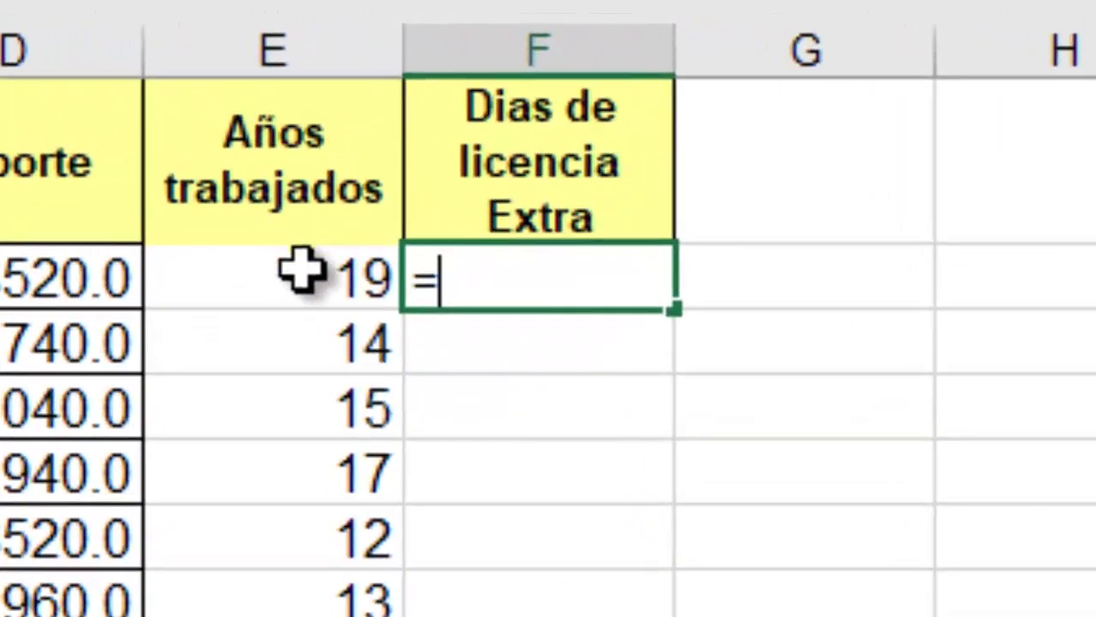
left_click(309, 276)
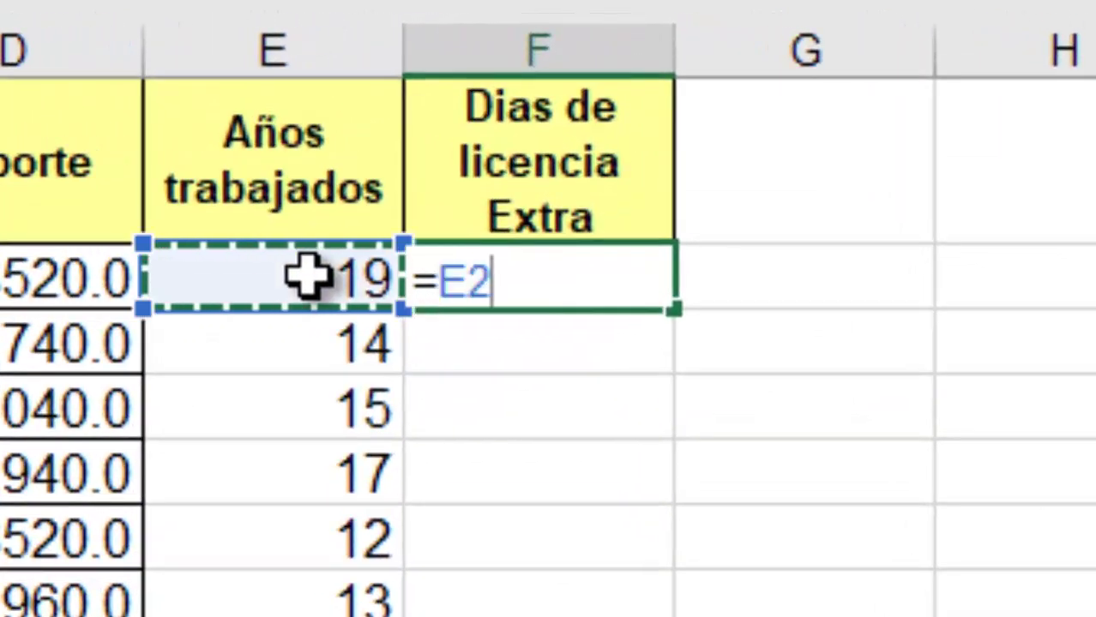
type("/4")
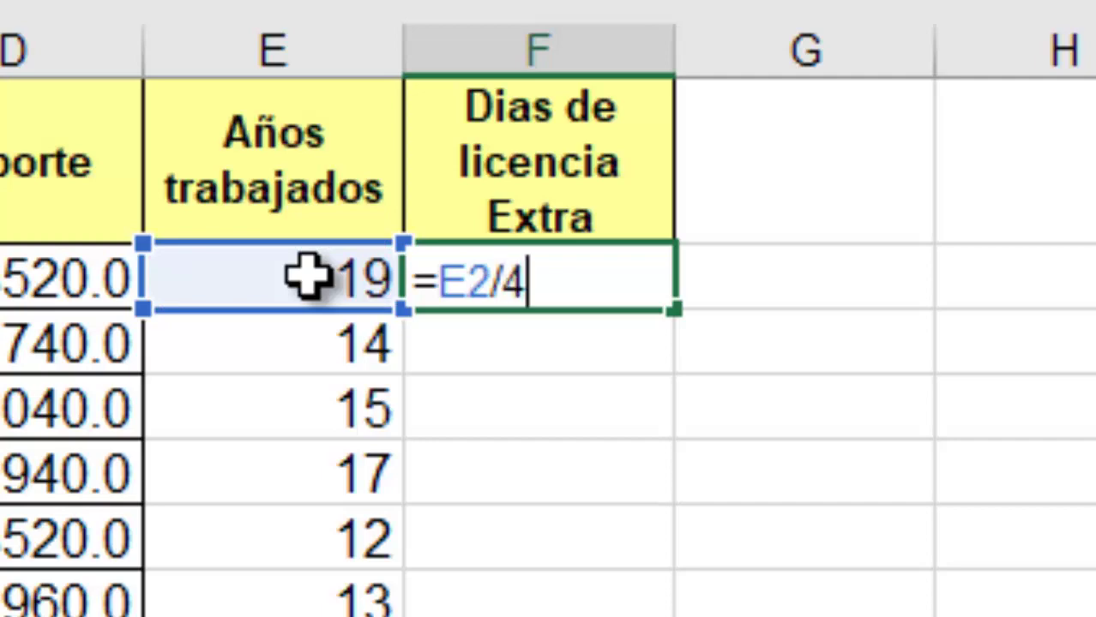
key("Return")
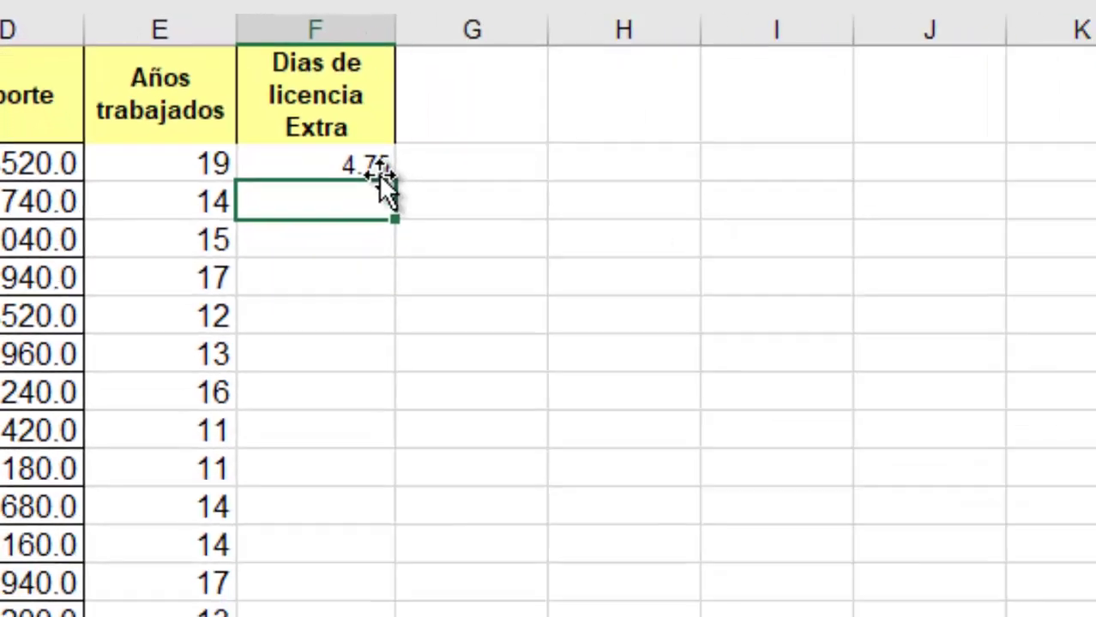
left_click(378, 169)
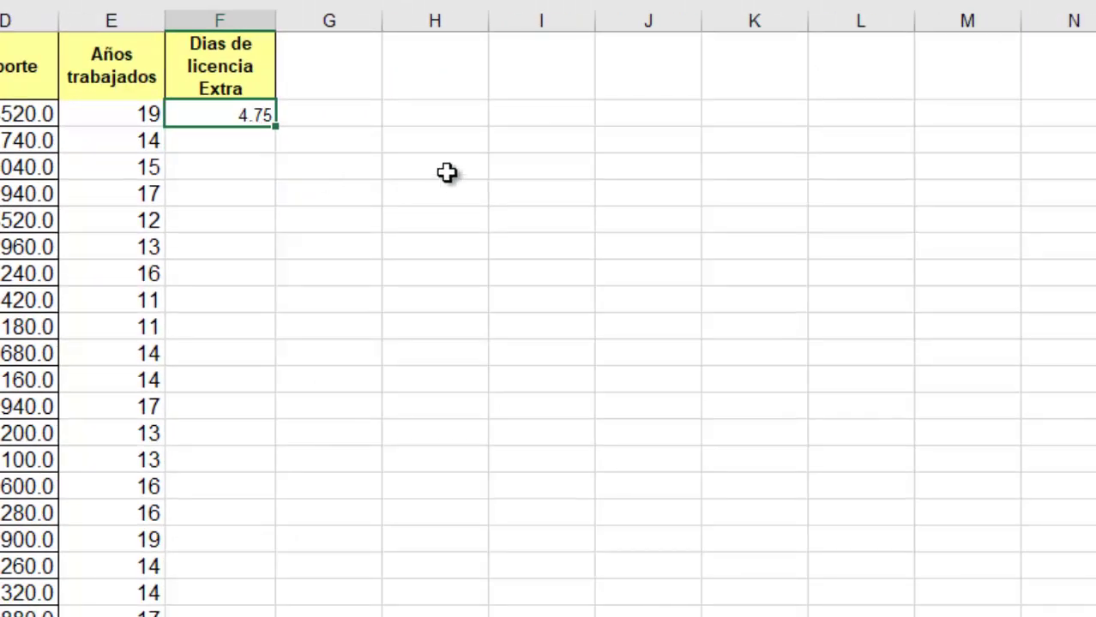
double_click(275, 125)
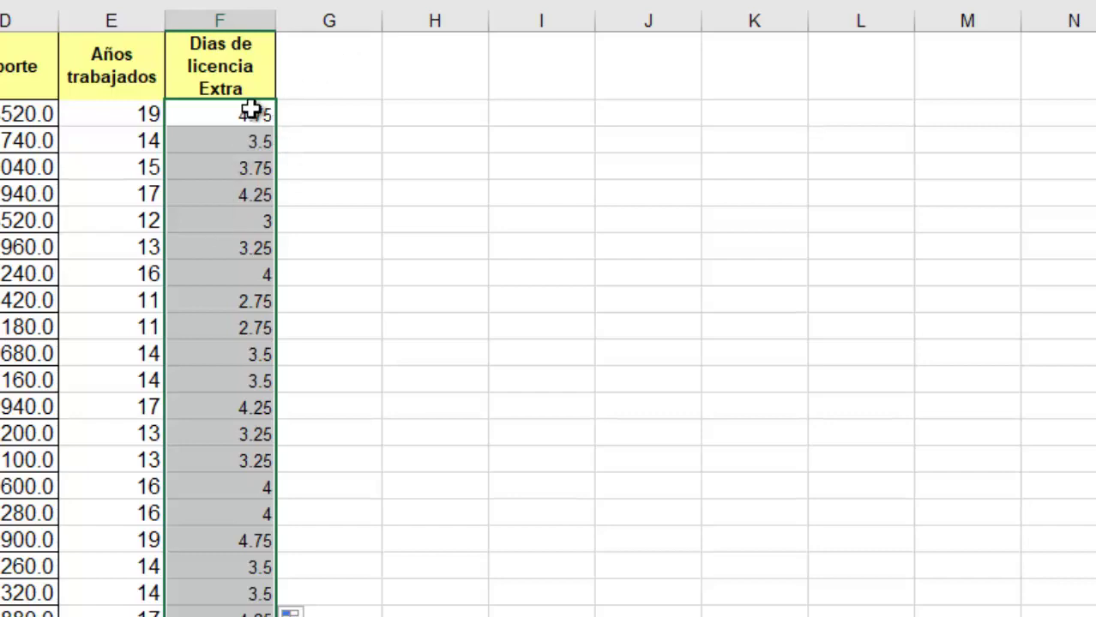
left_click(248, 110)
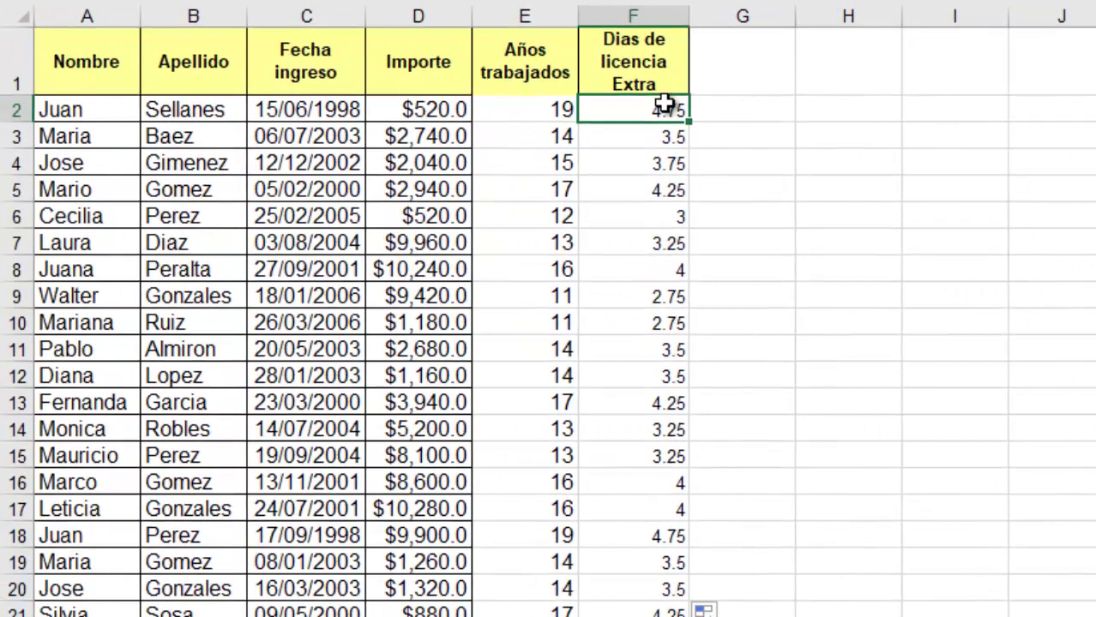
Step: Adjust the decimals on the column F values so they show exactly two places
left_click_drag(665, 104, 677, 596)
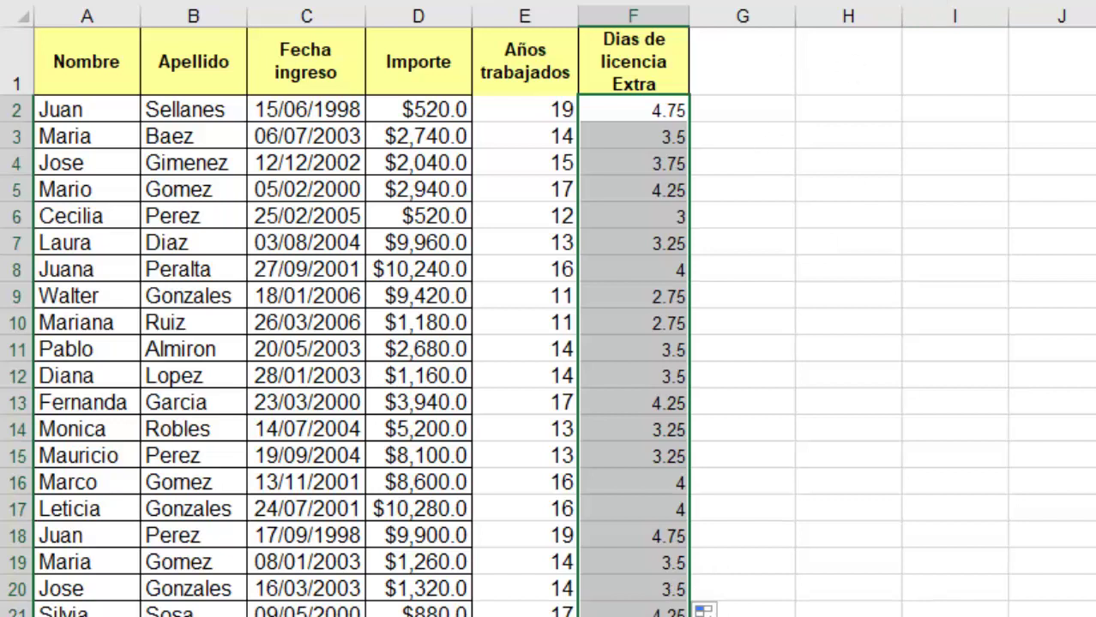
key("alt+h")
key("9")
key("alt+h")
key("9")
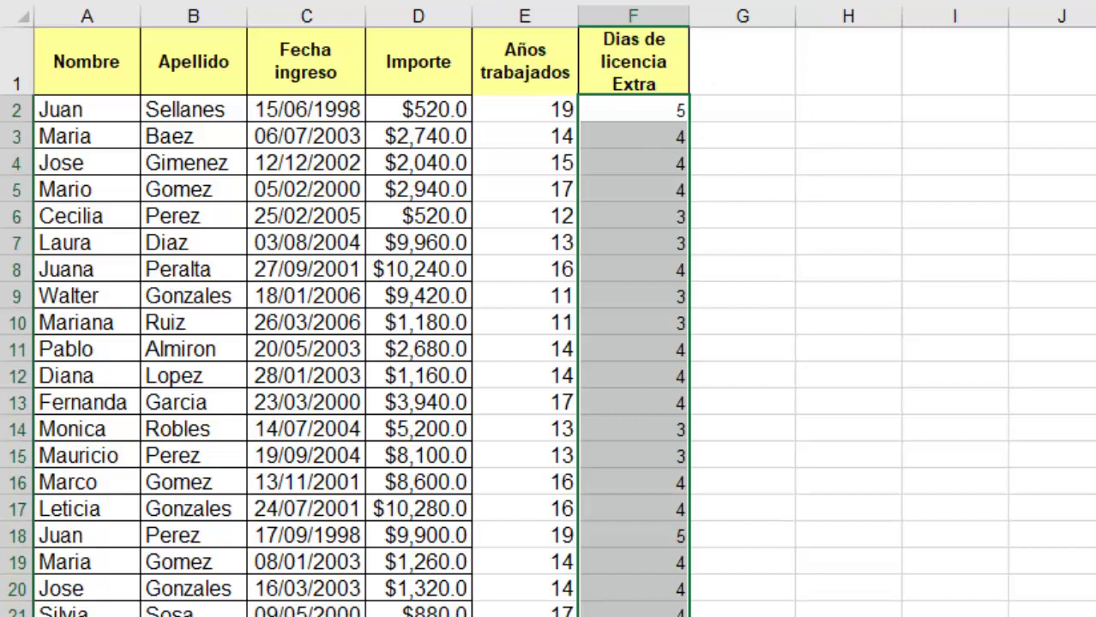
key("alt+h")
key("0")
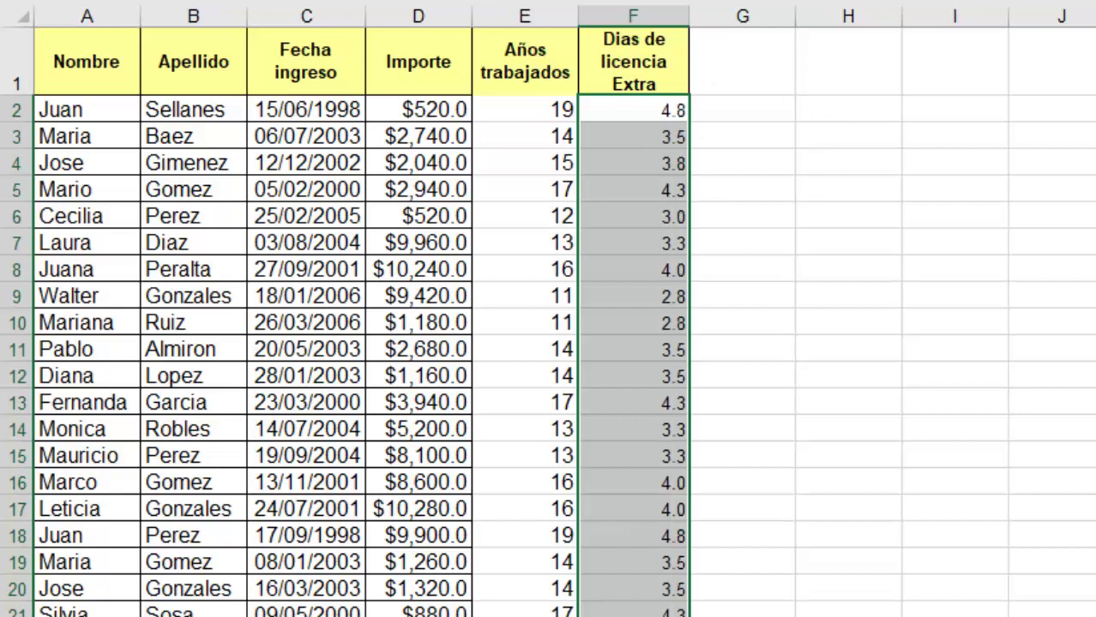
key("alt+h")
key("0")
left_click(896, 182)
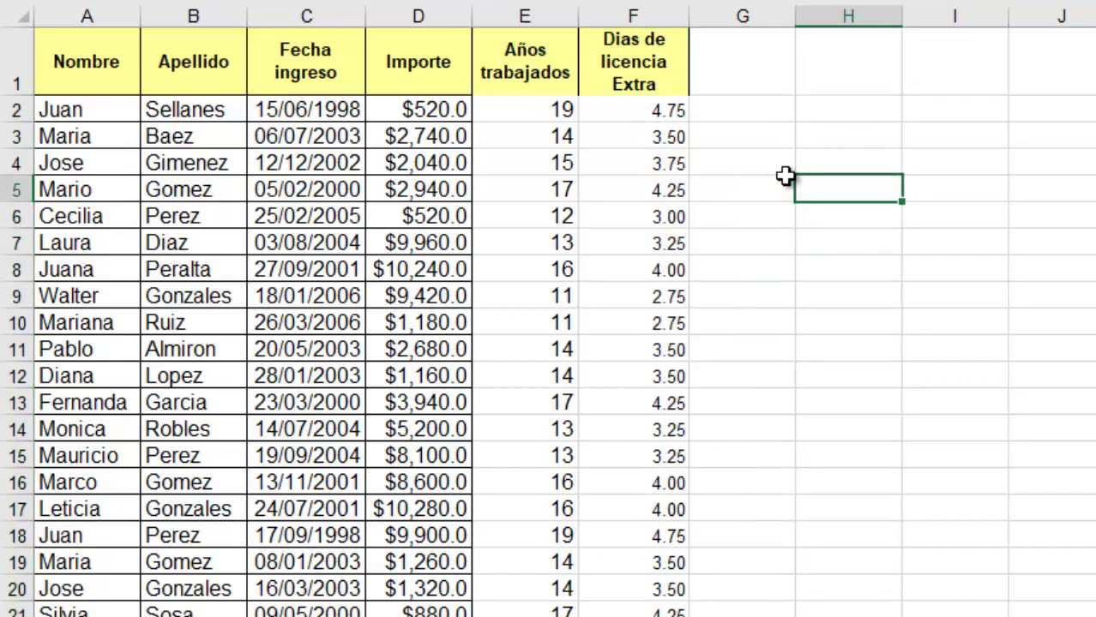
left_click(544, 110)
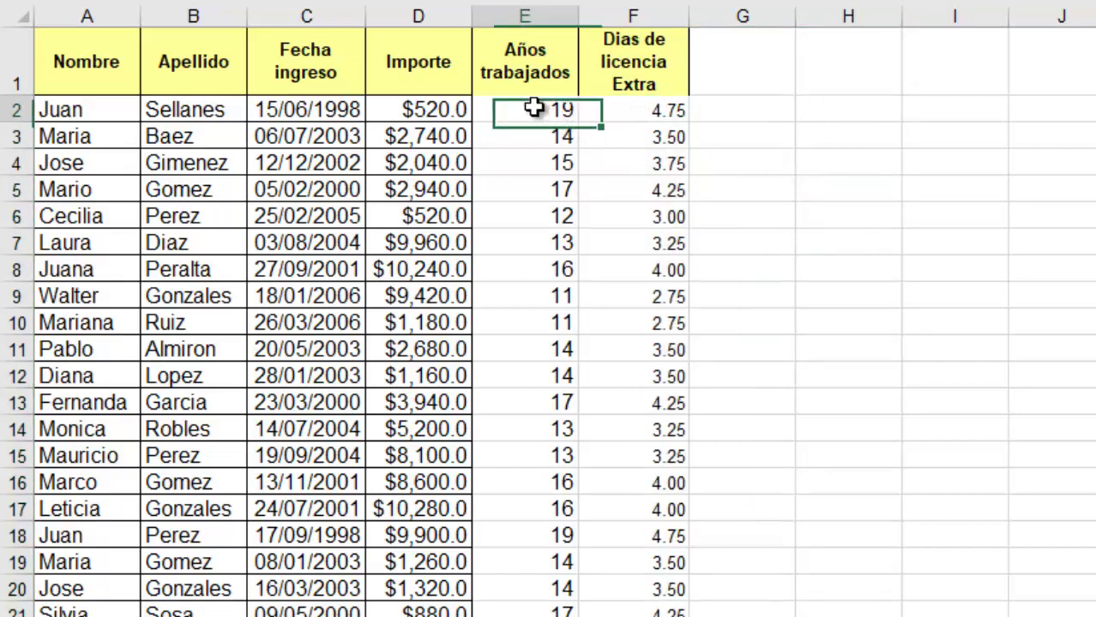
left_click(645, 105)
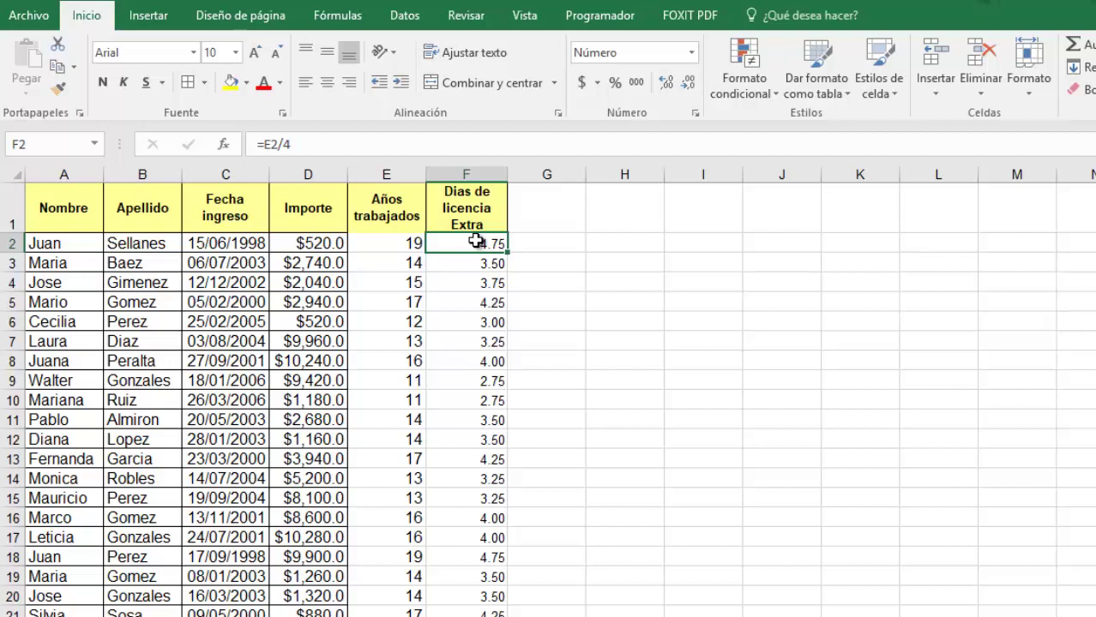
Step: Type the headers Aportes in G1 and Liquido in H1
left_click(574, 206)
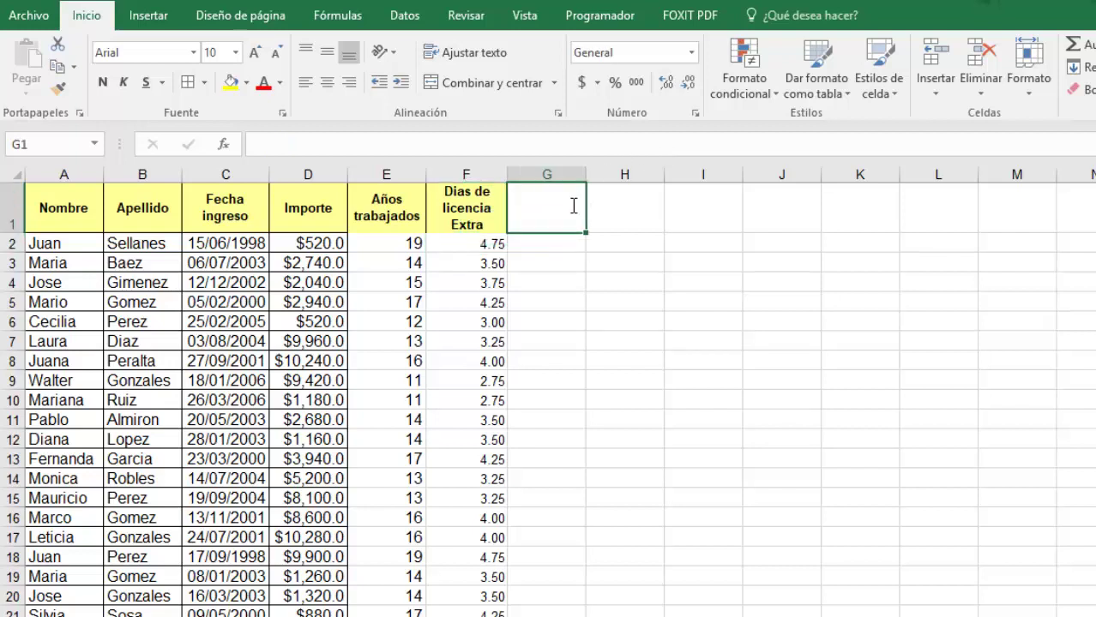
type("Aportes")
key("Return")
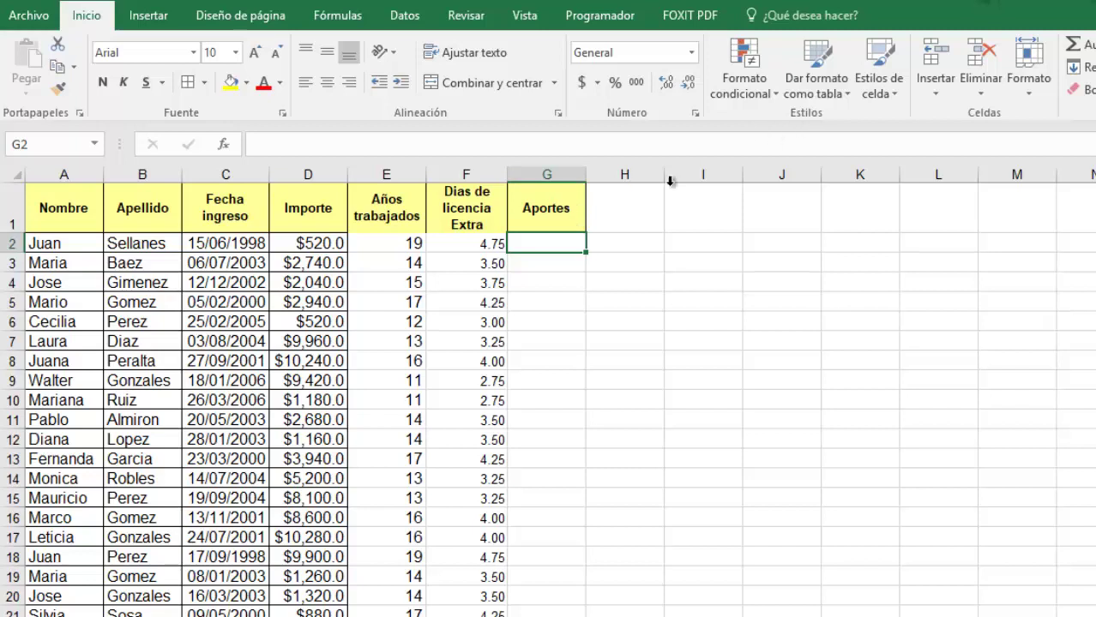
left_click(605, 218)
type("Liqu")
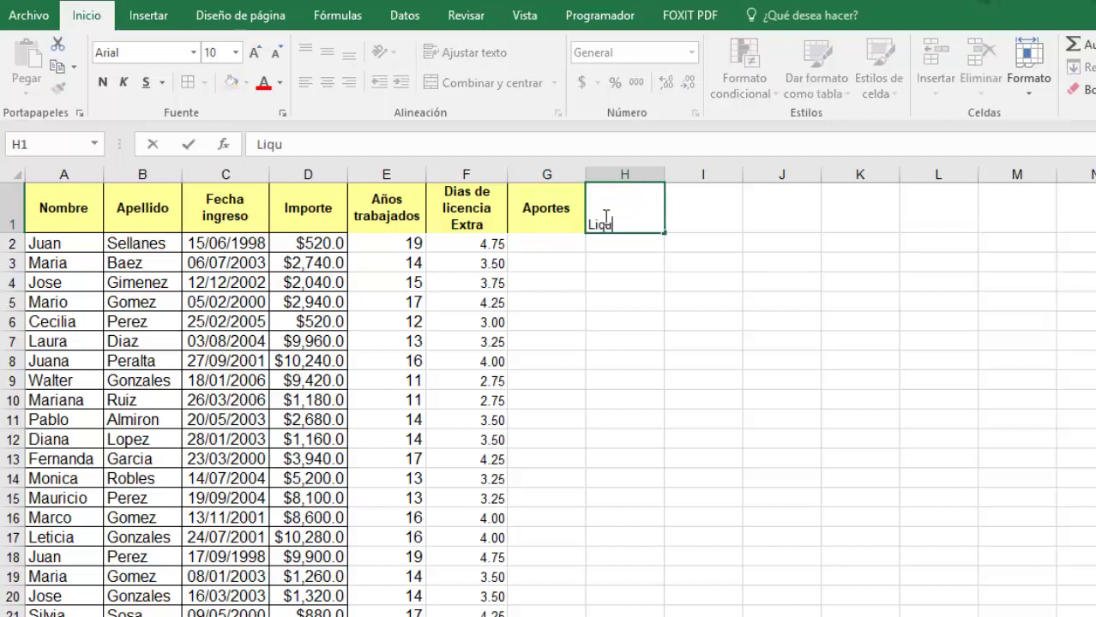
type("ido")
key("Return")
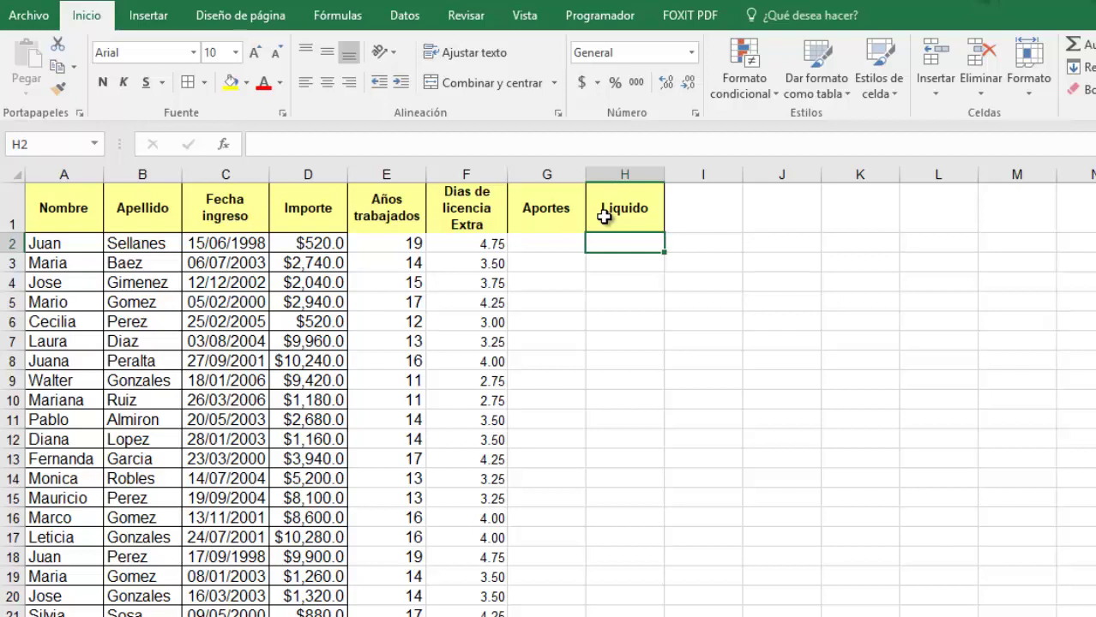
left_click(317, 235)
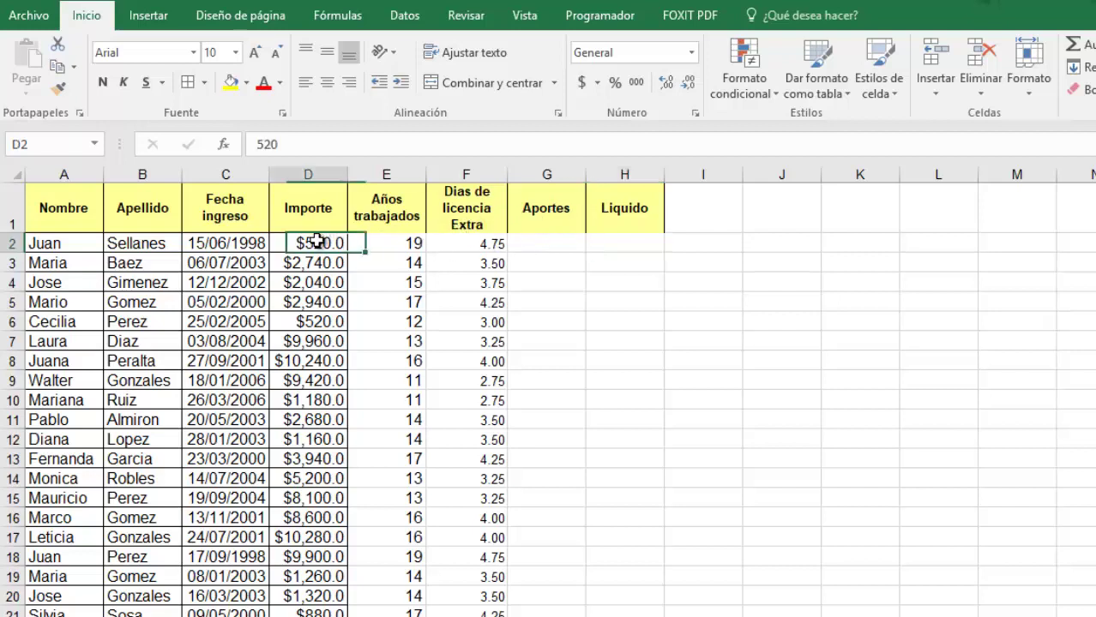
Step: Enter =D2*6% in G2 and fill it down Aportes ($31.20, $164.40, $122.40)
left_click(553, 245)
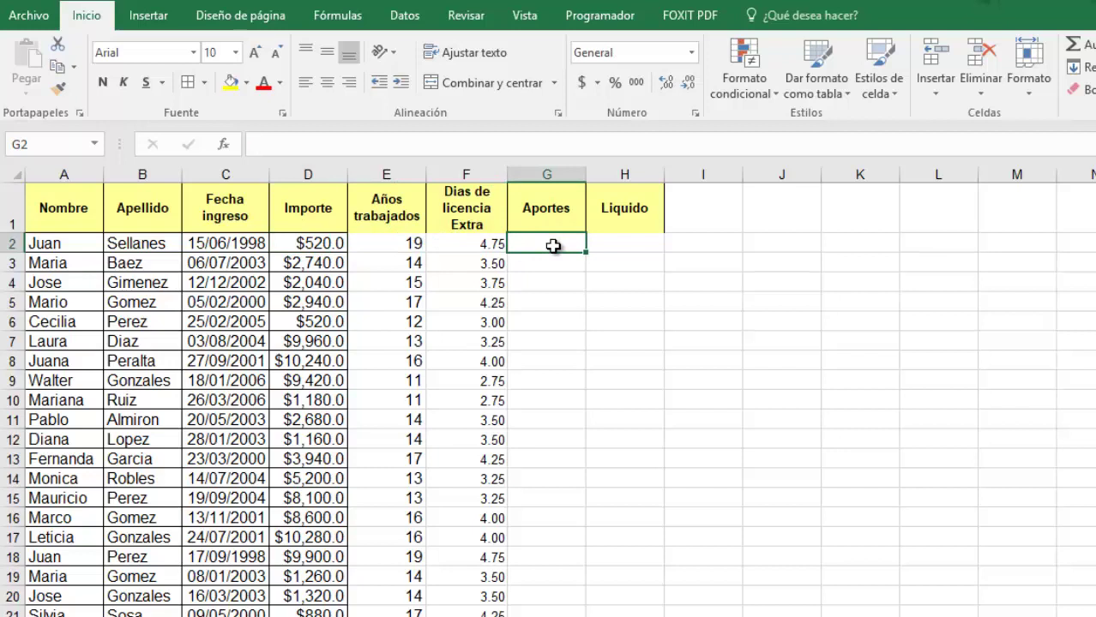
type("=")
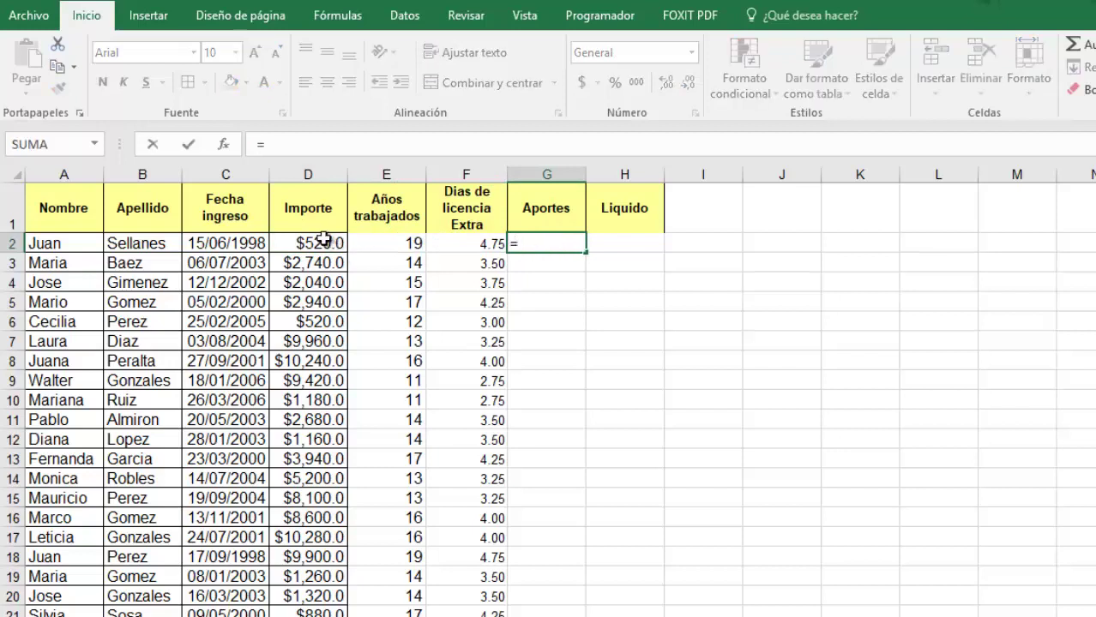
left_click(307, 243)
type("*")
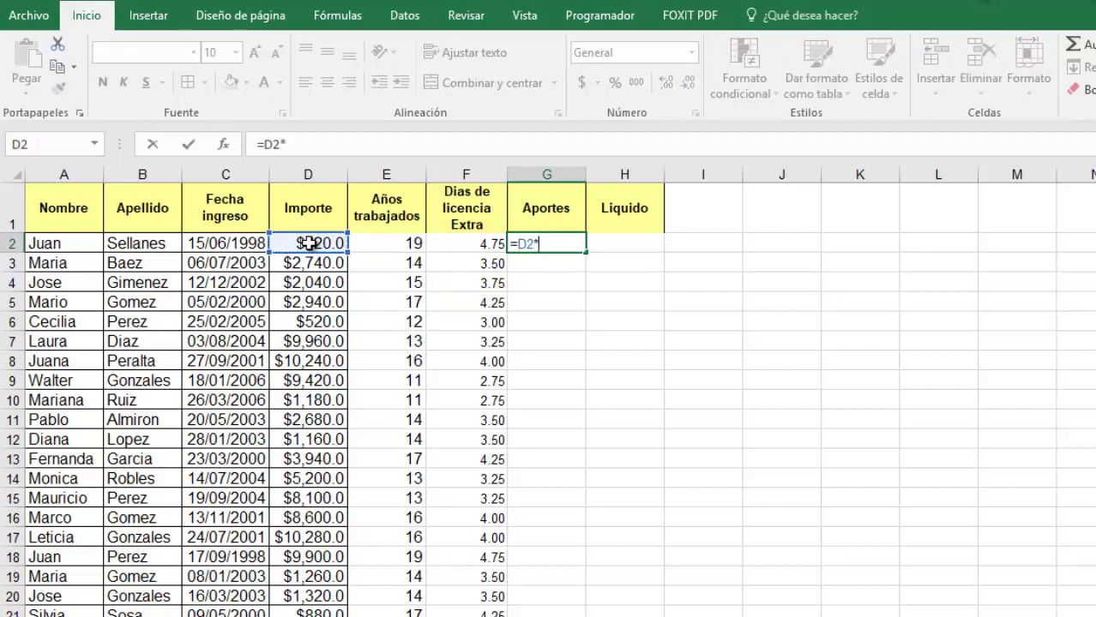
type("6%")
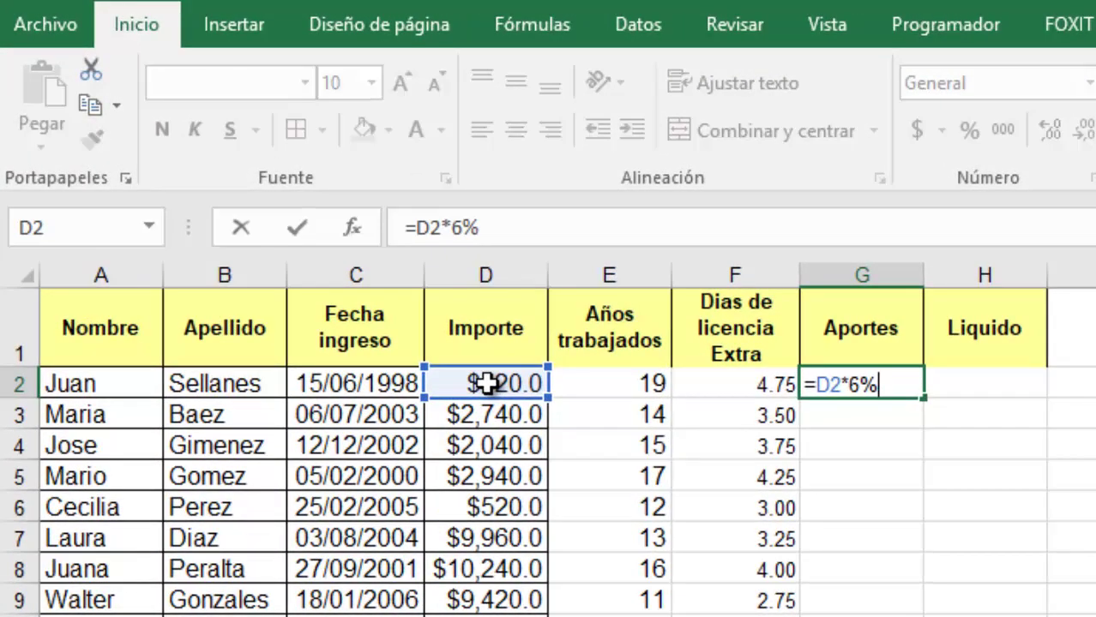
key("Return")
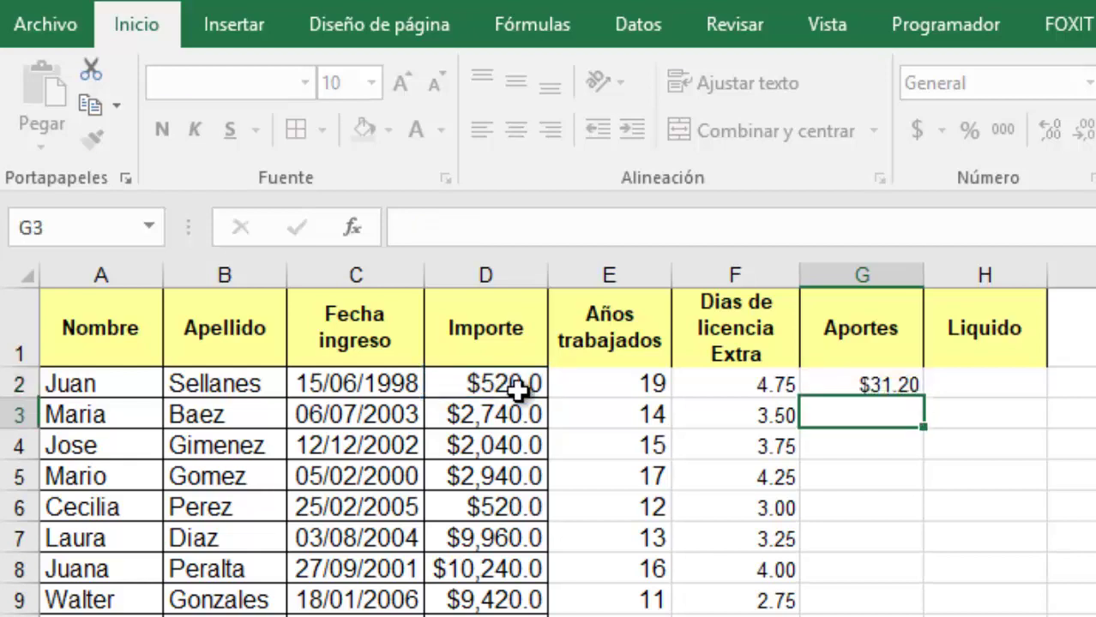
left_click(867, 383)
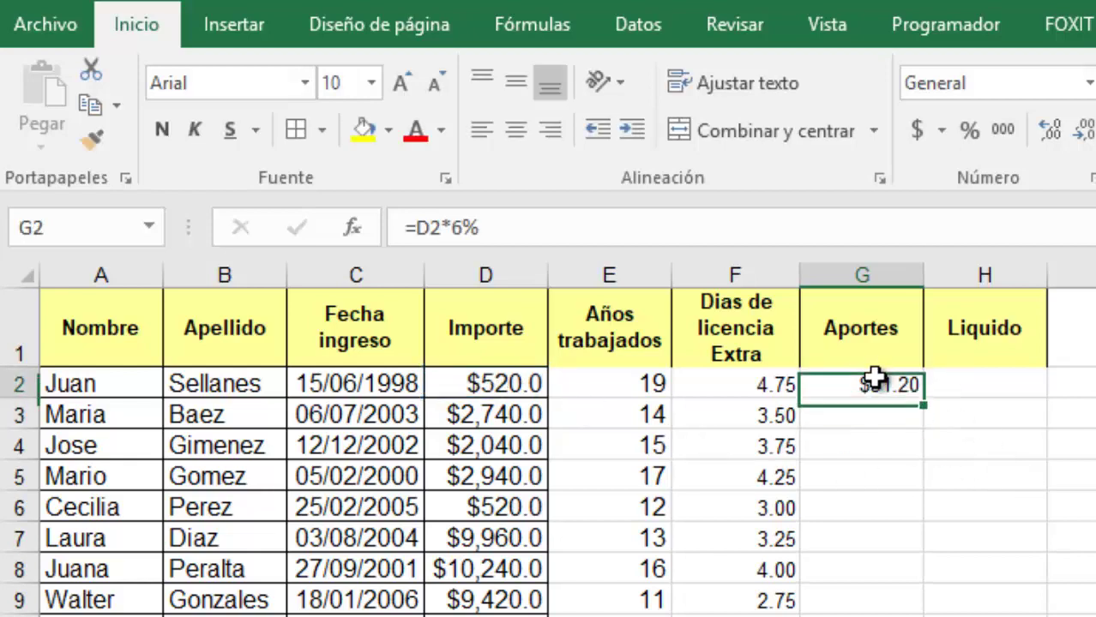
double_click(925, 398)
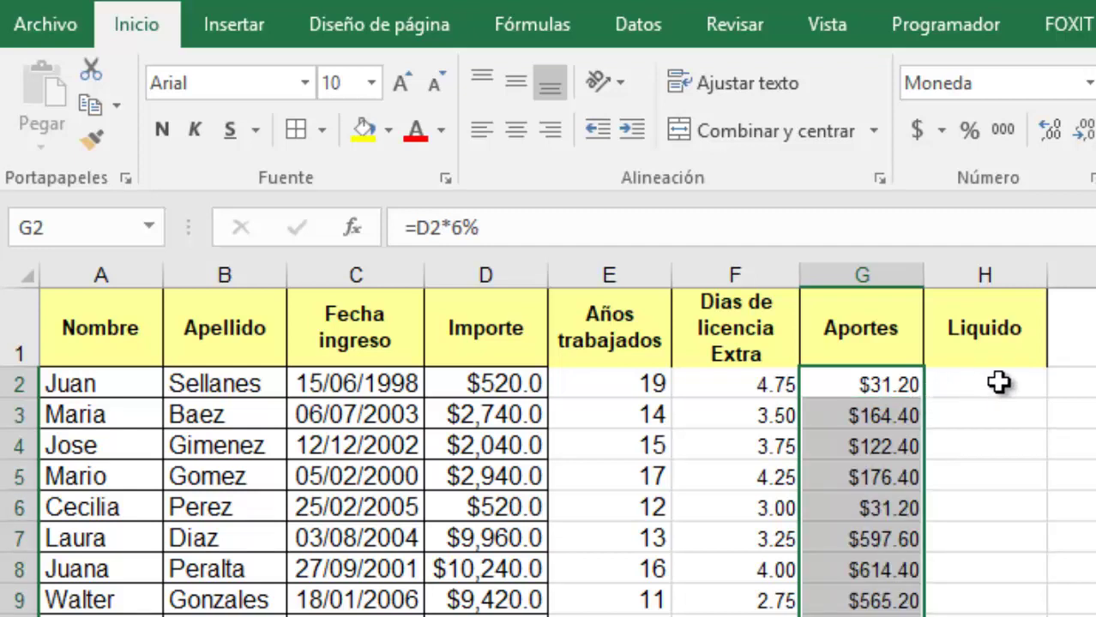
left_click(999, 383)
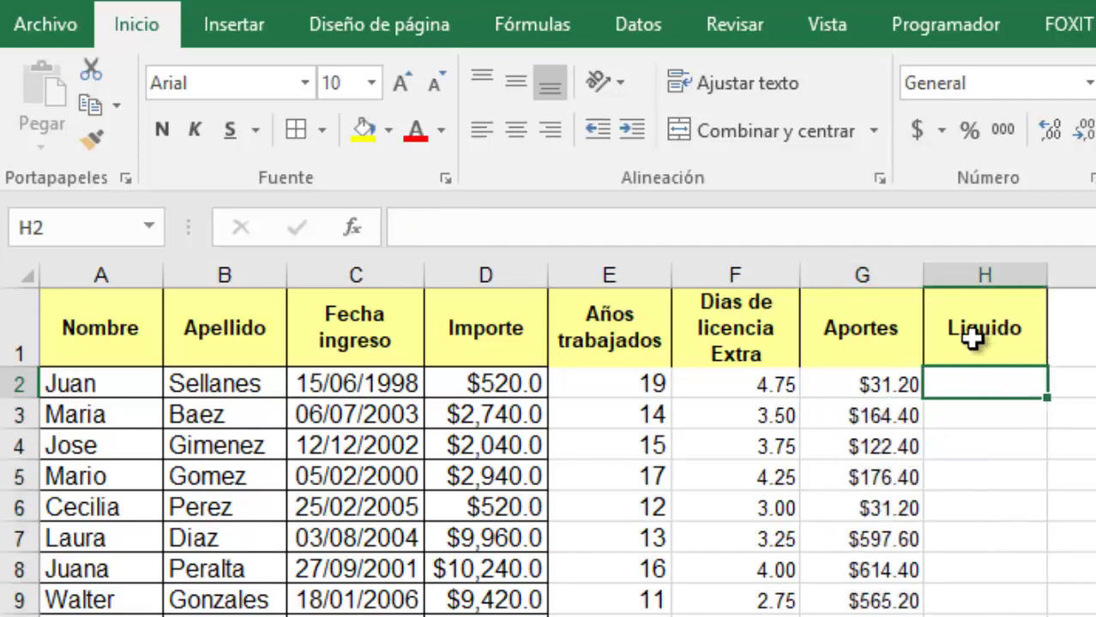
Step: Enter =D2-G2 in H2 to get the first employee's Liquido of $488.80
left_click(491, 386)
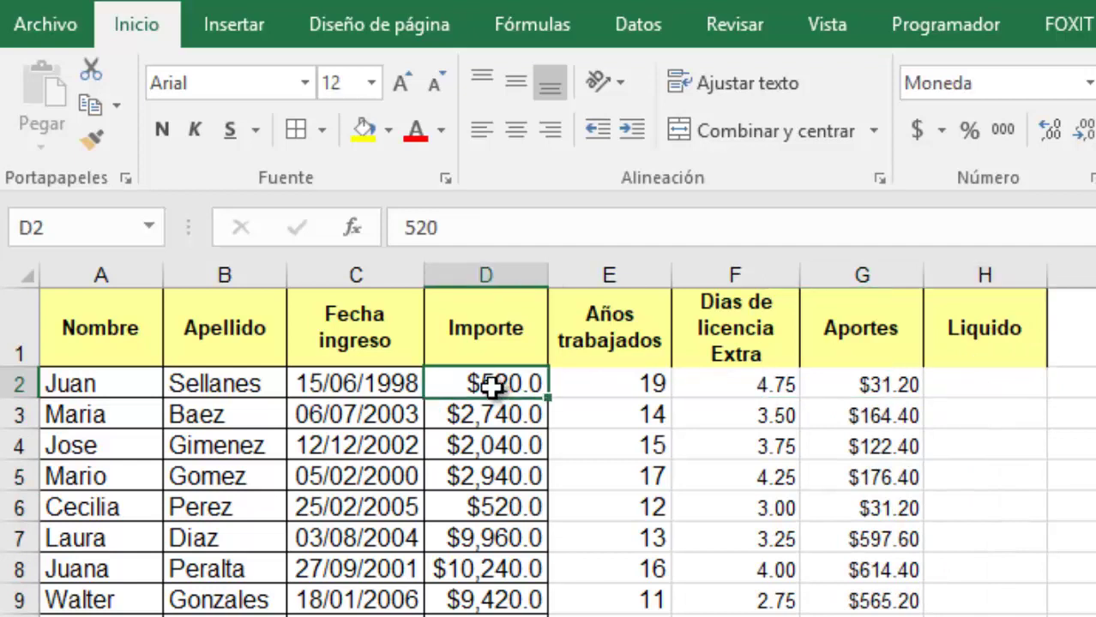
left_click(852, 392)
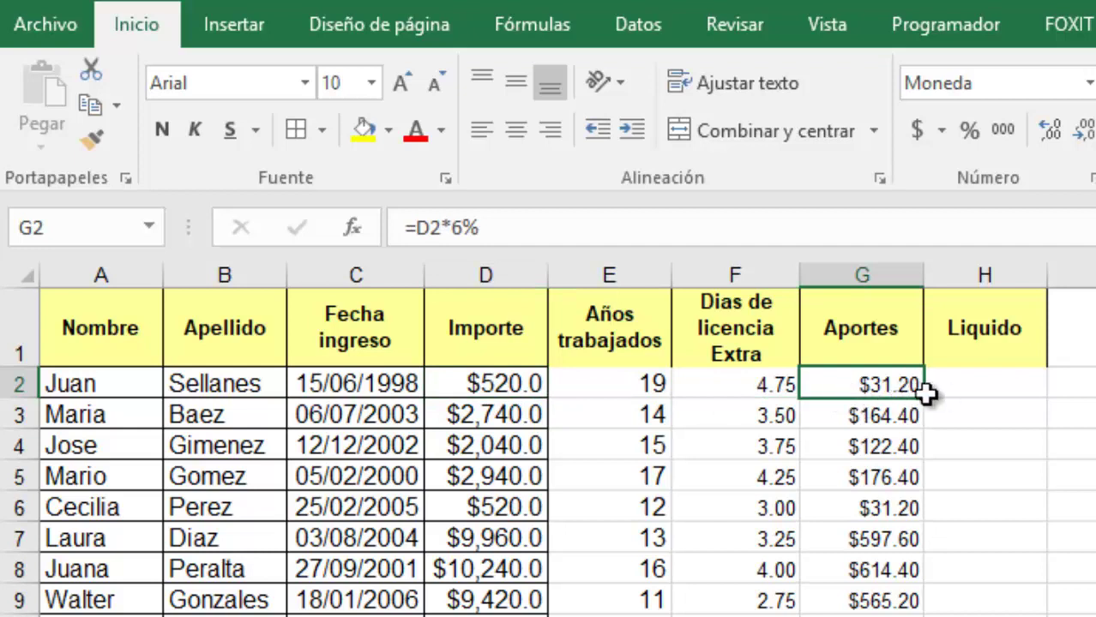
left_click(980, 385)
type("=")
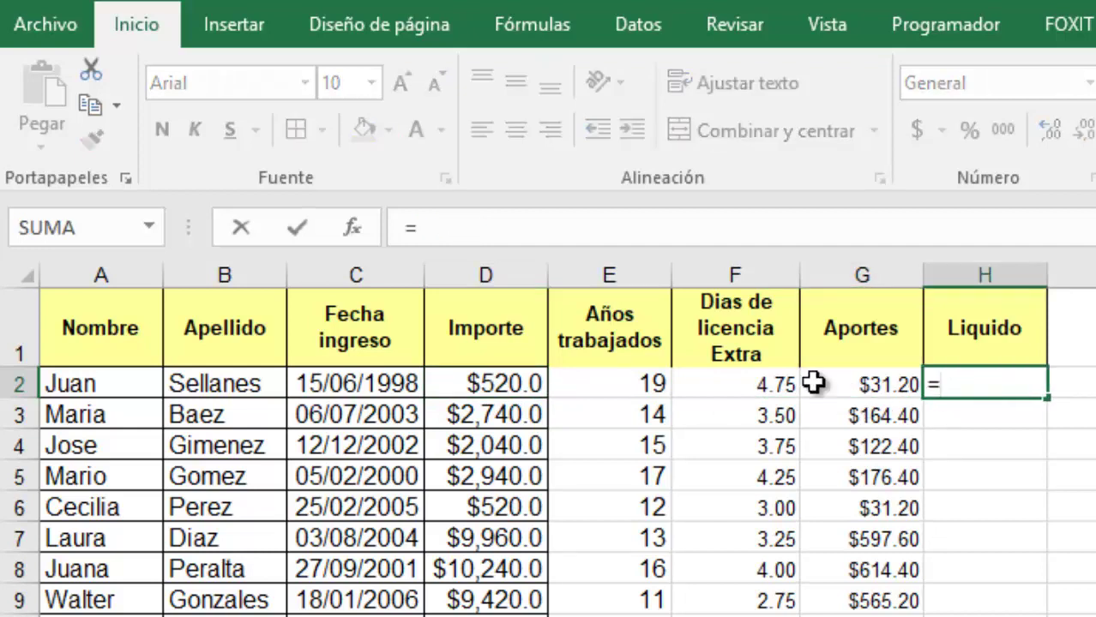
left_click(496, 384)
type("-")
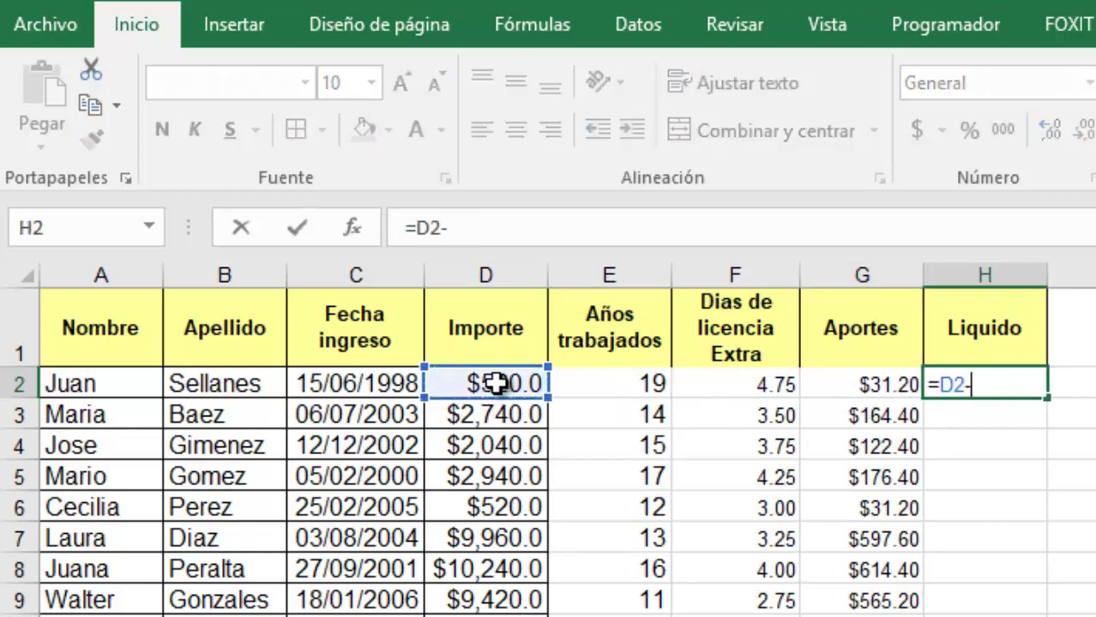
left_click(851, 390)
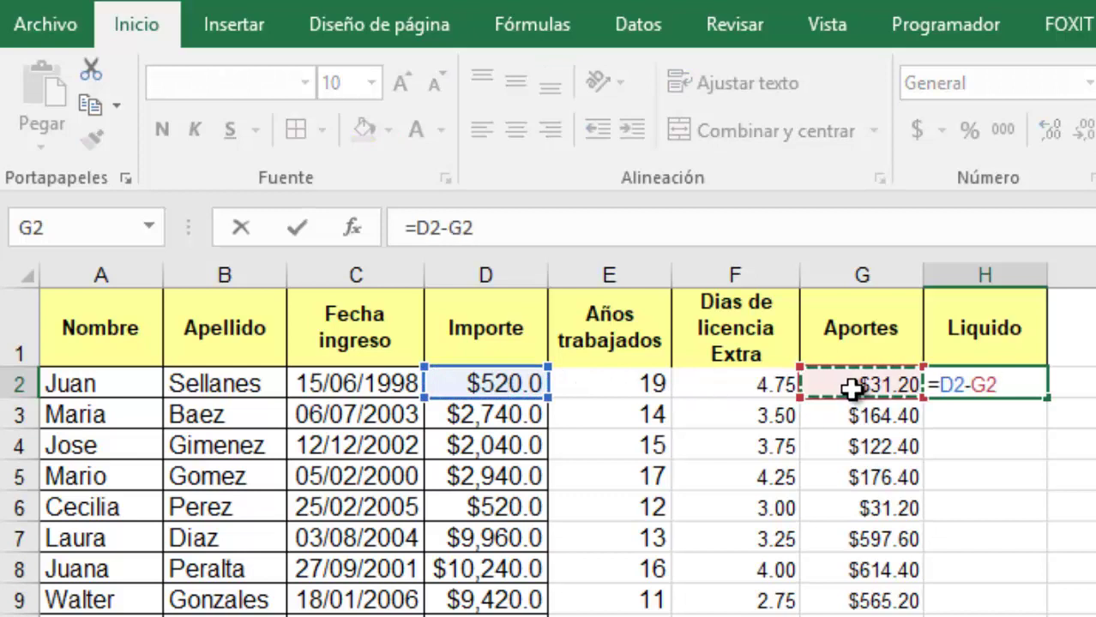
key("Return")
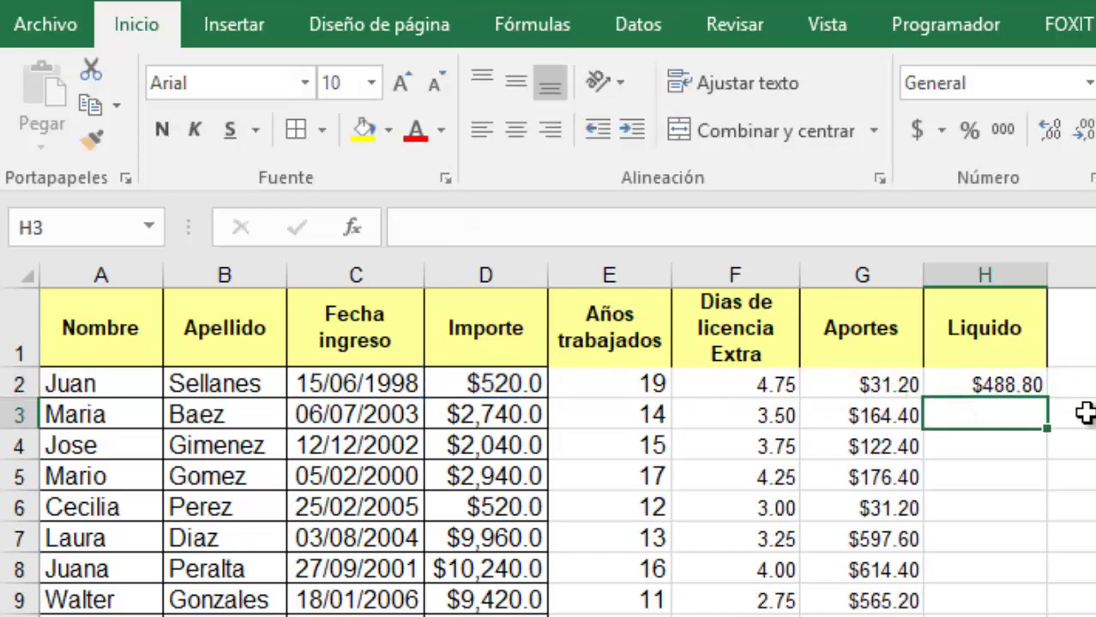
Step: Copy the Liquido formula down column H for every employee
left_click(1015, 385)
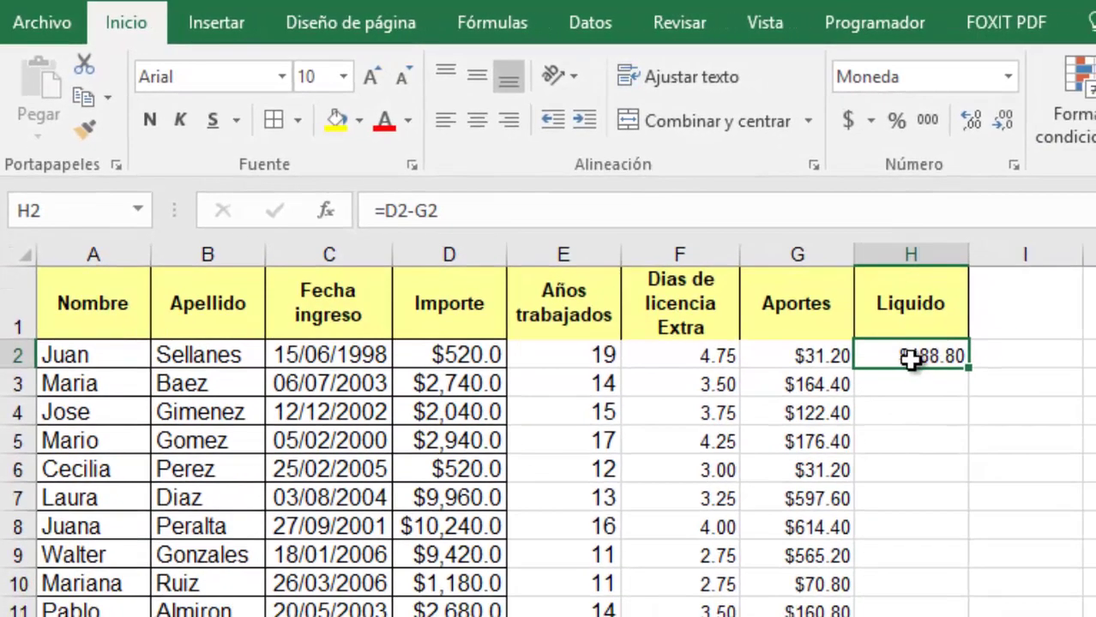
double_click(970, 367)
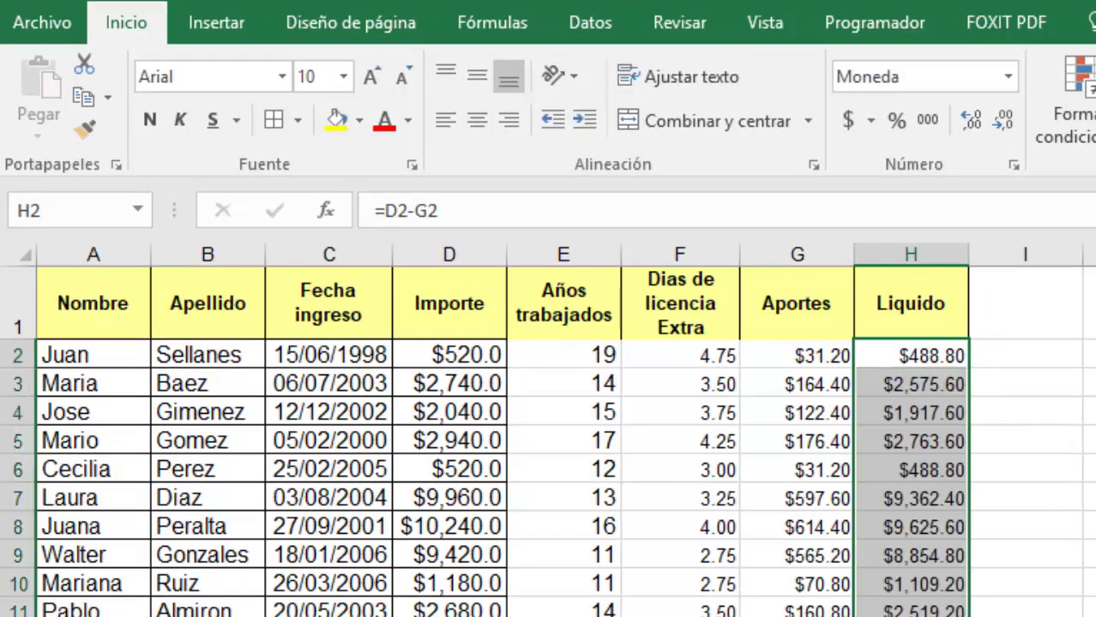
scroll(548, 441, "down", 1)
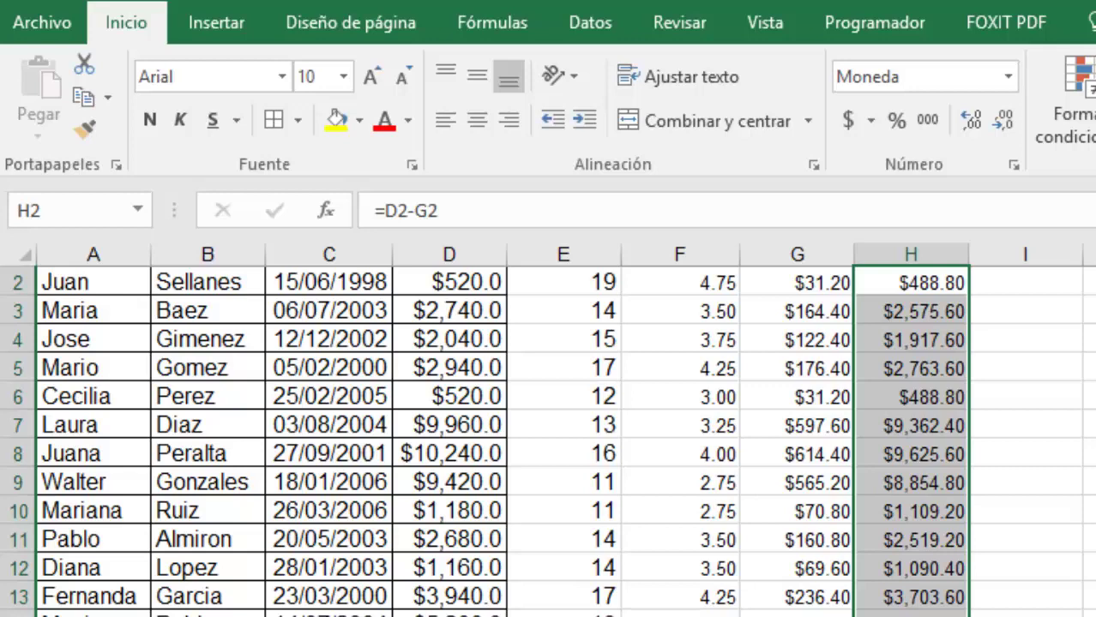
scroll(549, 440, "up", 1)
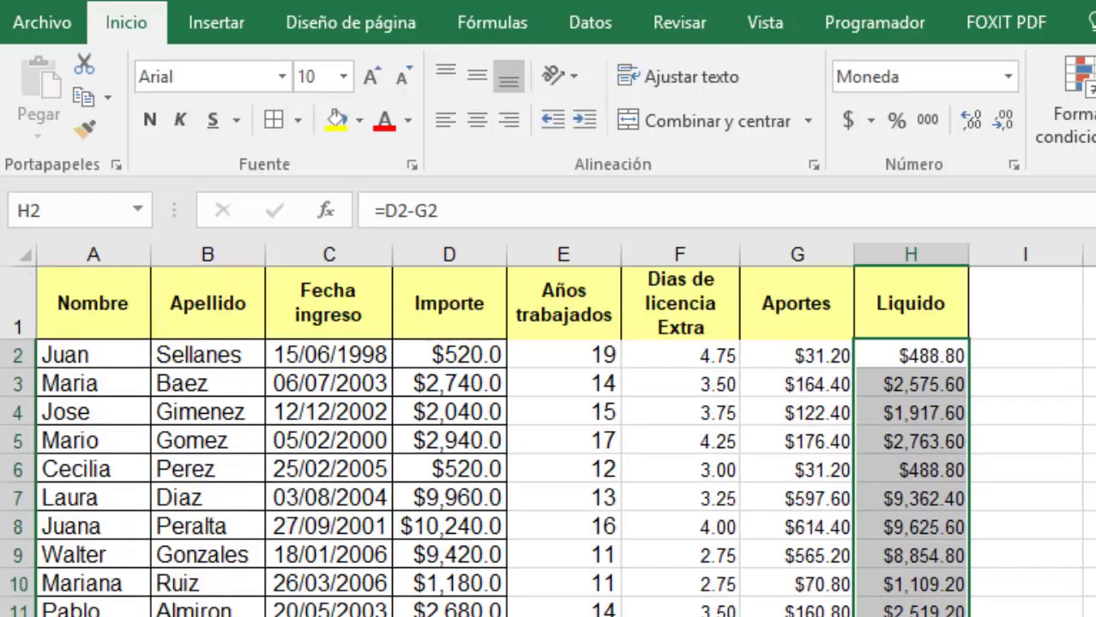
left_click(806, 354)
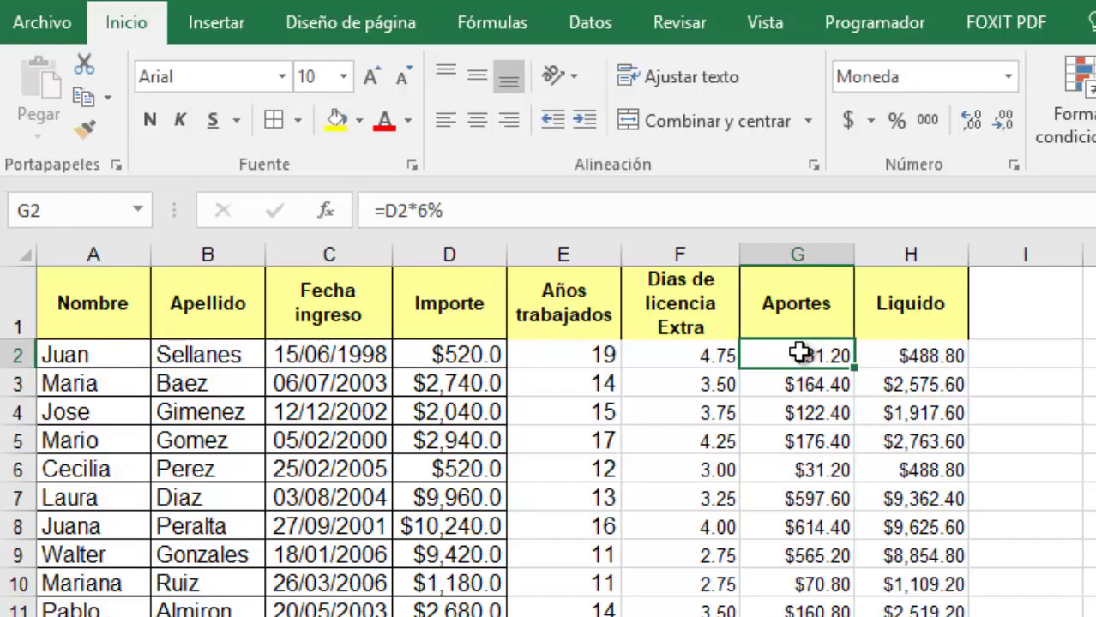
Step: Format G2:H2 as Moneda currency with 2 decimals
left_click_drag(829, 353, 907, 352)
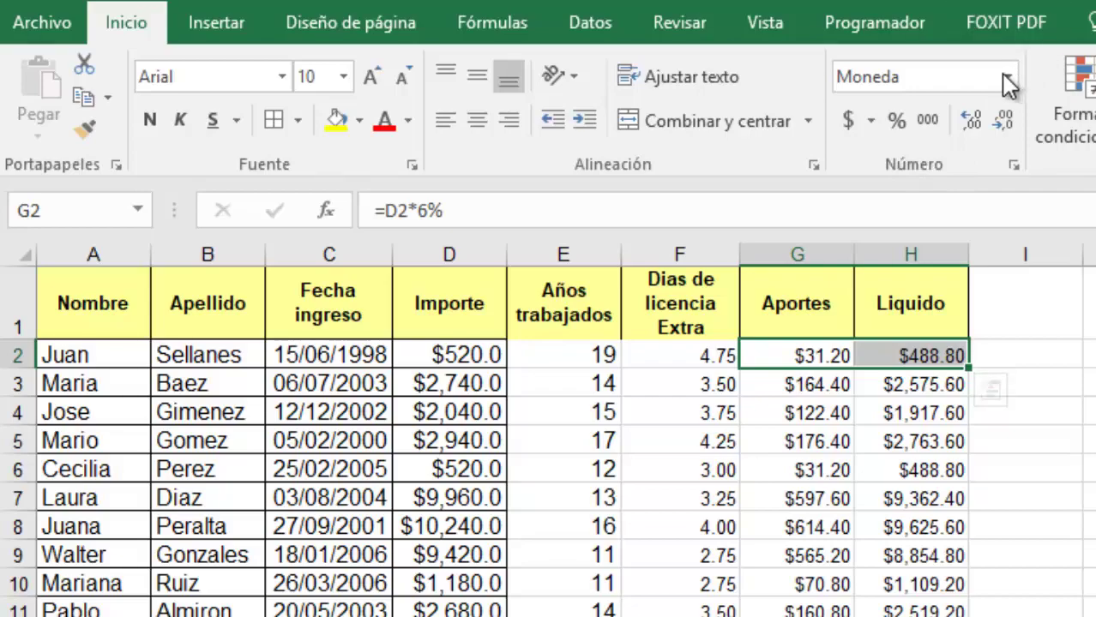
left_click(1014, 164)
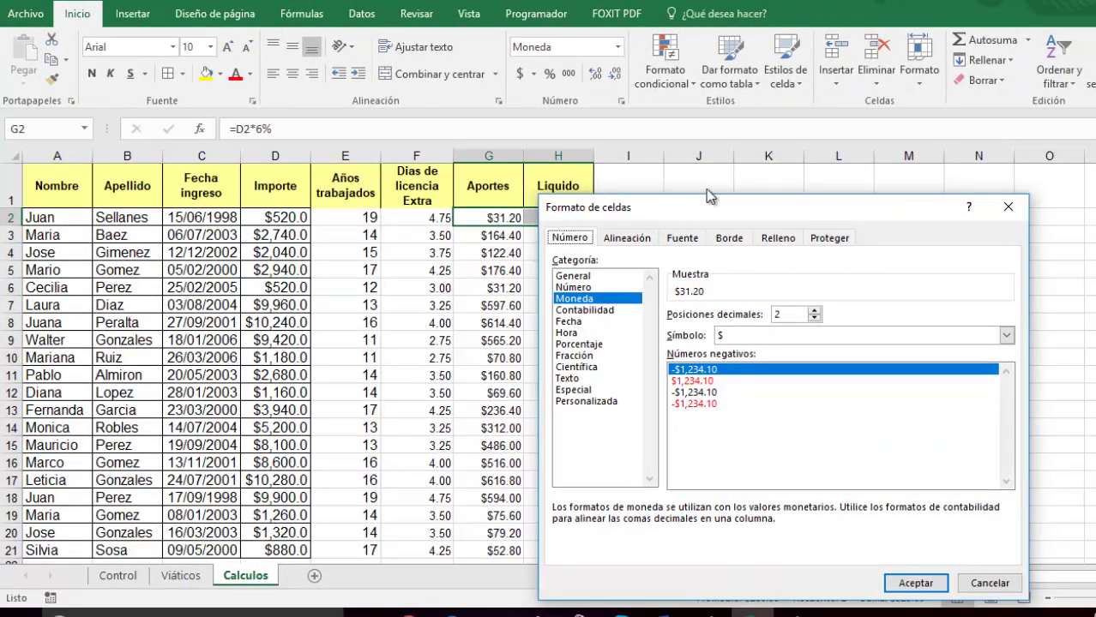
left_click_drag(652, 209, 682, 144)
left_click(614, 217)
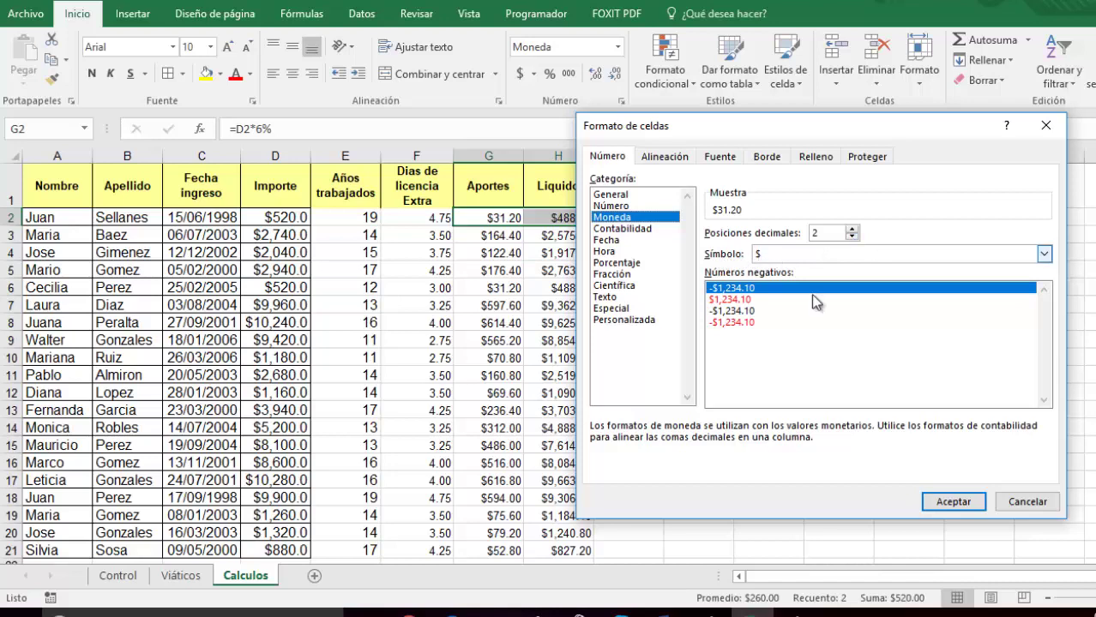
left_click(958, 500)
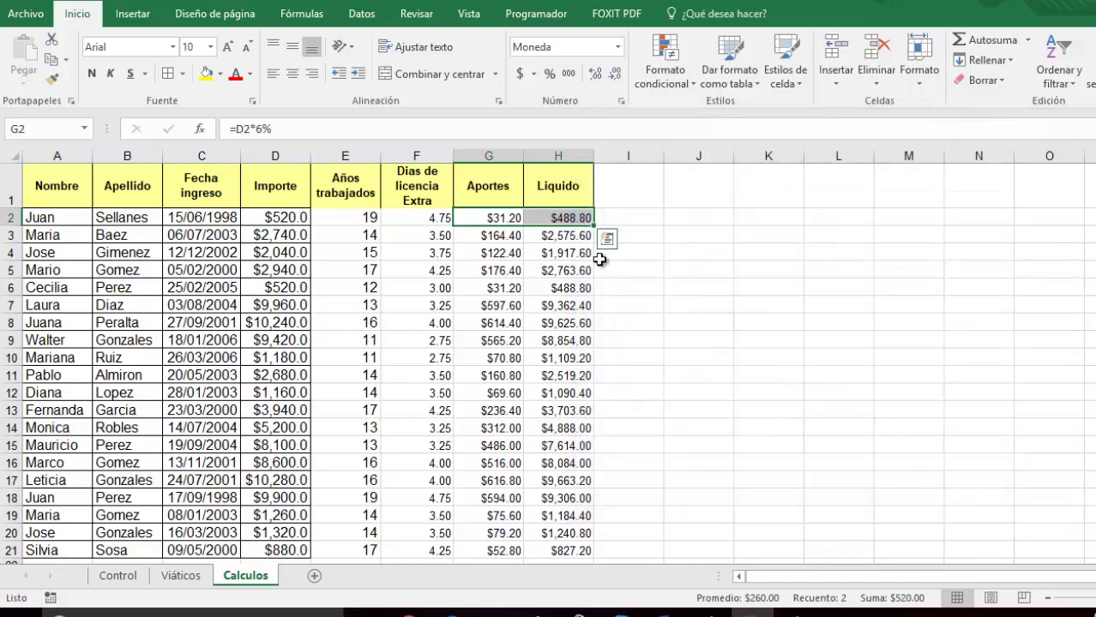
left_click(604, 232)
Step: Fill G2:H2's formulas and currency formatting down to row 21
left_click_drag(501, 216, 562, 216)
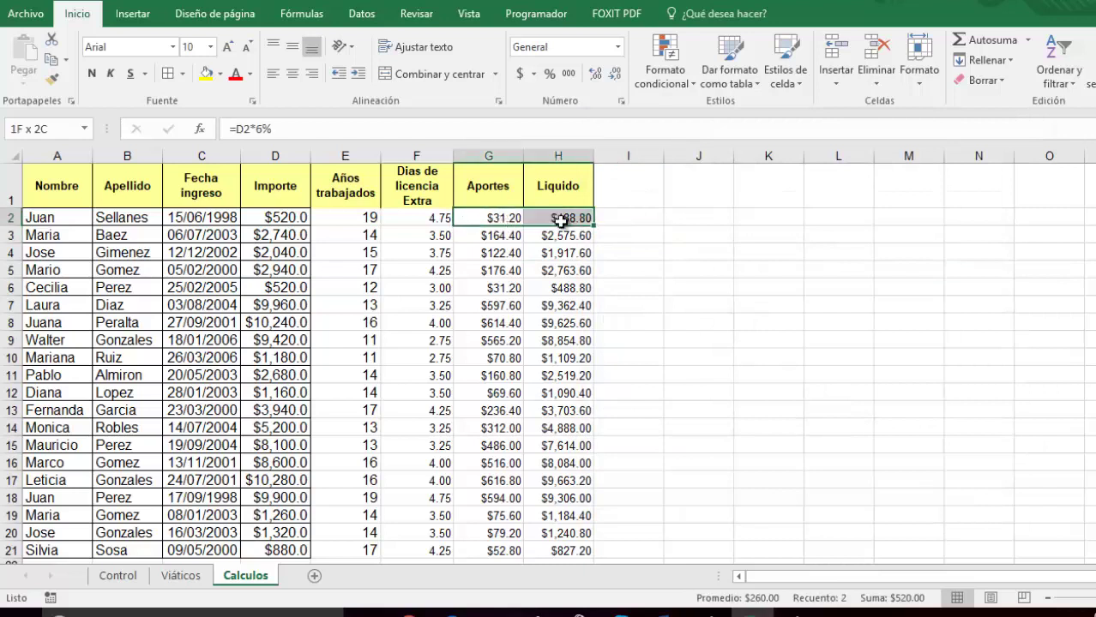
double_click(594, 225)
left_click(652, 340)
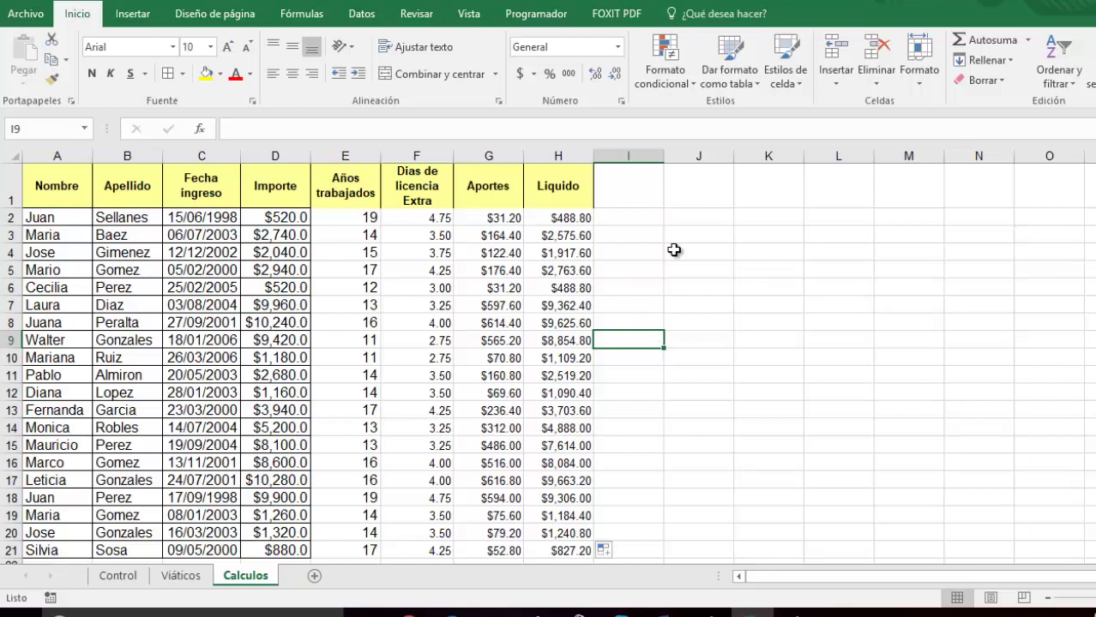
left_click(14, 16)
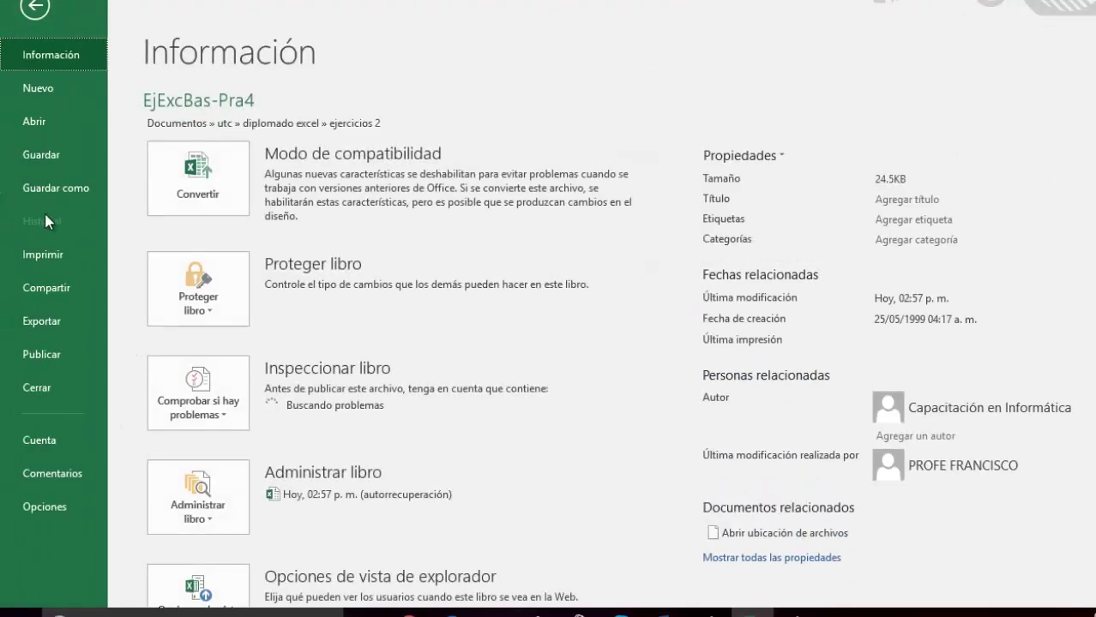
Step: Save as Calculos, Libro de Excel (*.xlsx), in ejercicio_practico4_excel, confirming the replace
left_click(64, 182)
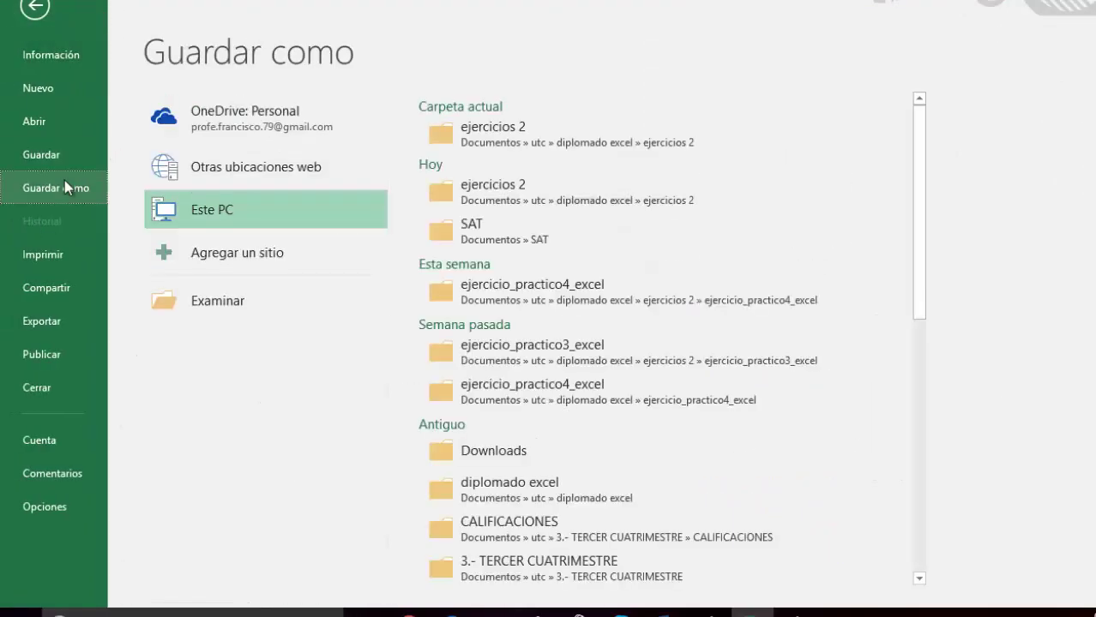
left_click(496, 144)
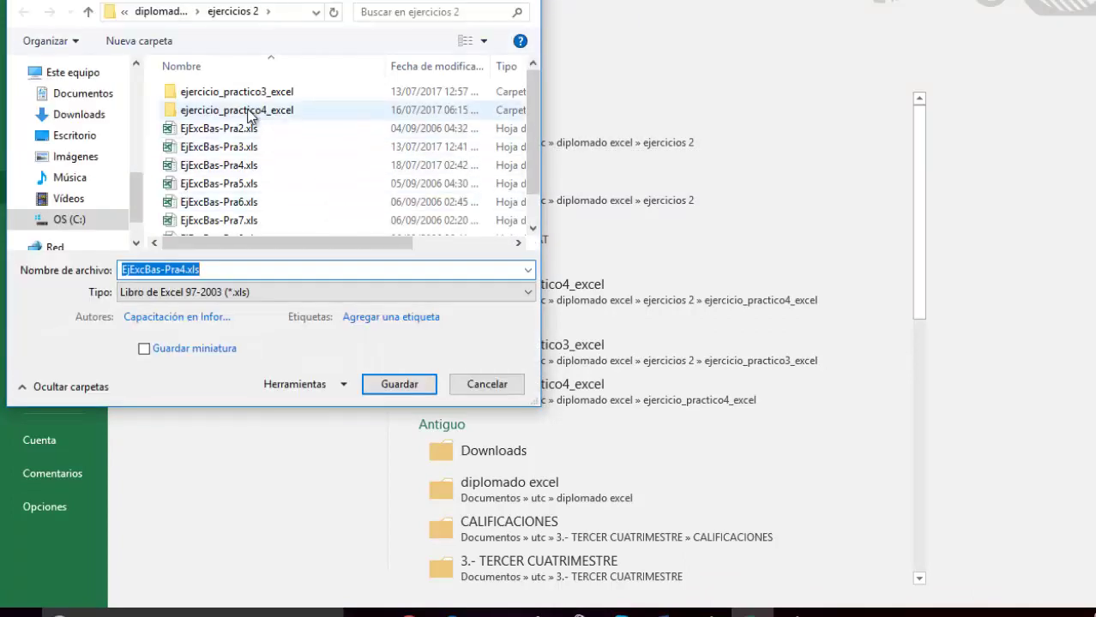
double_click(256, 112)
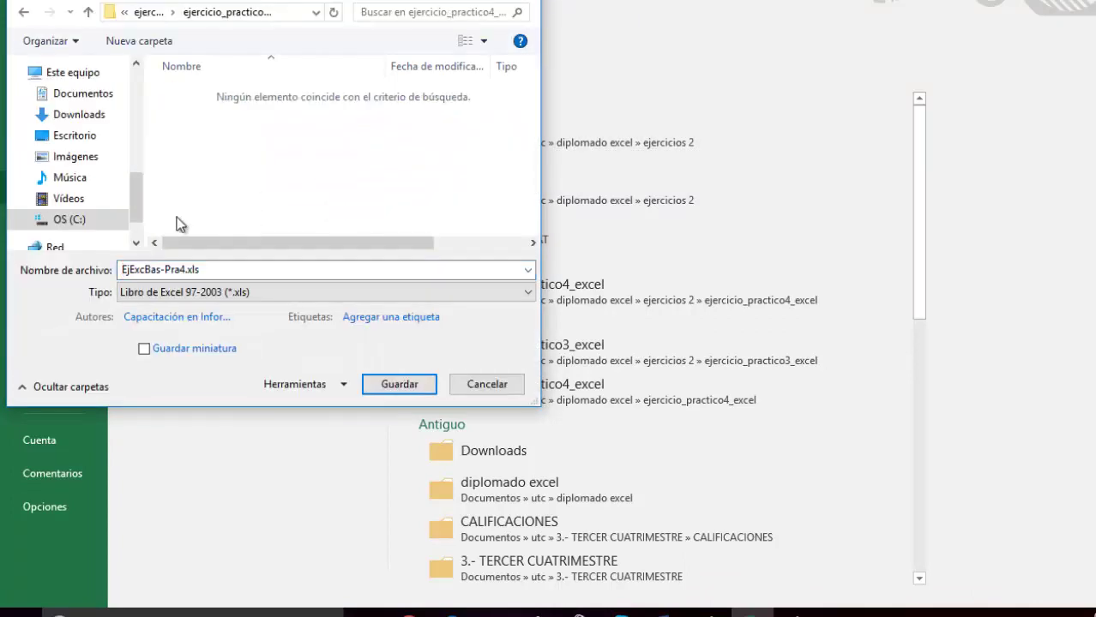
double_click(221, 270)
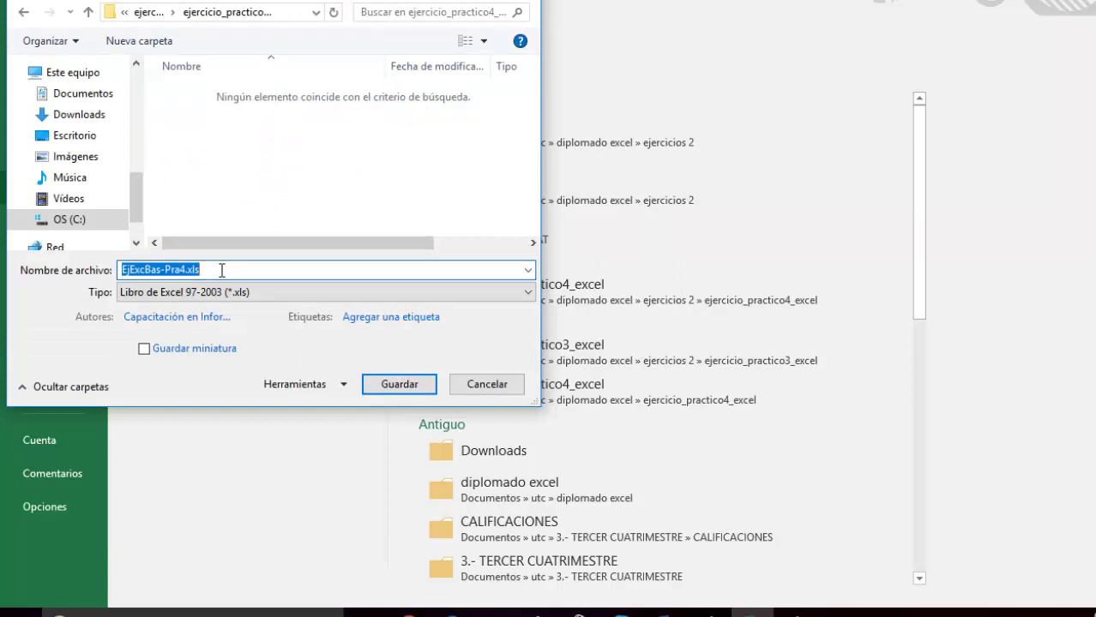
type("Calculo")
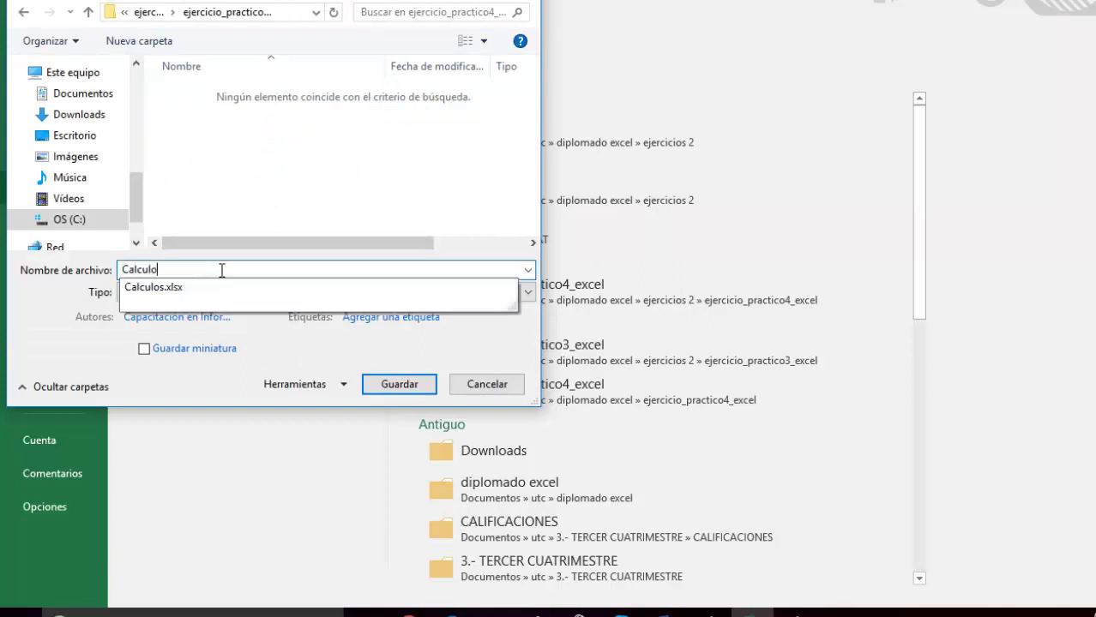
type("s")
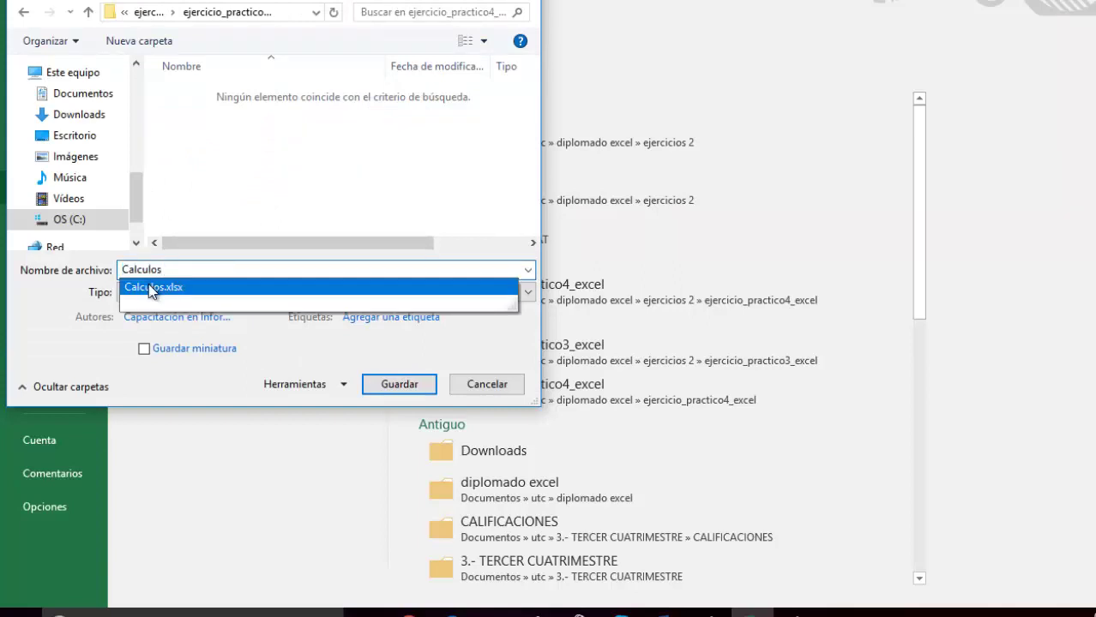
left_click(149, 285)
left_click(292, 296)
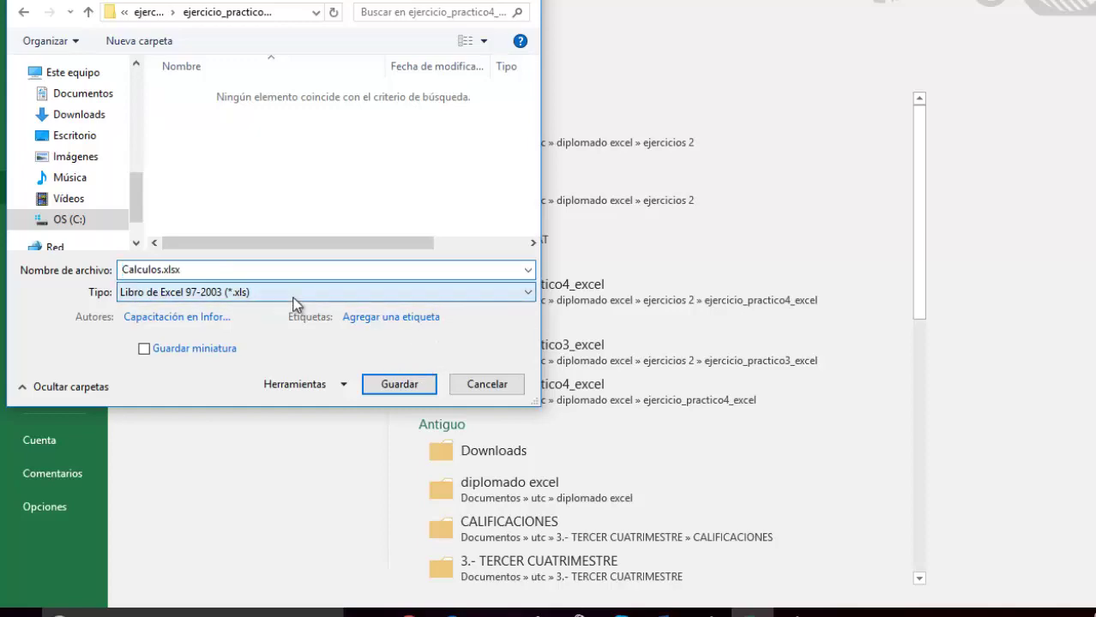
key("Escape")
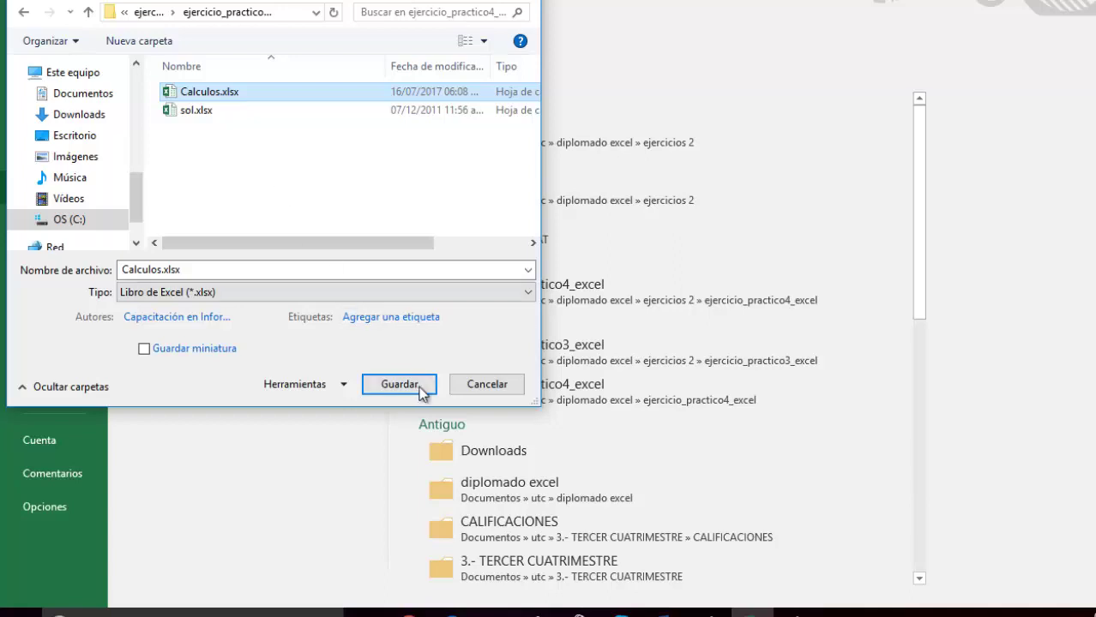
left_click(419, 384)
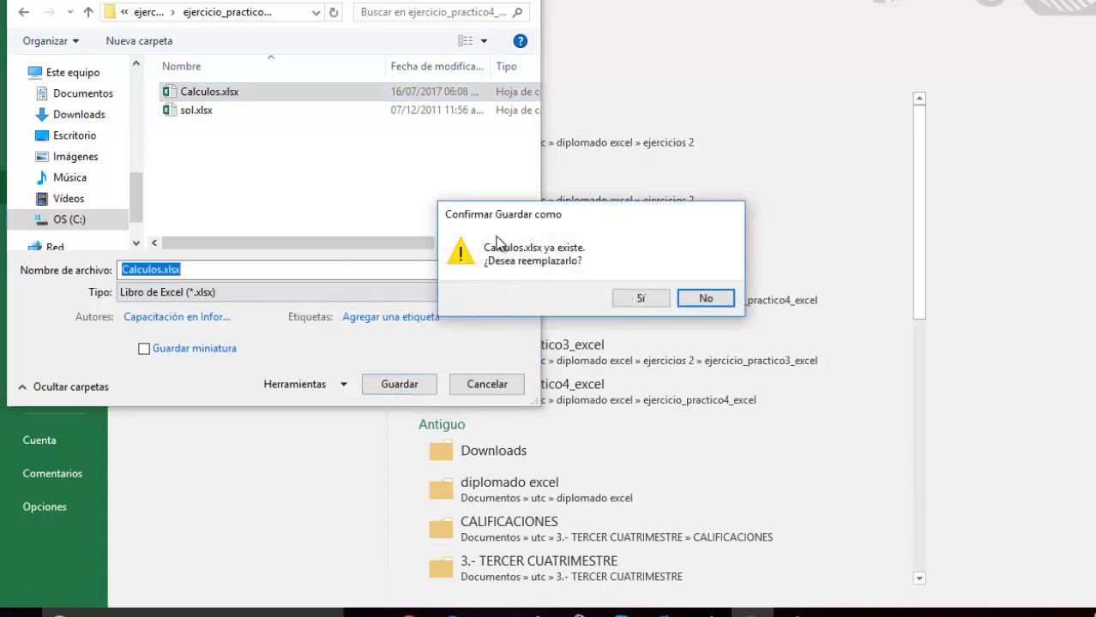
left_click(638, 299)
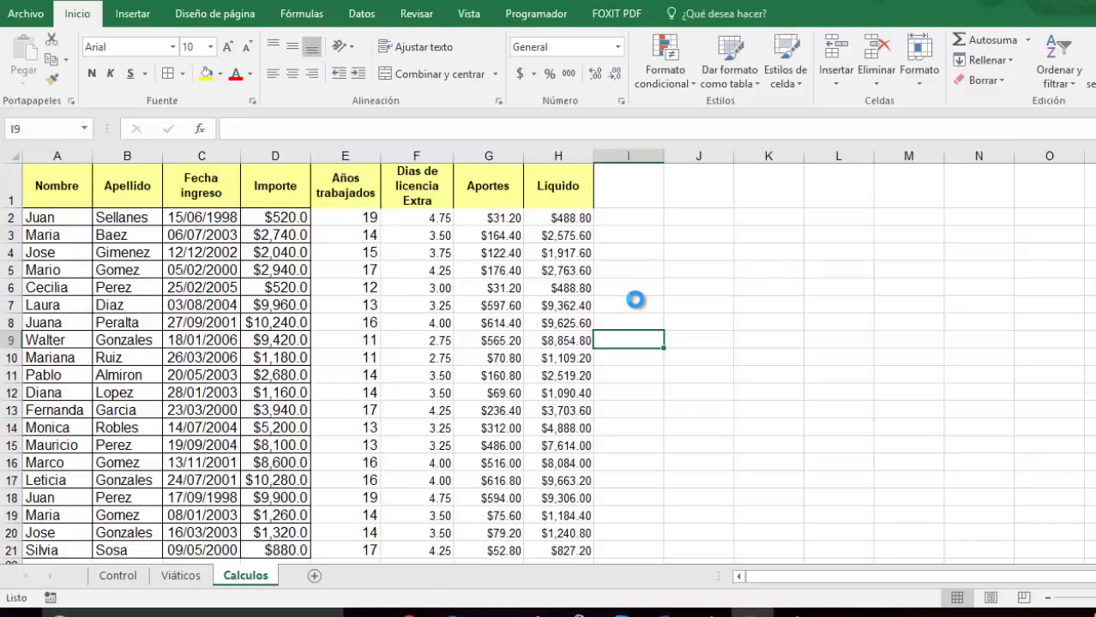